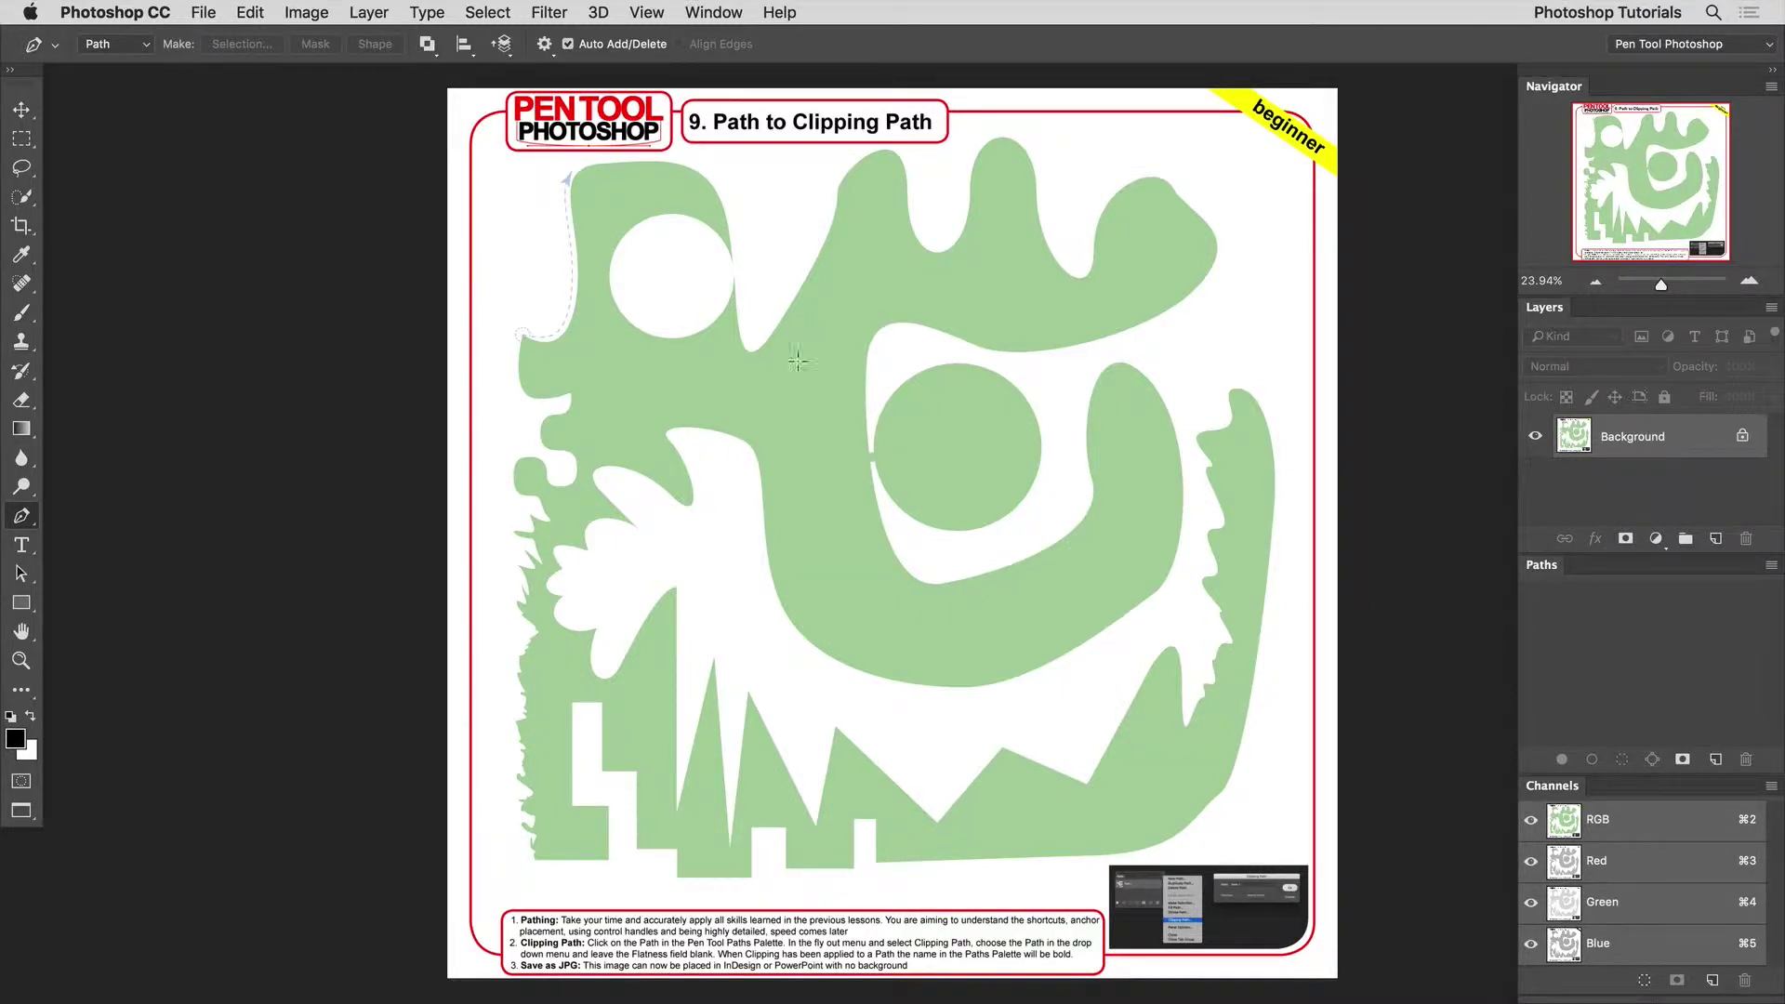
pyautogui.moveTo(568, 325); pyautogui.dragTo(648, 370)
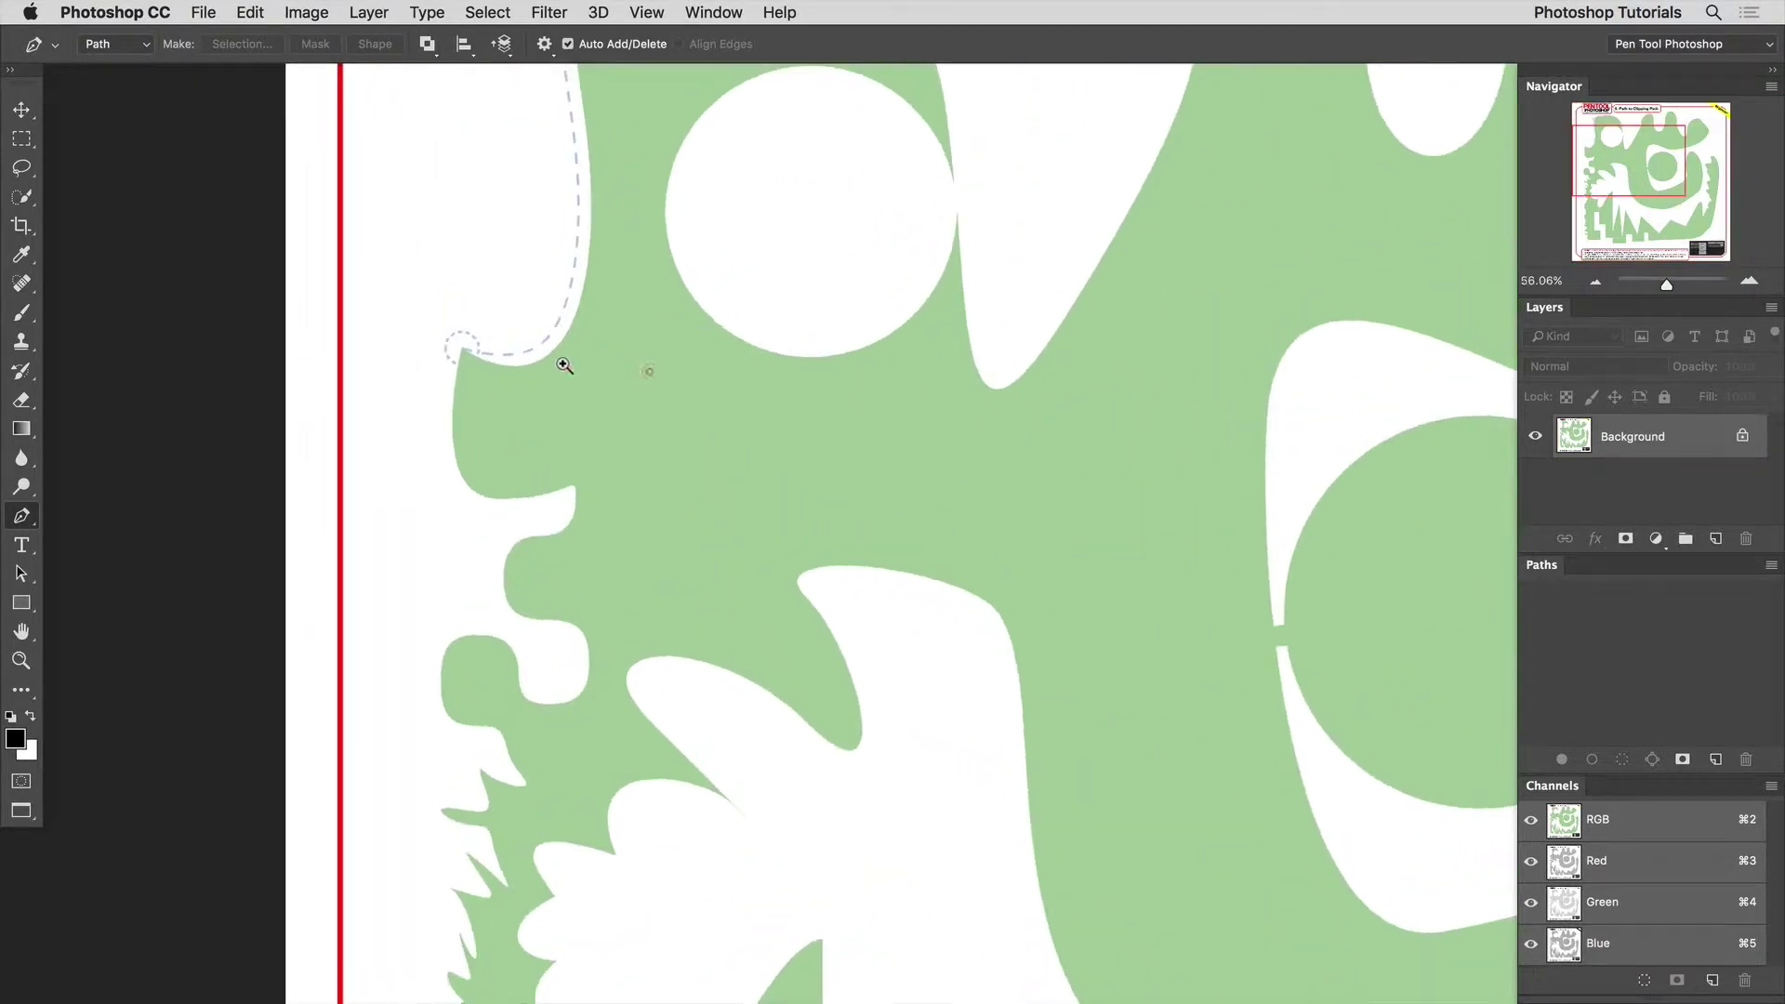
pyautogui.scroll(3, 564, 365)
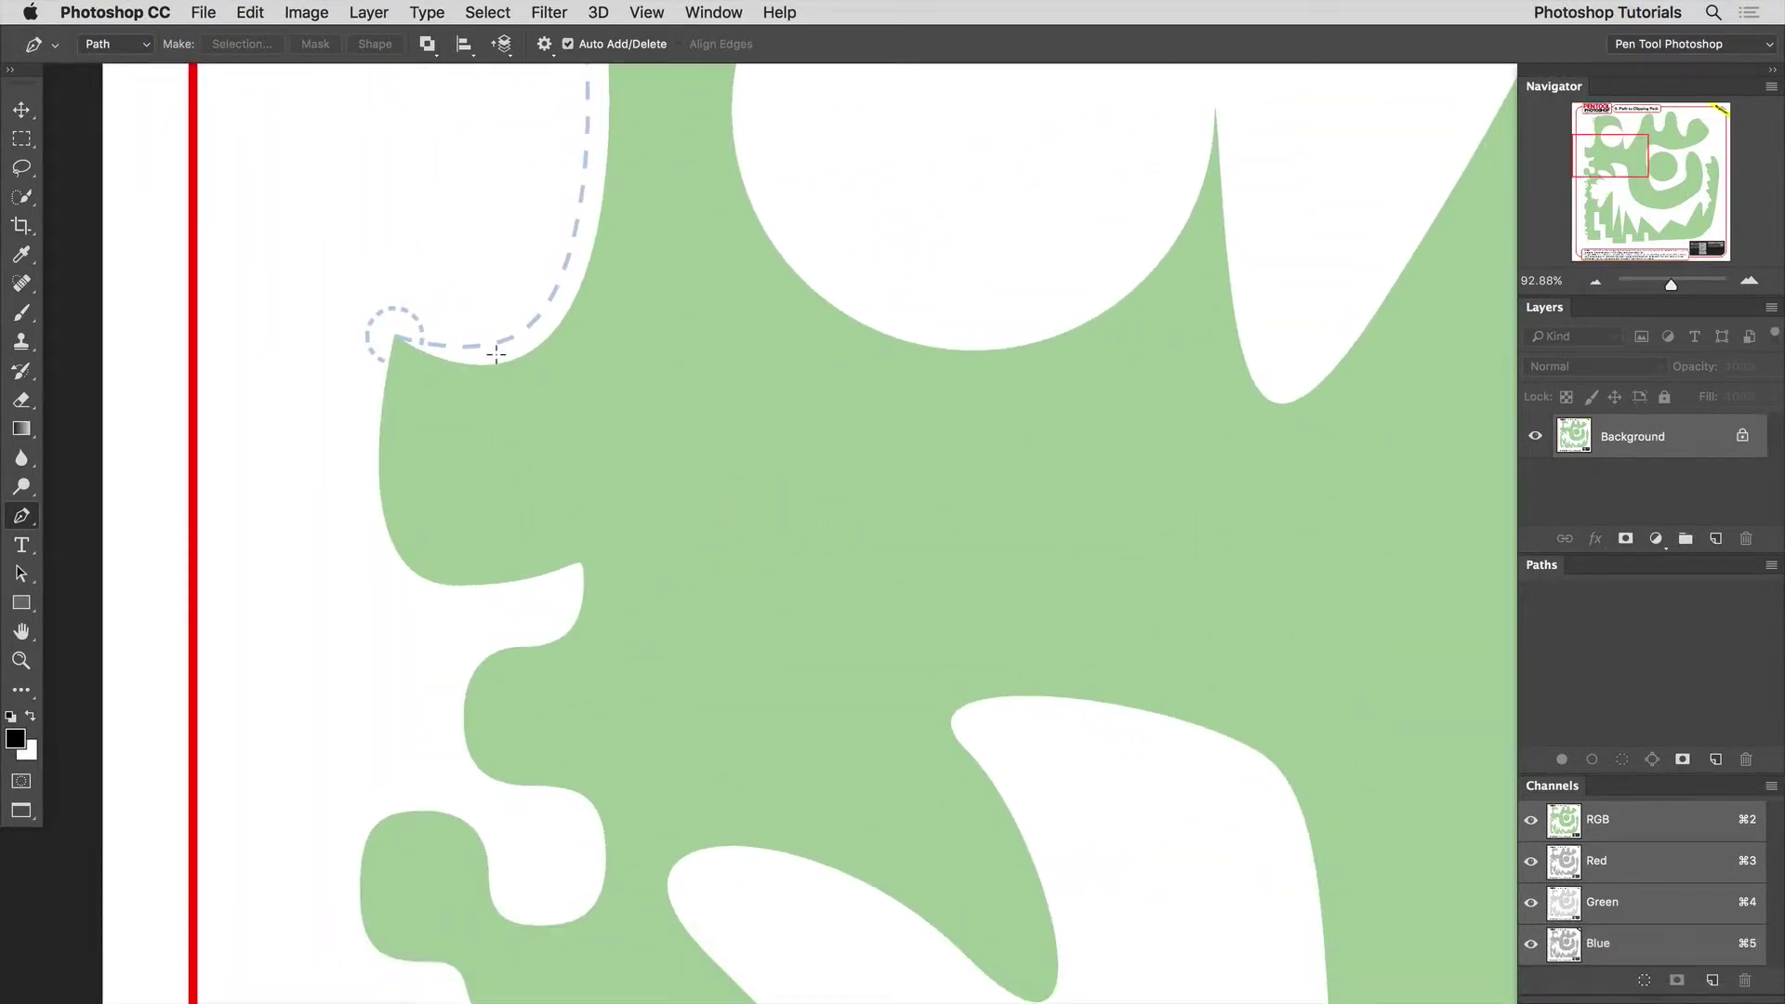
pyautogui.moveTo(596, 364); pyautogui.dragTo(642, 478)
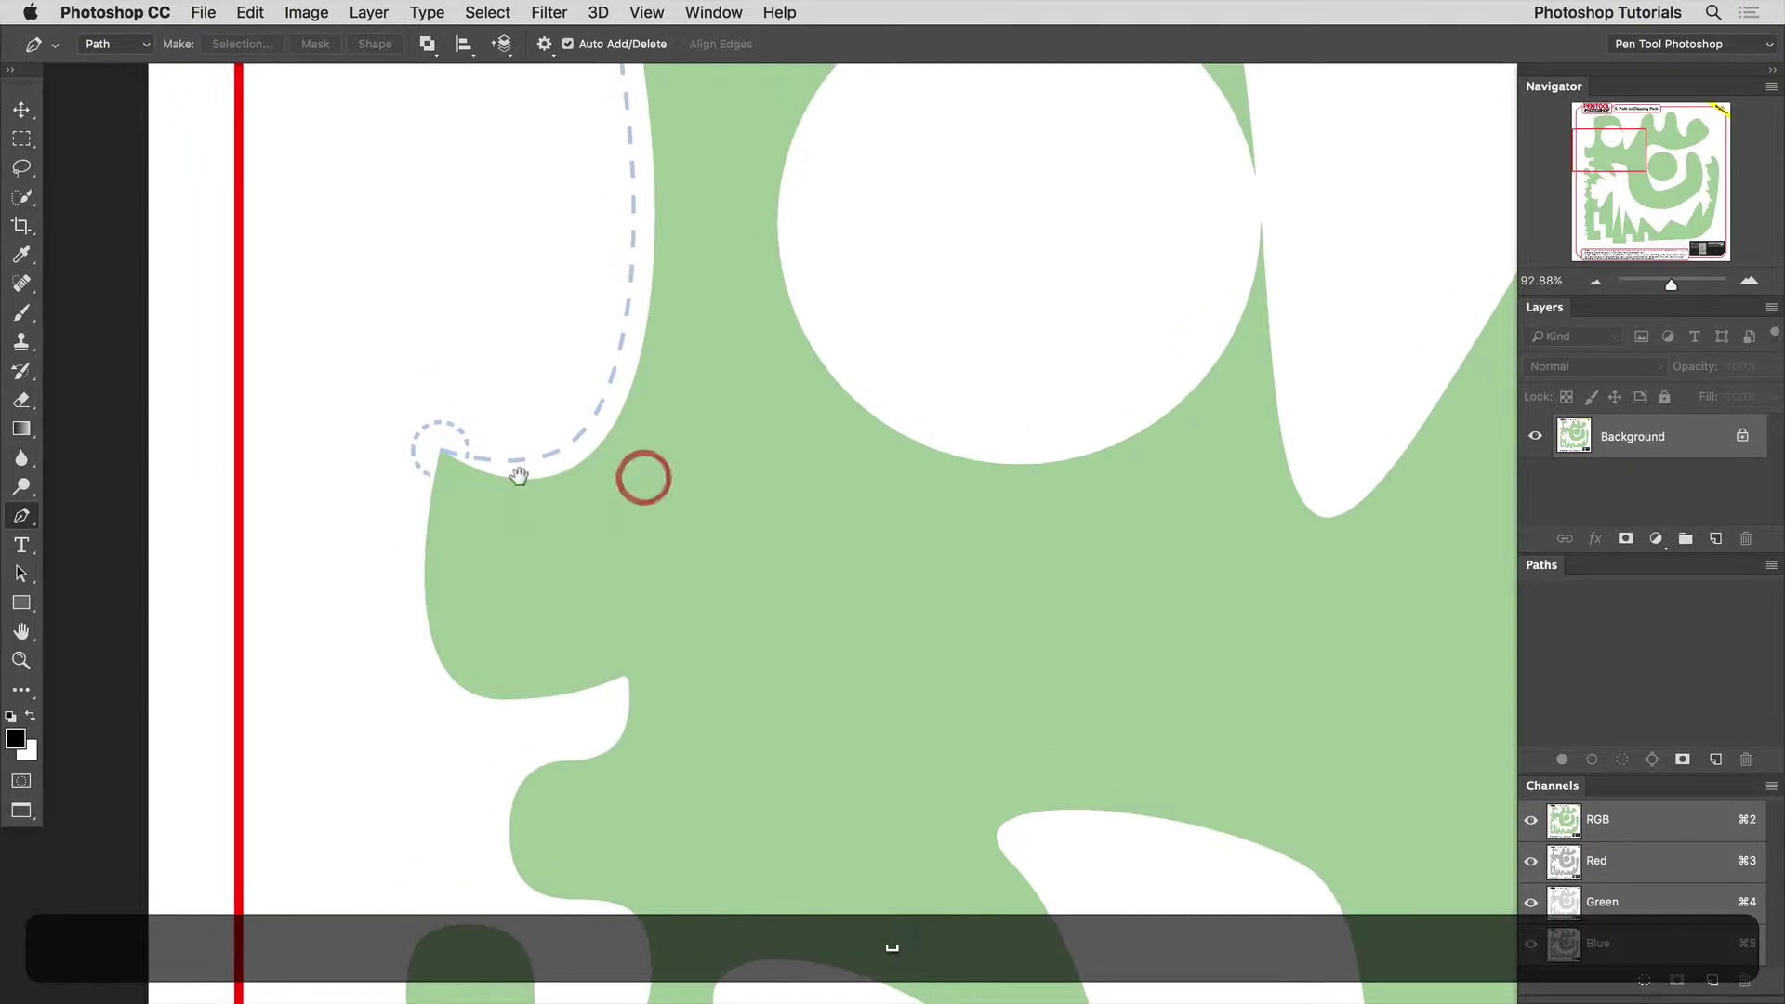
pyautogui.moveTo(480, 468)
pyautogui.mouseDown()
pyautogui.moveTo(506, 494)
pyautogui.moveTo(577, 478)
pyautogui.moveTo(496, 477)
pyautogui.moveTo(577, 475)
pyautogui.moveTo(645, 412)
pyautogui.mouseUp()
pyautogui.click(433, 450)
pyautogui.press('super+z')
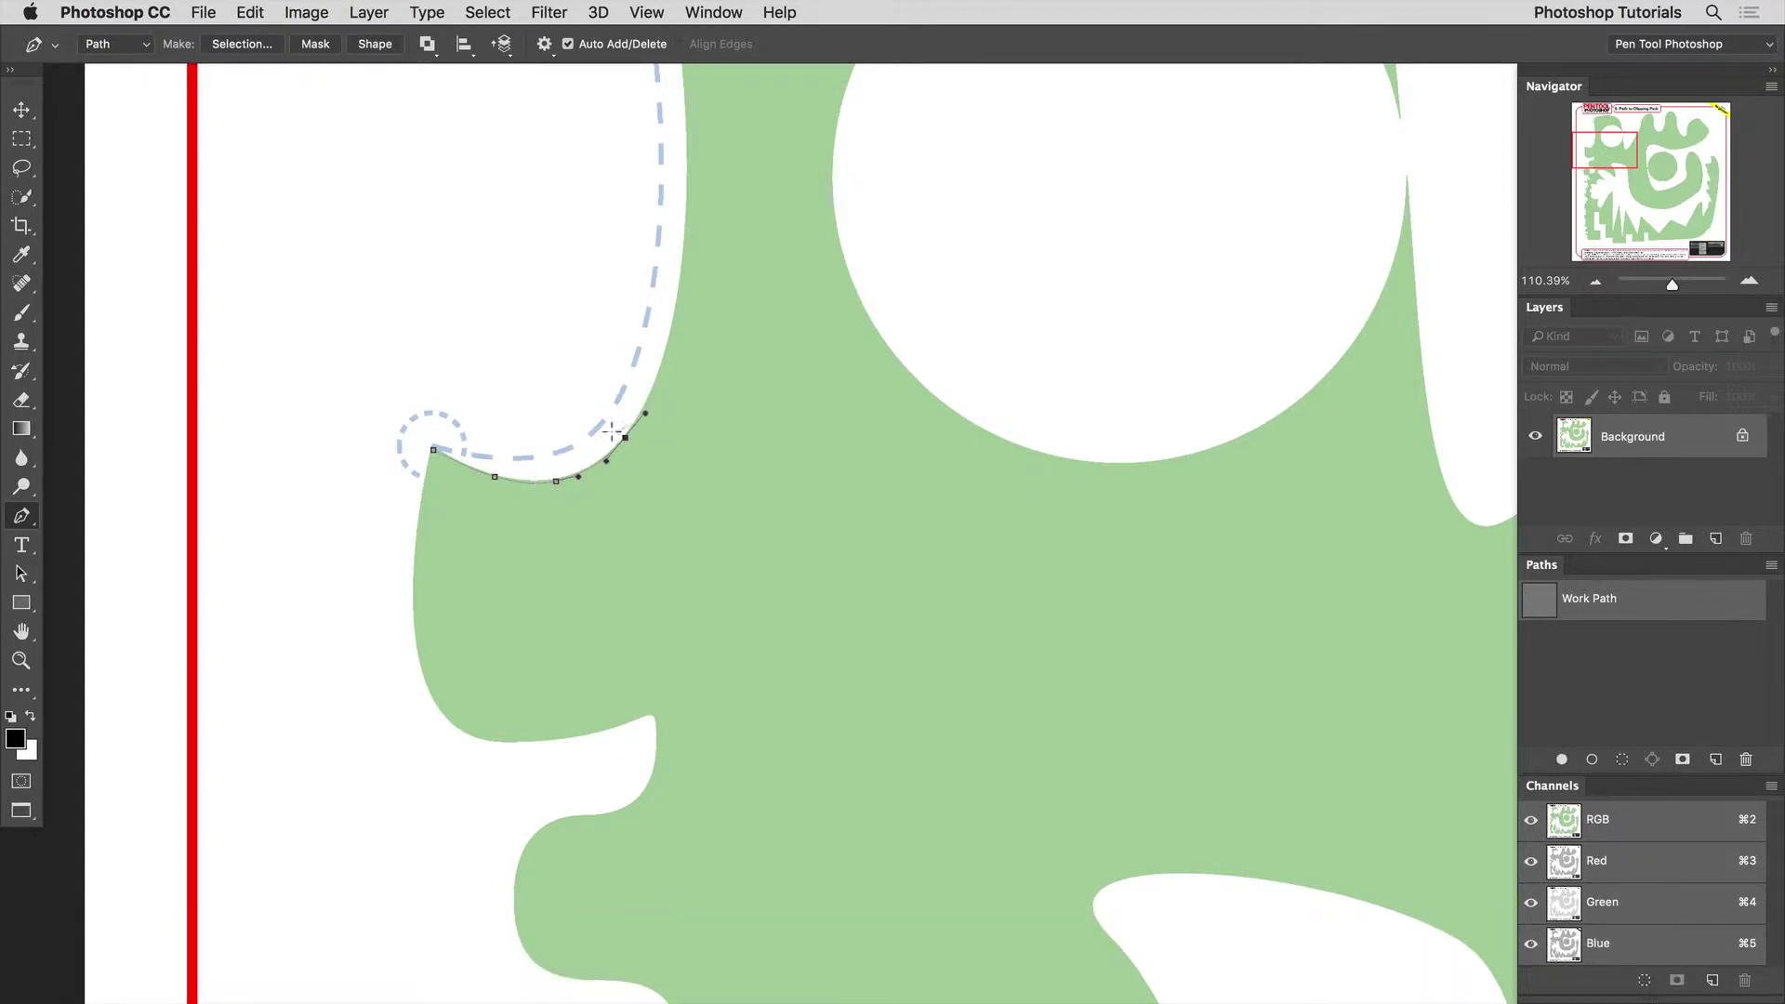
pyautogui.moveTo(1219, 665); pyautogui.dragTo(1100, 617)
pyautogui.moveTo(1295, 616); pyautogui.dragTo(542, 286)
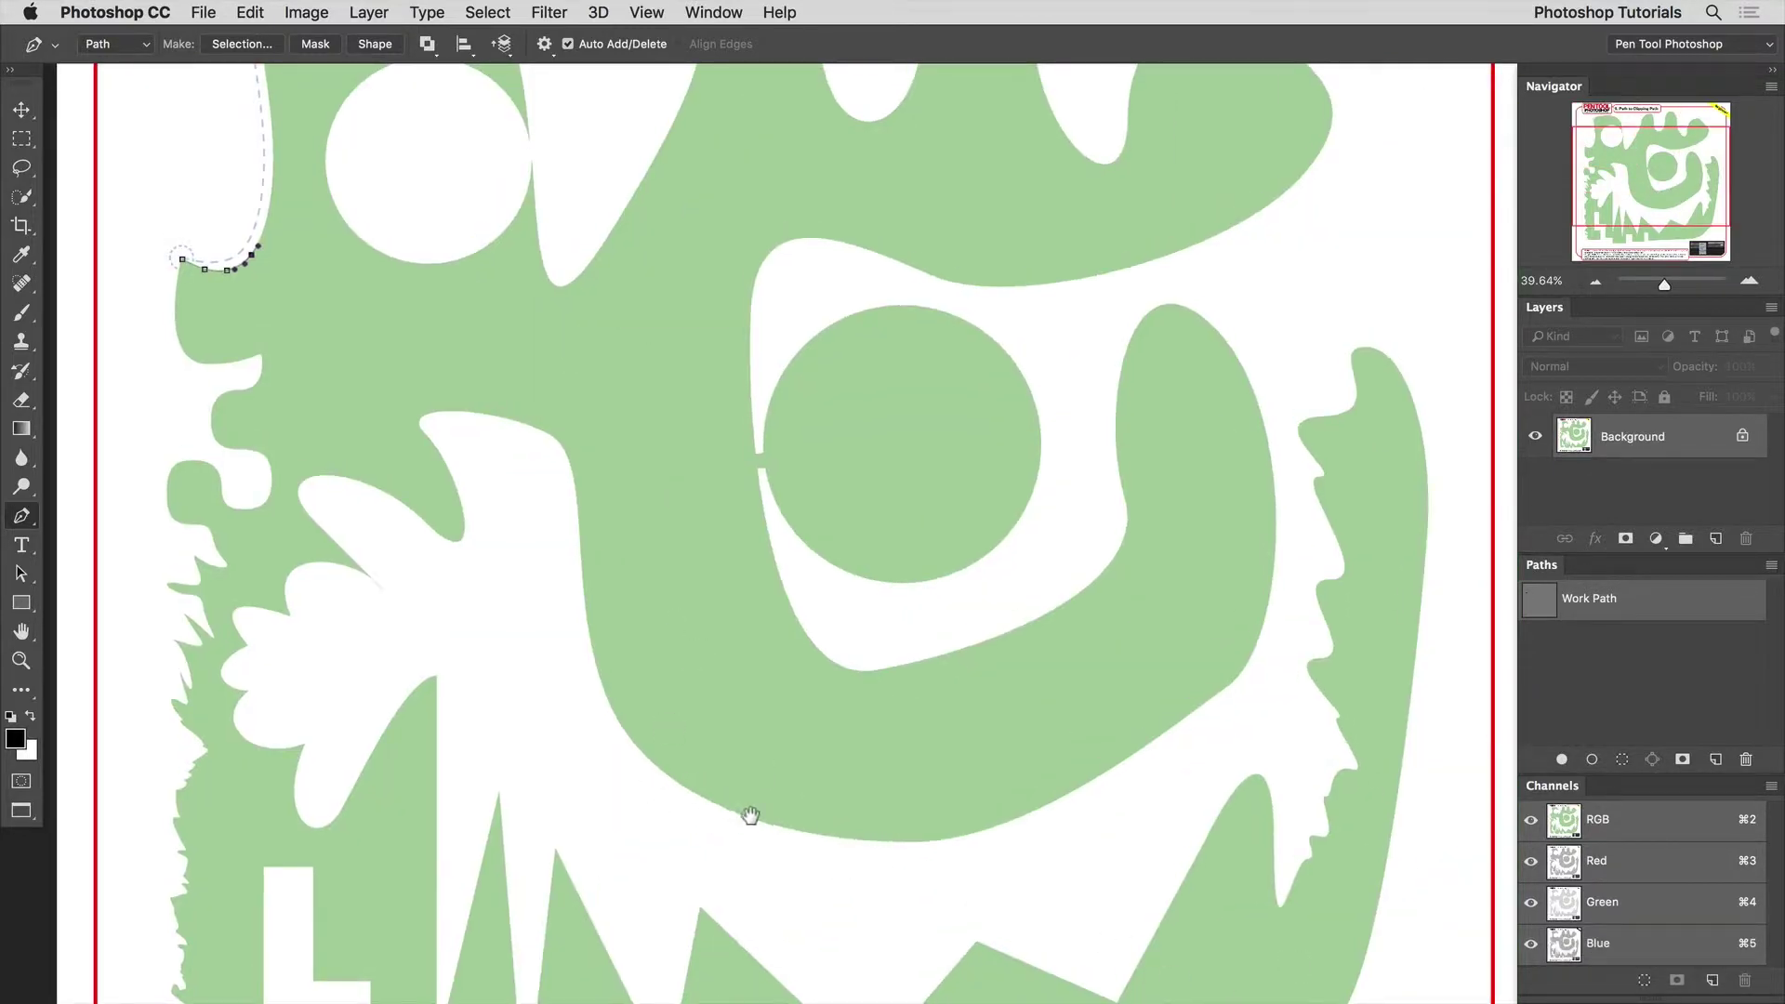
pyautogui.moveTo(521, 450); pyautogui.dragTo(566, 607)
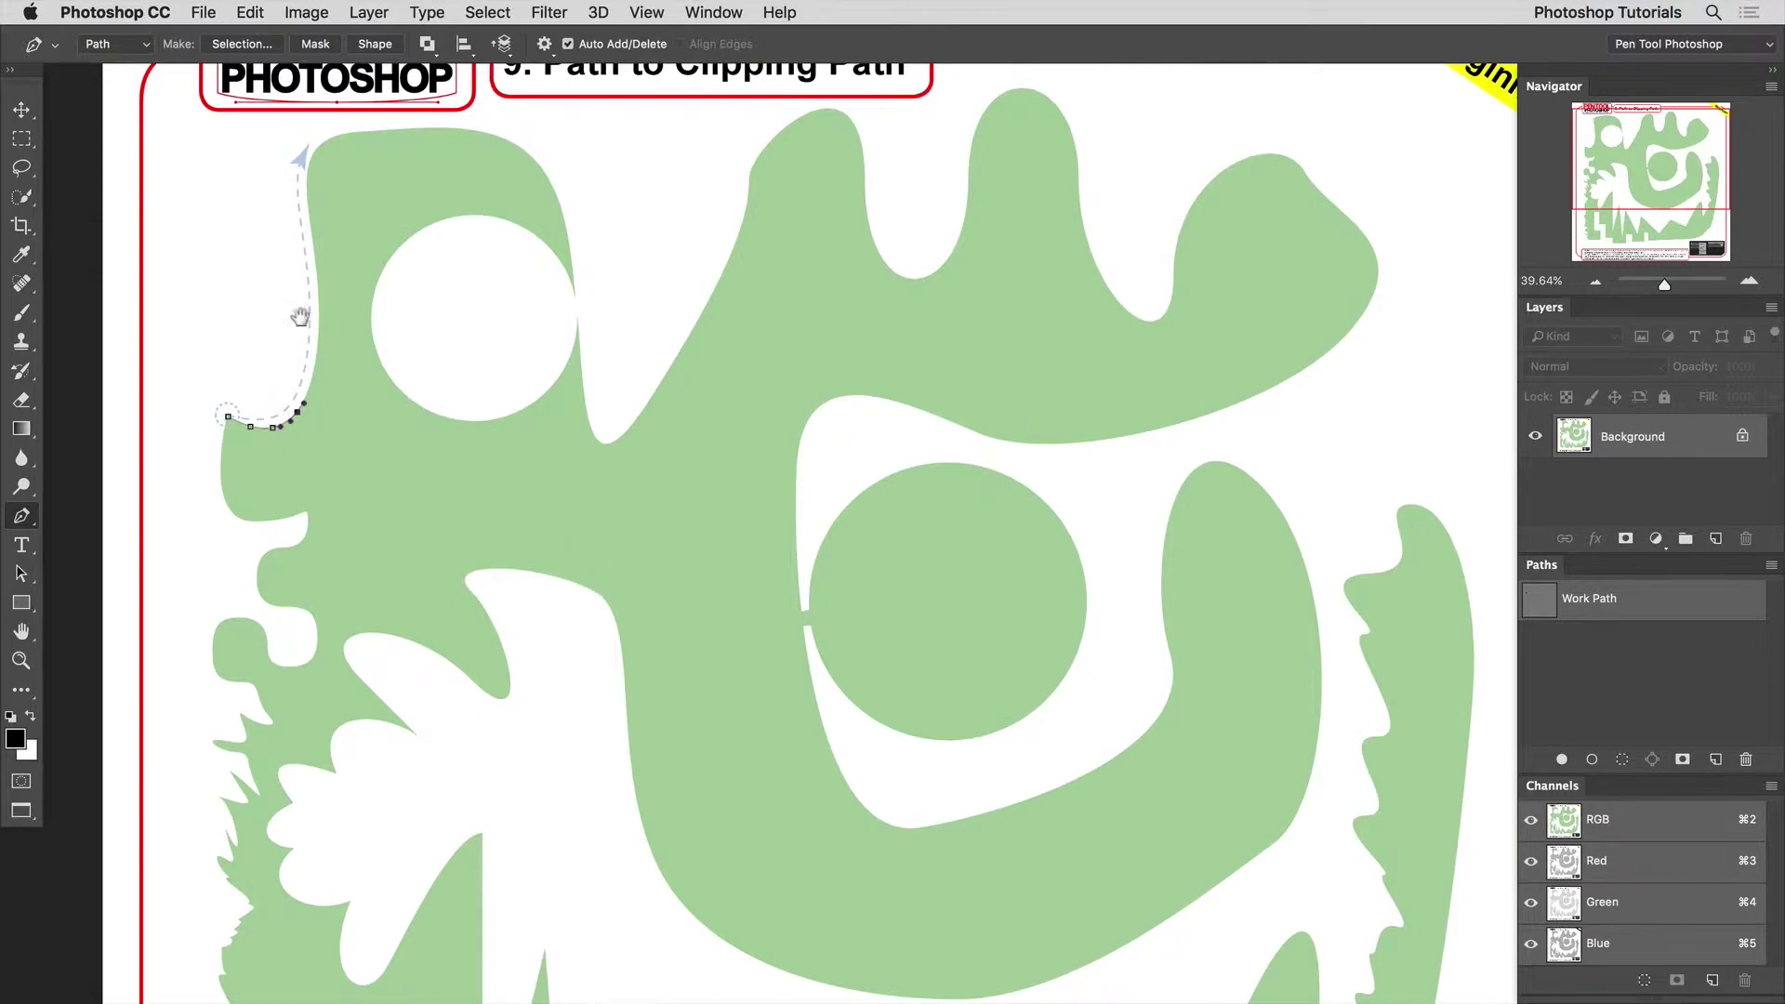
pyautogui.press('super+0')
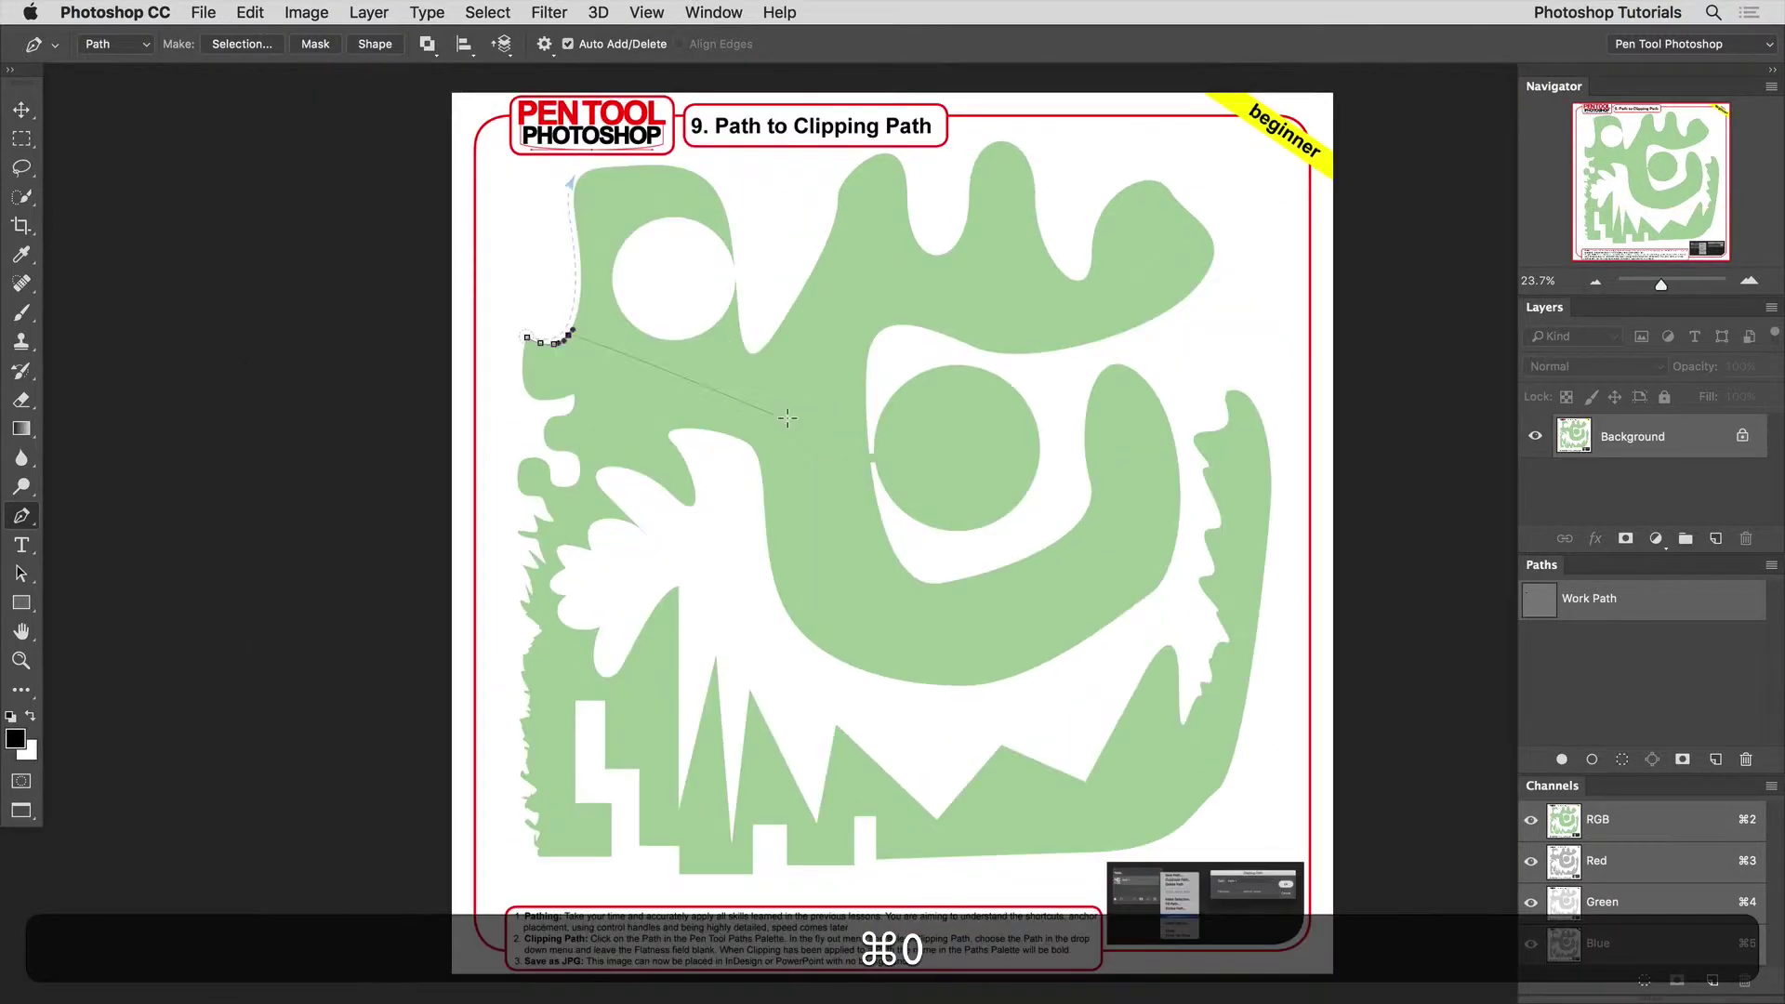
pyautogui.moveTo(1698, 600); pyautogui.dragTo(1746, 758)
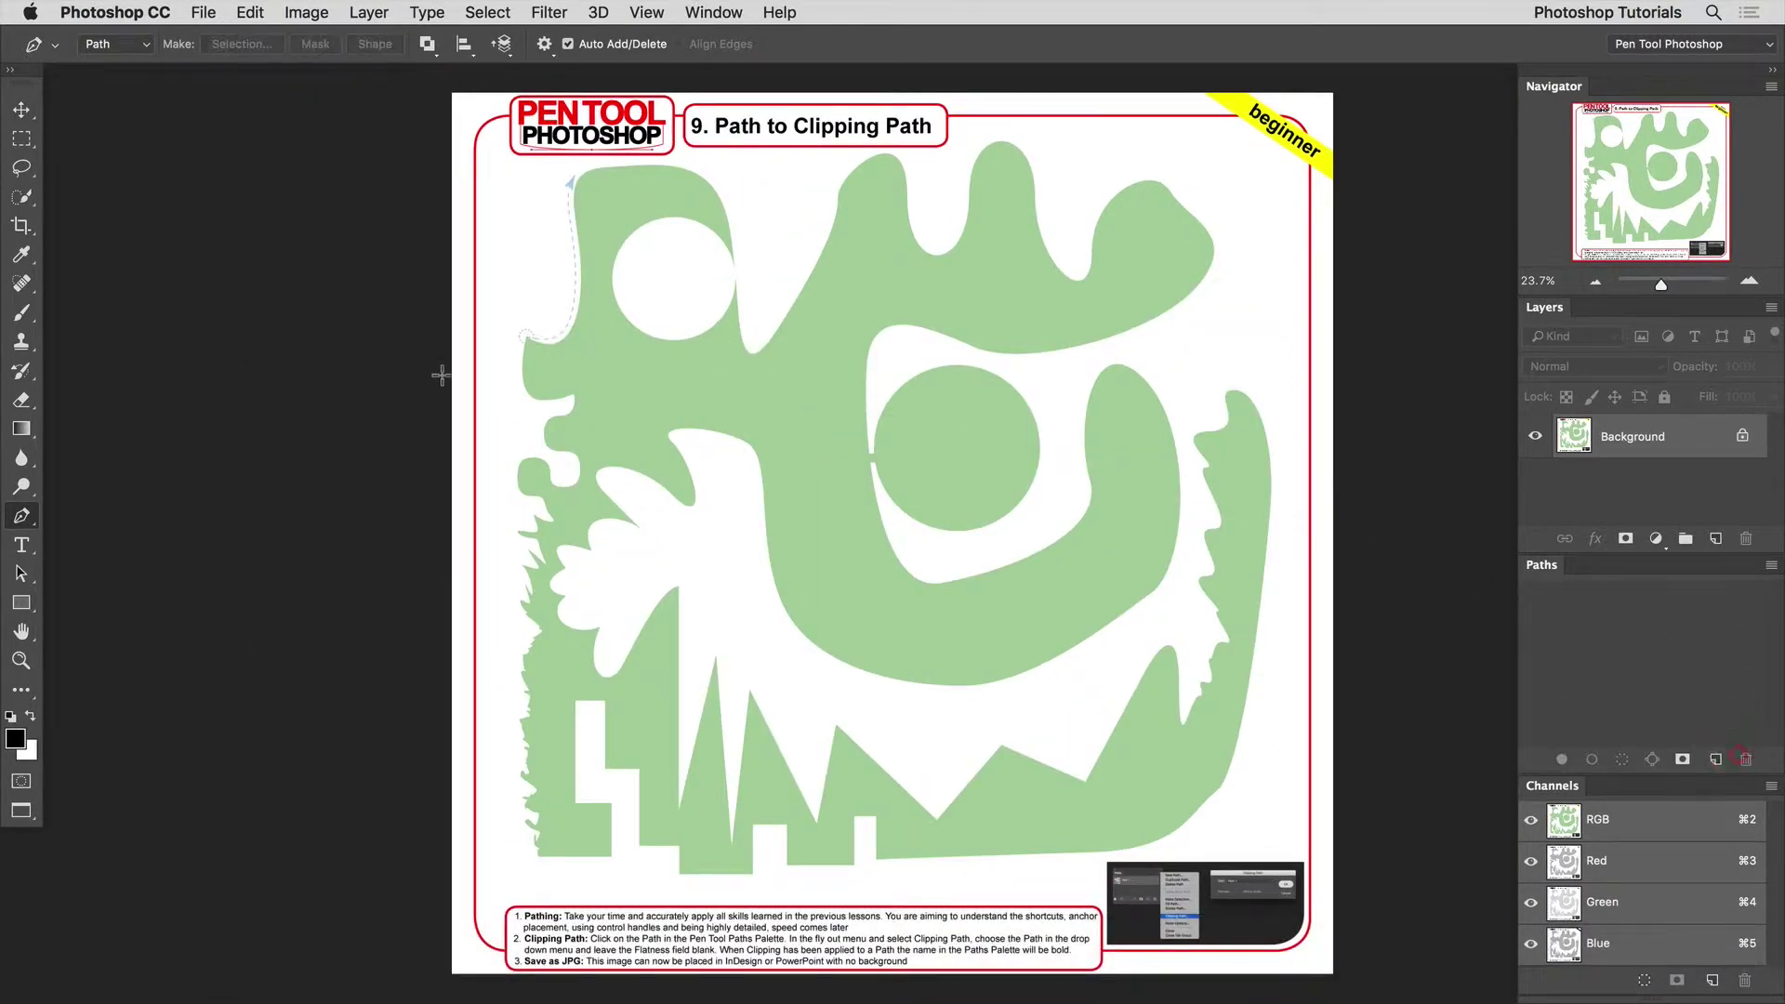
# Start a Pen tool path at the dashed circle marker and trace the green shape's edge along the dashed arrow
pyautogui.moveTo(584, 337); pyautogui.dragTo(588, 621)
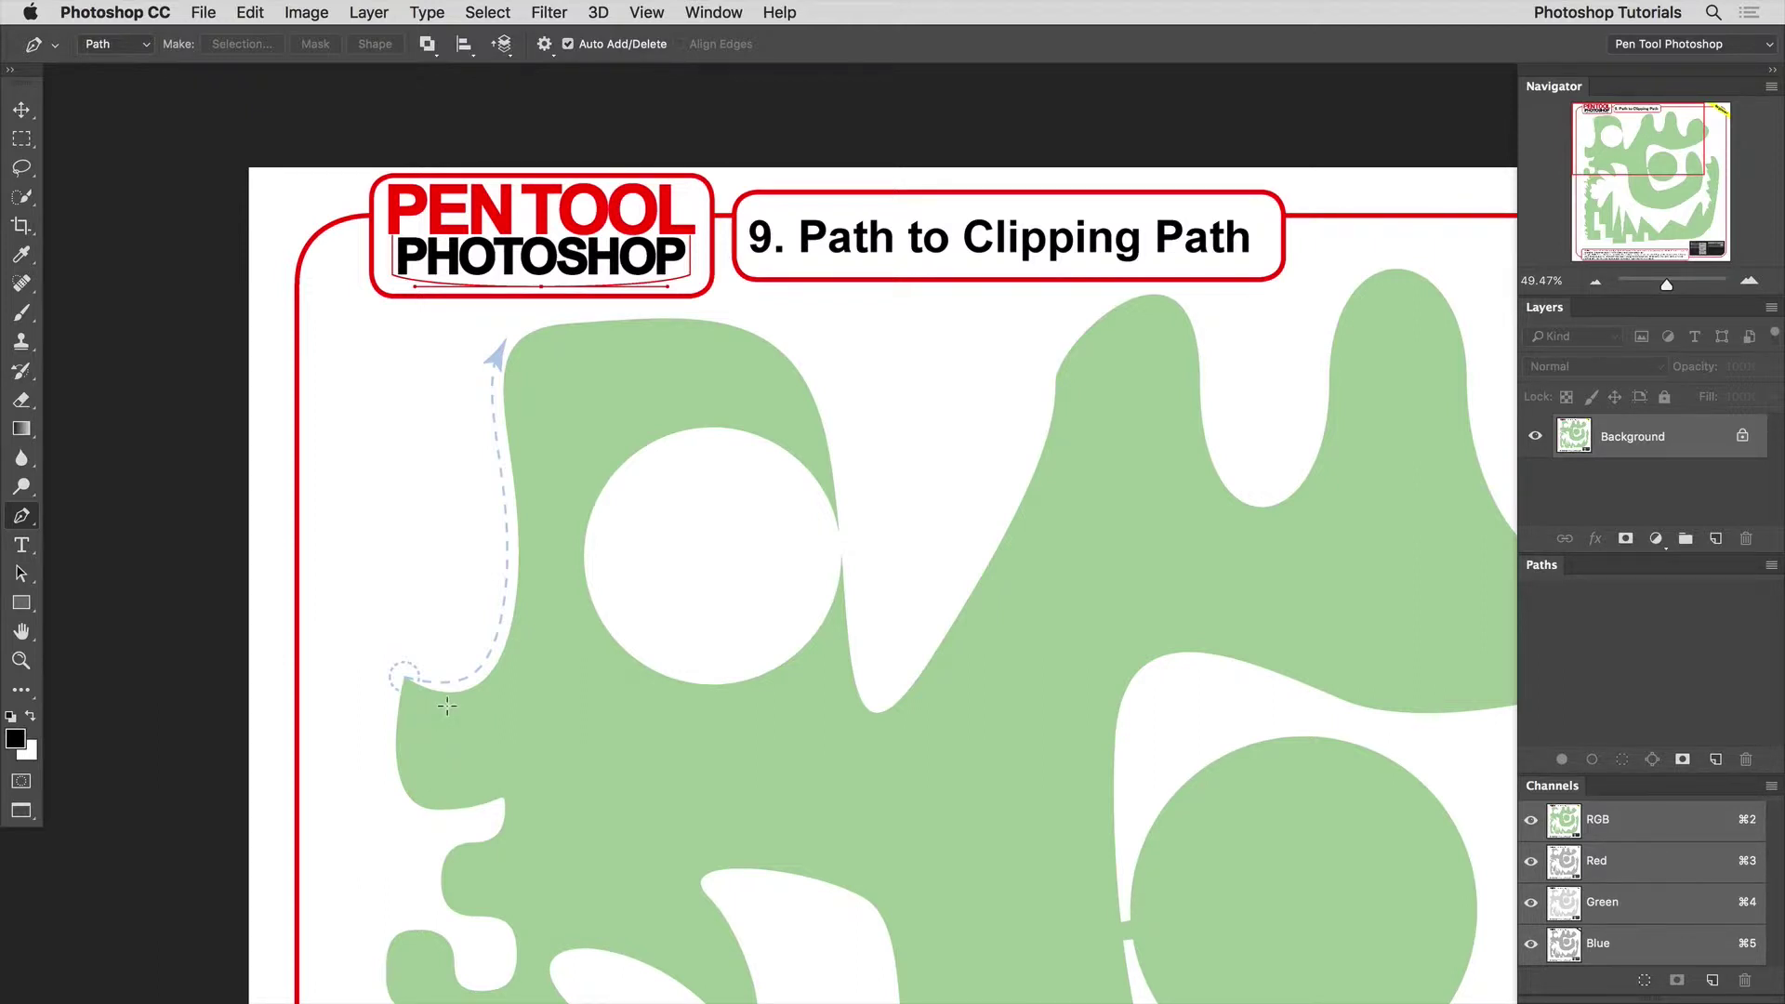
pyautogui.scroll(3, 402, 686)
pyautogui.click(405, 675)
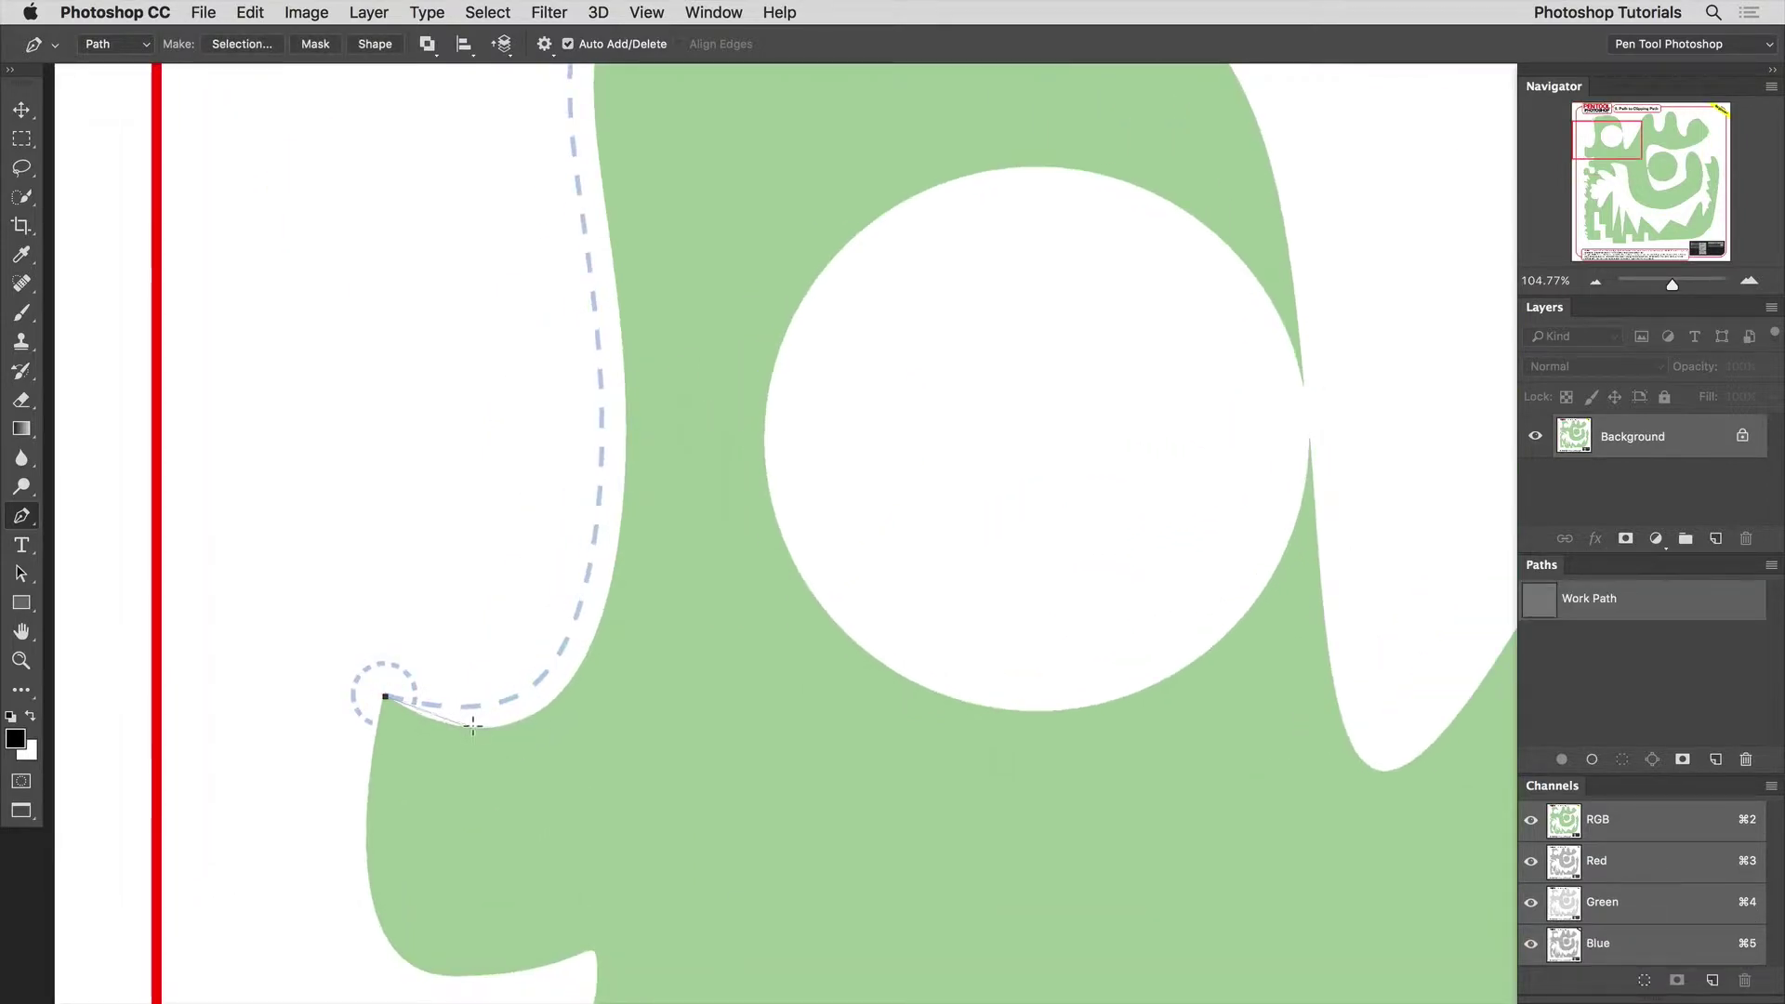
pyautogui.moveTo(514, 726); pyautogui.dragTo(518, 725)
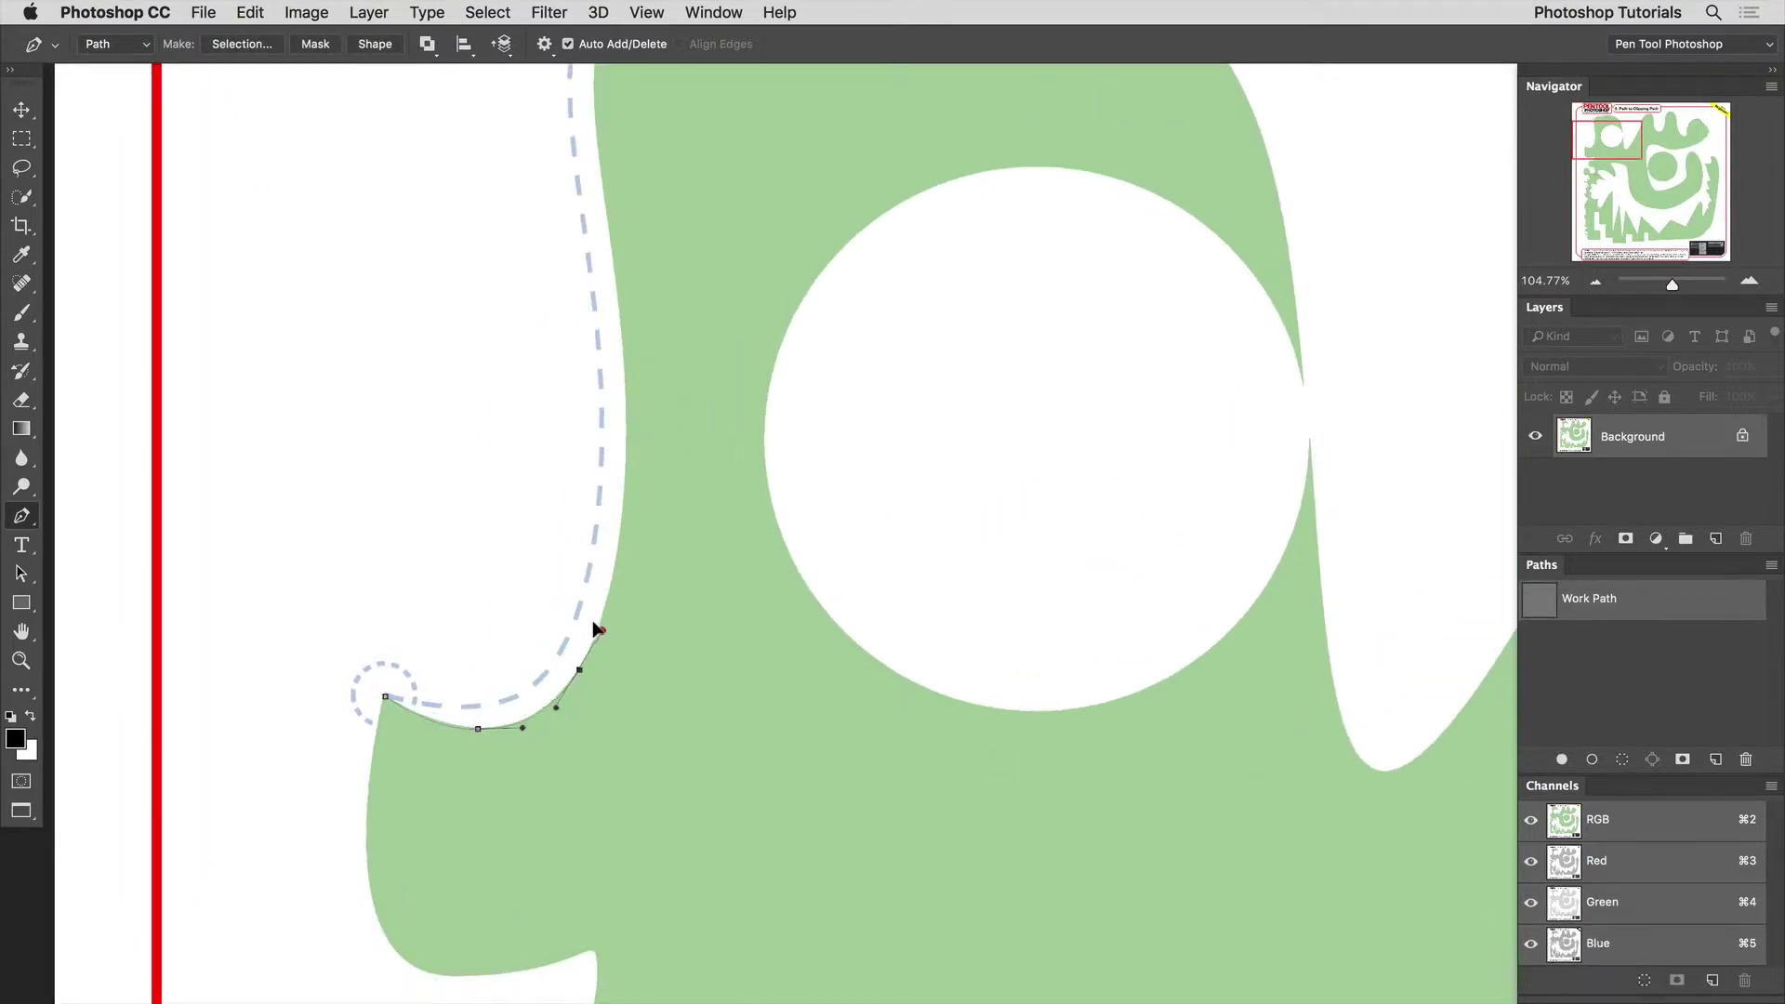
pyautogui.press('space')
pyautogui.moveTo(628, 570); pyautogui.dragTo(563, 877)
pyautogui.moveTo(559, 779); pyautogui.dragTo(563, 685)
pyautogui.moveTo(538, 485); pyautogui.dragTo(527, 394)
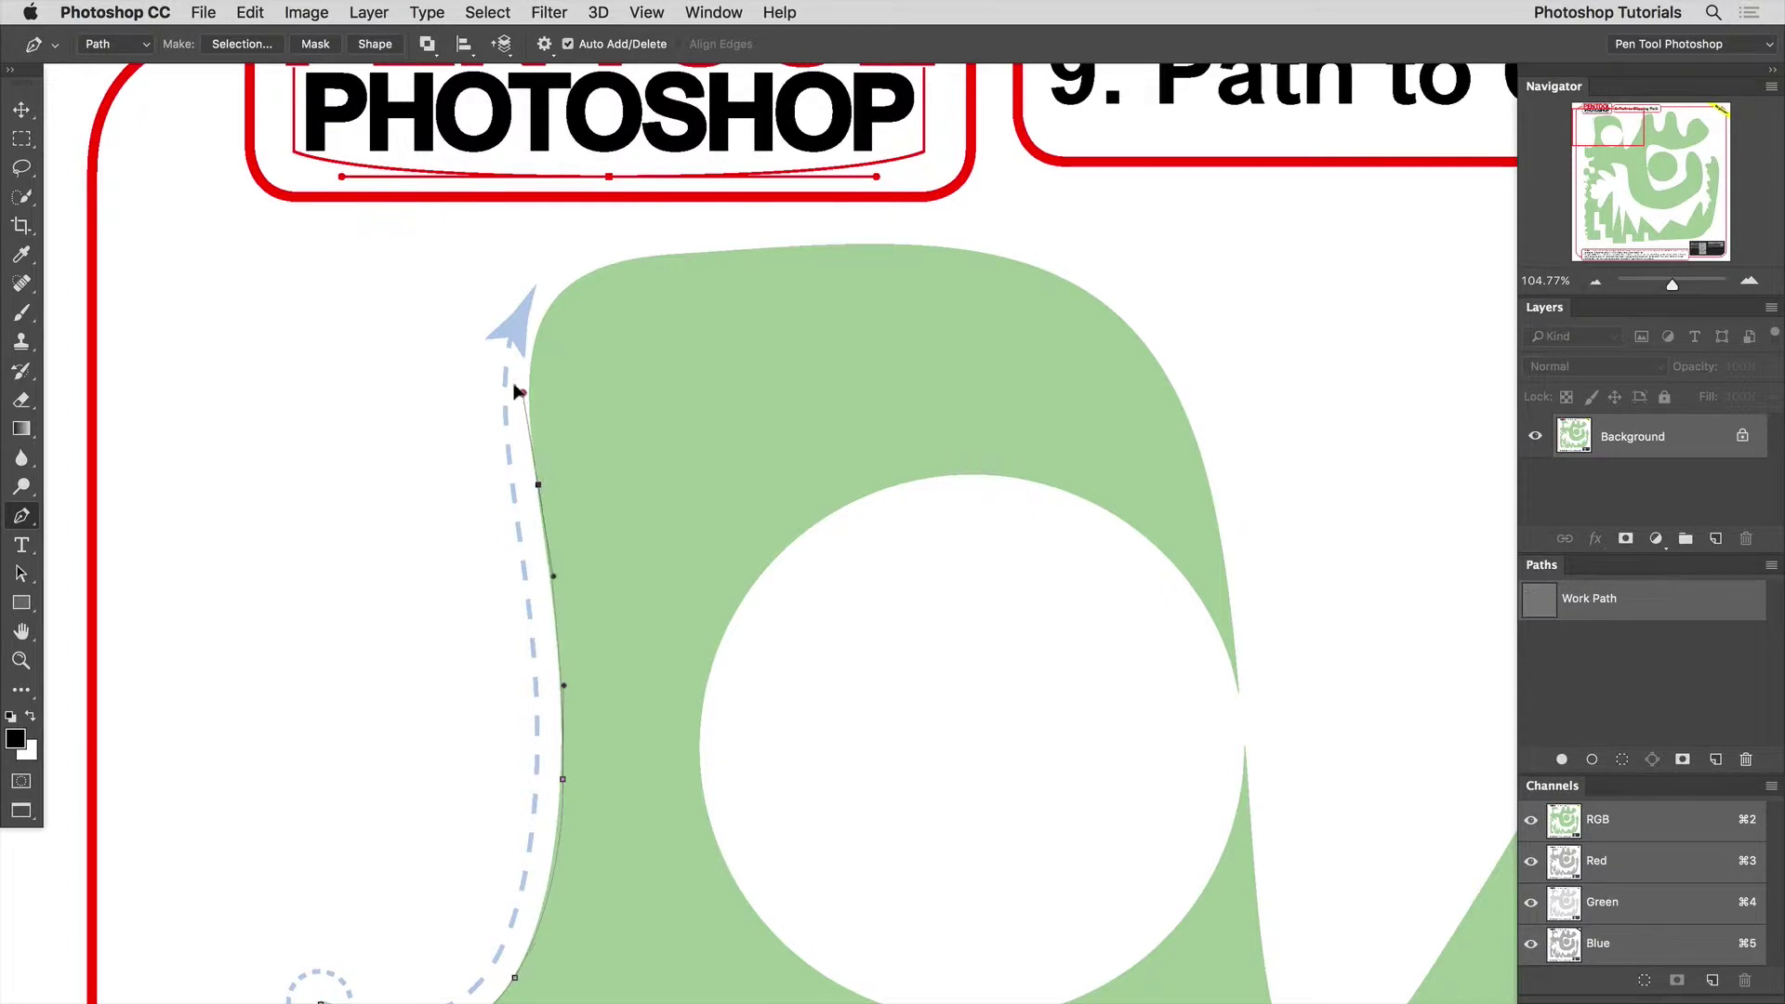
# Continue the path over the rounded upper-left block and down its outer side to the pointed tip beside the white circle
pyautogui.moveTo(562, 294); pyautogui.dragTo(738, 253)
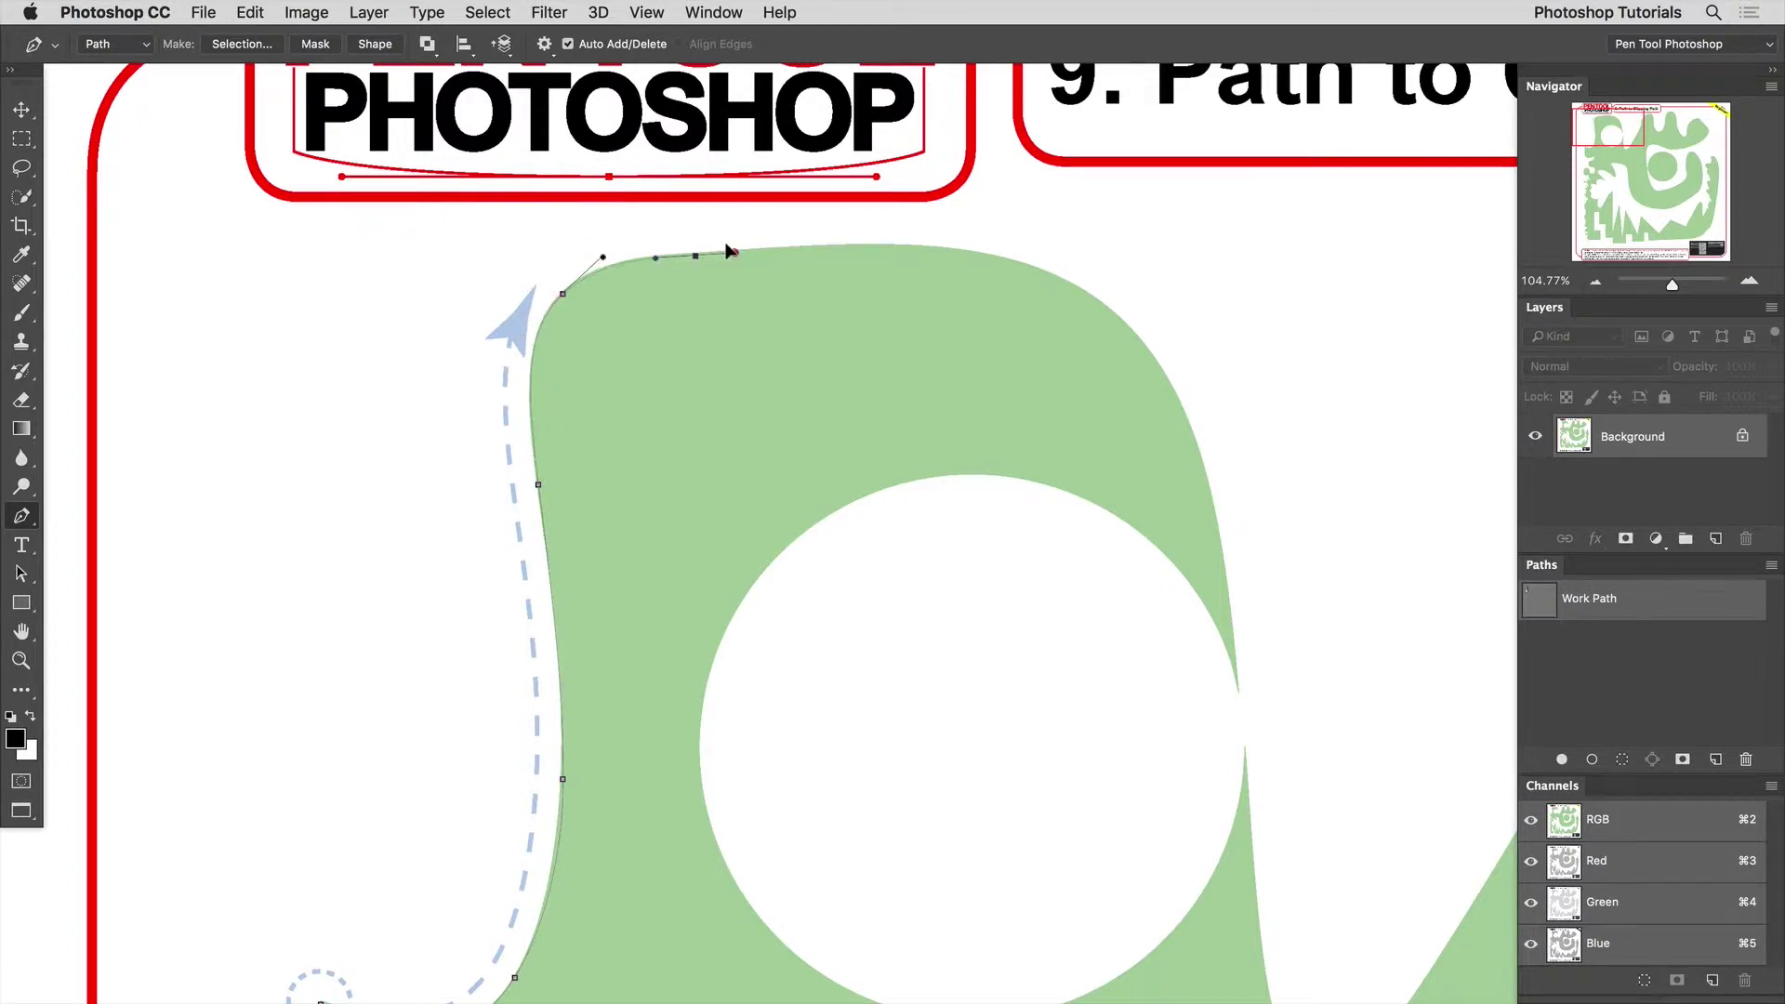
pyautogui.moveTo(943, 250); pyautogui.dragTo(1006, 258)
pyautogui.moveTo(1106, 307); pyautogui.dragTo(1149, 345)
pyautogui.press('space')
pyautogui.moveTo(1149, 345); pyautogui.dragTo(779, 243)
pyautogui.moveTo(827, 352); pyautogui.dragTo(735, 378)
pyautogui.click(855, 554)
# Trace the white circle counterclockwise with curved anchors, ending in a corner at the lower pointed tip by its opening
pyautogui.moveTo(609, 348); pyautogui.dragTo(554, 348)
pyautogui.moveTo(422, 407); pyautogui.dragTo(343, 466)
pyautogui.moveTo(320, 598); pyautogui.dragTo(311, 649)
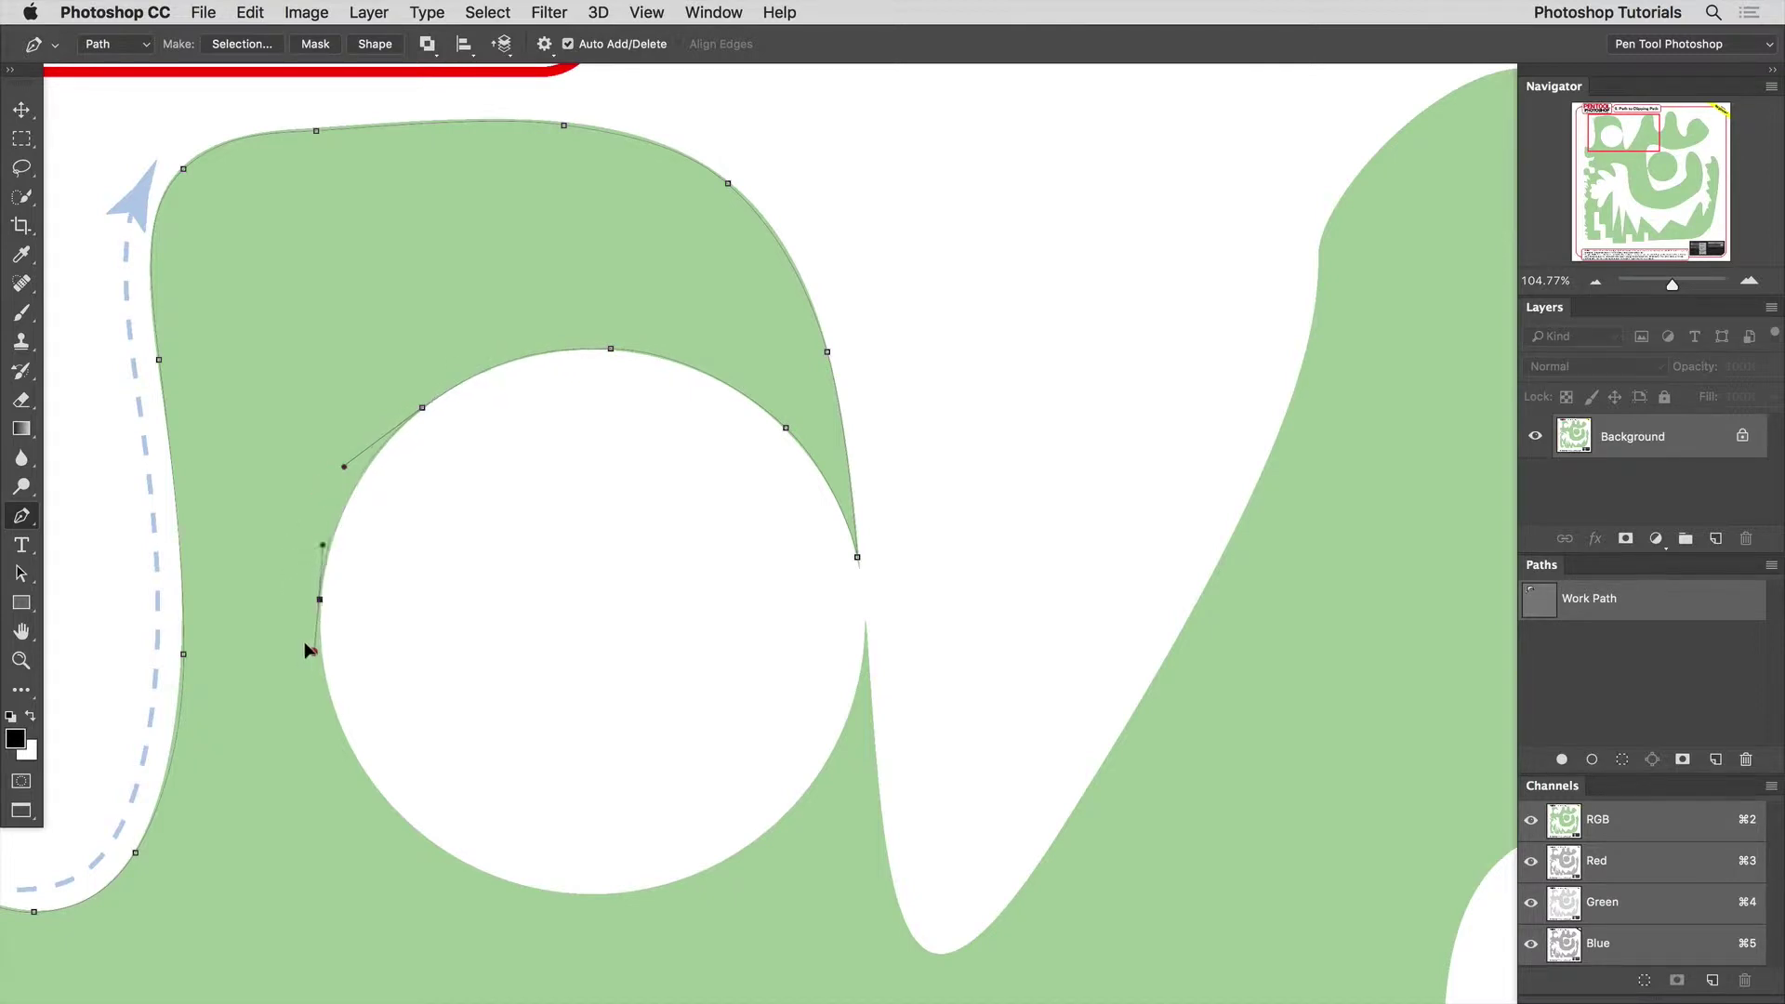
pyautogui.moveTo(375, 788); pyautogui.dragTo(423, 851)
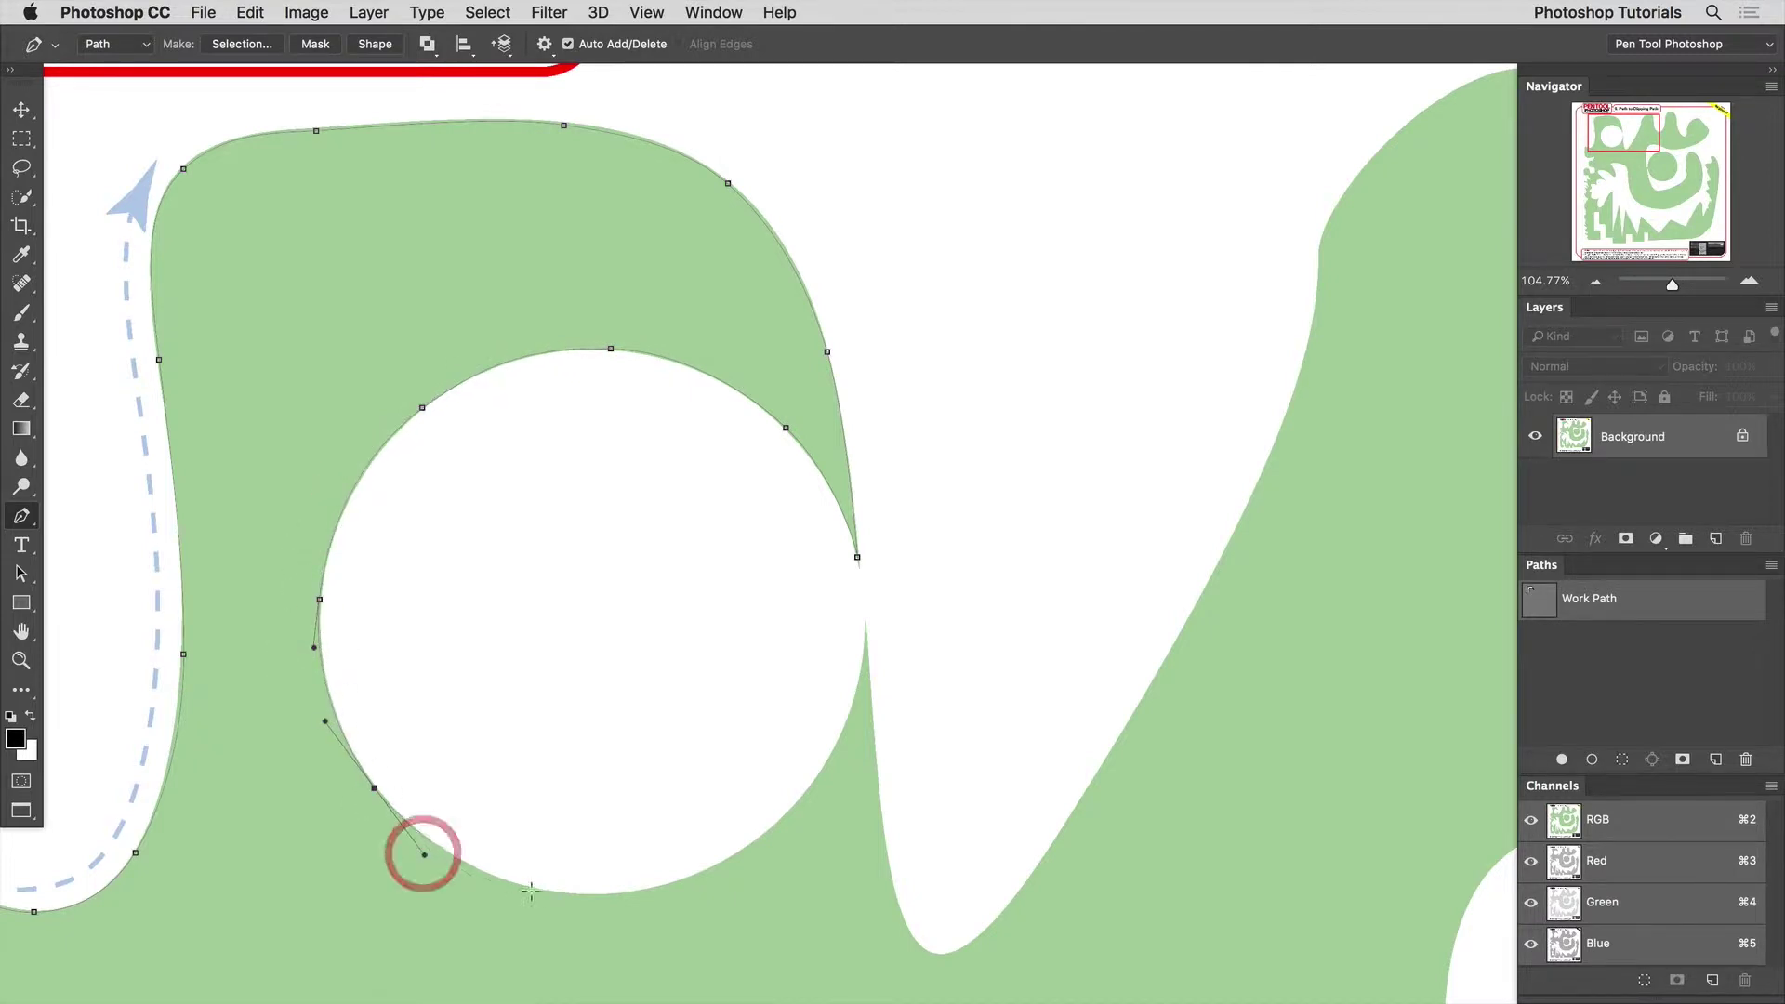
pyautogui.moveTo(545, 891); pyautogui.dragTo(603, 903)
pyautogui.moveTo(740, 851); pyautogui.dragTo(797, 812)
pyautogui.moveTo(866, 638); pyautogui.dragTo(824, 769)
pyautogui.press('alt')
pyautogui.click(824, 770)
# Trace the narrow V-shaped white valley beside the circle and continue up the long slope toward the first hump
pyautogui.moveTo(887, 865); pyautogui.dragTo(654, 653)
pyautogui.press('space')
pyautogui.press('space')
pyautogui.moveTo(733, 530); pyautogui.dragTo(556, 848)
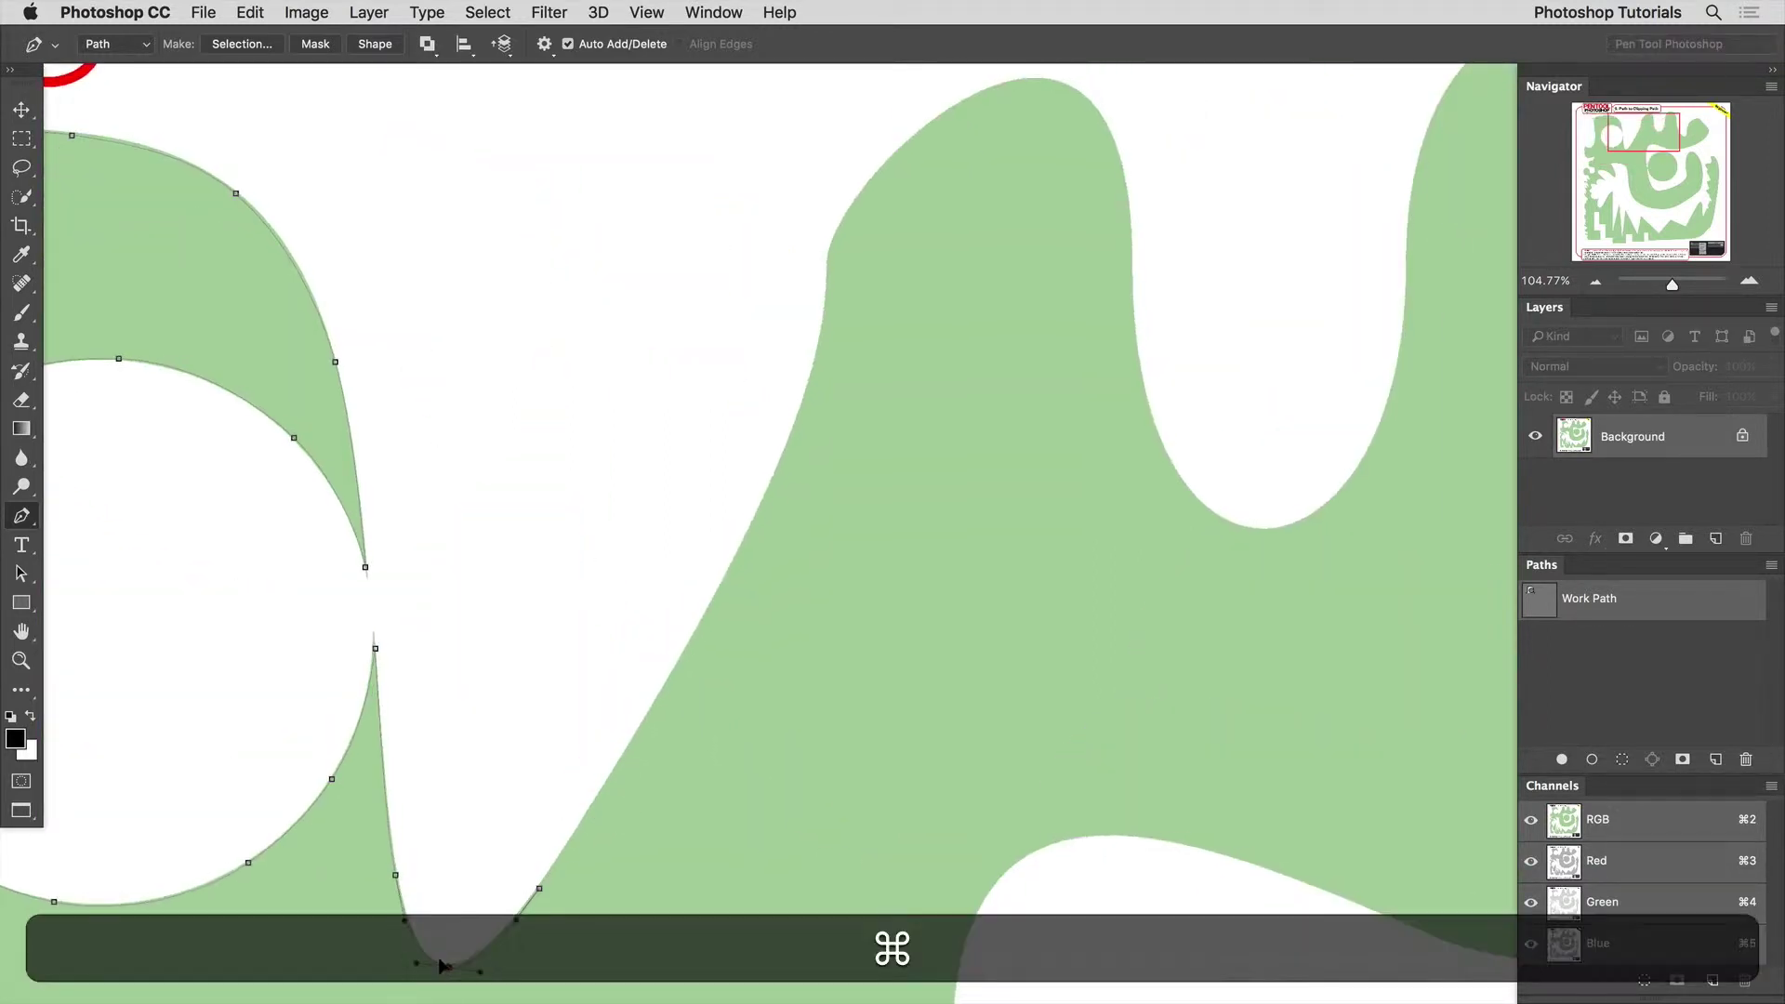
pyautogui.moveTo(646, 719); pyautogui.dragTo(669, 681)
pyautogui.press('space')
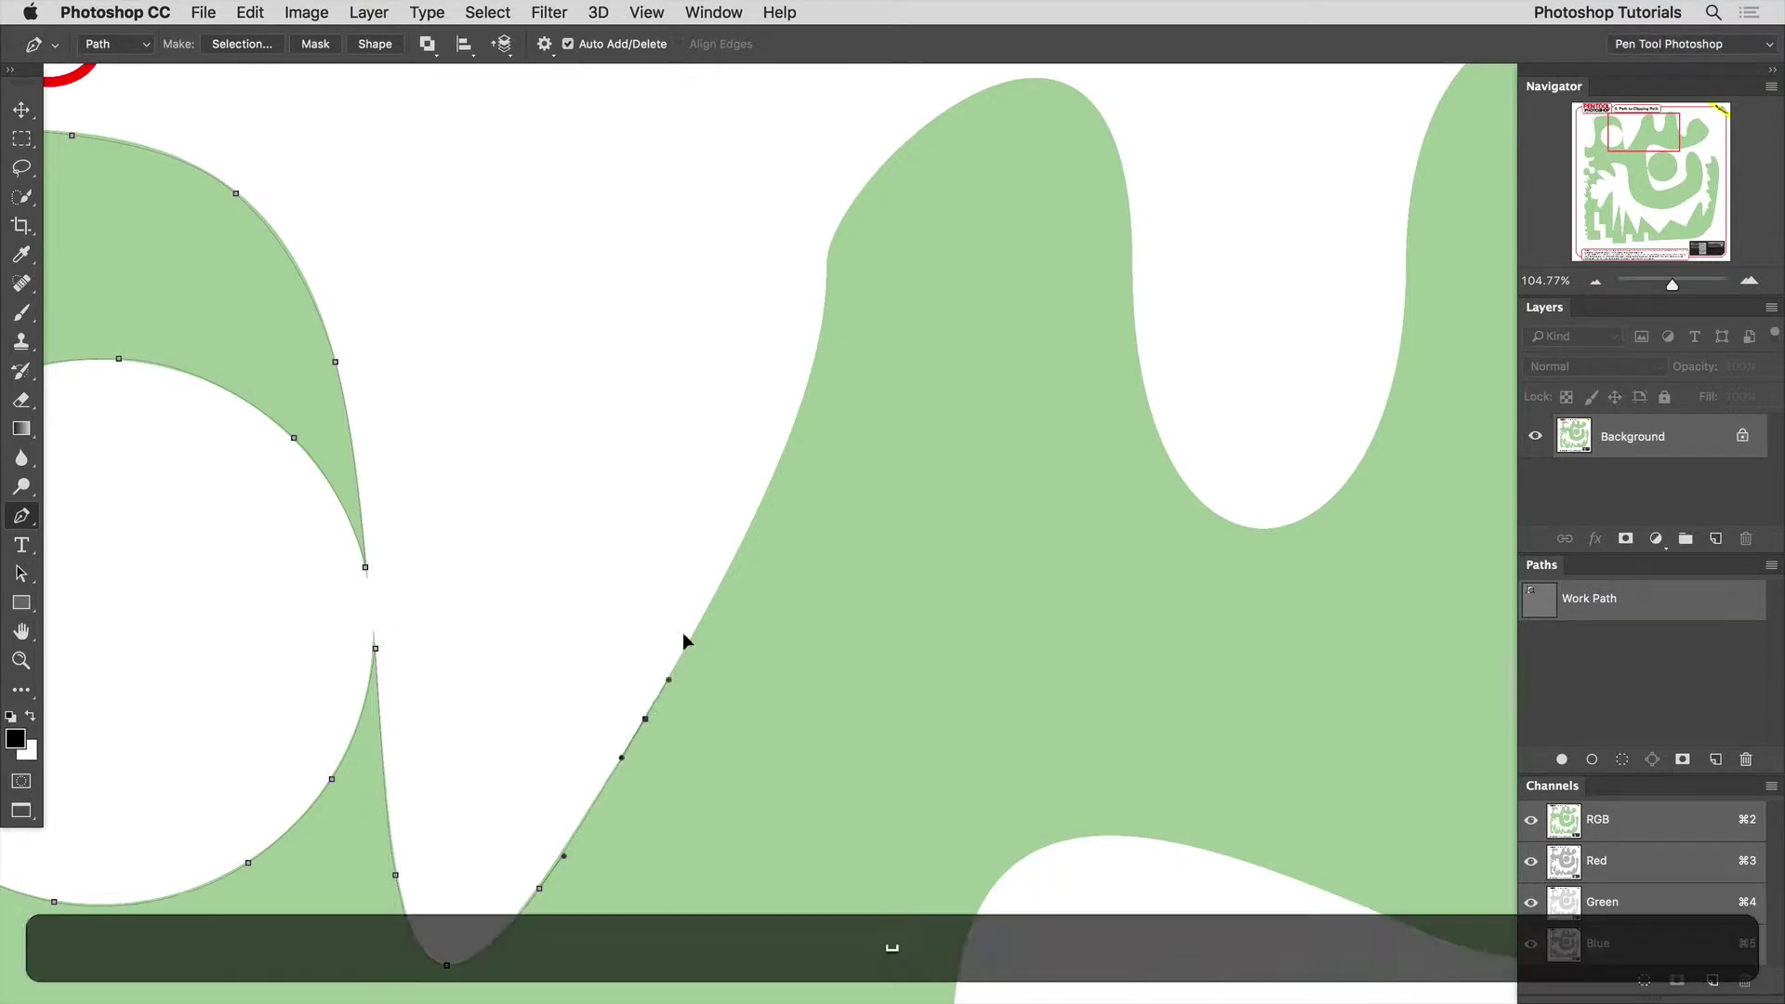
pyautogui.moveTo(755, 472); pyautogui.dragTo(634, 532)
# Trace the first hump's contour with curved anchors, from the top of the slope over its crest to its right side
pyautogui.press('space')
pyautogui.keyDown('super'); pyautogui.click(654, 654); pyautogui.keyUp('super')
pyautogui.press('space')
pyautogui.keyDown('alt'); pyautogui.keyDown('super'); pyautogui.click(665, 561); pyautogui.keyUp('super'); pyautogui.keyUp('alt')
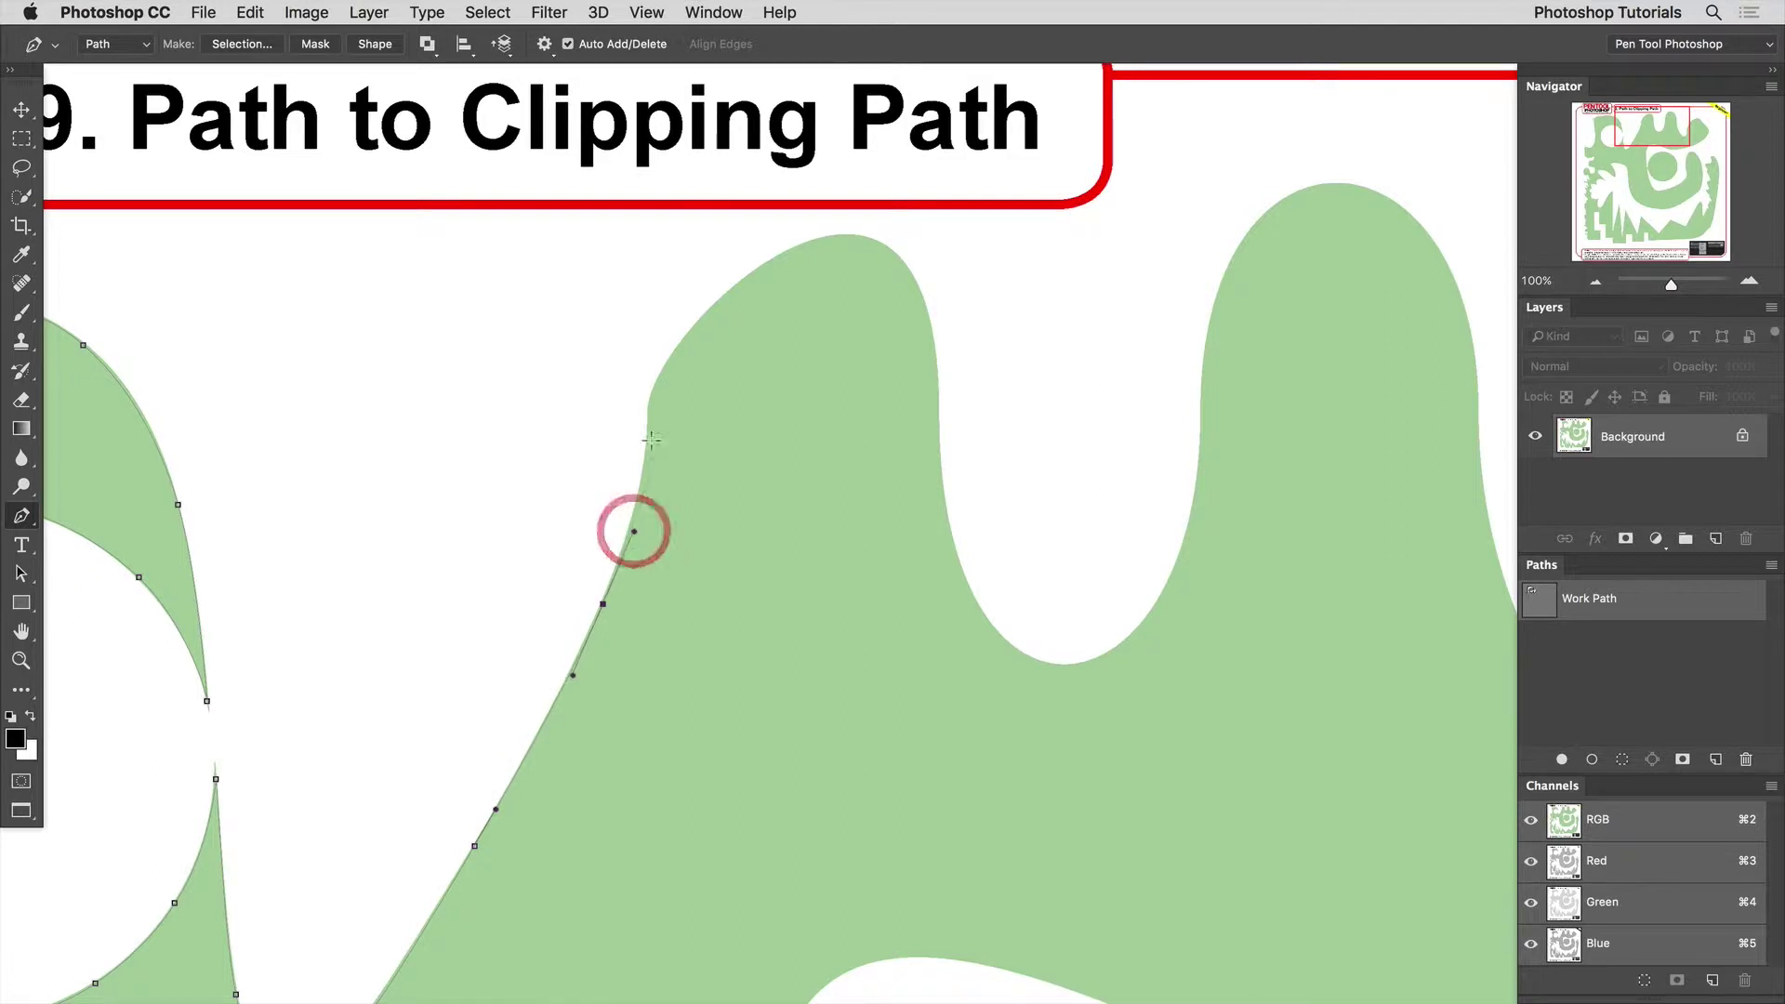
pyautogui.moveTo(647, 440); pyautogui.dragTo(649, 423)
pyautogui.moveTo(669, 357); pyautogui.dragTo(692, 322)
pyautogui.moveTo(788, 251); pyautogui.dragTo(908, 266)
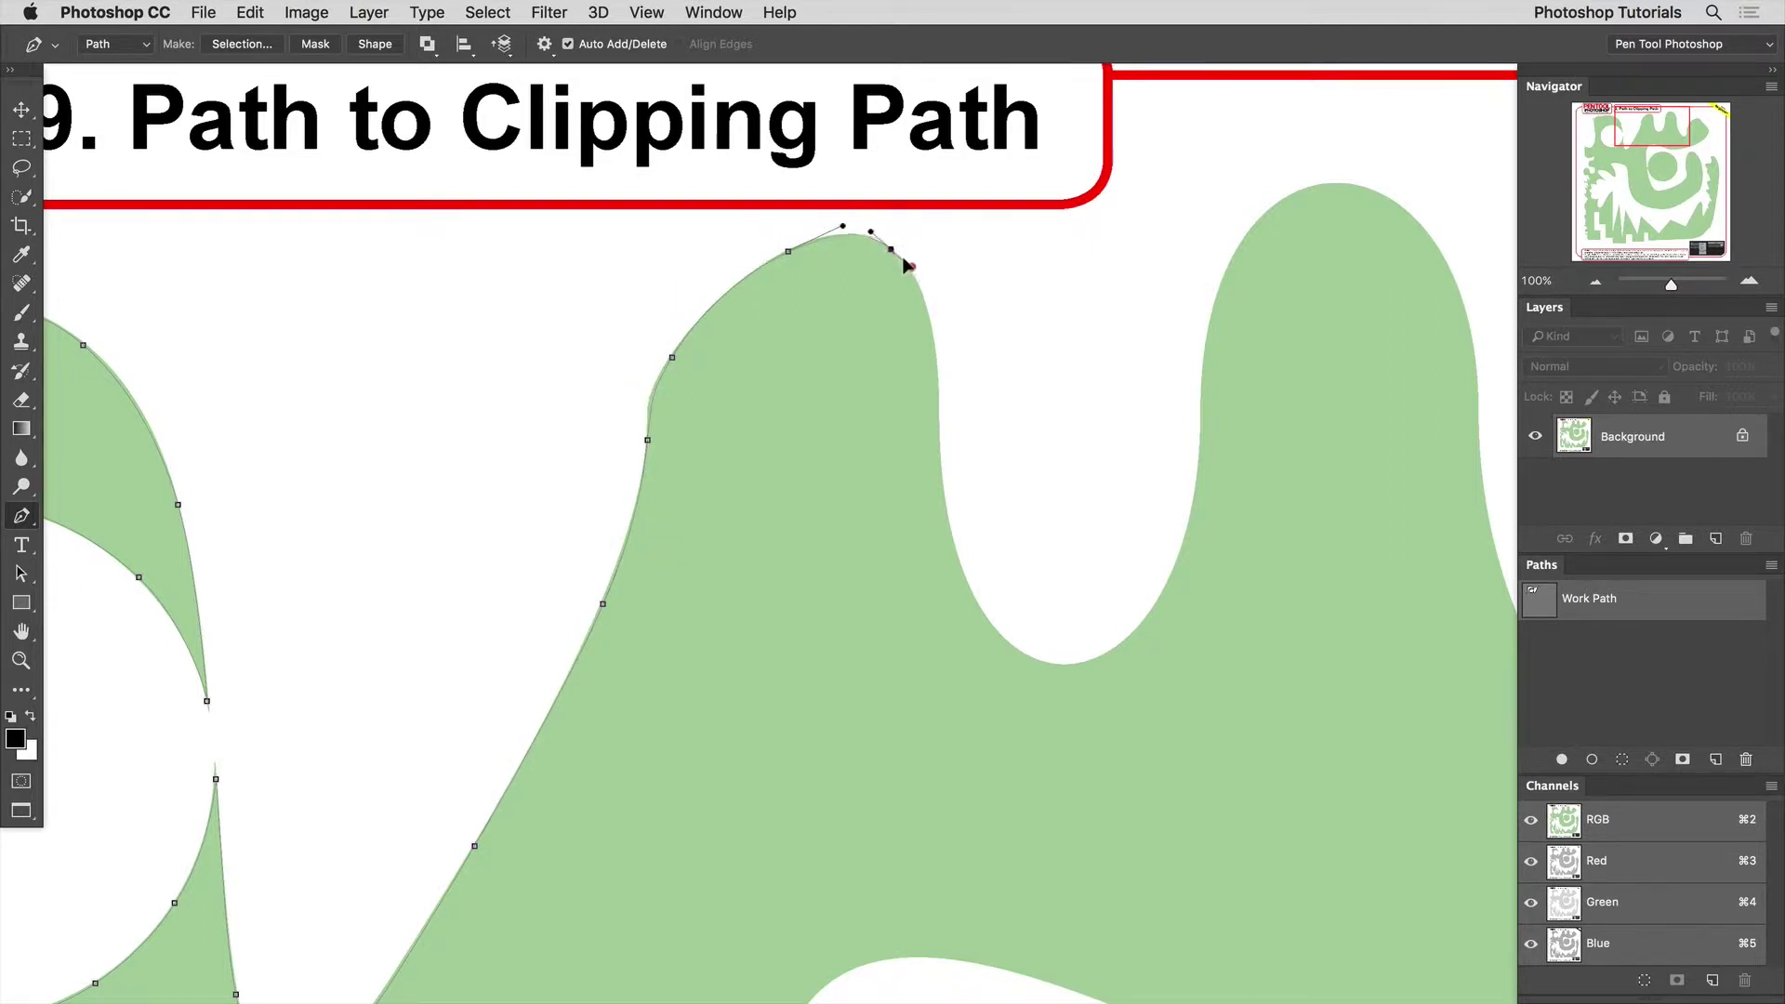
pyautogui.moveTo(932, 341); pyautogui.dragTo(940, 382)
# Trace the U-shaped valley between the first and second humps, fitting the curve to the green edge
pyautogui.moveTo(937, 478); pyautogui.dragTo(947, 526)
pyautogui.moveTo(1029, 566); pyautogui.dragTo(637, 471)
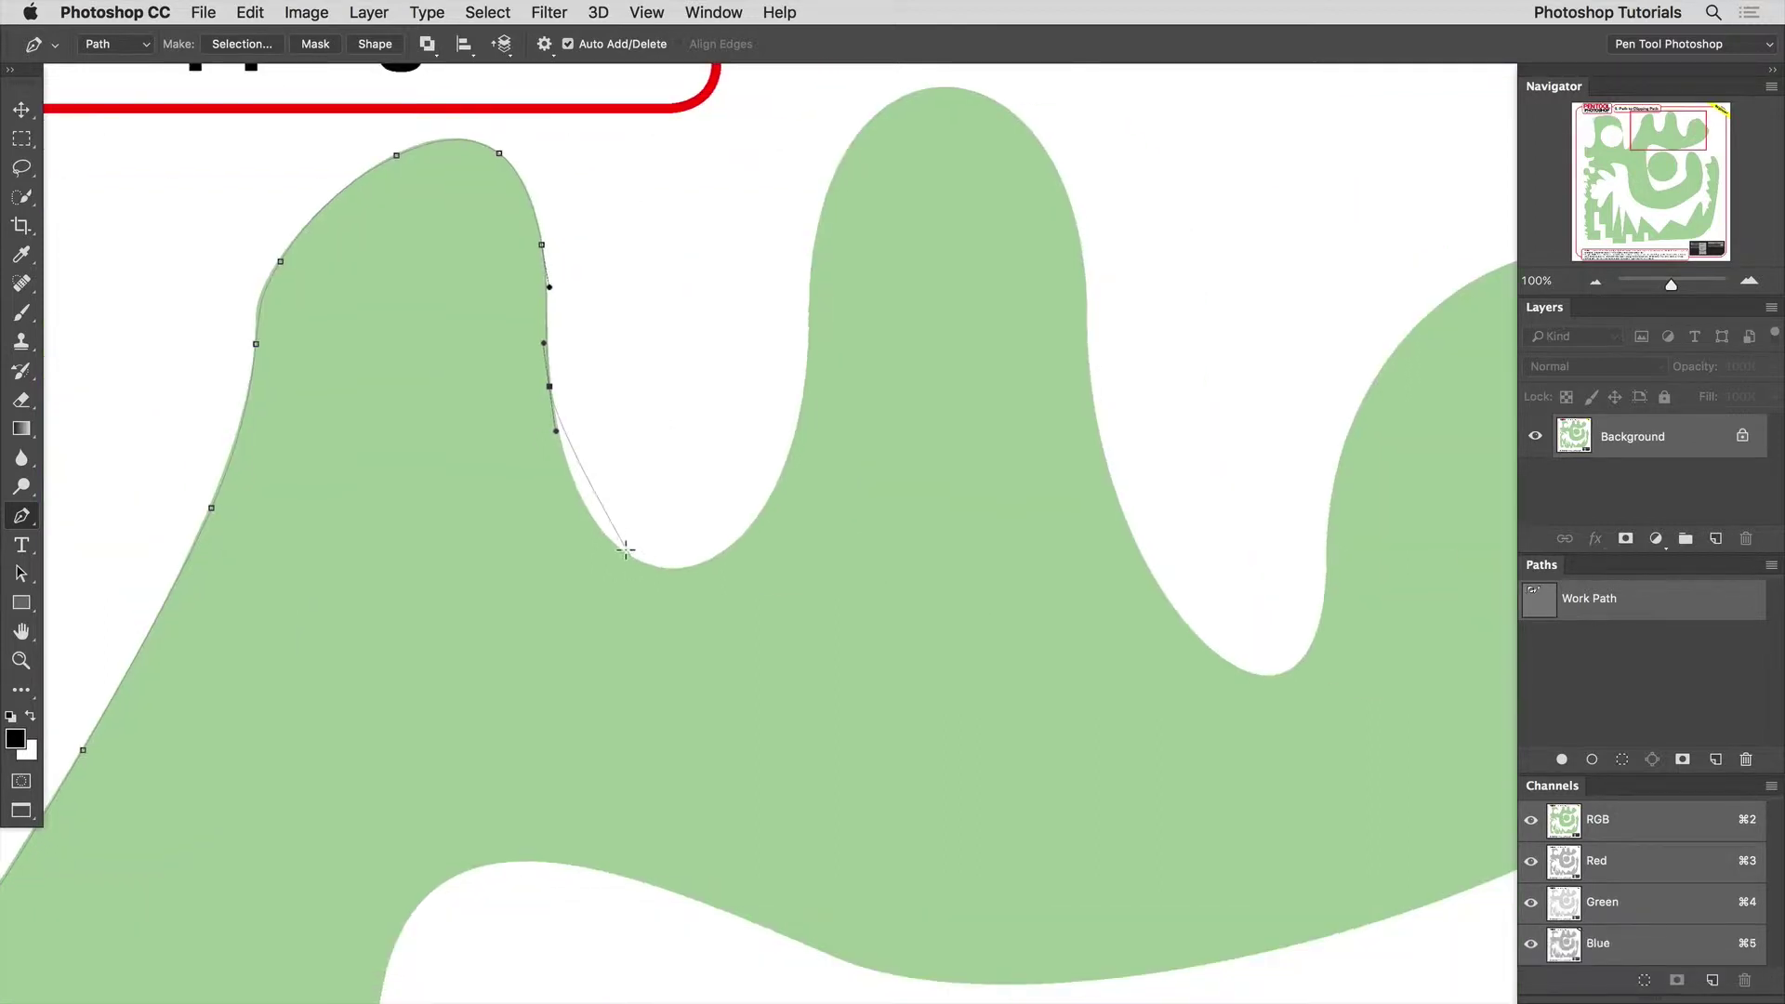
pyautogui.moveTo(627, 556); pyautogui.dragTo(682, 589)
pyautogui.press('Left')
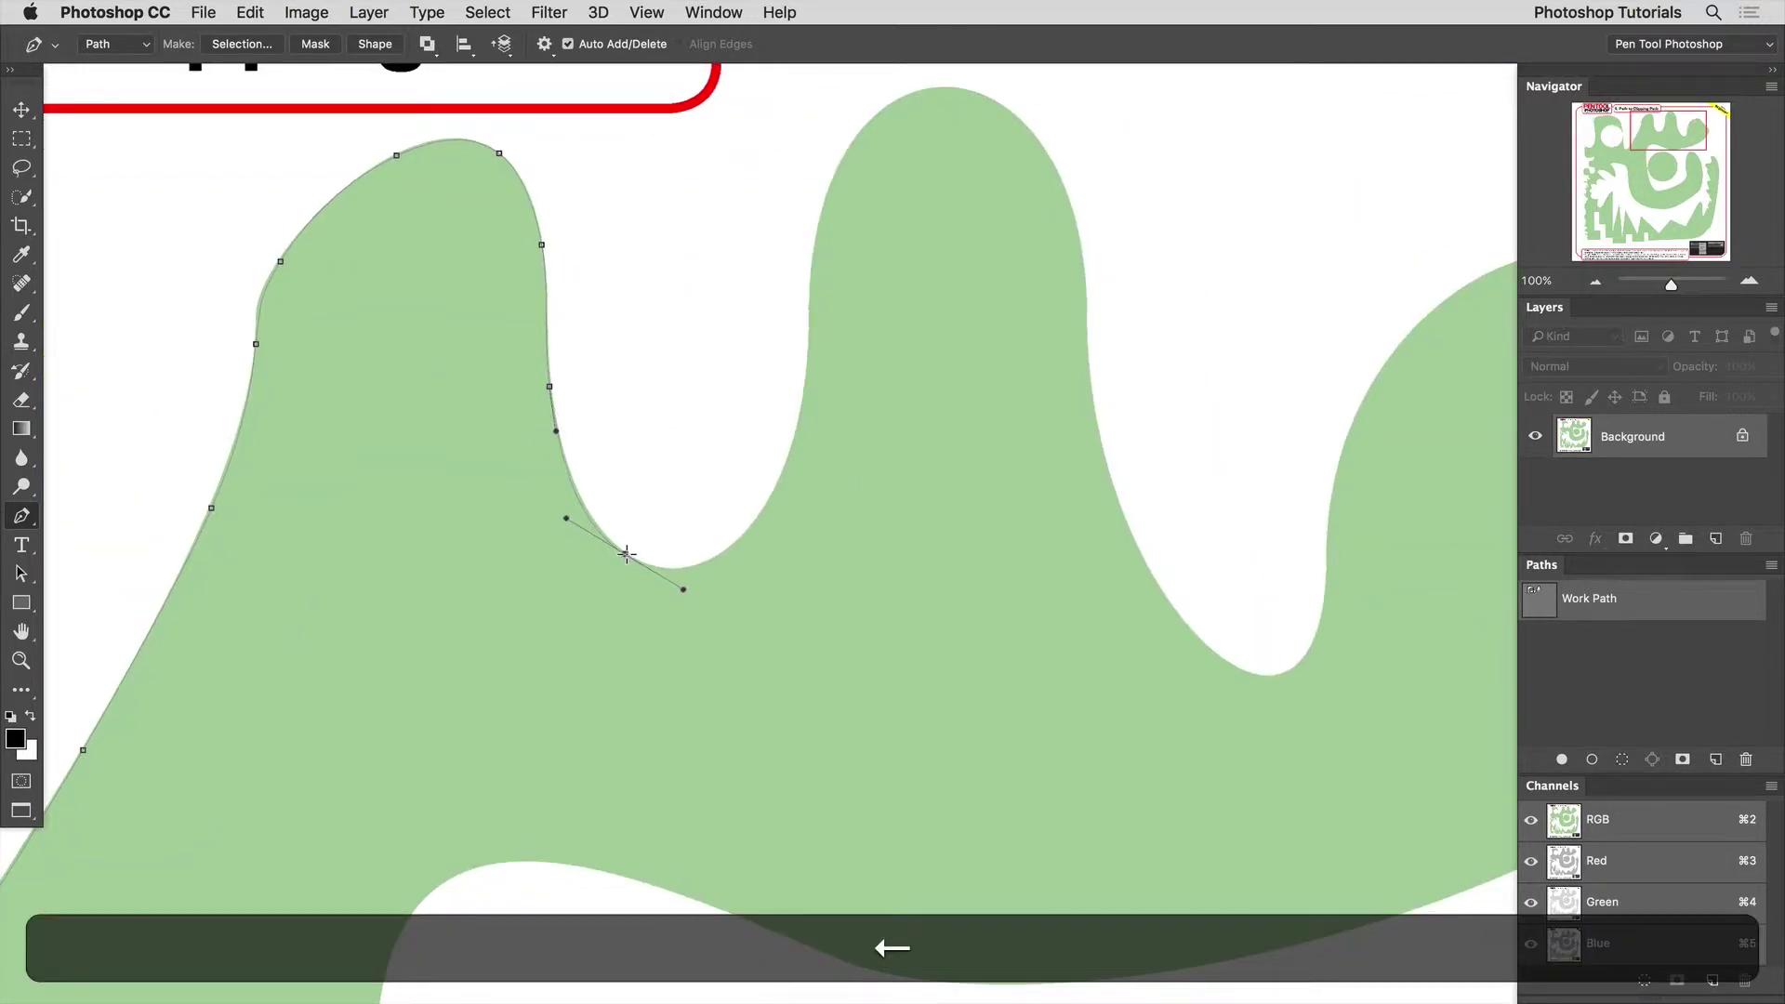
pyautogui.moveTo(752, 527); pyautogui.dragTo(776, 499)
pyautogui.moveTo(805, 388); pyautogui.dragTo(644, 484)
# Trace the second hump's rounded contour up its left side, over the crest and down its right side
pyautogui.press('space')
pyautogui.moveTo(652, 400); pyautogui.dragTo(665, 346)
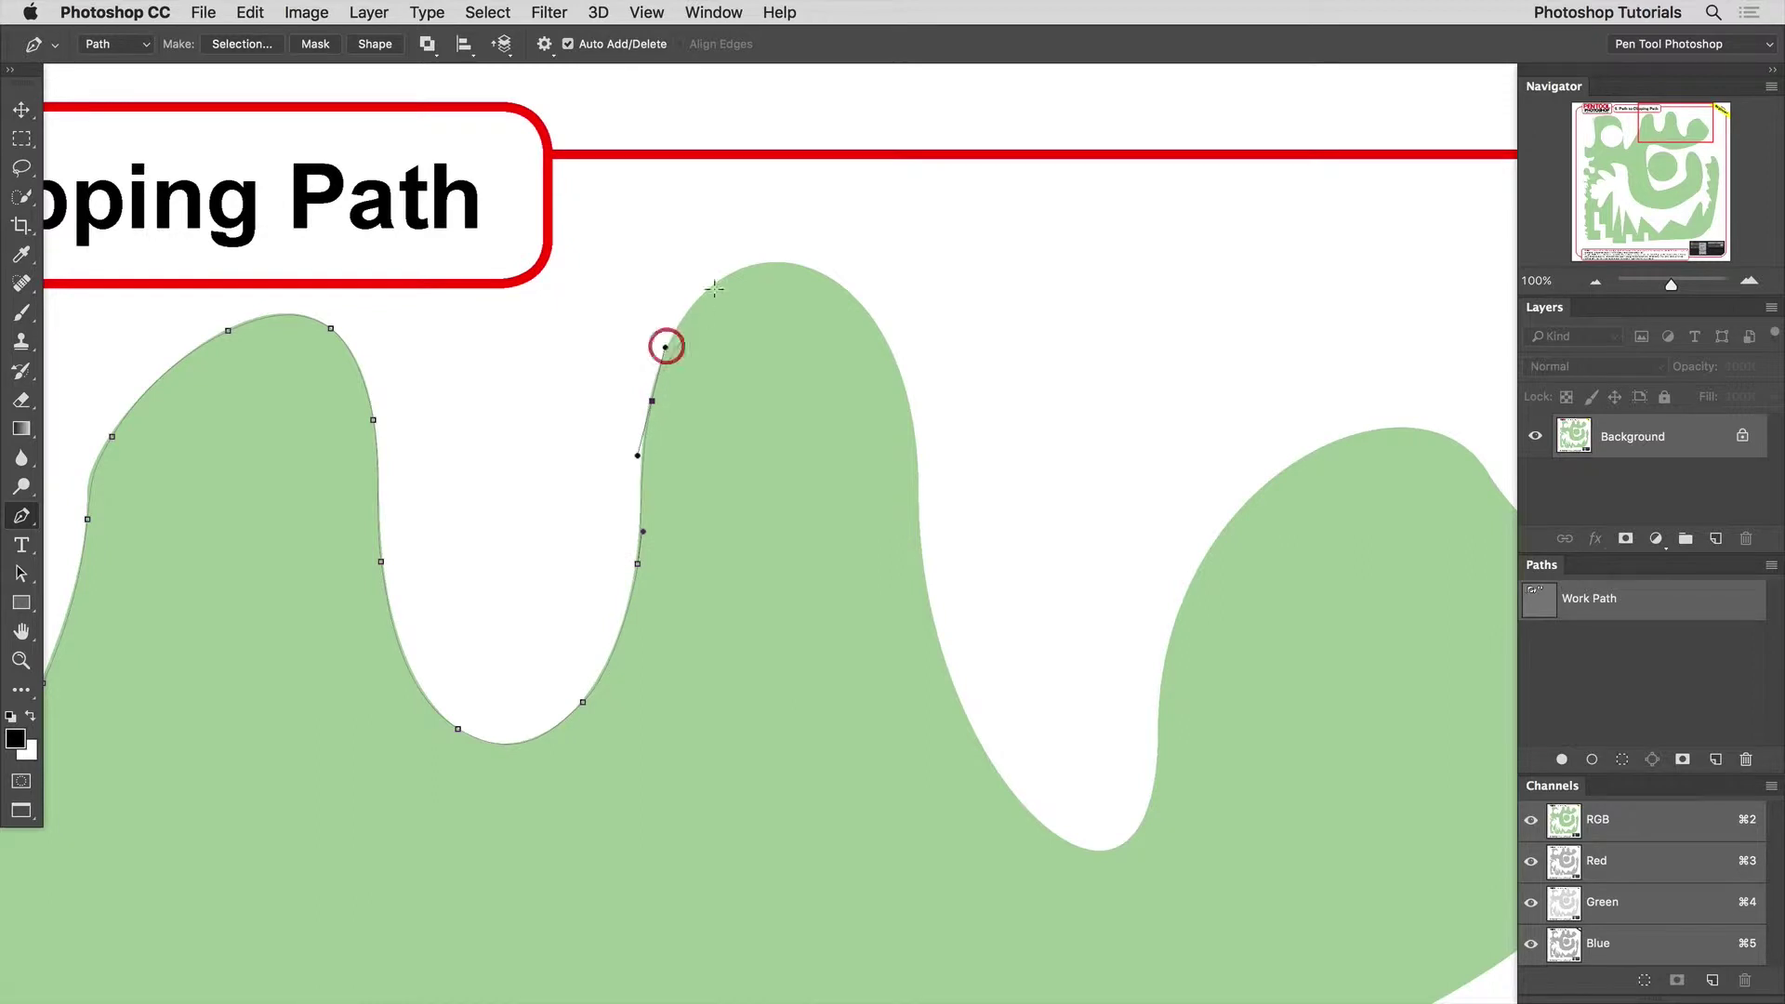
pyautogui.click(731, 272)
pyautogui.moveTo(730, 272); pyautogui.dragTo(875, 317)
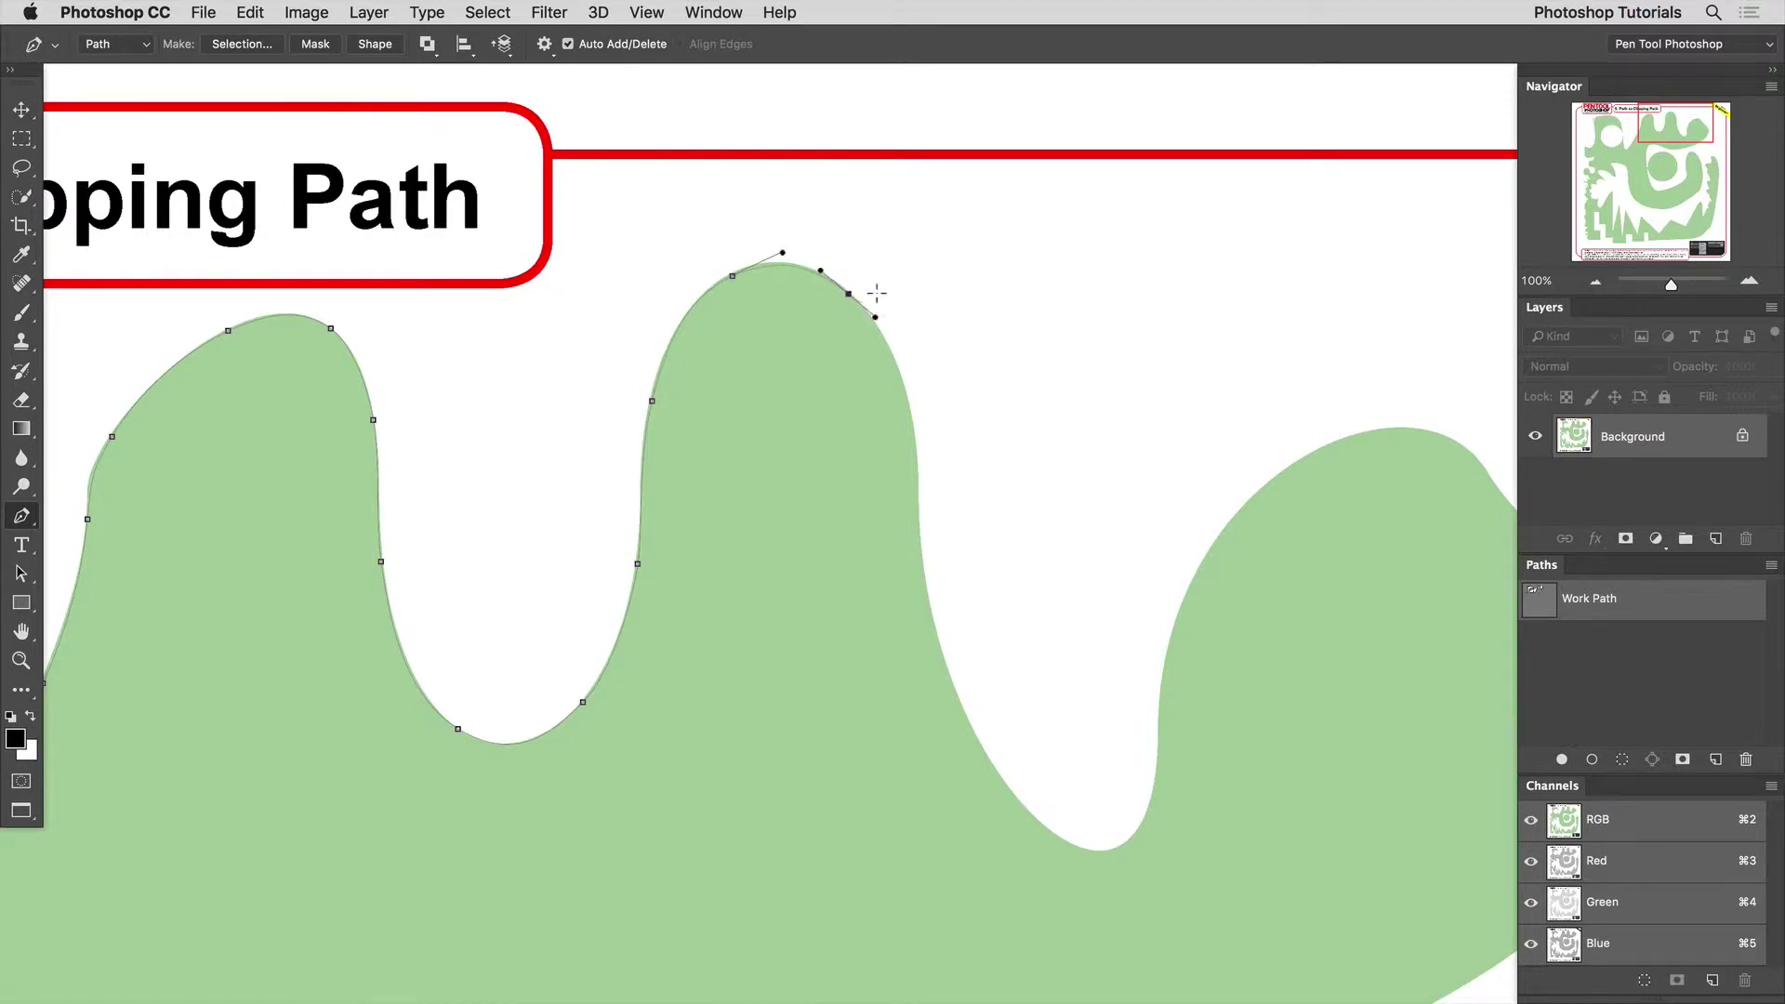
pyautogui.moveTo(910, 420); pyautogui.dragTo(914, 471)
# Trace the valley between the second hump and the large lobe with curved anchors
pyautogui.moveTo(932, 624); pyautogui.dragTo(614, 447)
pyautogui.press('space')
pyautogui.moveTo(629, 539); pyautogui.dragTo(752, 573)
pyautogui.moveTo(771, 474); pyautogui.dragTo(582, 546)
# Continue the path over the large upper-right lobe and around its rounded outer point
pyautogui.press('space')
pyautogui.moveTo(634, 423); pyautogui.dragTo(895, 382)
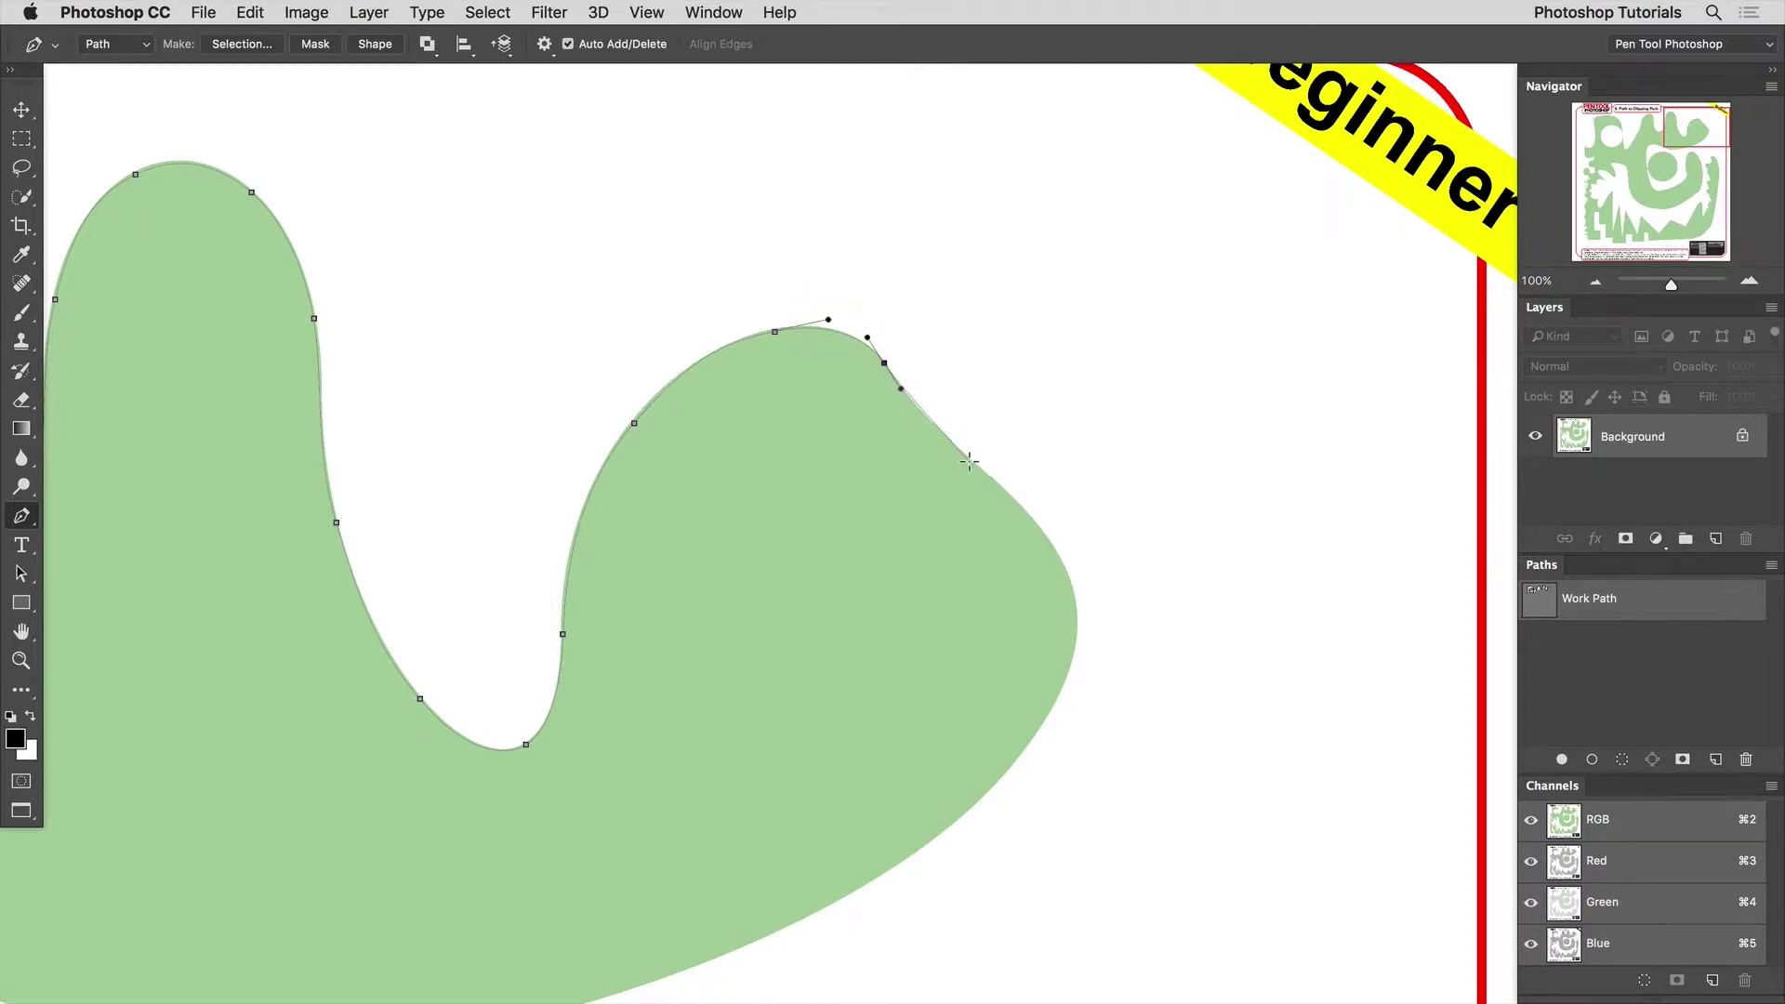
pyautogui.moveTo(977, 467); pyautogui.dragTo(878, 446)
pyautogui.moveTo(820, 549); pyautogui.dragTo(772, 610)
# Trace the lobe's underside back to the white area above the green circle, adjusting the direction handle to fit the bend
pyautogui.press('space')
pyautogui.moveTo(654, 668); pyautogui.dragTo(847, 529)
pyautogui.press('space')
pyautogui.moveTo(821, 527); pyautogui.dragTo(1124, 404)
pyautogui.moveTo(909, 489); pyautogui.dragTo(961, 446)
pyautogui.press('space')
pyautogui.press('space')
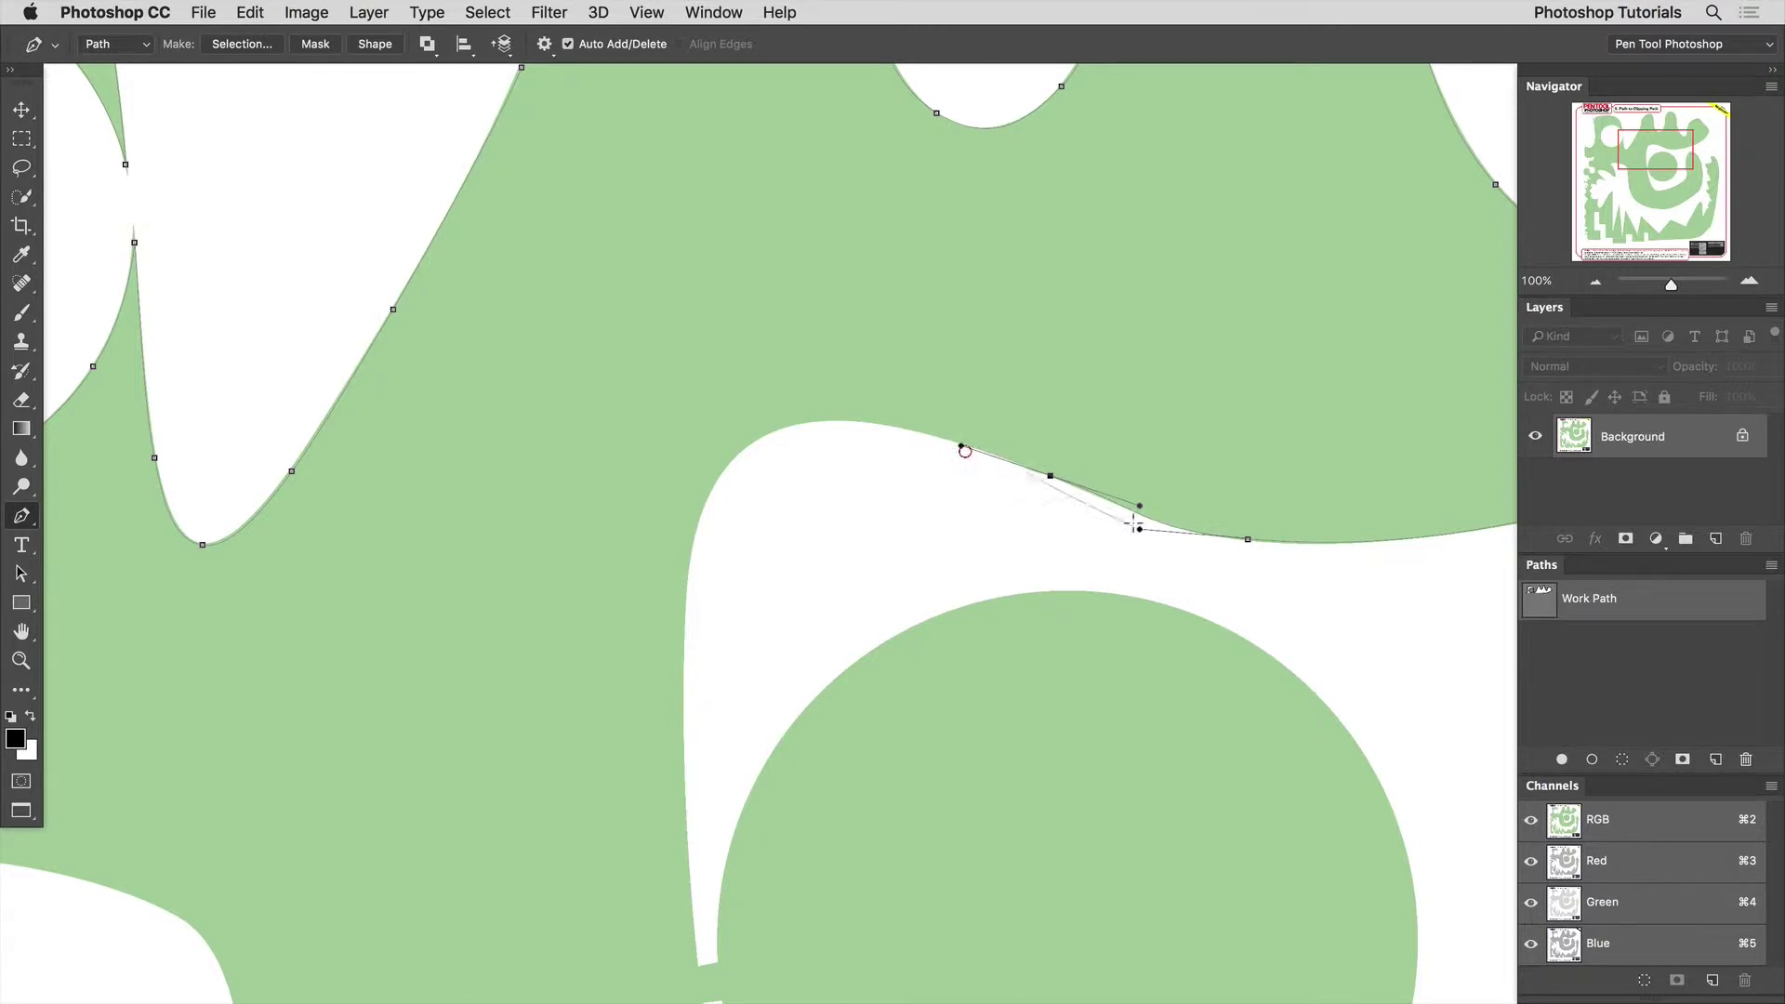
pyautogui.moveTo(1140, 529); pyautogui.dragTo(1163, 531)
# Trace the inner left edge of the white area down to the narrow bridge and turn the corner onto the green circle
pyautogui.moveTo(796, 423); pyautogui.dragTo(787, 482)
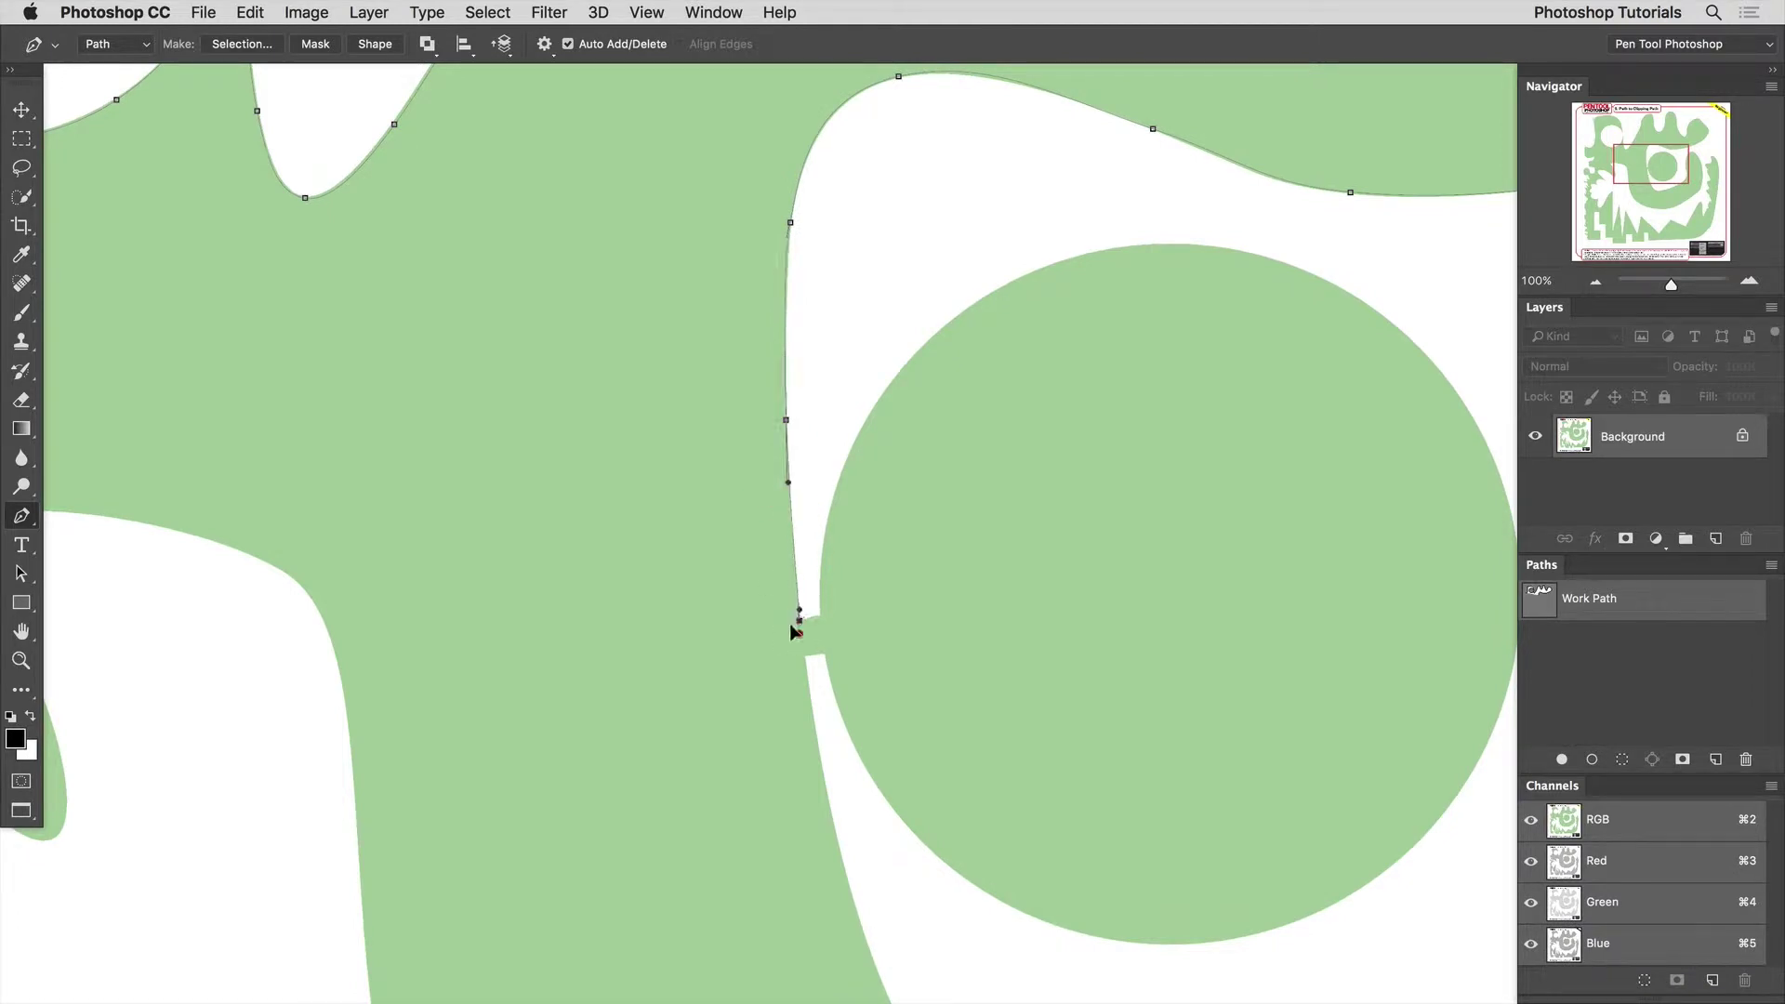
pyautogui.moveTo(795, 632); pyautogui.dragTo(804, 651)
pyautogui.press('alt')
pyautogui.click(821, 616)
# Trace the upper half of the large green circle clockwise with curved anchors
pyautogui.moveTo(852, 449); pyautogui.dragTo(894, 369)
pyautogui.moveTo(951, 368); pyautogui.dragTo(511, 446)
pyautogui.moveTo(592, 352); pyautogui.dragTo(689, 307)
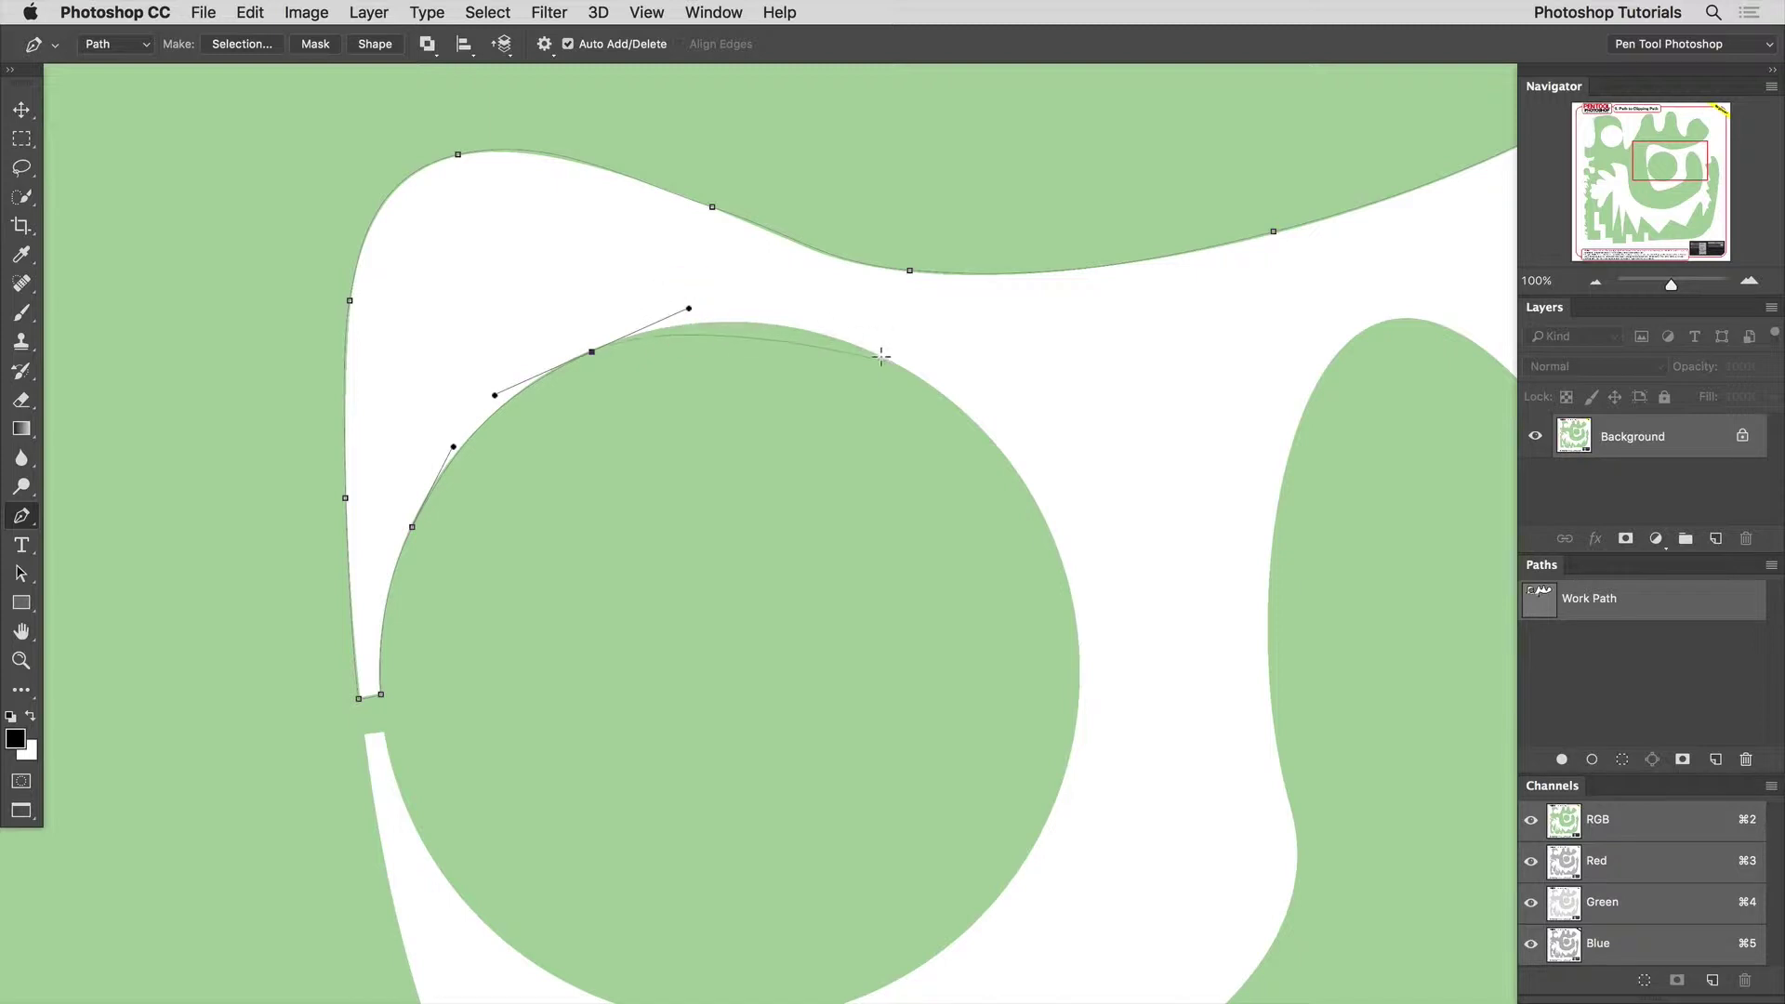
pyautogui.moveTo(887, 362); pyautogui.dragTo(952, 403)
pyautogui.moveTo(1058, 553); pyautogui.dragTo(1089, 651)
pyautogui.moveTo(1089, 650); pyautogui.dragTo(1028, 316)
# Trace the green circle's lower half back to the narrow bridge and place a corner across the bridge's lower edge
pyautogui.moveTo(984, 487); pyautogui.dragTo(943, 562)
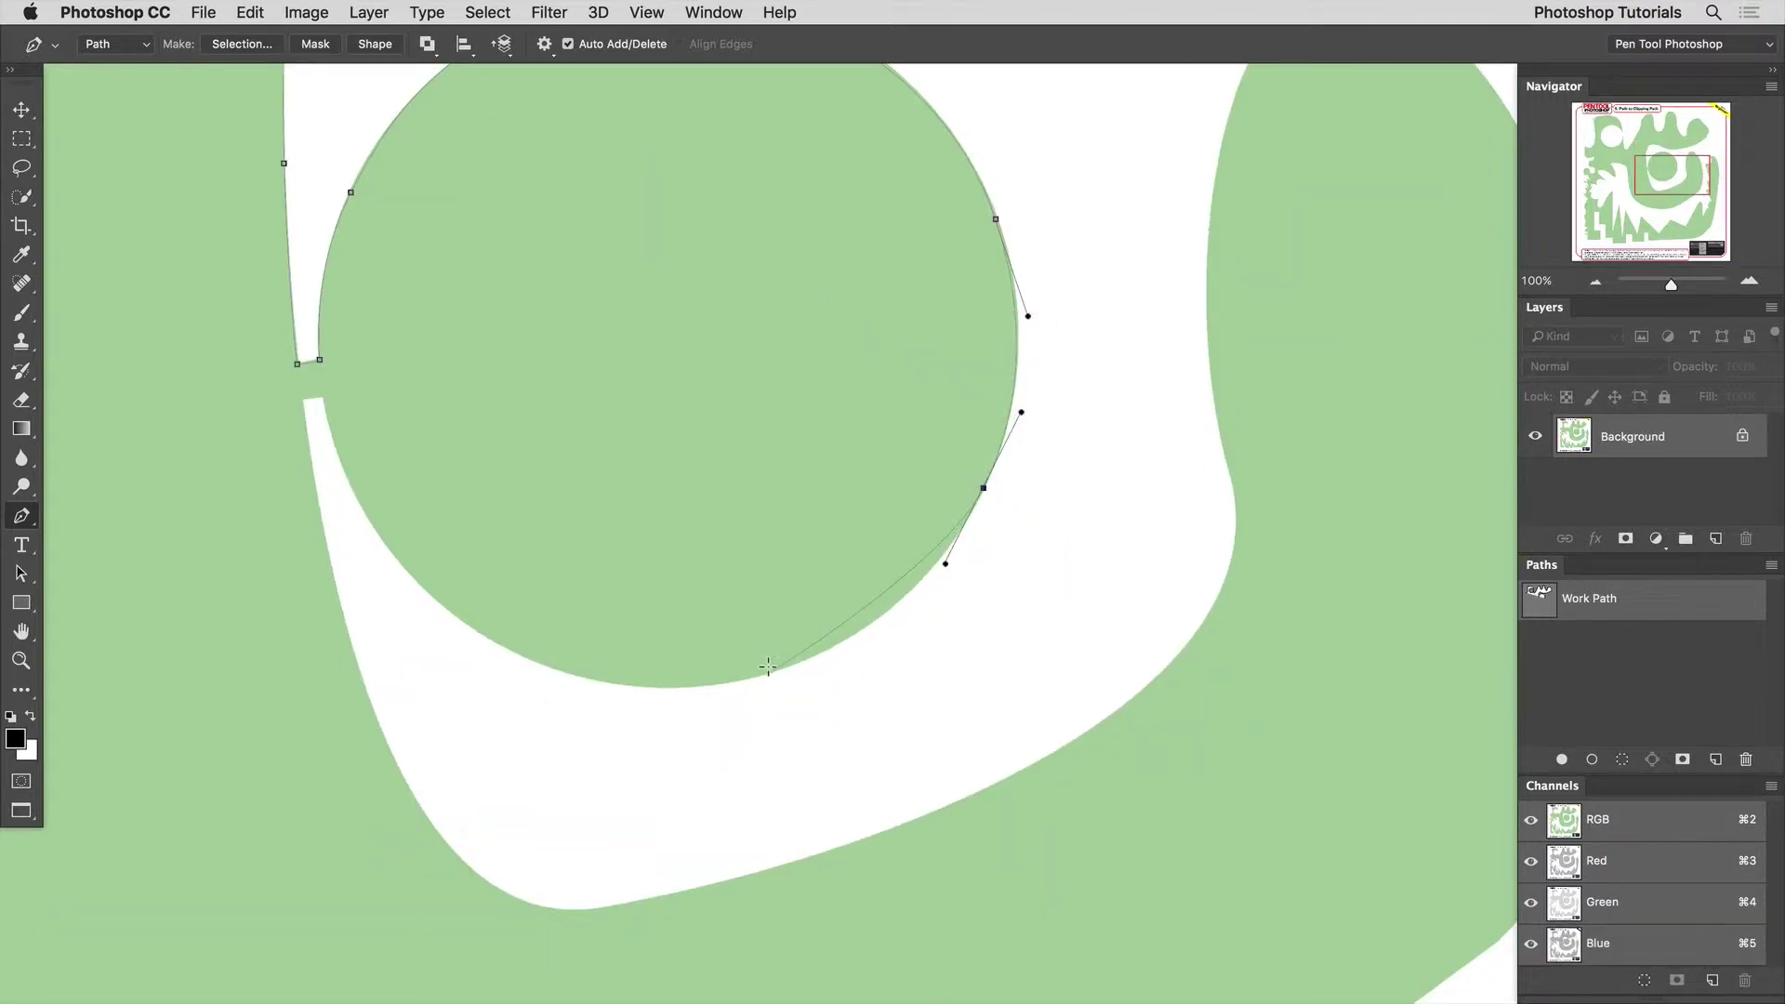
pyautogui.moveTo(771, 667); pyautogui.dragTo(667, 708)
pyautogui.moveTo(450, 608); pyautogui.dragTo(372, 540)
pyautogui.moveTo(323, 397)
pyautogui.mouseDown()
pyautogui.moveTo(291, 287)
pyautogui.moveTo(300, 397)
pyautogui.mouseUp()
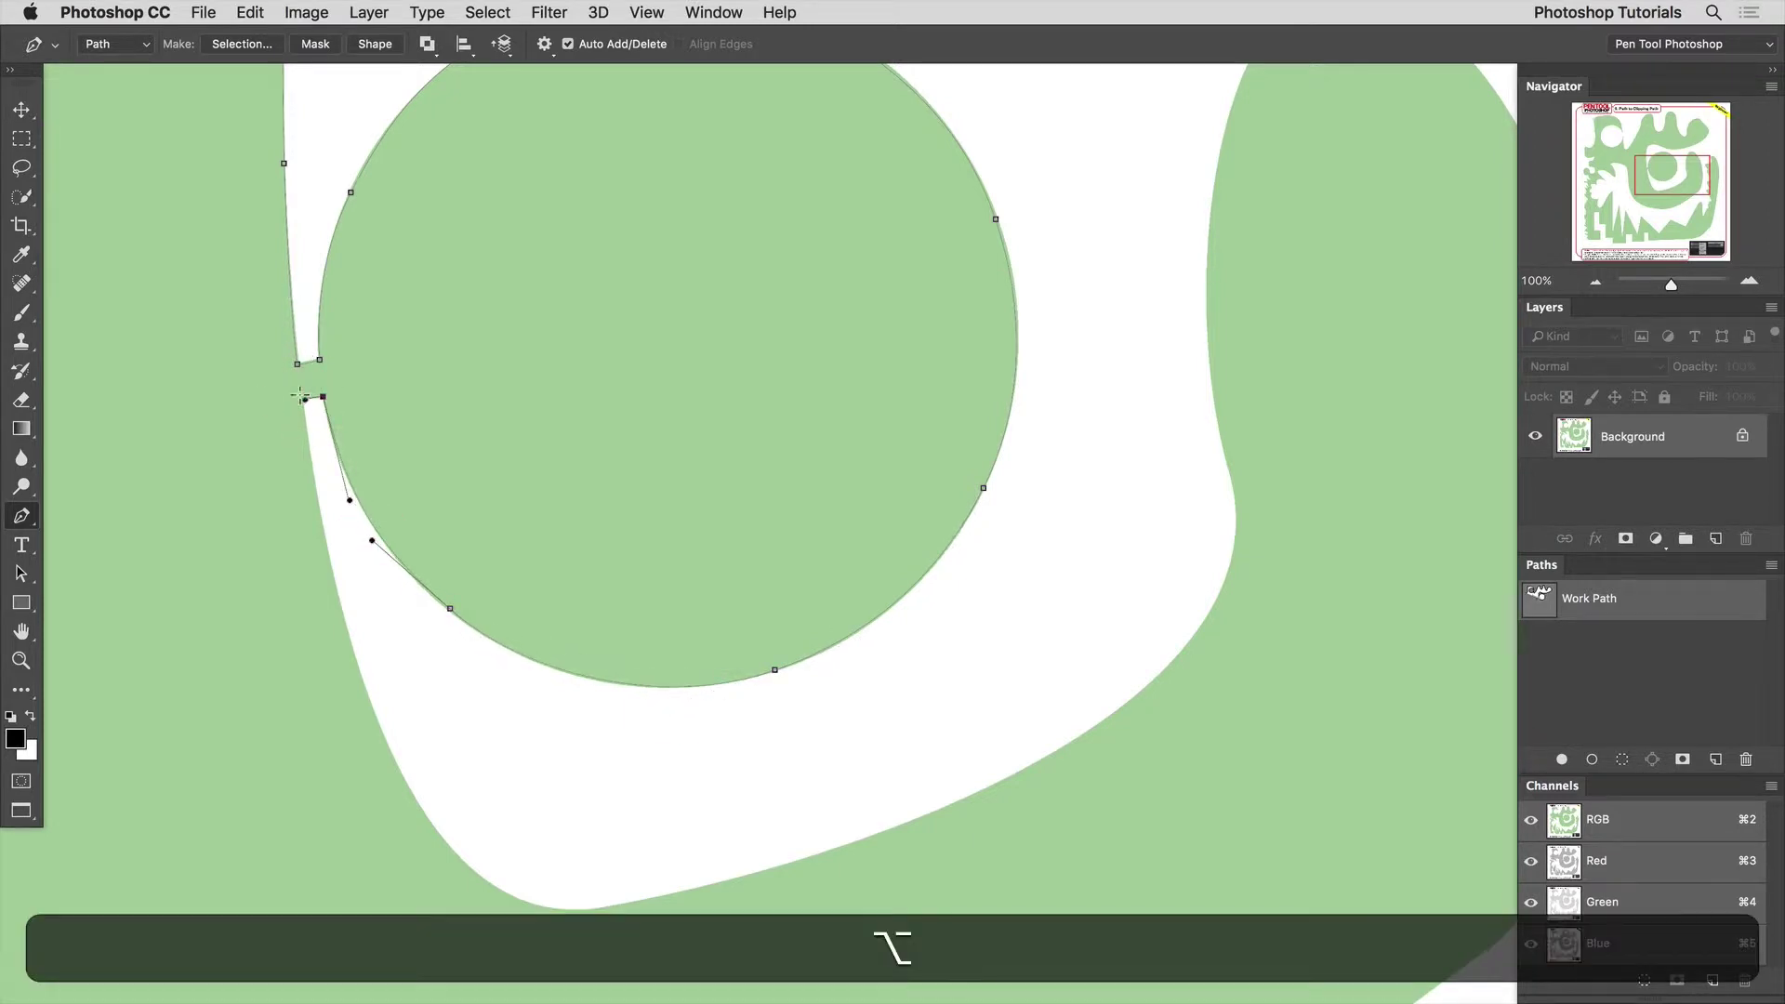
pyautogui.press('Up')
pyautogui.click(300, 400)
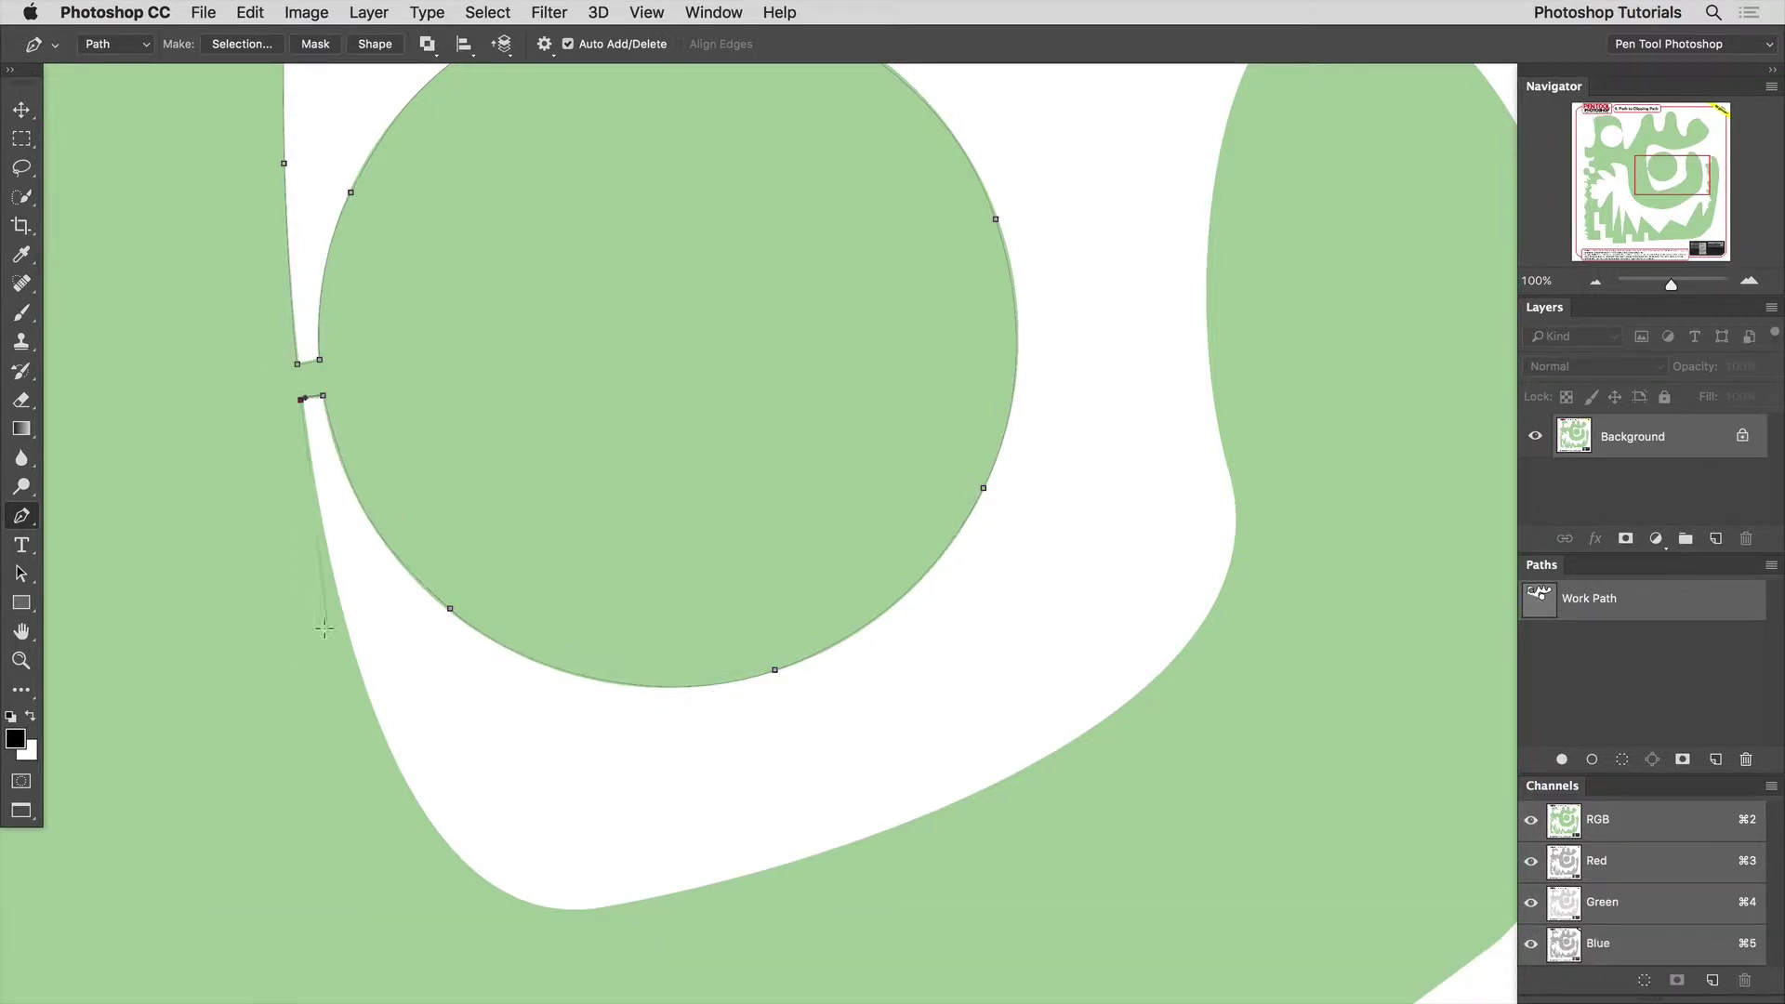
# Trace the outer edge of the white area below the green circle, around to the inner side of the upright green finger
pyautogui.moveTo(344, 630); pyautogui.dragTo(394, 654)
pyautogui.press('Right')
pyautogui.press('space')
pyautogui.press('space')
pyautogui.moveTo(525, 620); pyautogui.dragTo(477, 616)
pyautogui.moveTo(738, 531); pyautogui.dragTo(650, 703)
pyautogui.moveTo(634, 612); pyautogui.dragTo(608, 531)
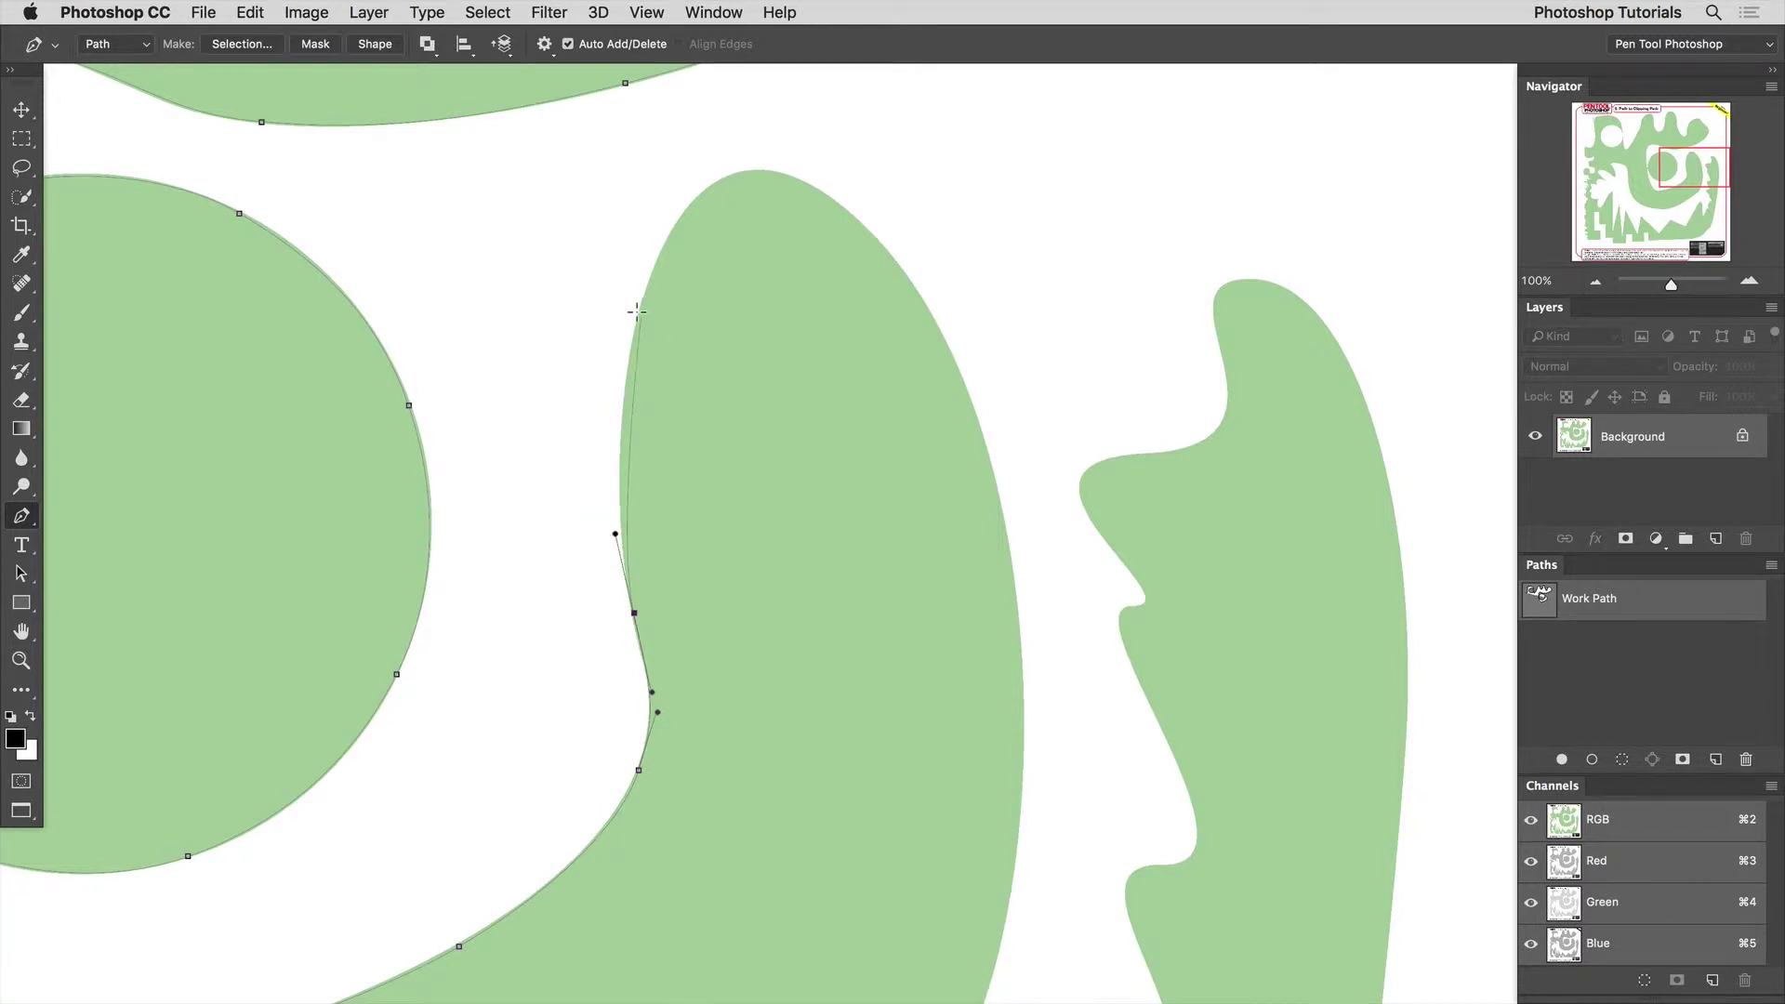
# Trace the upright green finger over its rounded tip and down its outer side
pyautogui.moveTo(637, 310); pyautogui.dragTo(362, 144)
pyautogui.moveTo(485, 248); pyautogui.dragTo(537, 319)
pyautogui.moveTo(599, 580); pyautogui.dragTo(615, 736)
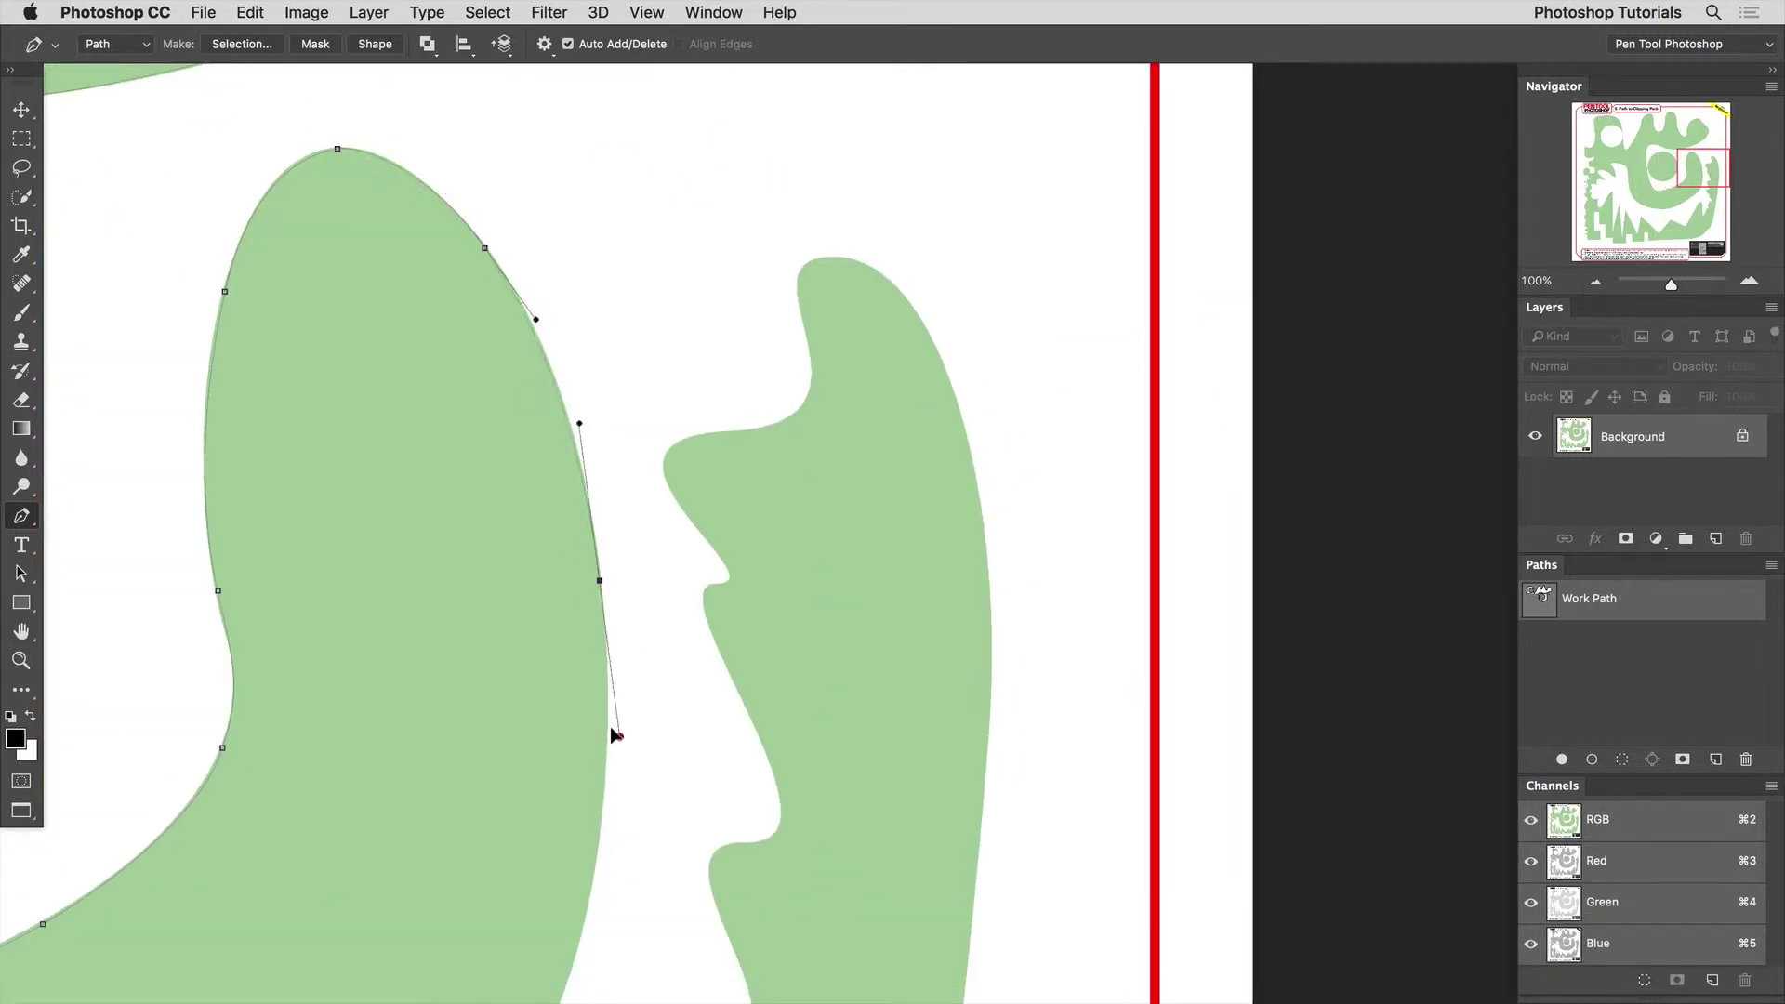
pyautogui.moveTo(624, 906); pyautogui.dragTo(559, 518)
# Continue the path onto the diagonal edge below the finger, redoing the misplaced anchor and adding an extra one to fit the curve
pyautogui.moveTo(560, 518); pyautogui.dragTo(754, 363)
pyautogui.moveTo(656, 425); pyautogui.dragTo(570, 494)
pyautogui.press('super+z')
pyautogui.moveTo(755, 362); pyautogui.dragTo(762, 355)
pyautogui.moveTo(648, 434); pyautogui.dragTo(591, 477)
pyautogui.moveTo(556, 488); pyautogui.dragTo(742, 402)
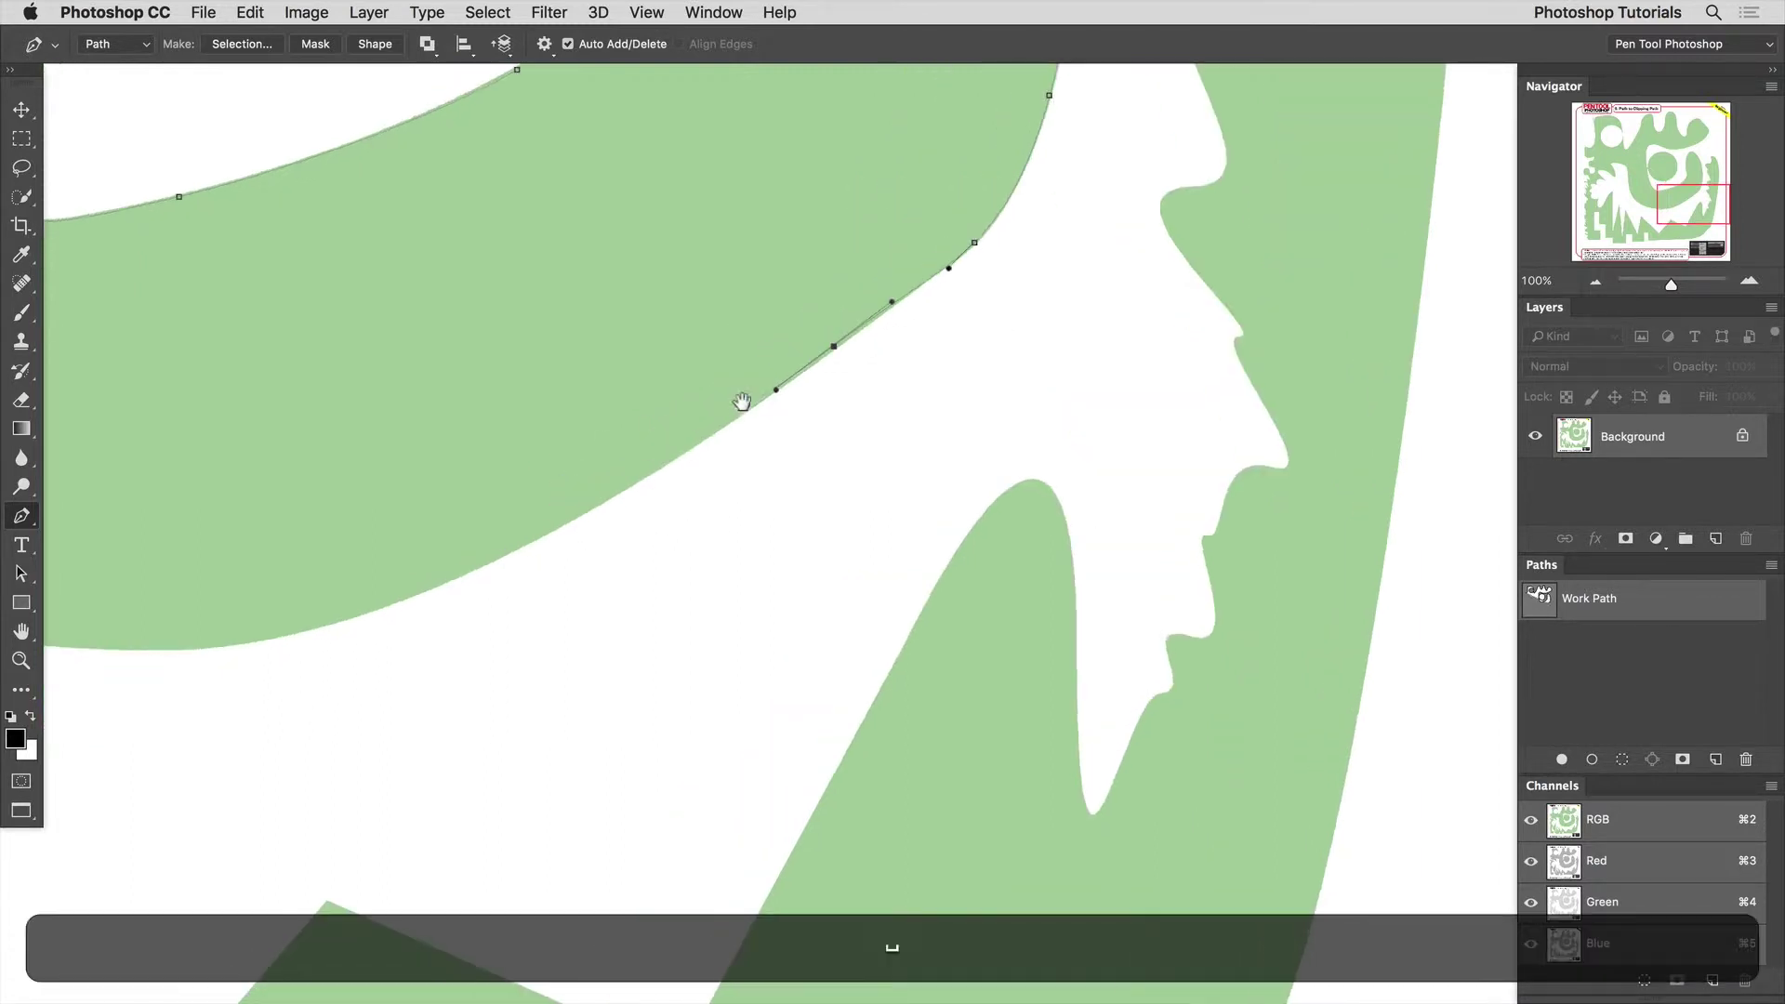
pyautogui.press('Down')
pyautogui.click(930, 283)
pyautogui.moveTo(931, 284); pyautogui.dragTo(926, 279)
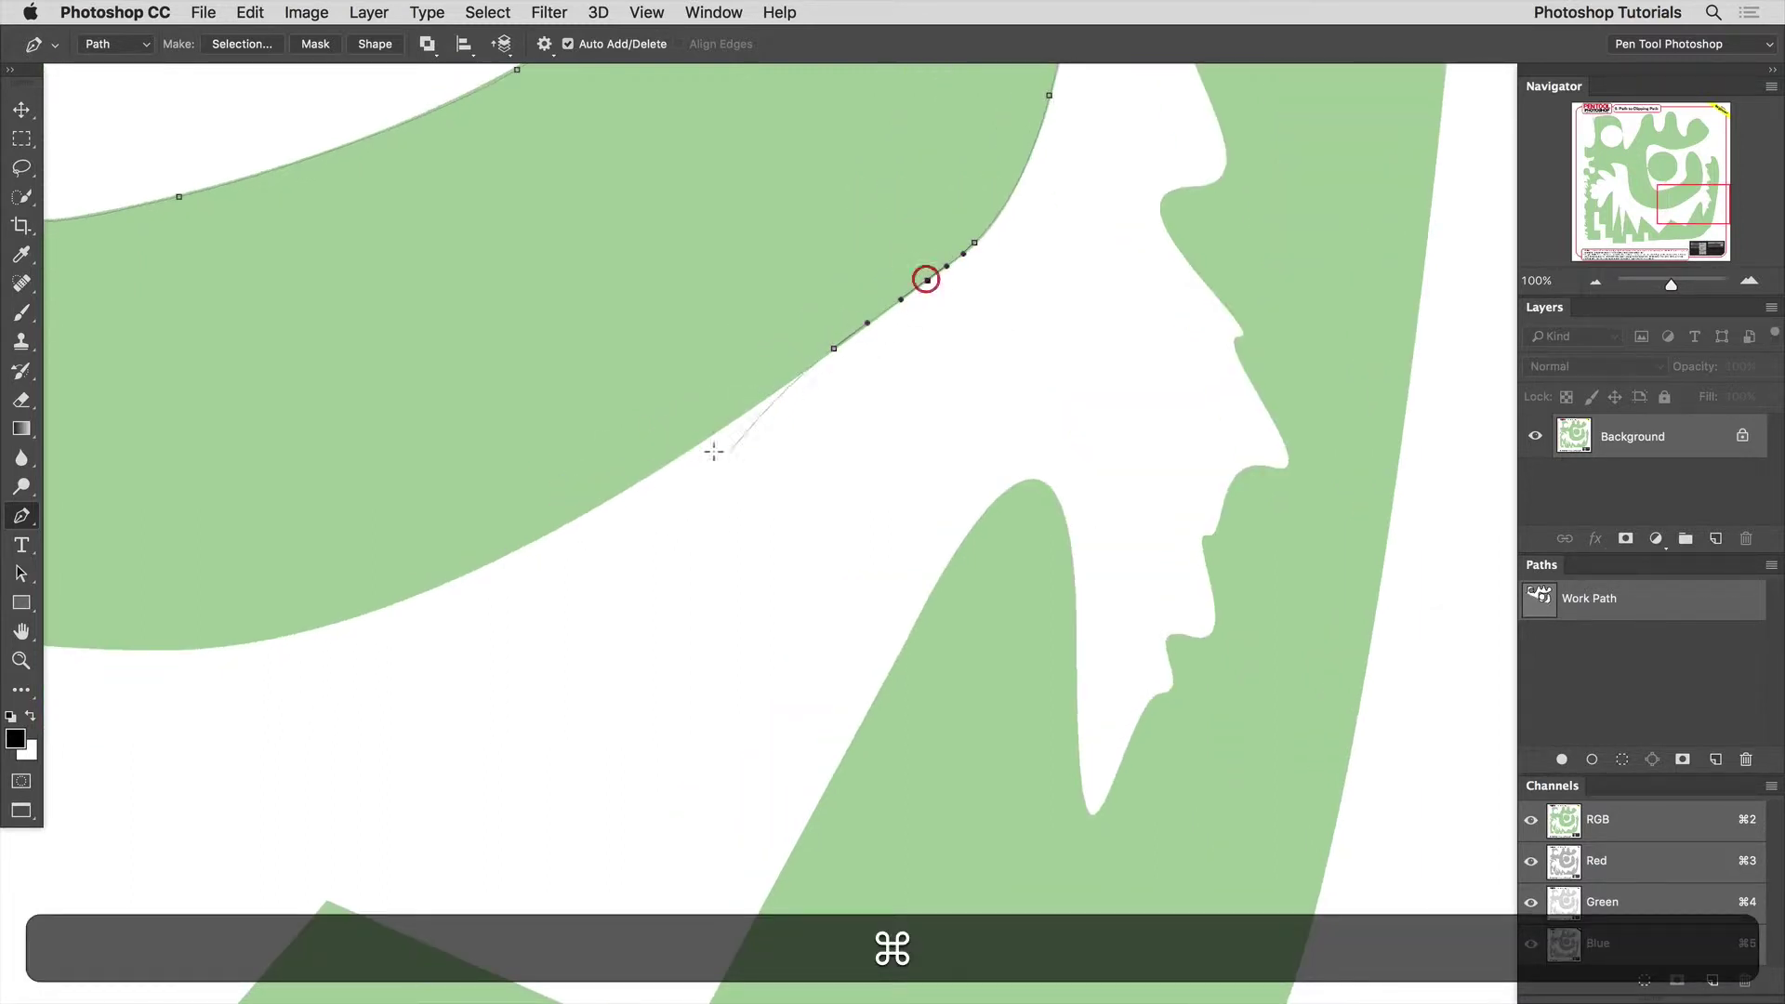
# Trace the underside of the large green curved form from the diagonal edge along its shallow lower curve
pyautogui.moveTo(673, 458); pyautogui.dragTo(930, 379)
pyautogui.moveTo(756, 474); pyautogui.dragTo(699, 500)
pyautogui.moveTo(517, 542); pyautogui.dragTo(462, 546)
pyautogui.moveTo(956, 496); pyautogui.dragTo(857, 481)
pyautogui.press('Left')
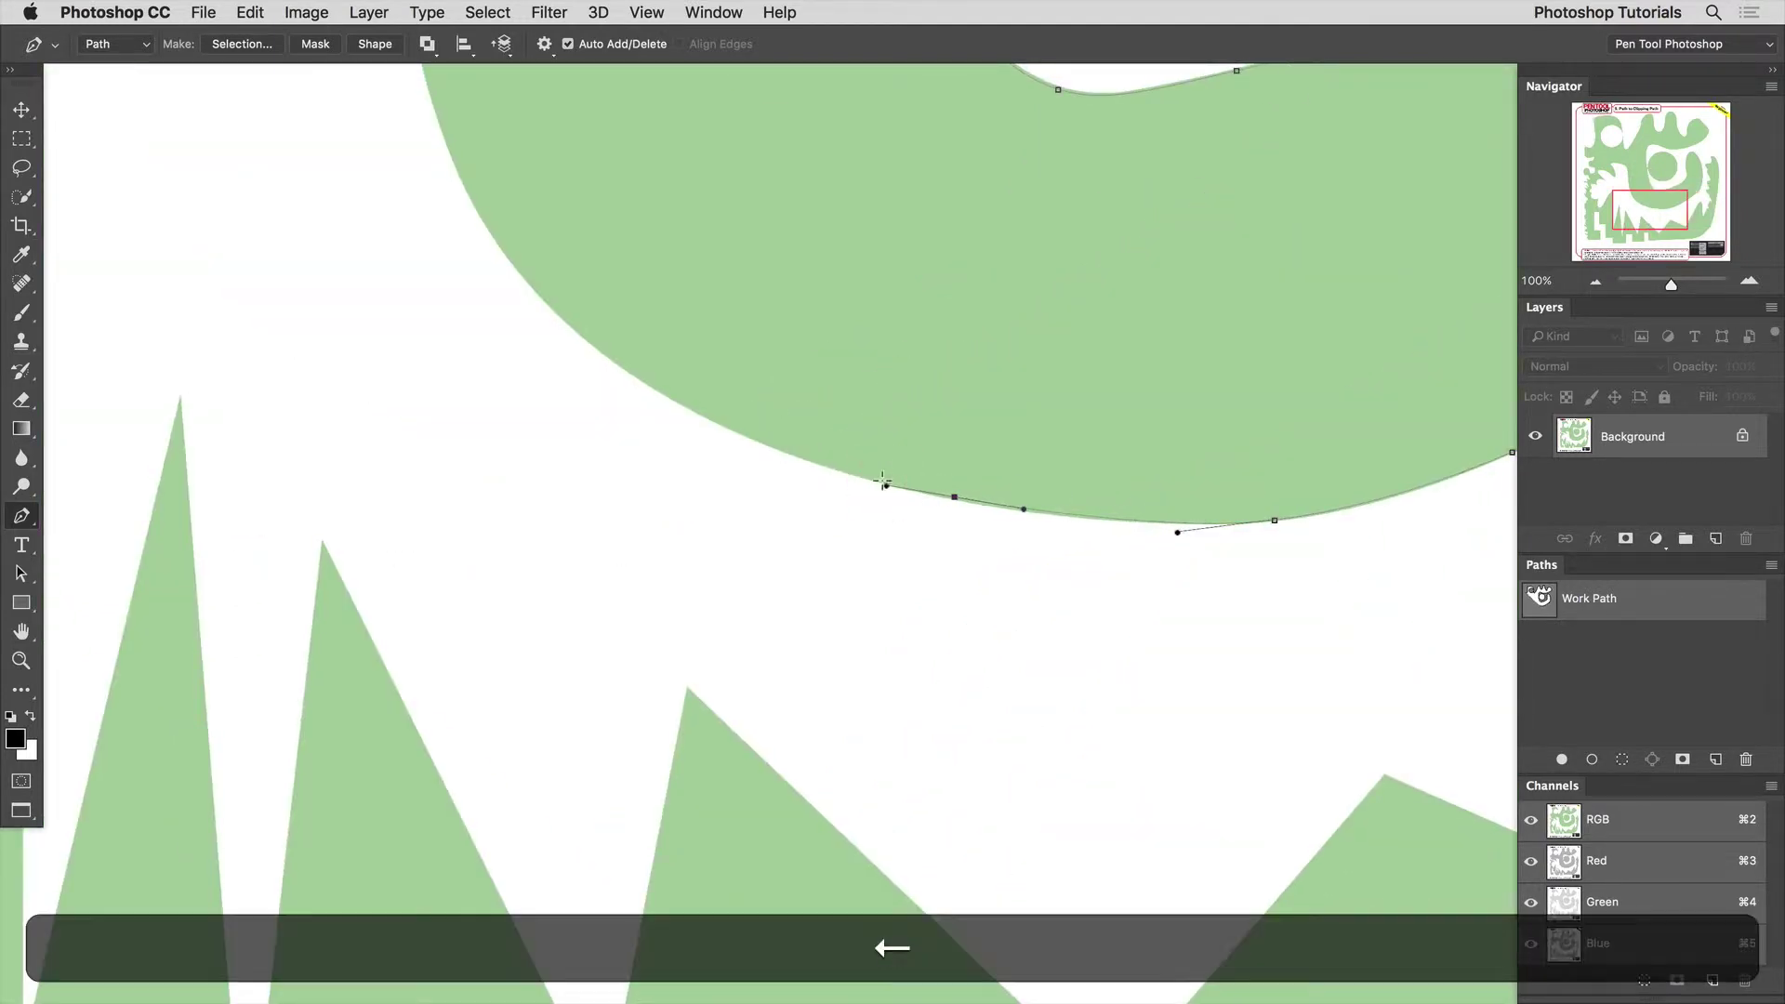
# Trace up the outer side of the large green form to the rounded upper corner of the white hand-shaped area
pyautogui.moveTo(667, 395); pyautogui.dragTo(595, 348)
pyautogui.moveTo(595, 348); pyautogui.dragTo(687, 795)
pyautogui.moveTo(555, 628); pyautogui.dragTo(532, 487)
pyautogui.moveTo(664, 562); pyautogui.dragTo(966, 753)
pyautogui.moveTo(812, 525); pyautogui.dragTo(787, 476)
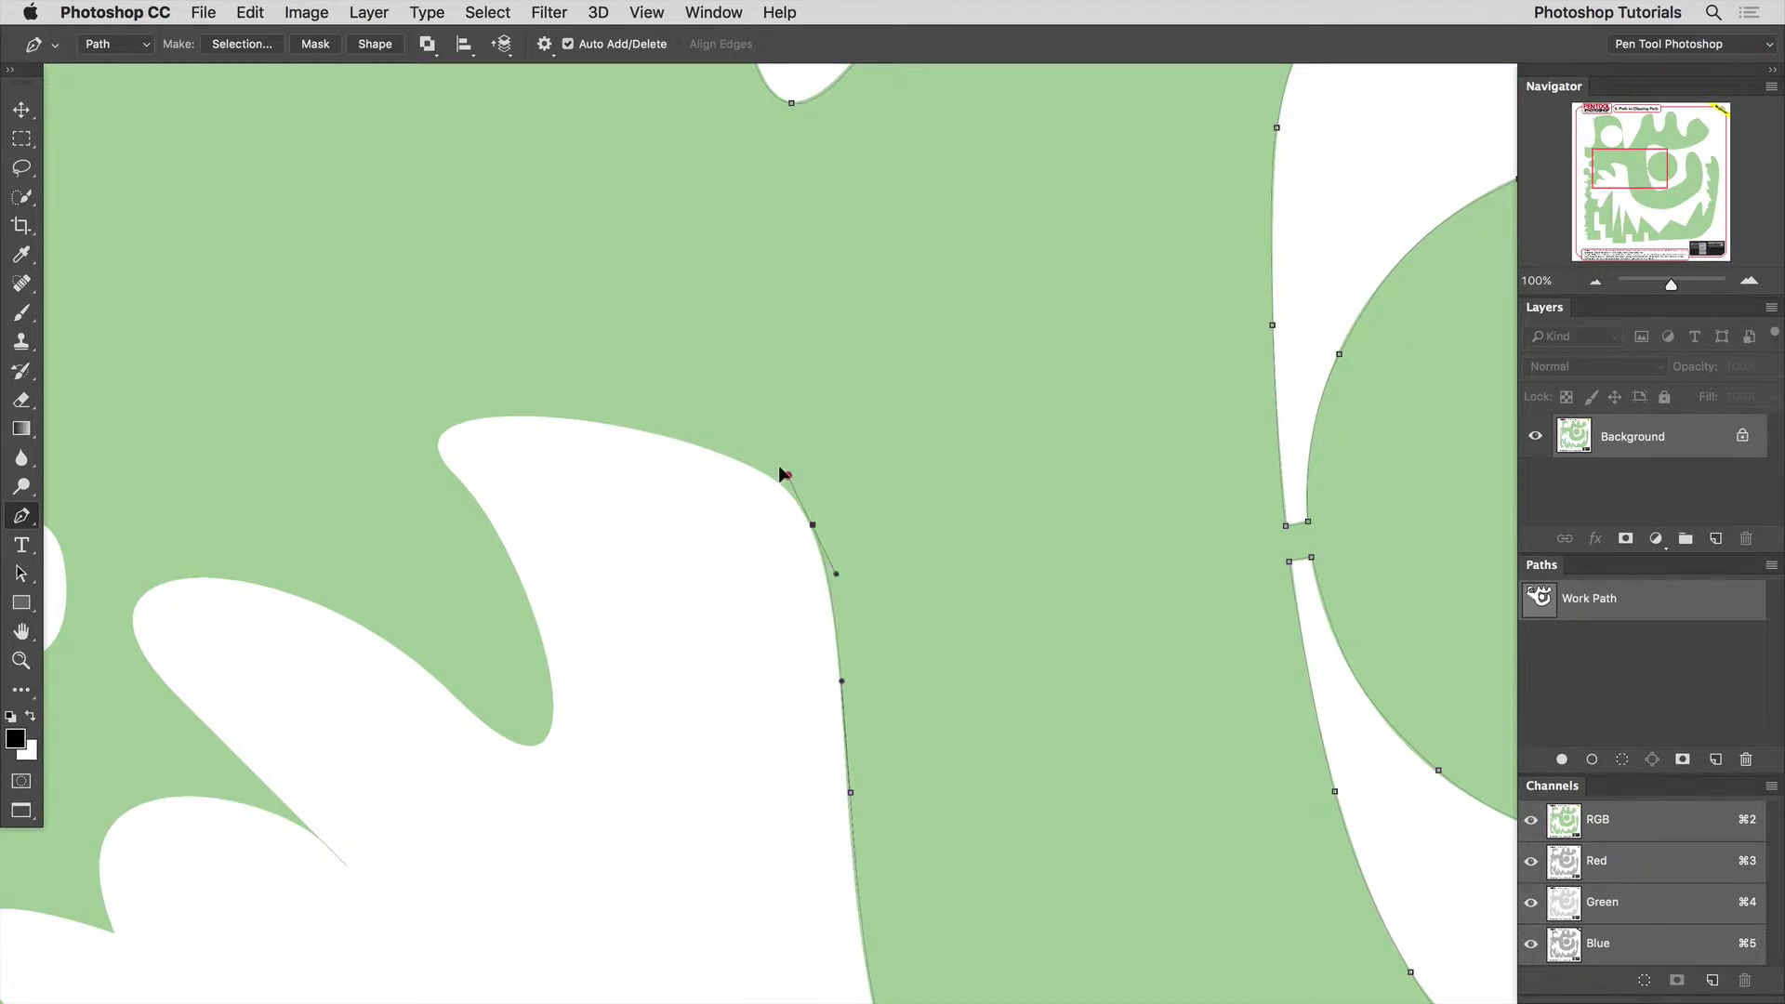
# Trace the white hand's top edge, around its upper fingertip and down into the green gap below that finger
pyautogui.moveTo(617, 410); pyautogui.dragTo(1063, 421)
pyautogui.moveTo(945, 428); pyautogui.dragTo(894, 430)
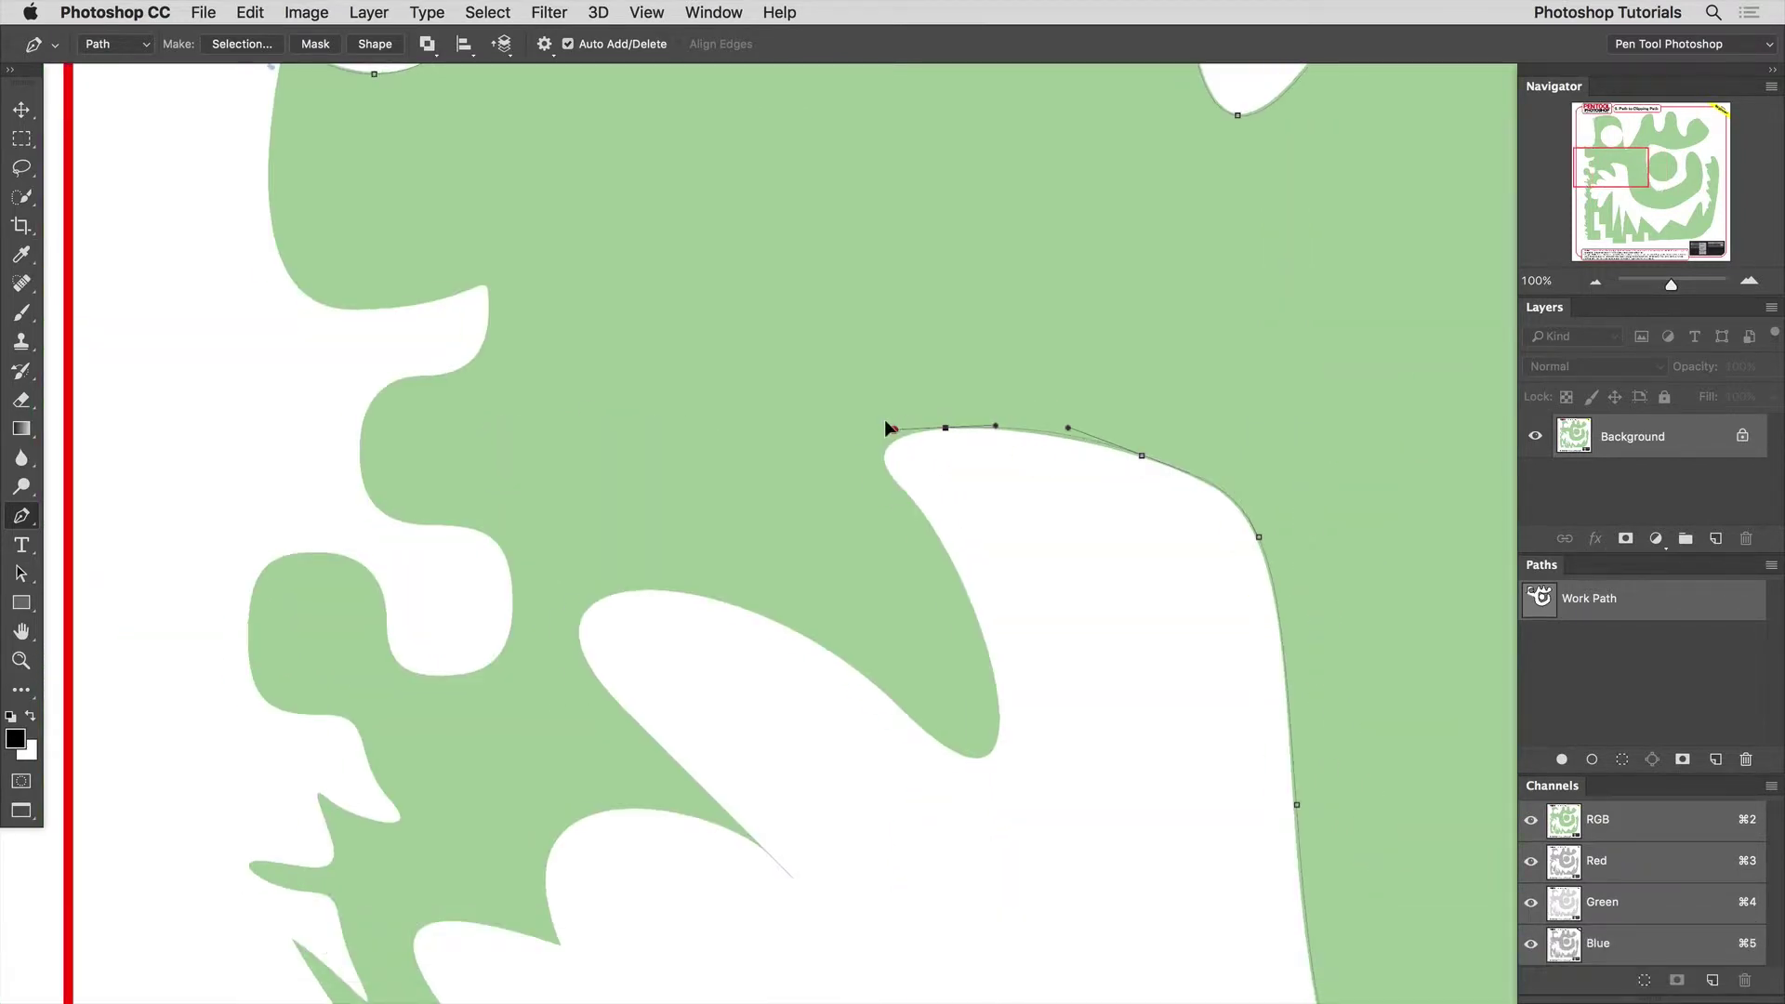
pyautogui.moveTo(901, 490); pyautogui.dragTo(915, 506)
pyautogui.moveTo(910, 457); pyautogui.dragTo(855, 324)
pyautogui.moveTo(933, 526); pyautogui.dragTo(934, 588)
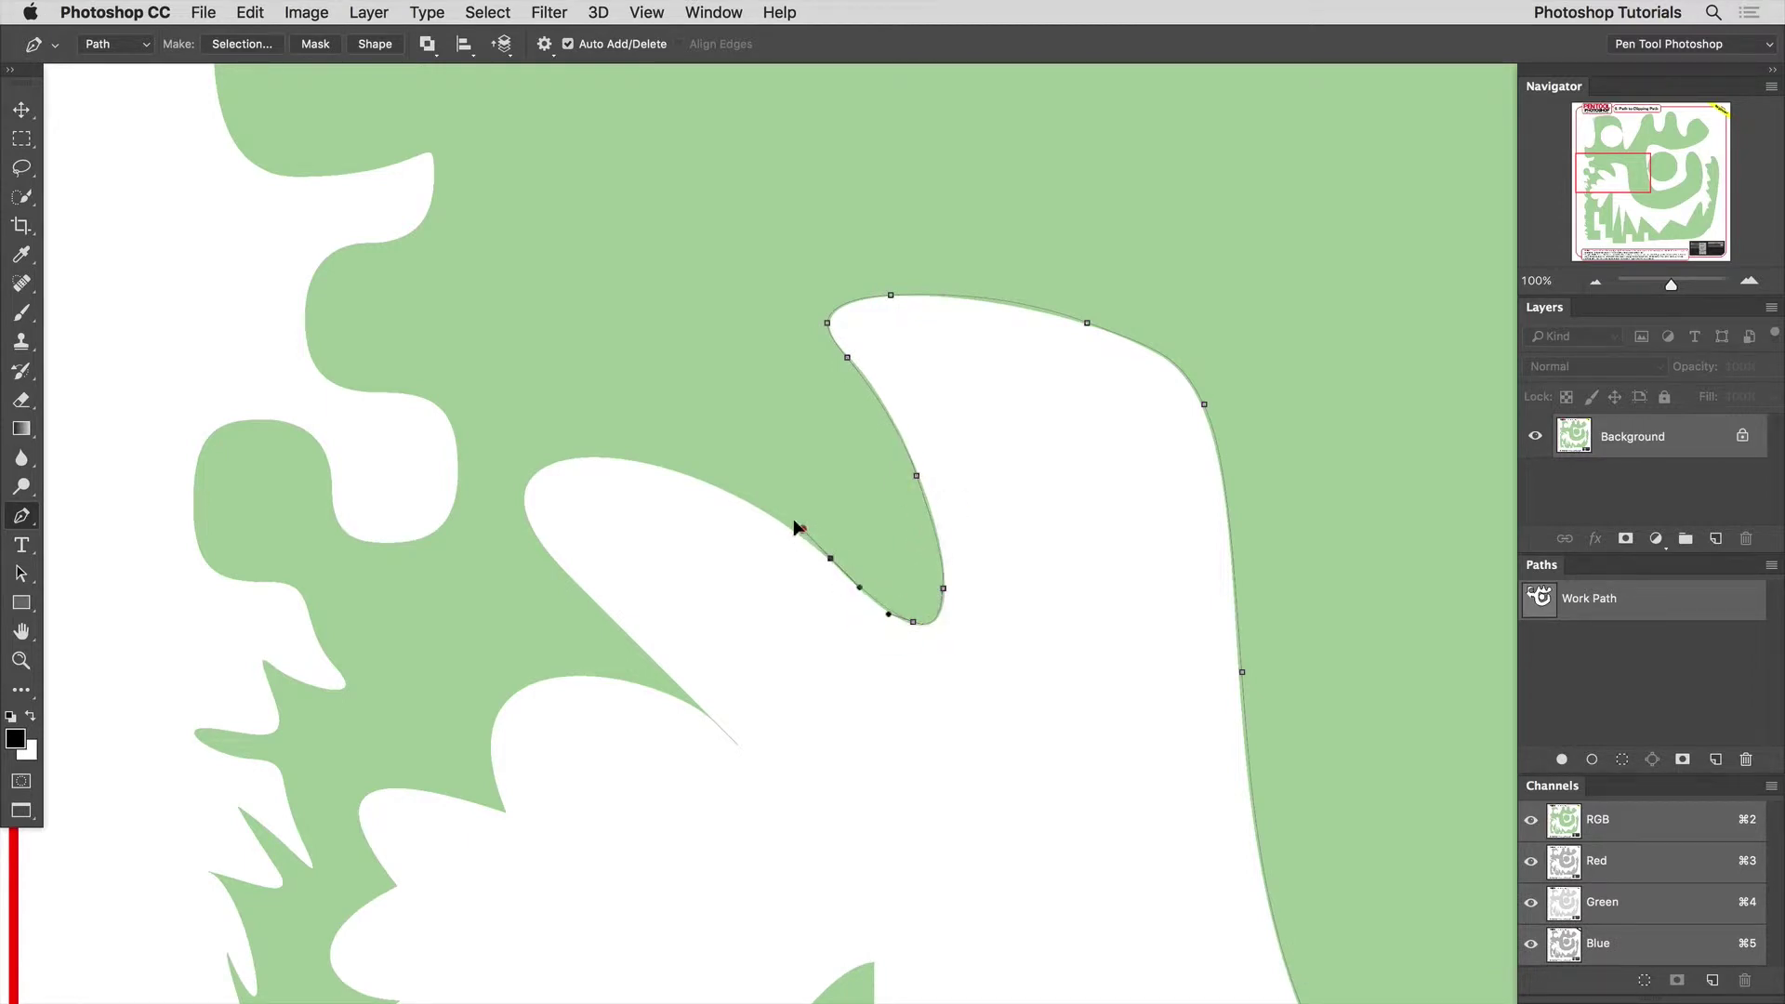
# Trace the second white finger and the start of the lobe below it, and save the work path as Path 1
pyautogui.moveTo(673, 469); pyautogui.dragTo(504, 498)
pyautogui.moveTo(533, 682); pyautogui.dragTo(728, 506)
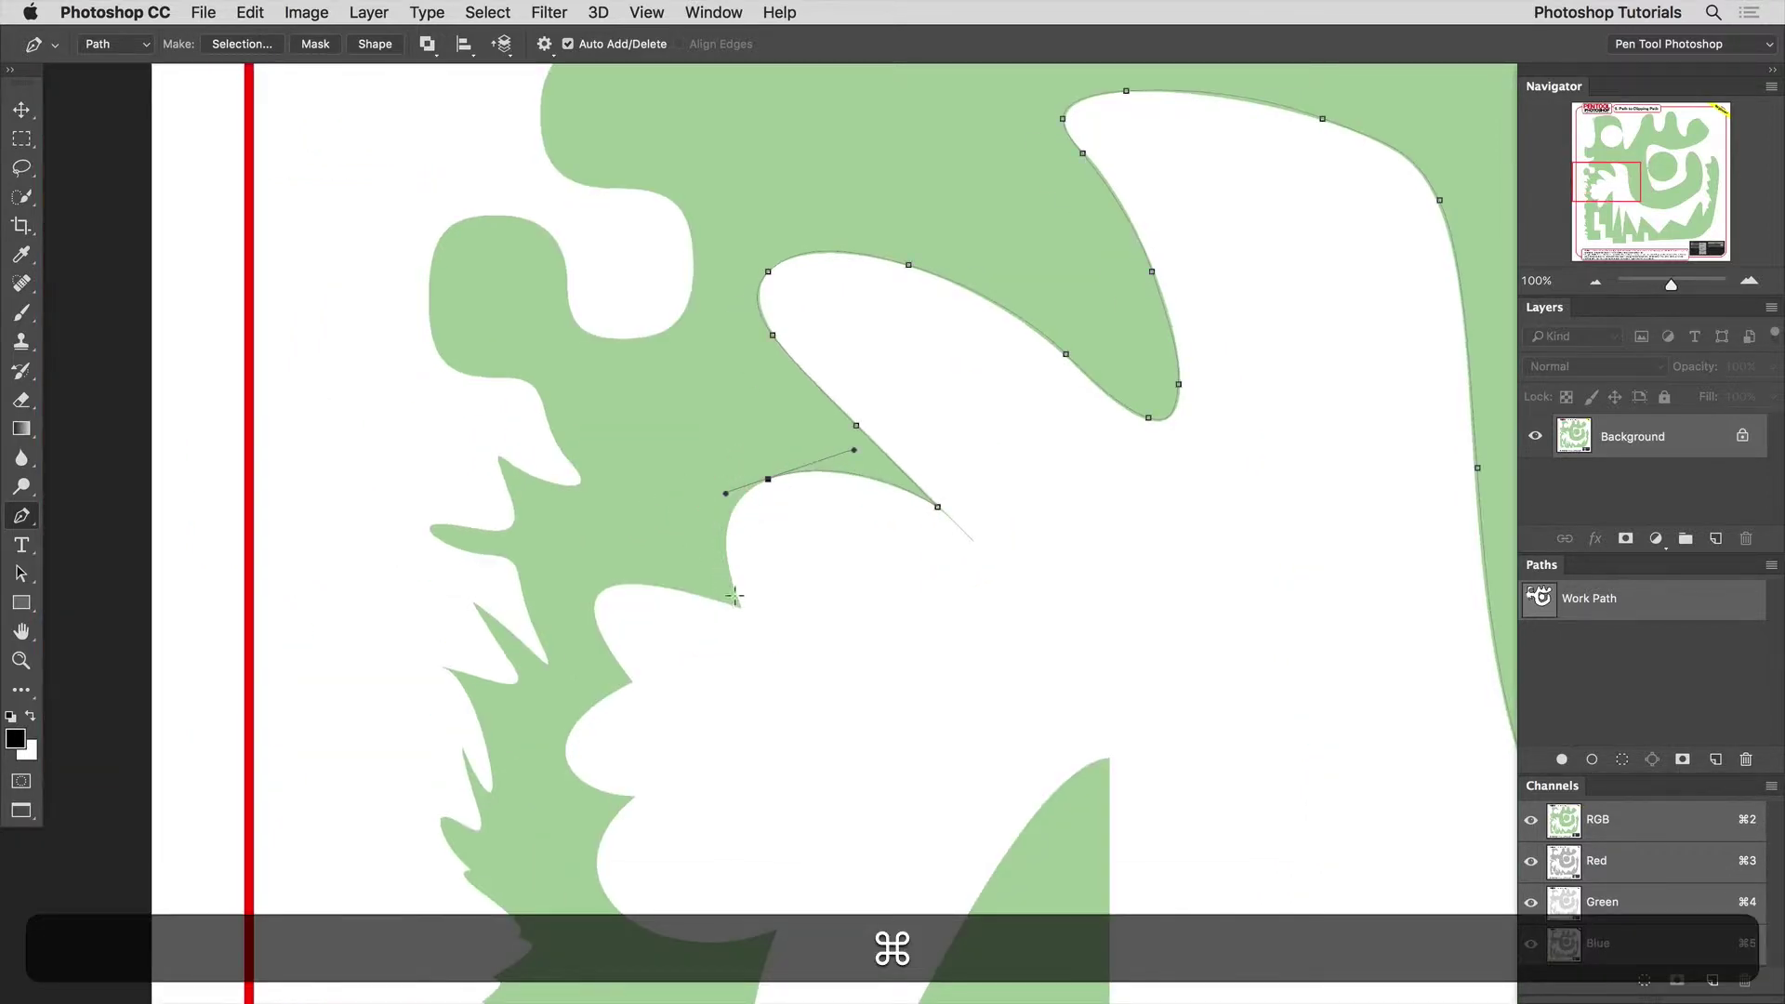
pyautogui.doubleClick(1668, 599)
pyautogui.press('Return')
# Trace the first two scalloped lobes of the white hand, placing a corner point at each cusp
pyautogui.click(768, 479)
pyautogui.moveTo(739, 607); pyautogui.dragTo(788, 490)
pyautogui.press('alt')
pyautogui.press('space')
pyautogui.press('super')
pyautogui.click(763, 590)
pyautogui.press('super')
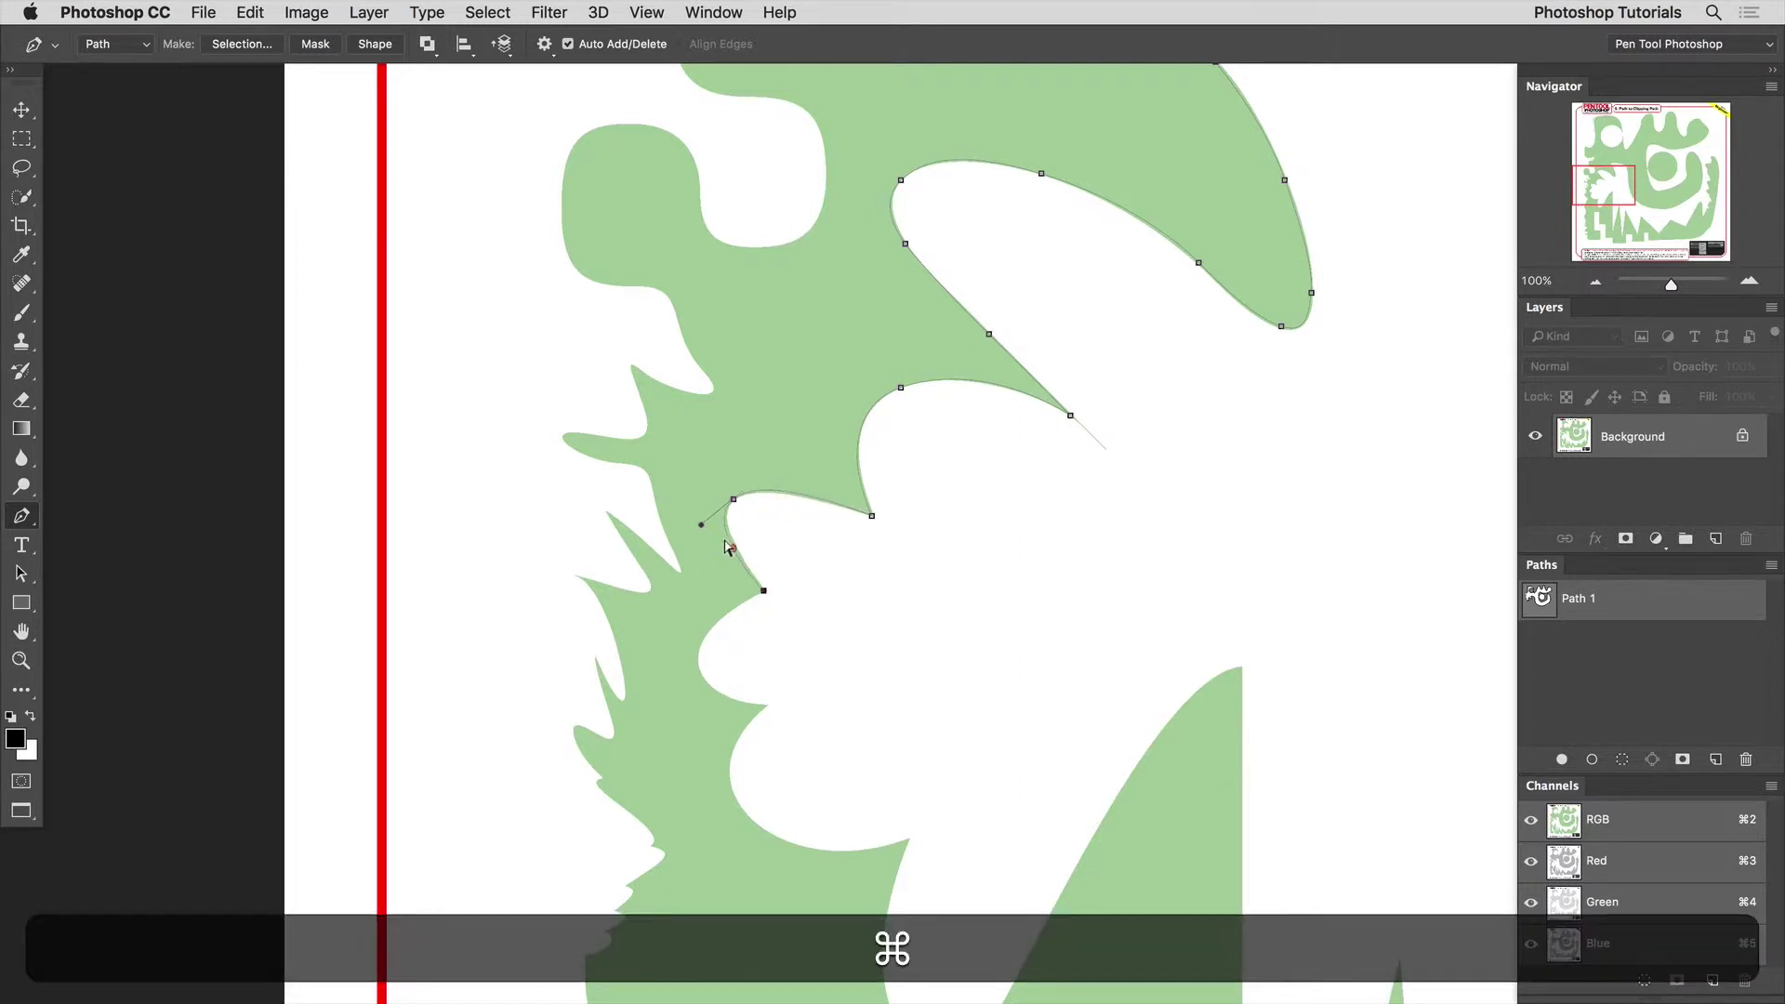
# Trace the remaining two scalloped lobes of the white hand and make a corner at the last cusp
pyautogui.moveTo(696, 667); pyautogui.dragTo(645, 549)
pyautogui.press('space')
pyautogui.press('alt')
pyautogui.press('super')
pyautogui.press('space')
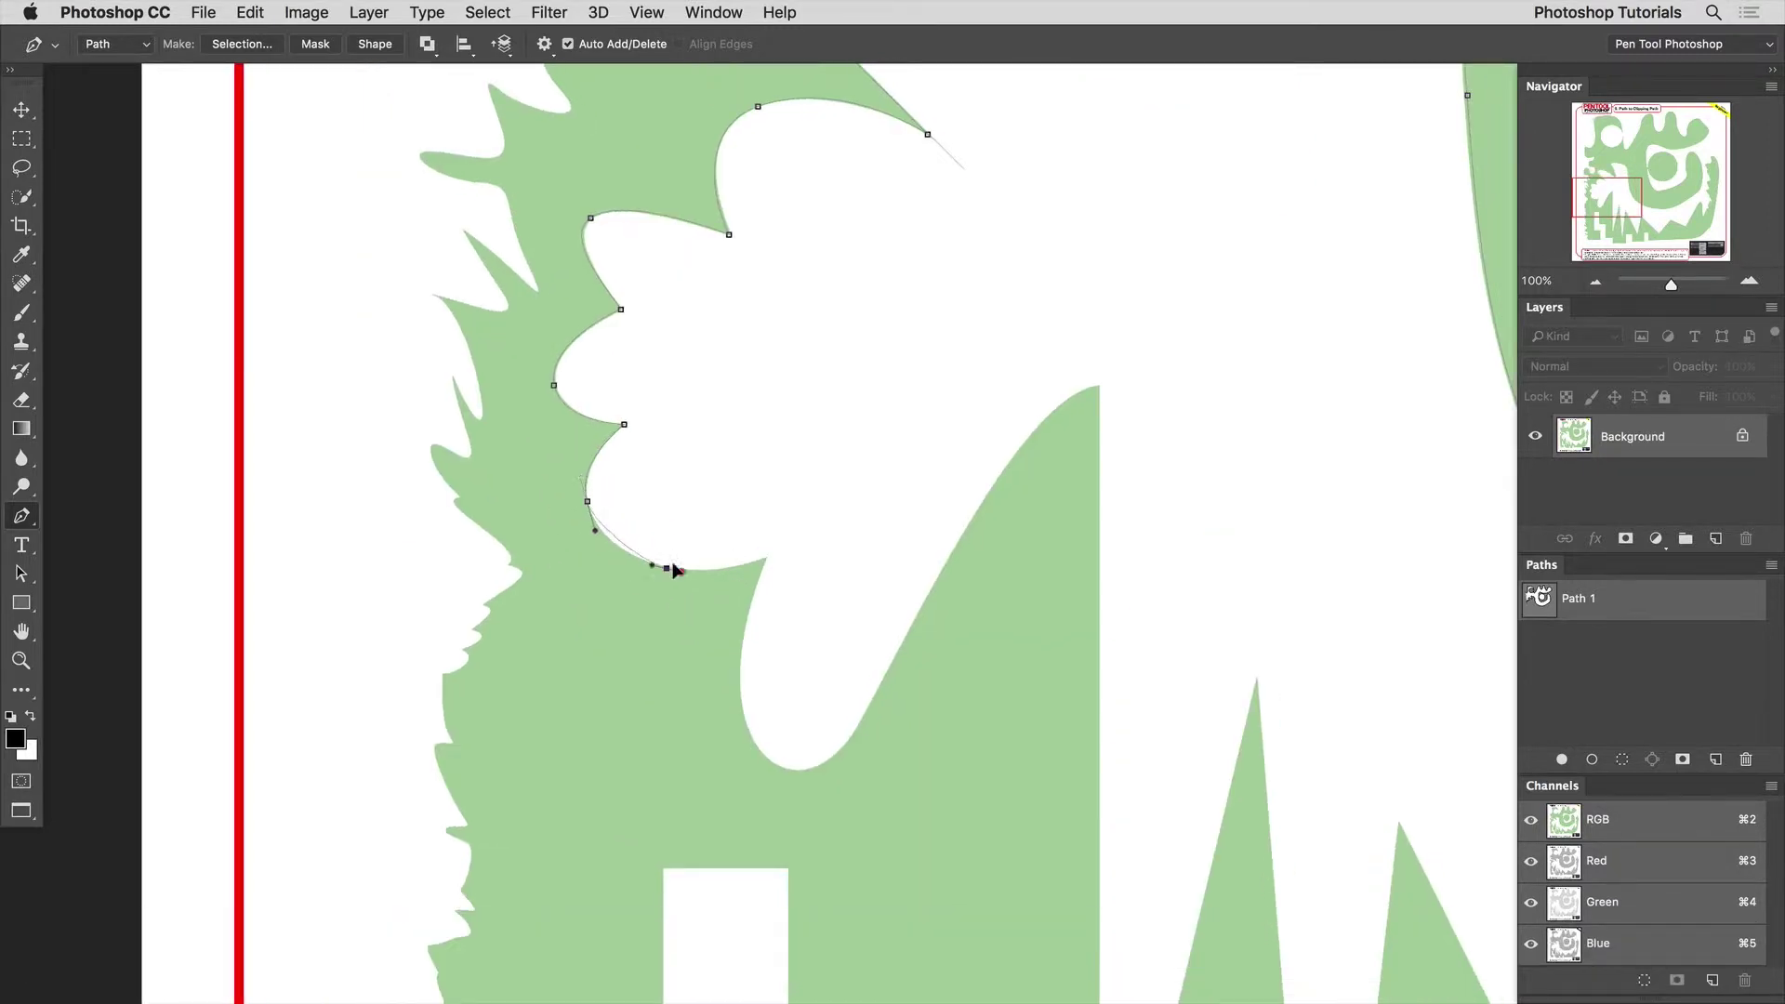
pyautogui.moveTo(766, 559); pyautogui.dragTo(773, 576)
pyautogui.press('alt')
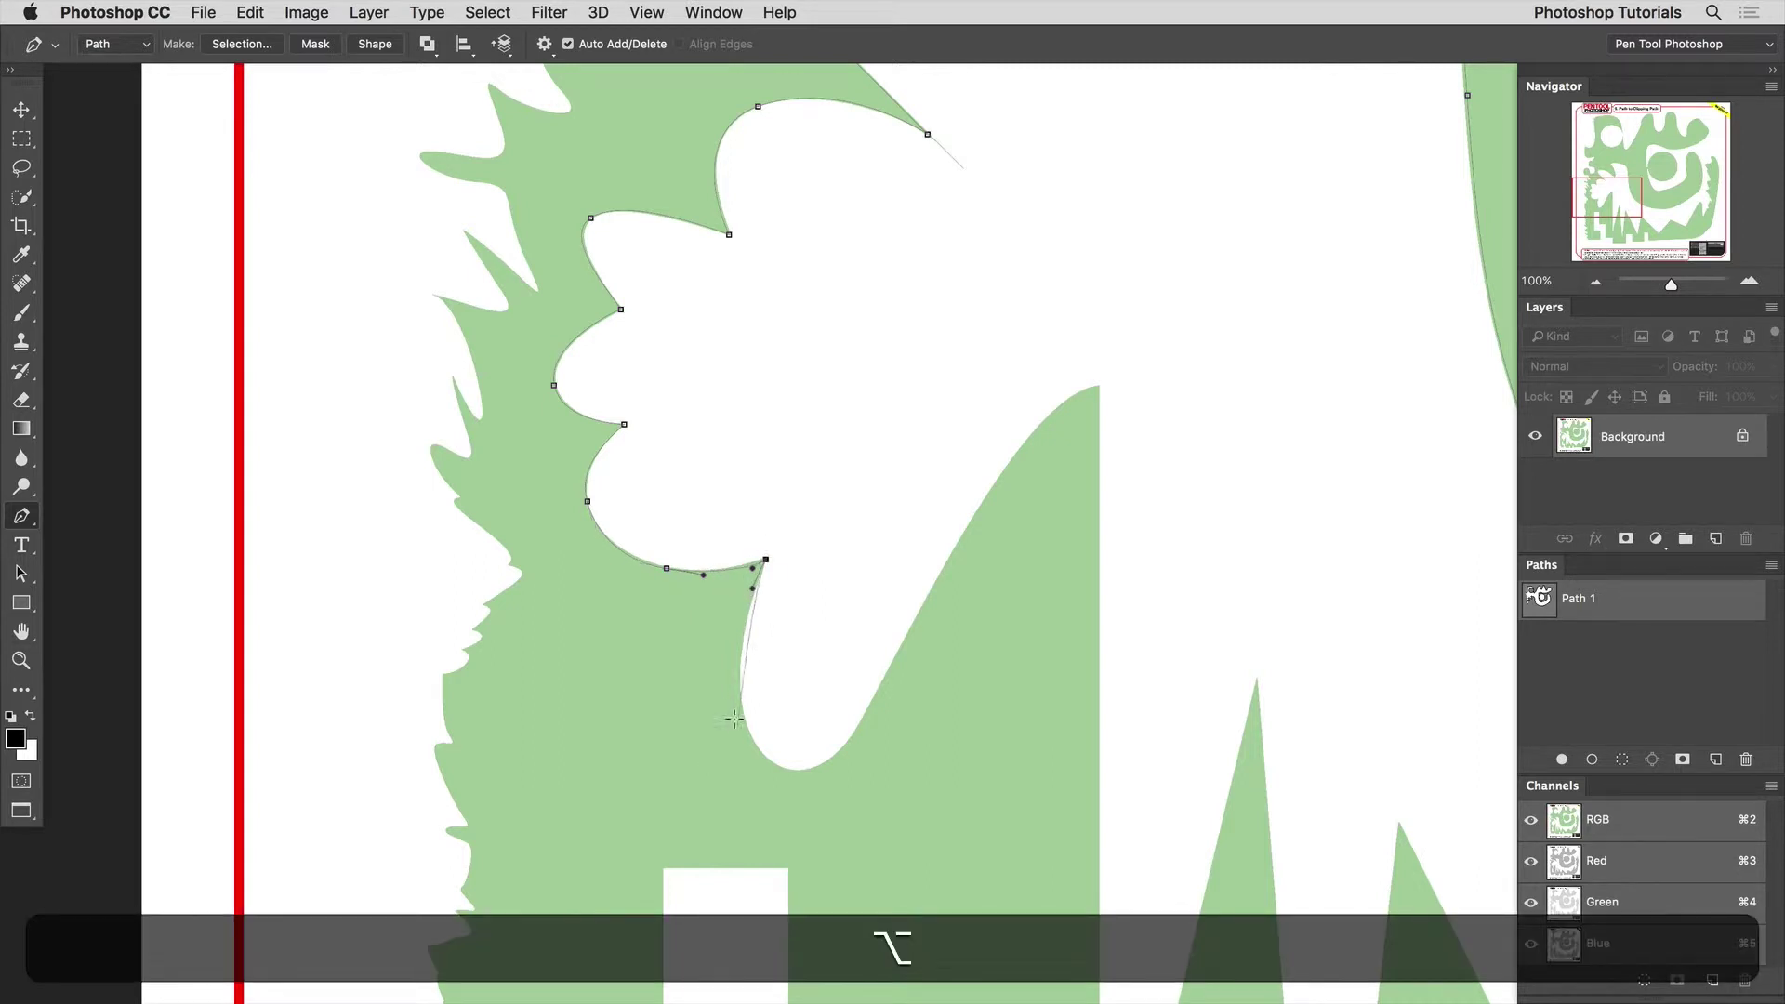
# Trace the rounded white notch below the lobes and the green slope up to its peak, ending in a corner
pyautogui.moveTo(745, 718); pyautogui.dragTo(676, 541)
pyautogui.press('space')
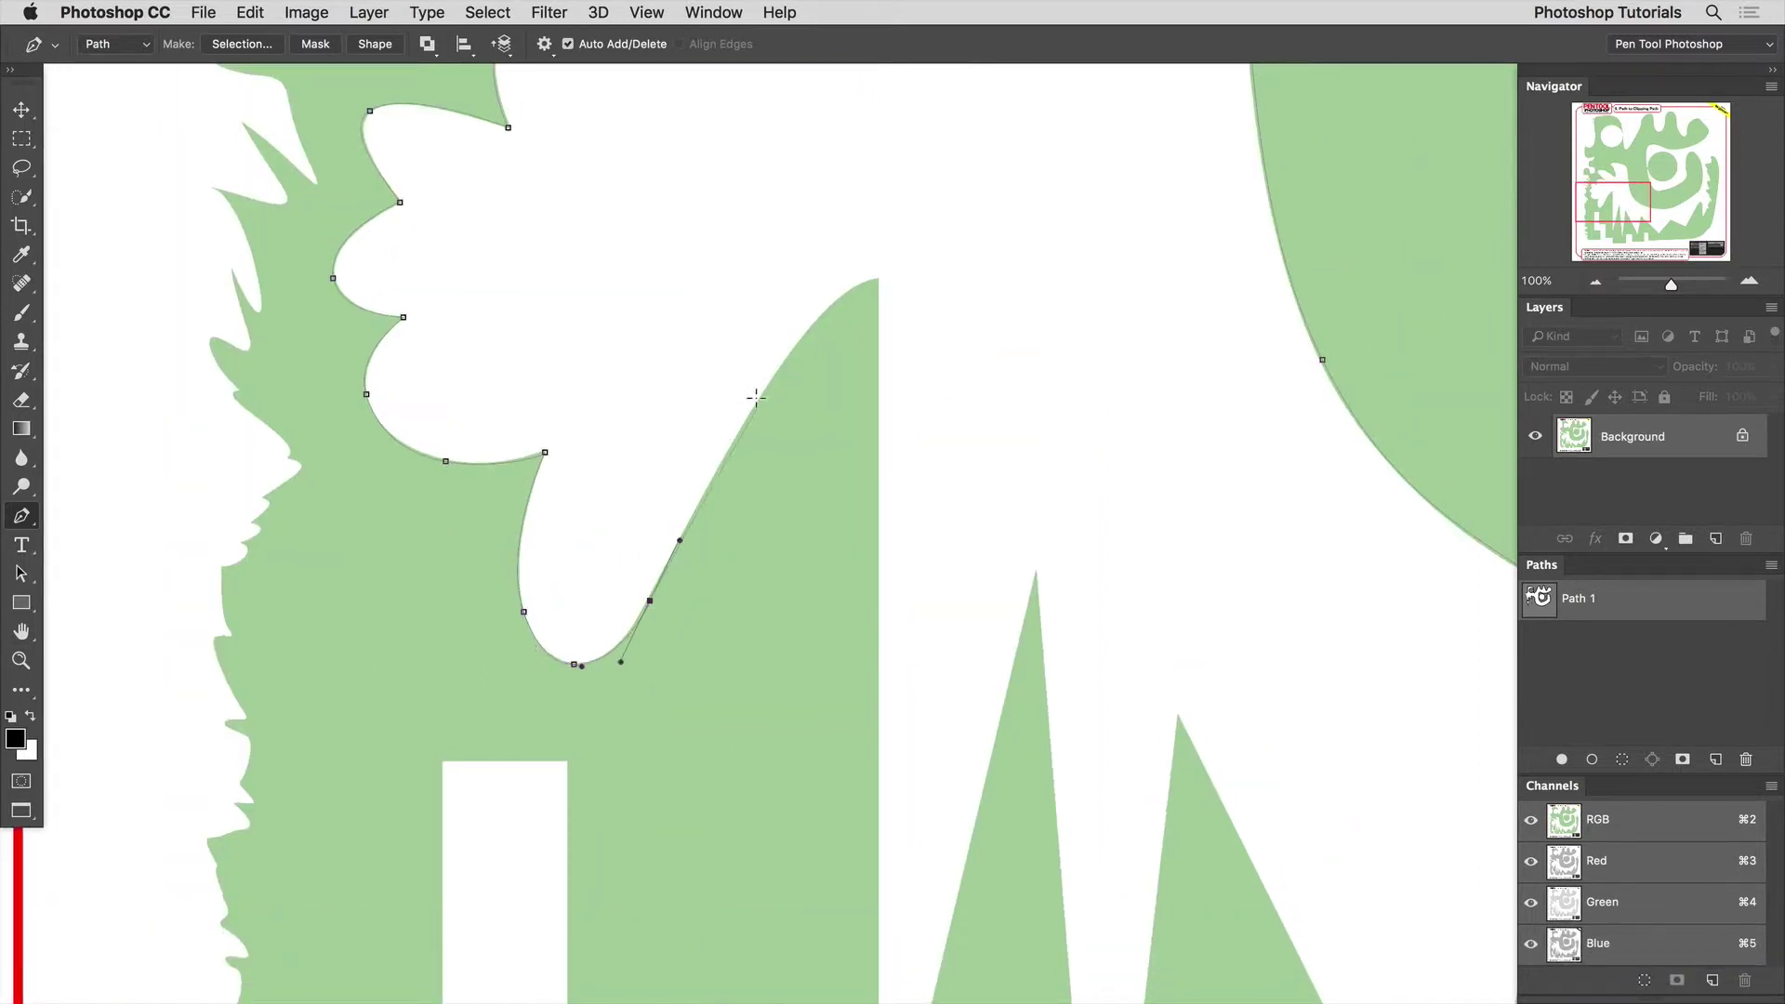
pyautogui.press('alt')
pyautogui.moveTo(876, 280); pyautogui.dragTo(874, 361)
# Trace the vertical edge straight down from the peak and the near side of the first spike up to its tip
pyautogui.press('space')
pyautogui.moveTo(888, 602); pyautogui.dragTo(838, 186)
pyautogui.click(825, 807)
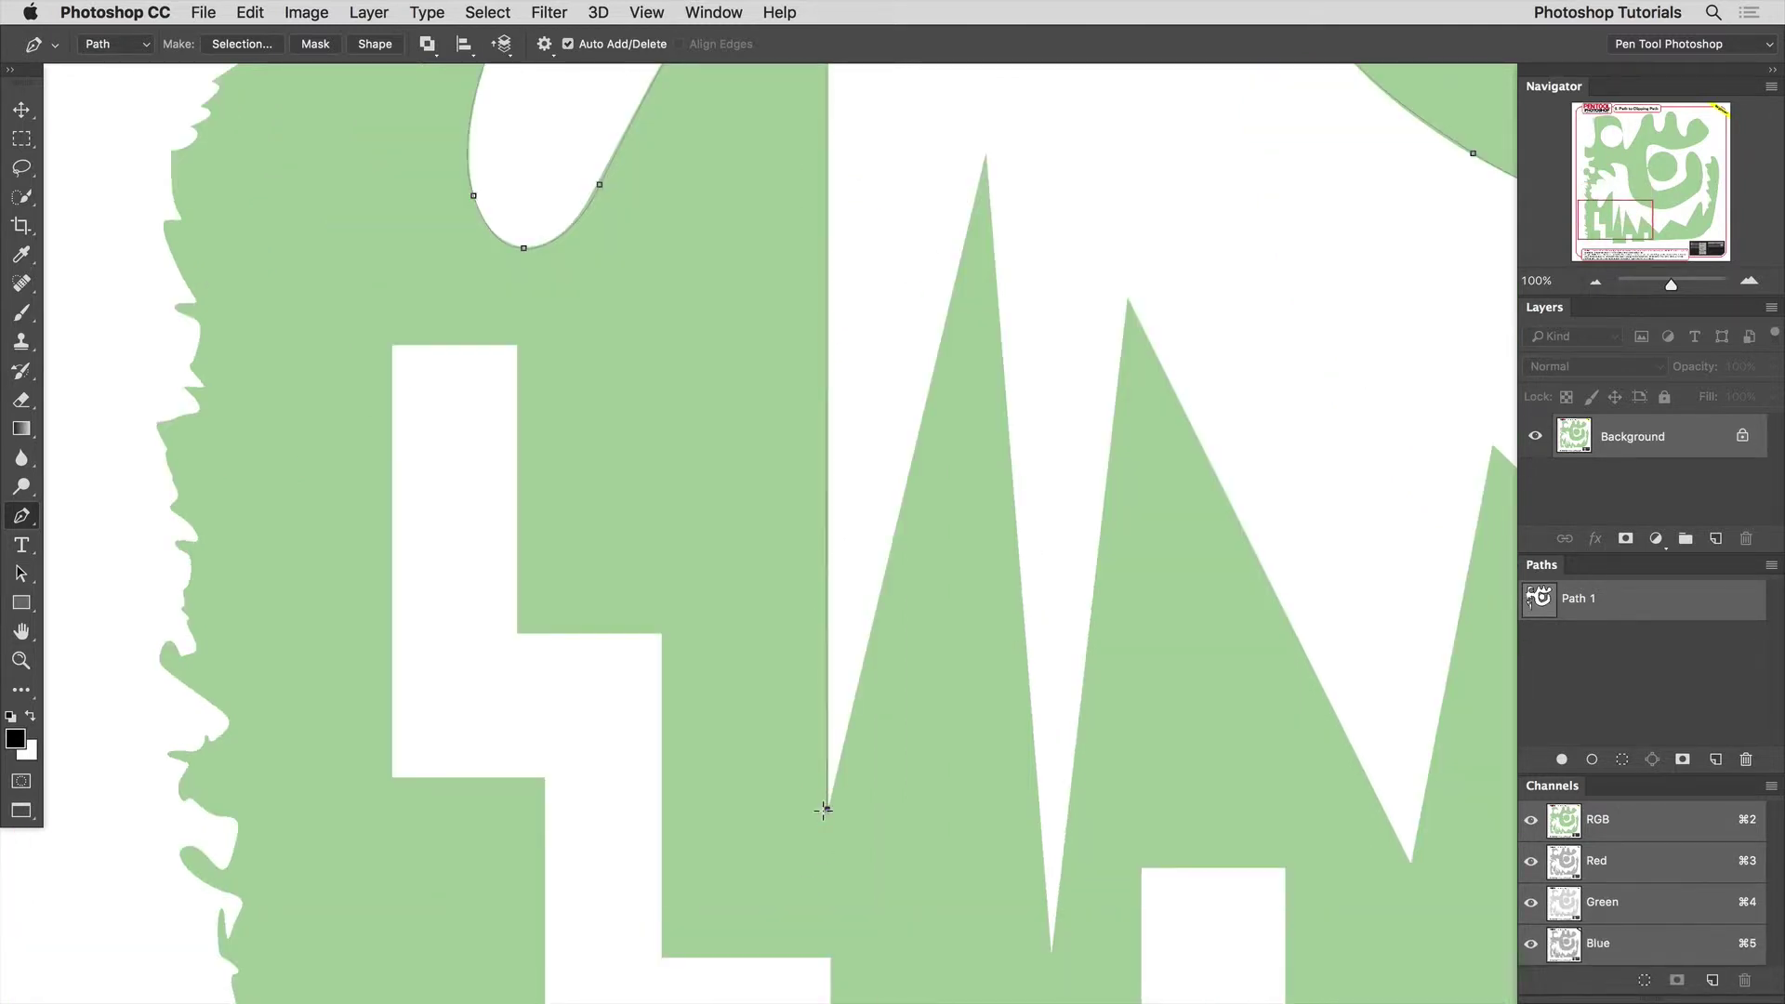
pyautogui.press('Down')
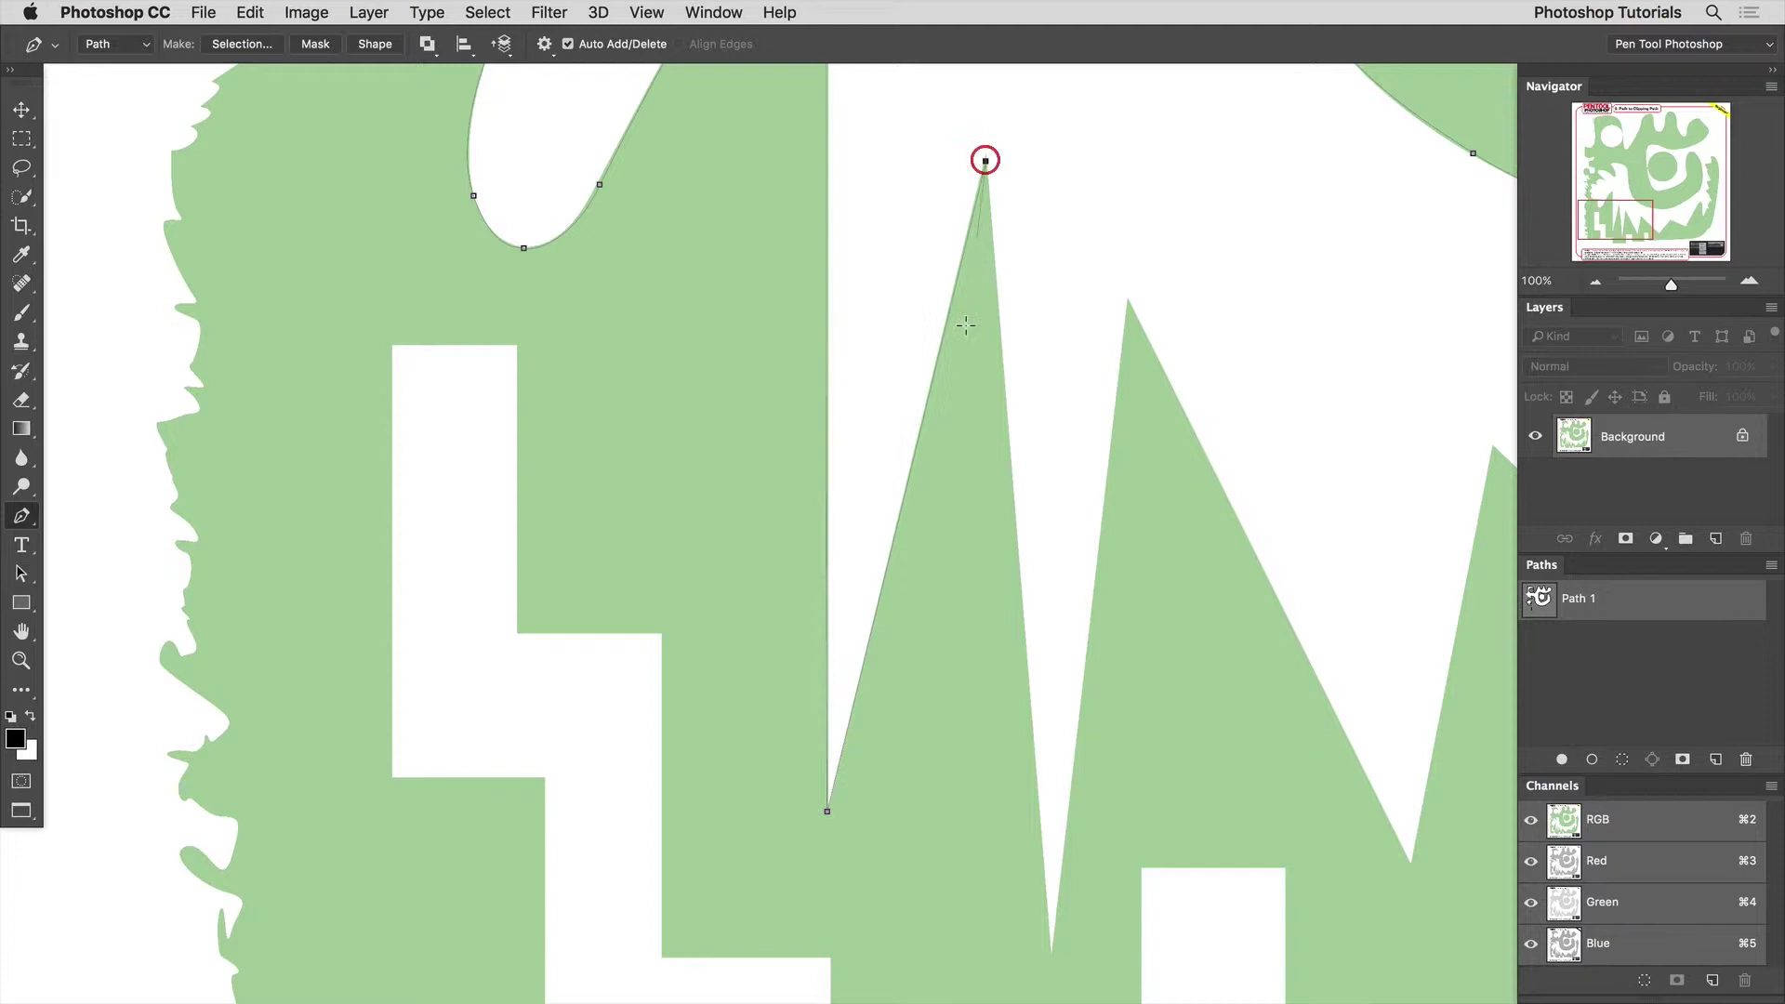
# Correct the direction handle left at the curved green peak and continue the path down the first spike's far side
pyautogui.keyDown('super'); pyautogui.click(824, 809); pyautogui.keyUp('super')
pyautogui.press('space')
pyautogui.moveTo(898, 447); pyautogui.dragTo(753, 798)
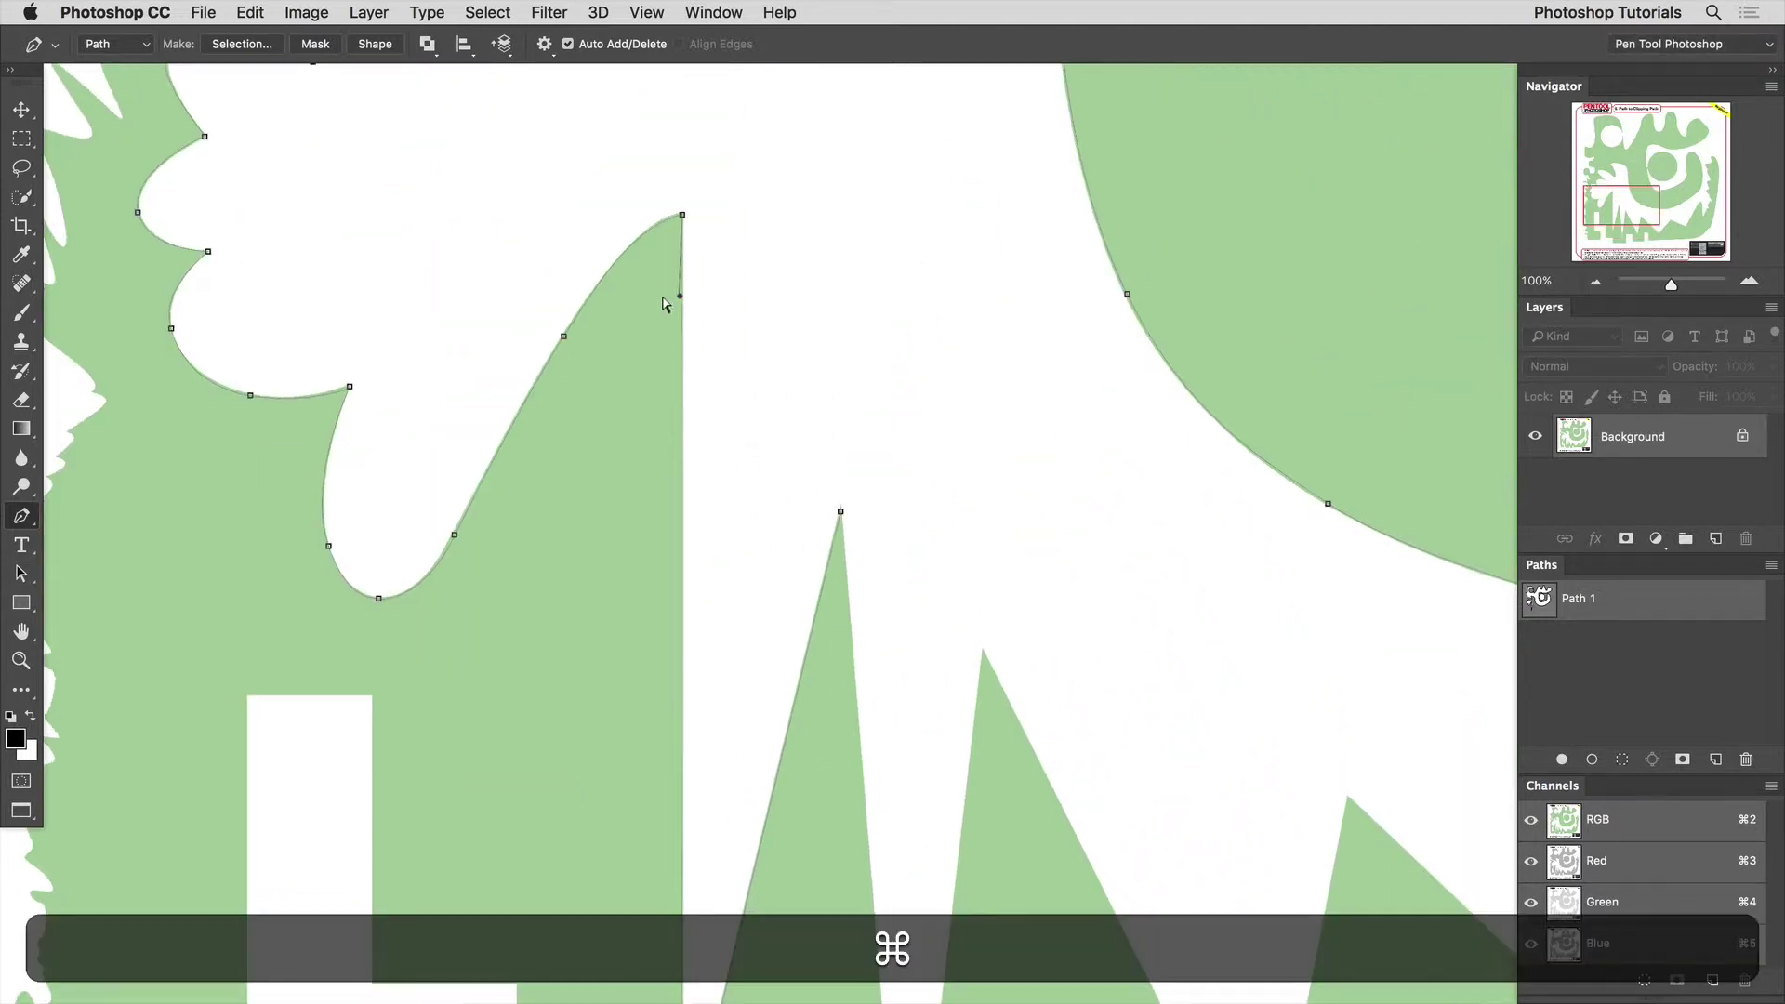
pyautogui.scroll(-10, 677, 305)
pyautogui.hscroll(4, 677, 305)
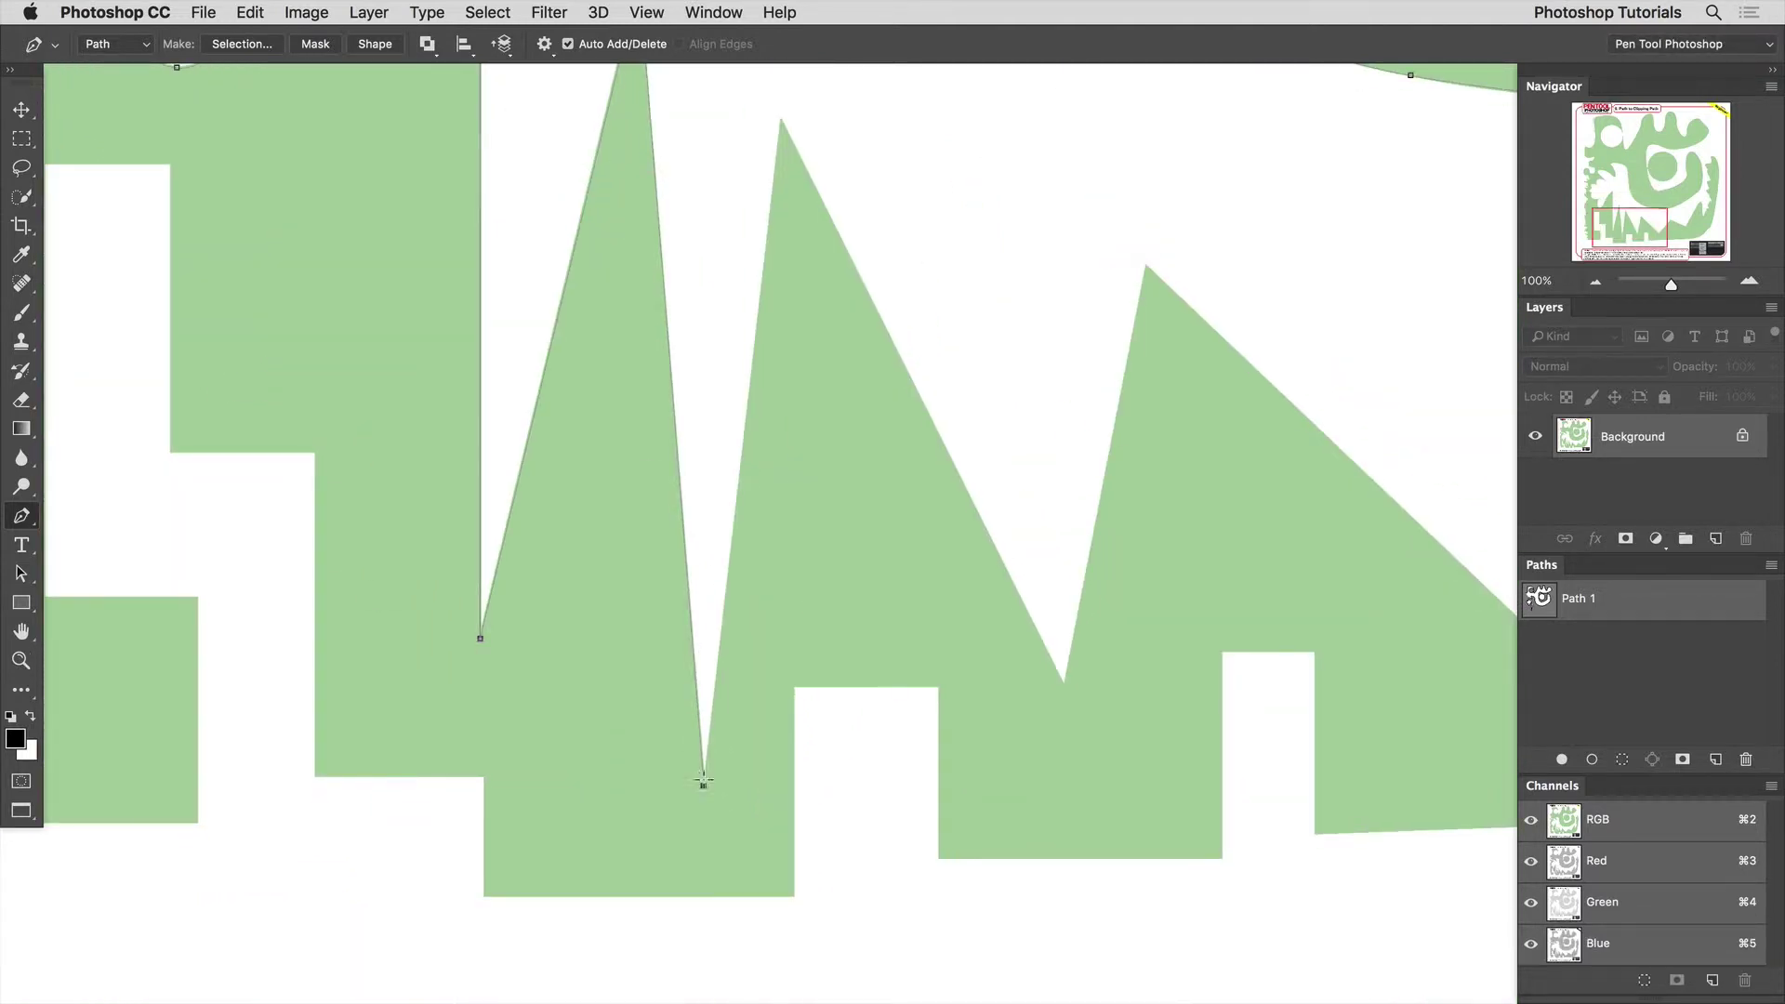
# Outline the second and third green spikes with straight segments, placing corner points at their tips and bases
pyautogui.scroll(4, 704, 781)
pyautogui.hscroll(1, 704, 781)
pyautogui.click(781, 124)
pyautogui.click(1065, 689)
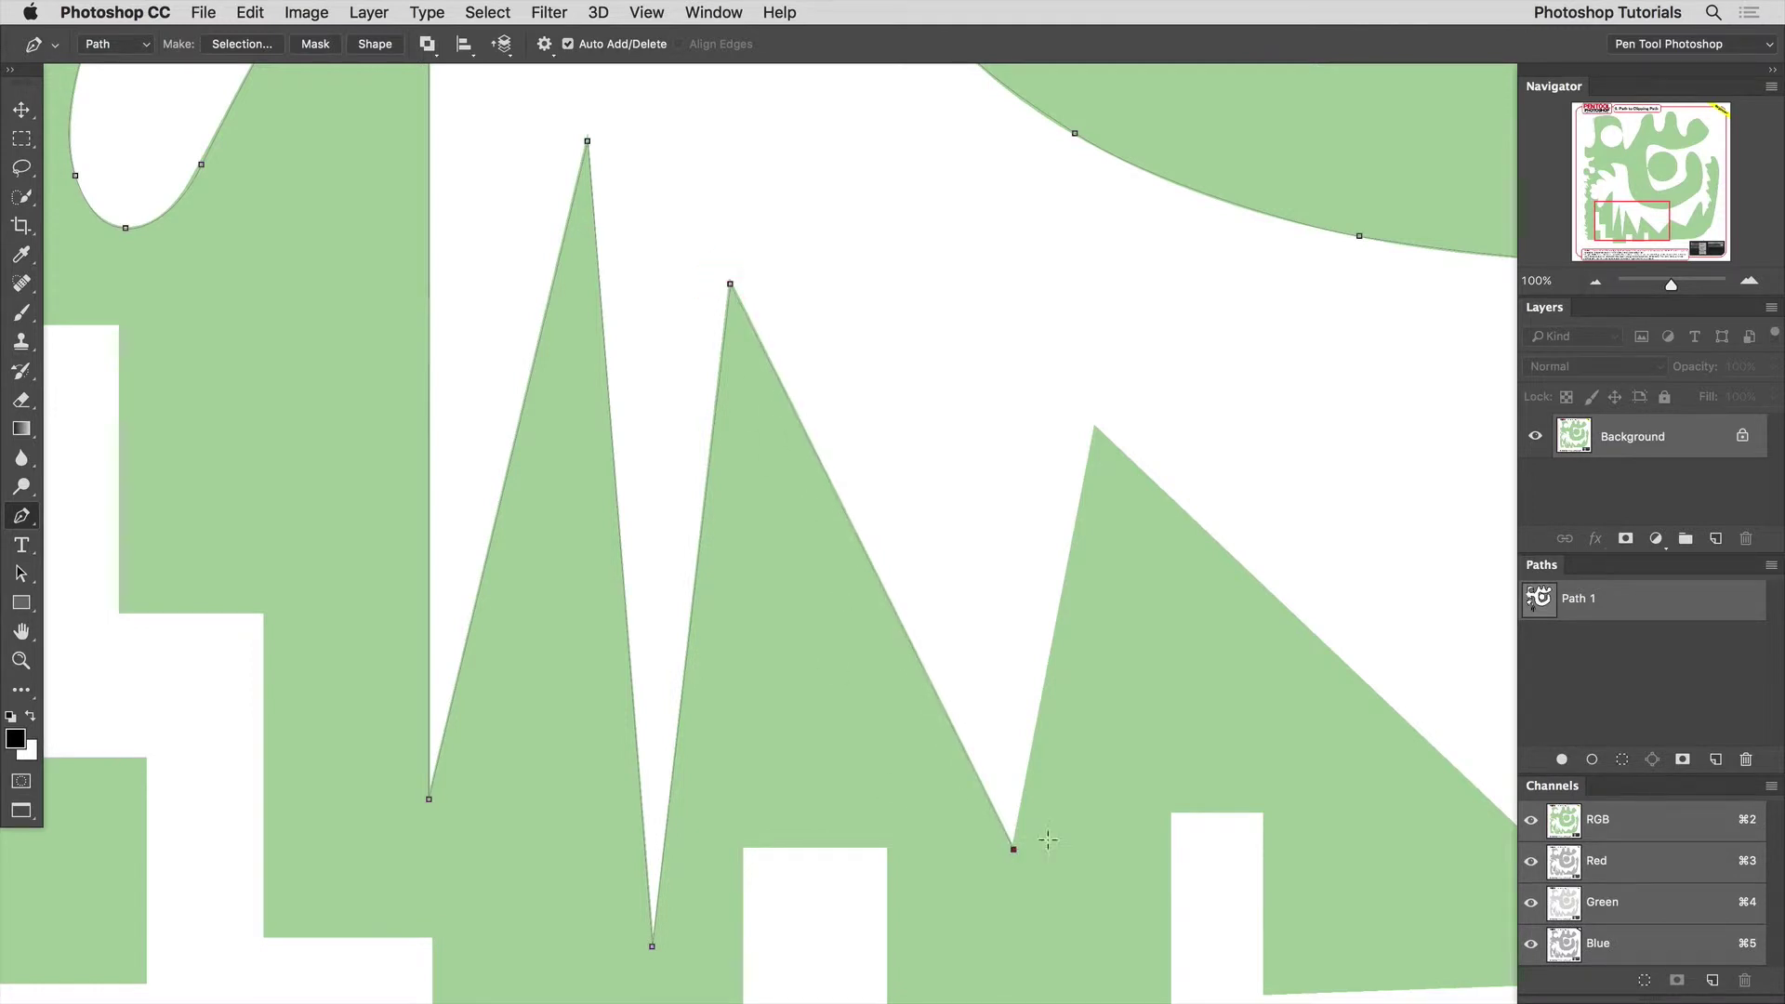
pyautogui.hscroll(8, 1048, 839)
pyautogui.scroll(-1, 1047, 840)
pyautogui.click(683, 396)
pyautogui.click(1111, 797)
# Trace the low fourth peak with straight segments to the corner at the foot of the long slope
pyautogui.hscroll(10, 1111, 798)
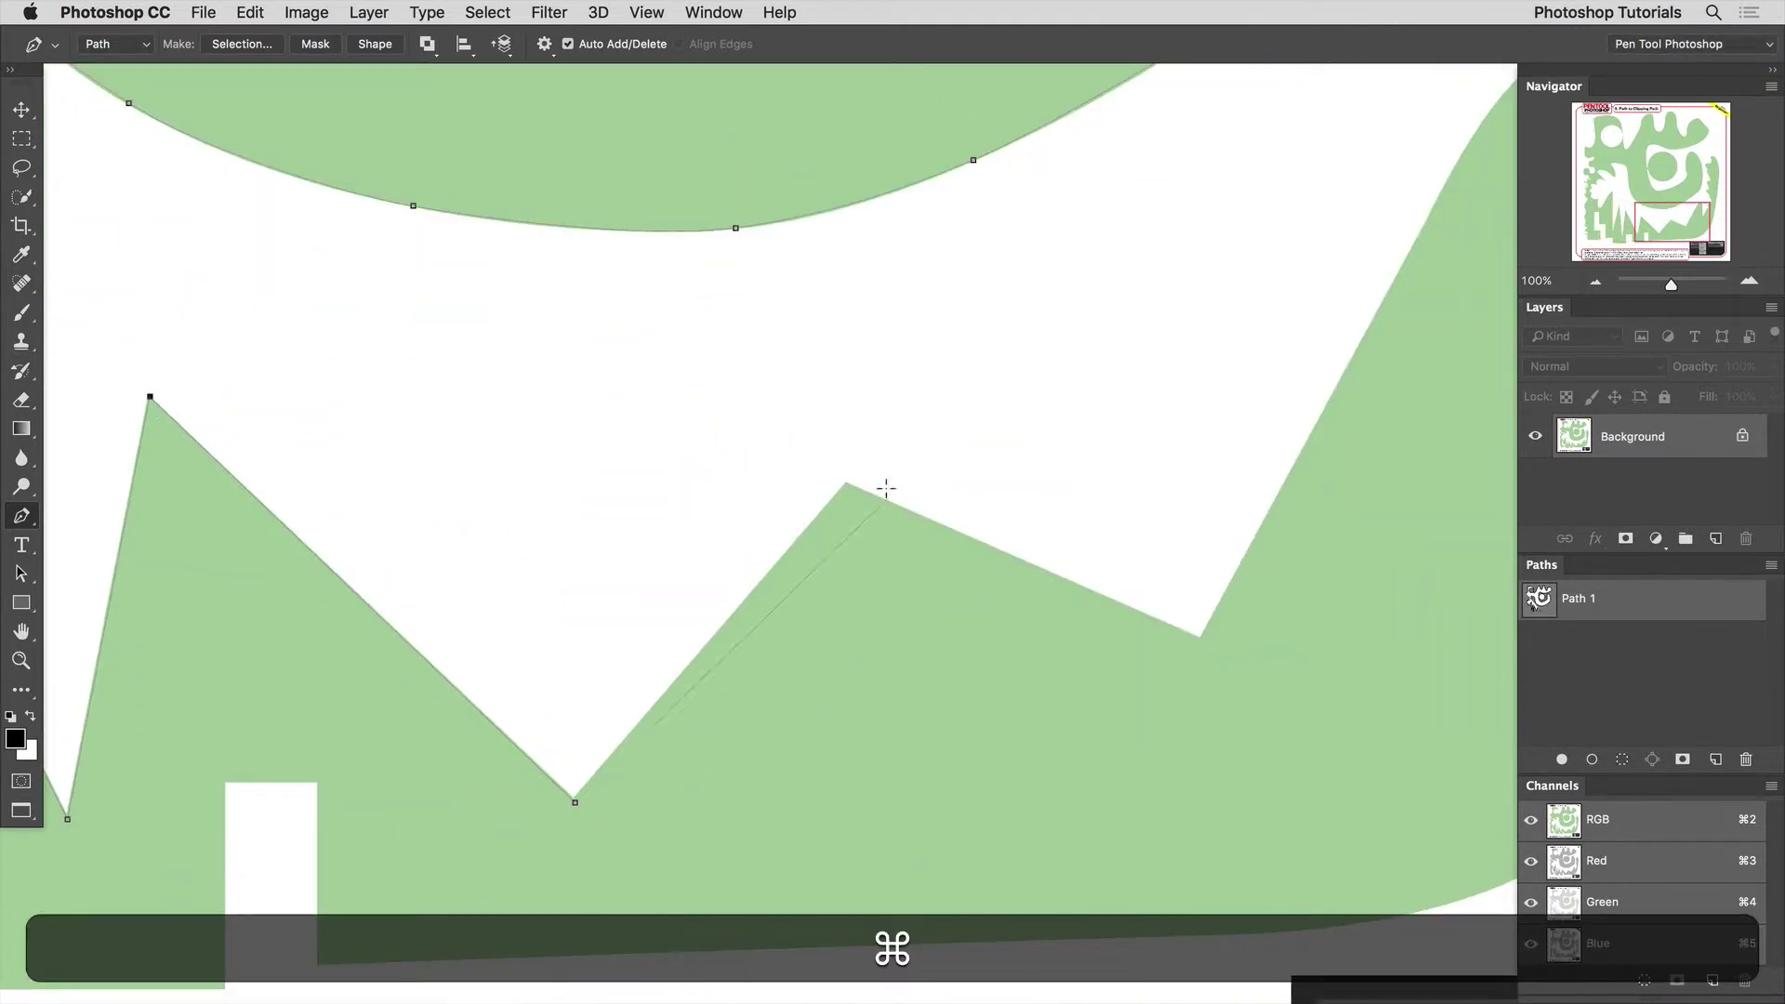
pyautogui.click(845, 482)
pyautogui.hscroll(9, 836, 482)
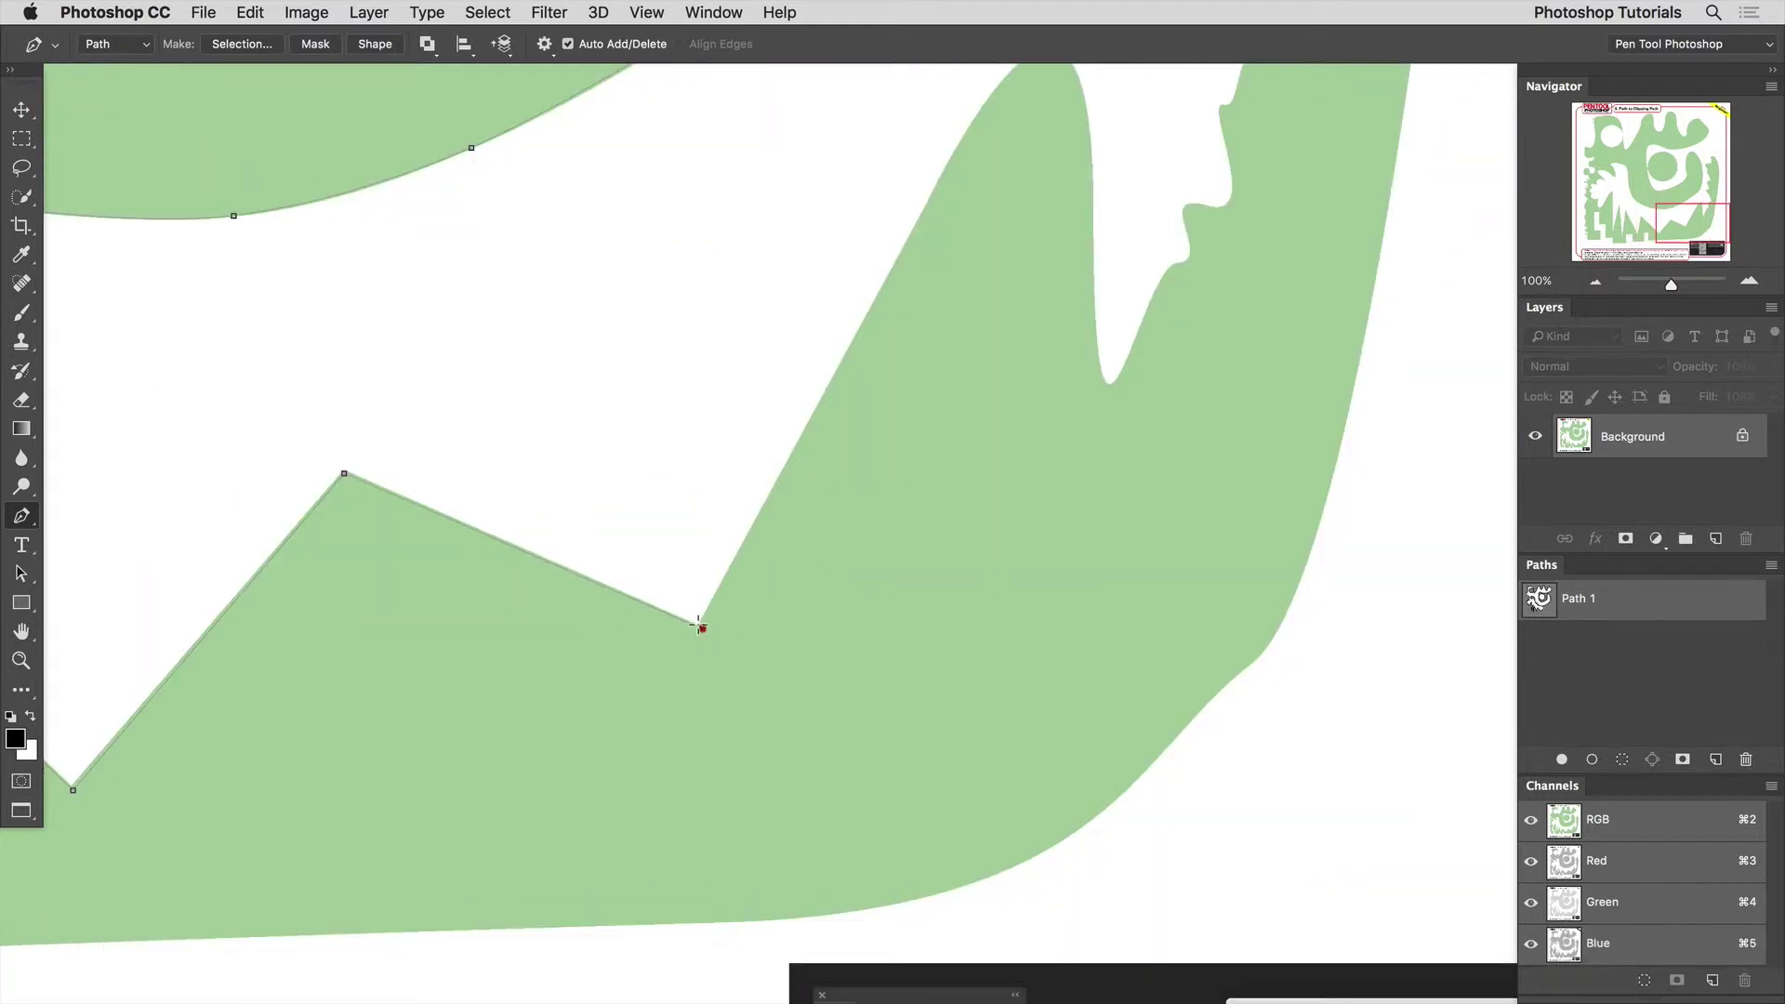
pyautogui.click(702, 628)
pyautogui.press('Left')
# Trace the long slope over the rounded green peak and around the narrow white notch beside it
pyautogui.moveTo(711, 621); pyautogui.dragTo(459, 860)
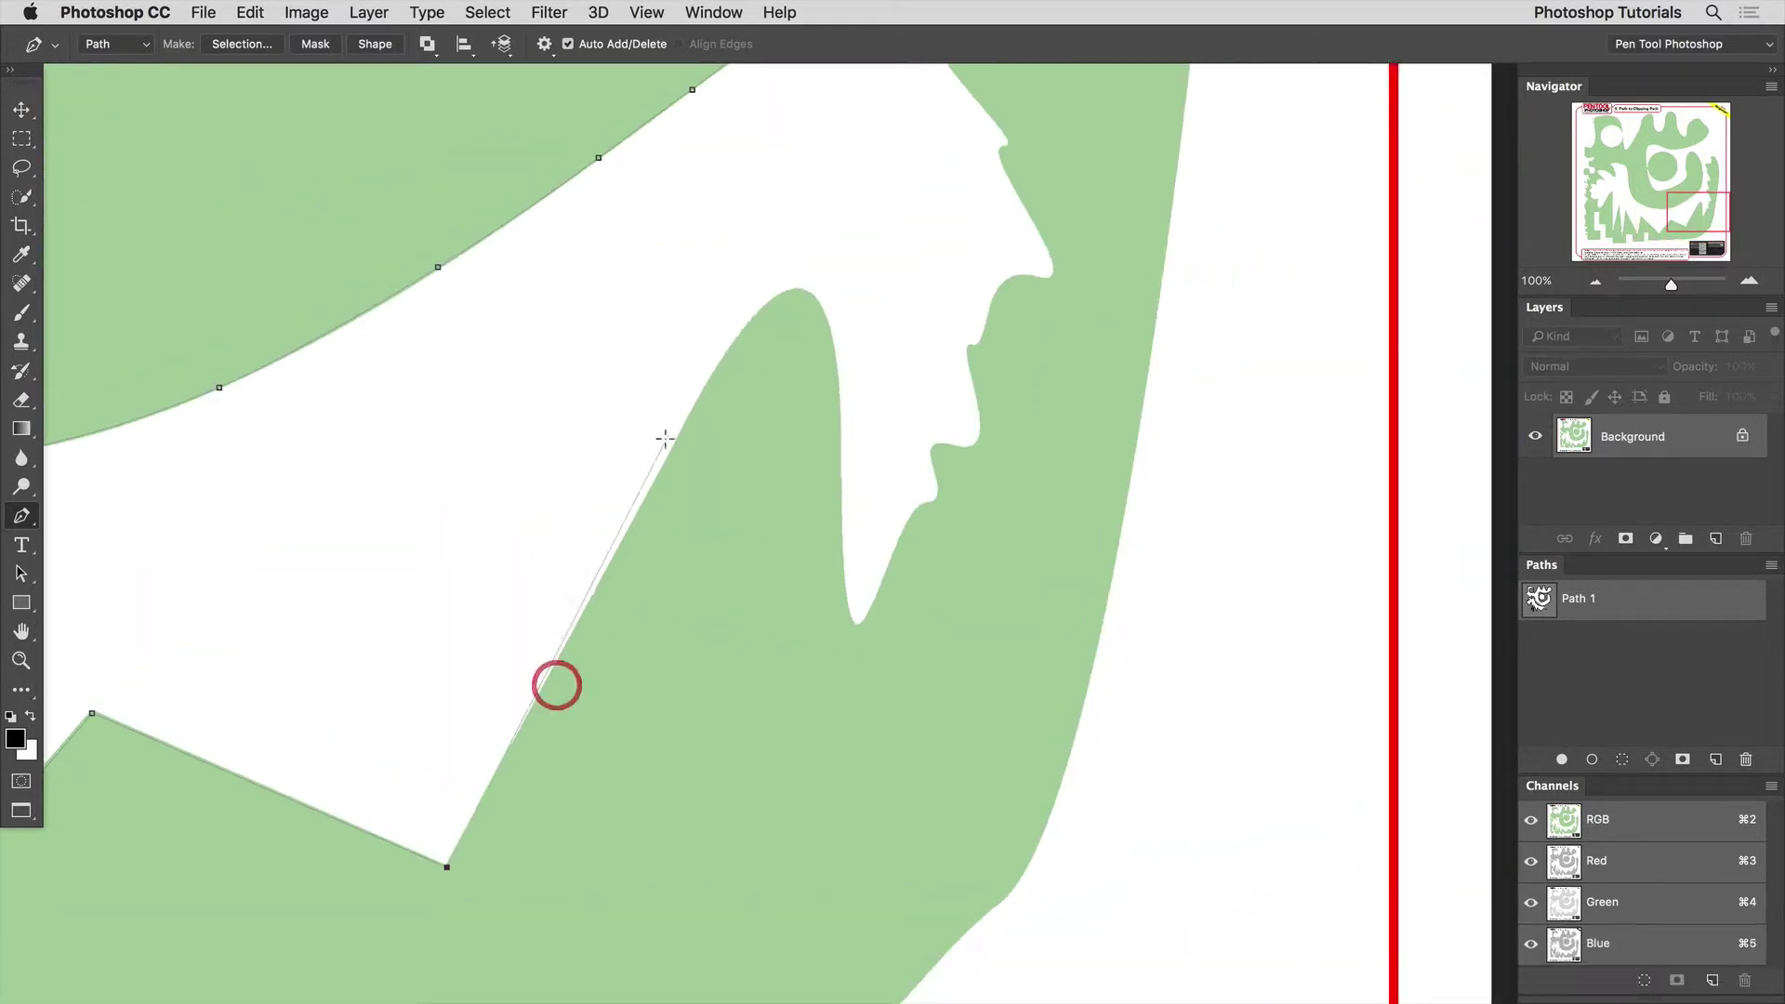
pyautogui.moveTo(795, 291); pyautogui.dragTo(831, 288)
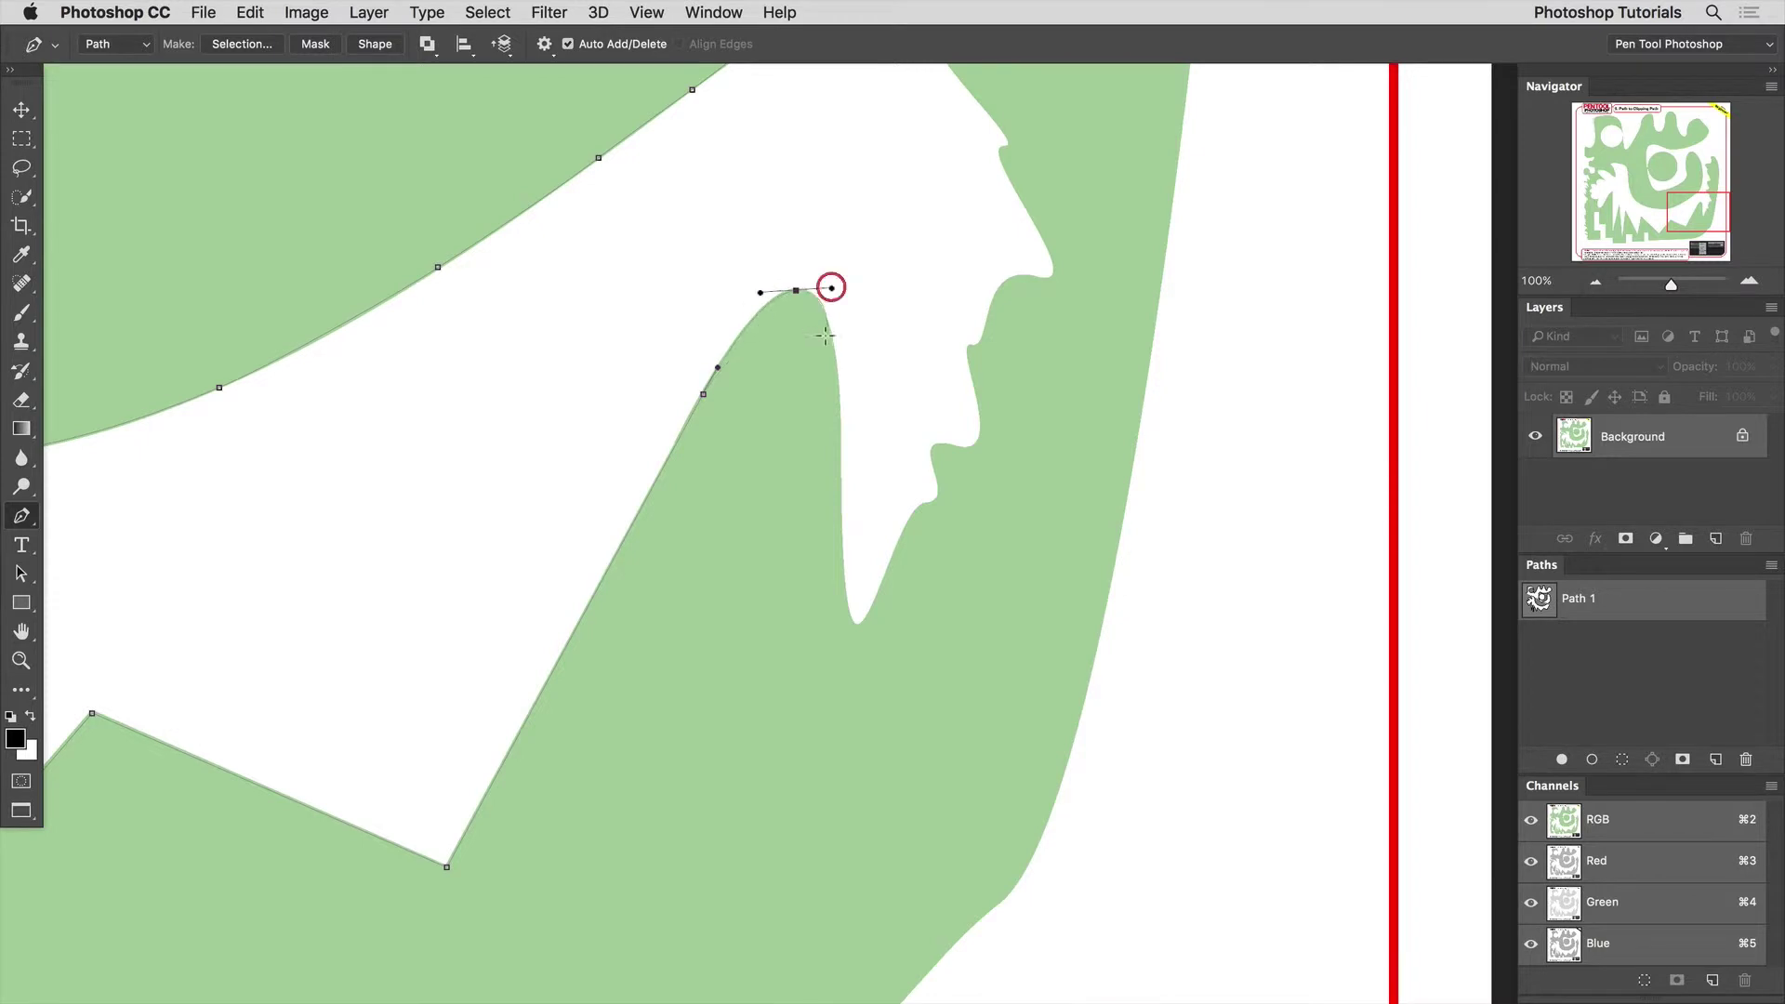
pyautogui.moveTo(838, 388); pyautogui.dragTo(839, 401)
pyautogui.moveTo(834, 588); pyautogui.dragTo(889, 564)
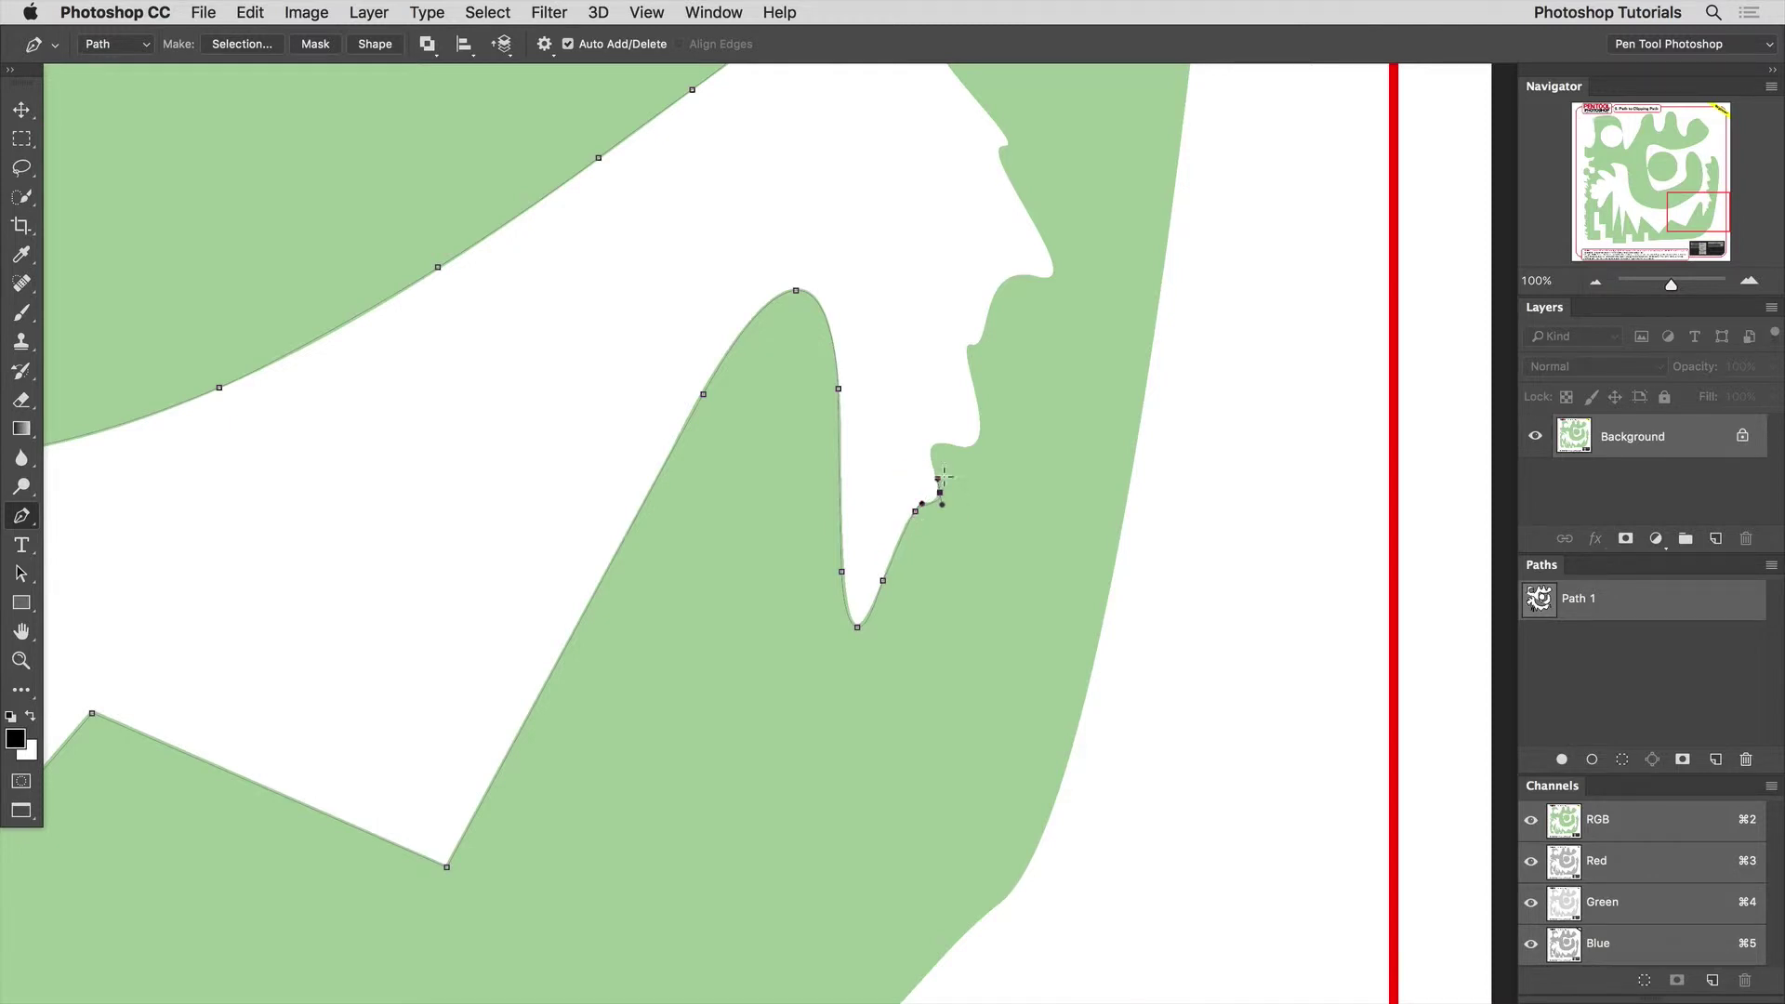
# Trace the first small wavy steps above the narrow white notch at 200% magnification
pyautogui.press('super+plus')
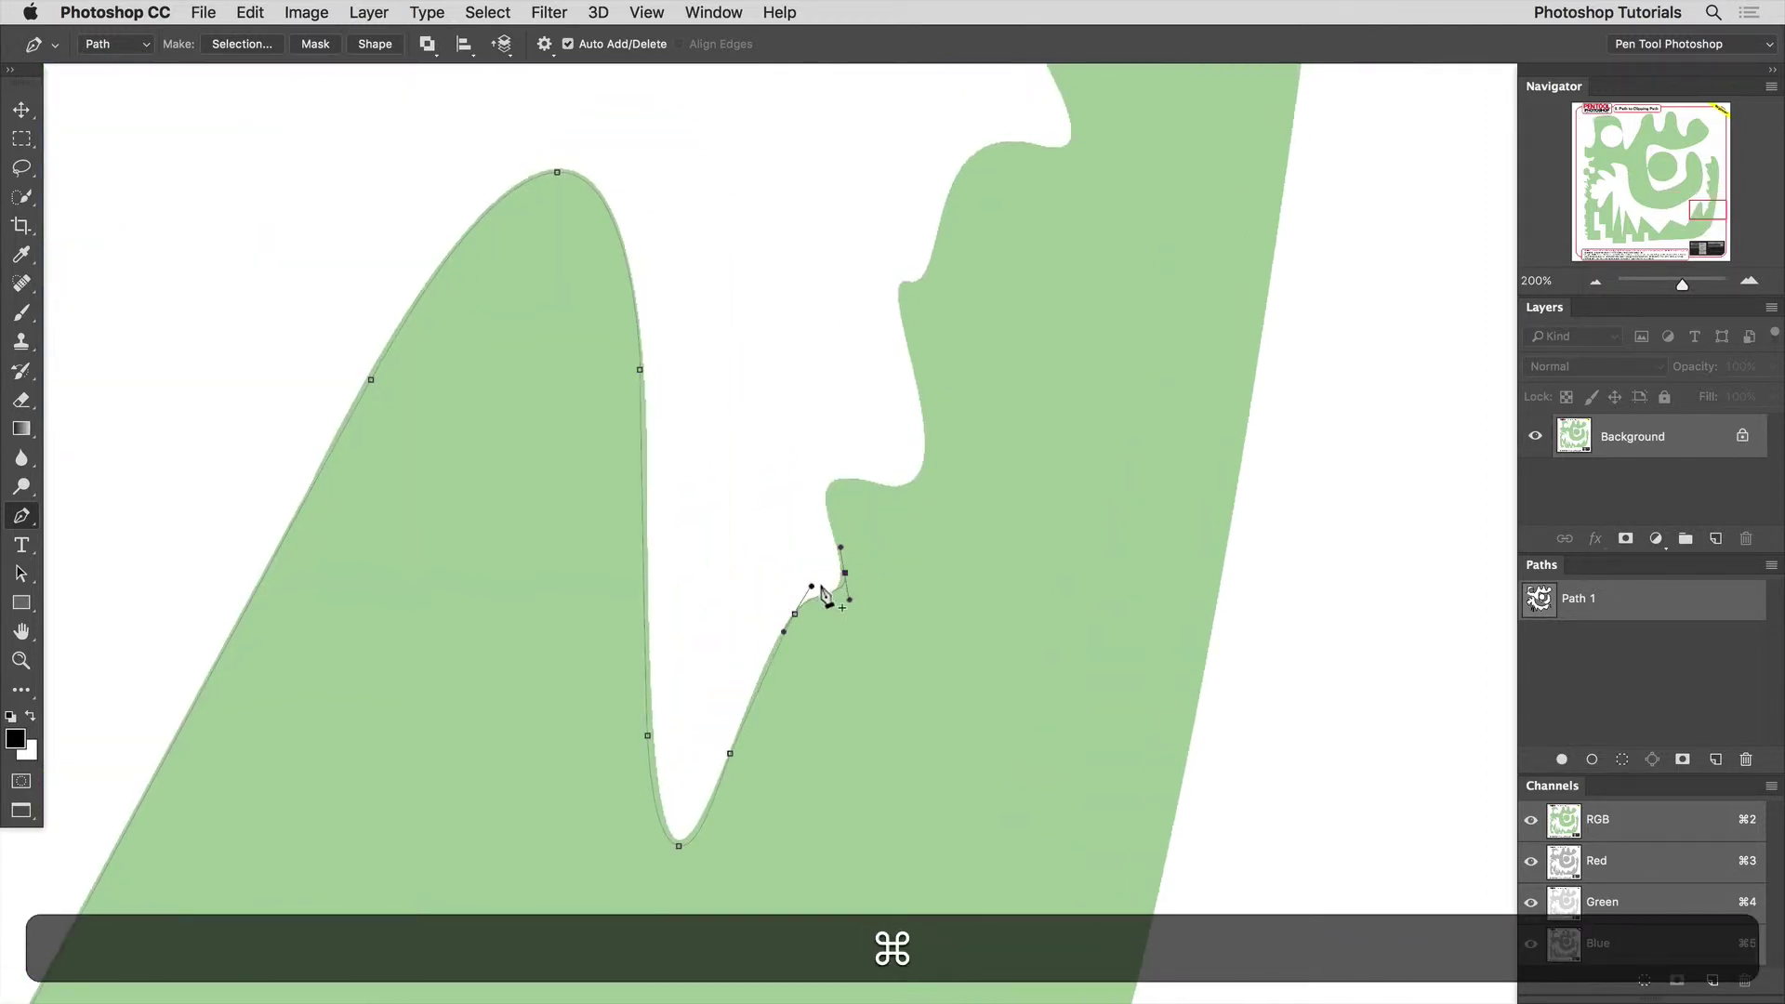
pyautogui.moveTo(827, 506); pyautogui.dragTo(826, 485)
pyautogui.moveTo(853, 483); pyautogui.dragTo(702, 620)
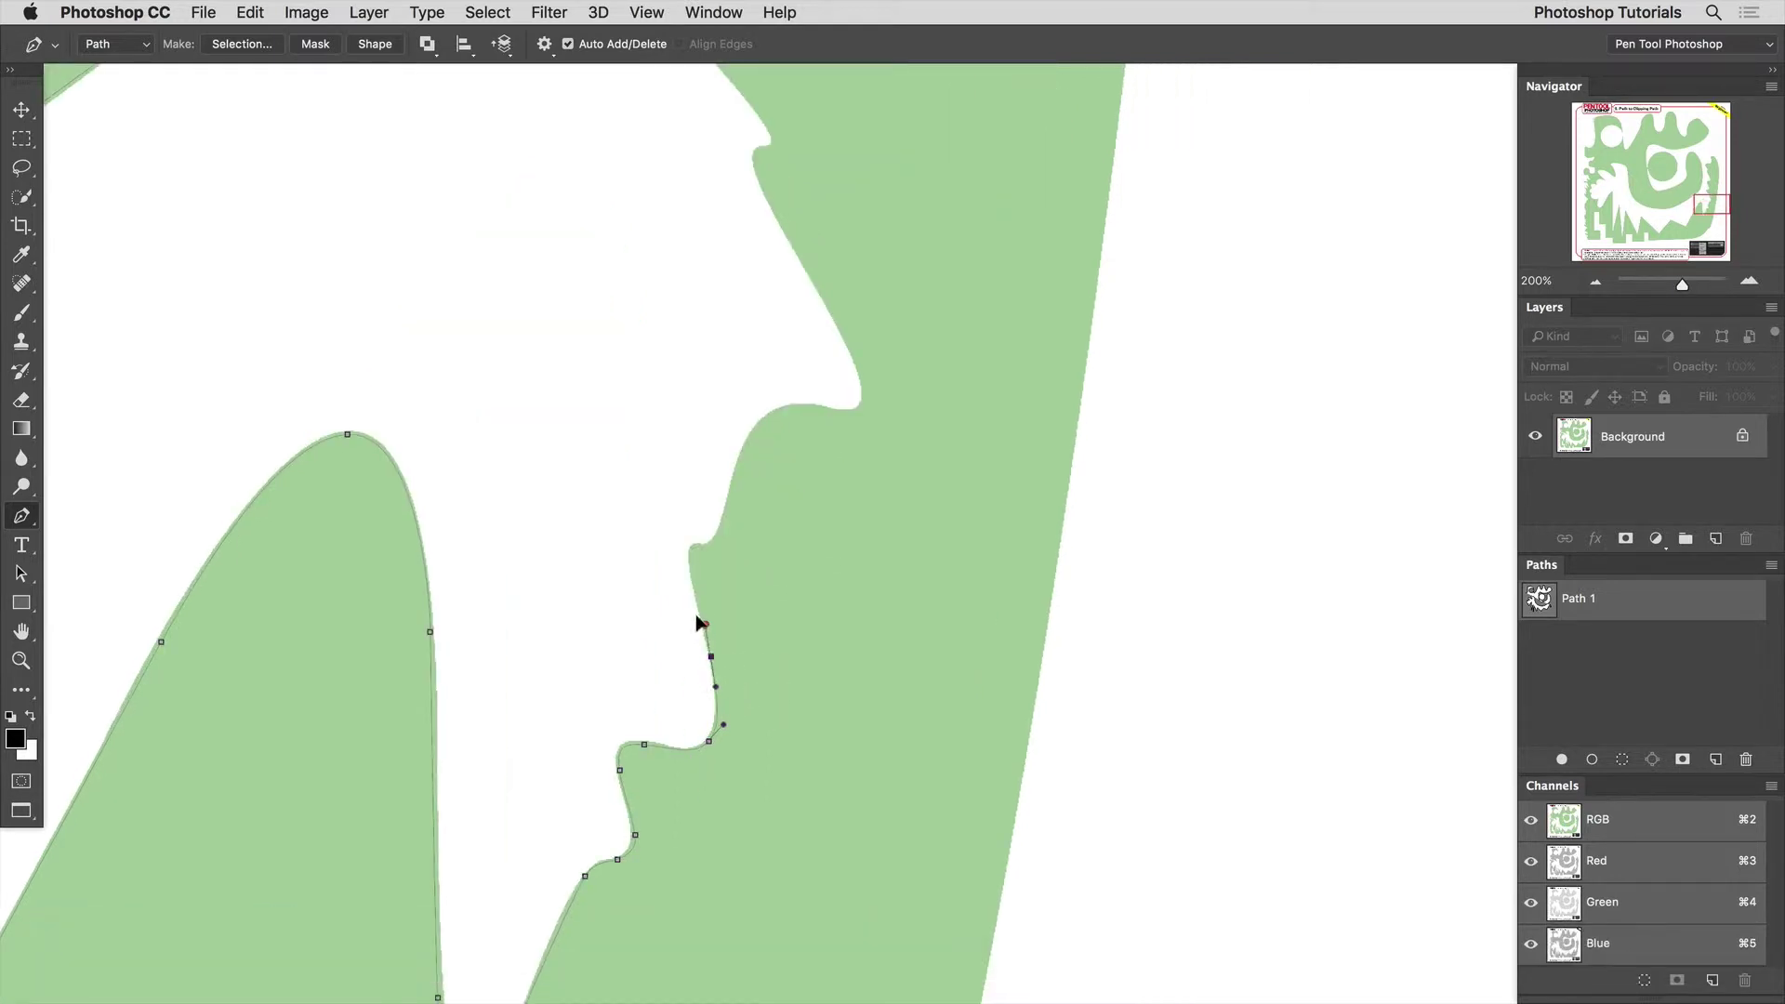
pyautogui.moveTo(690, 548); pyautogui.dragTo(729, 509)
pyautogui.press('space')
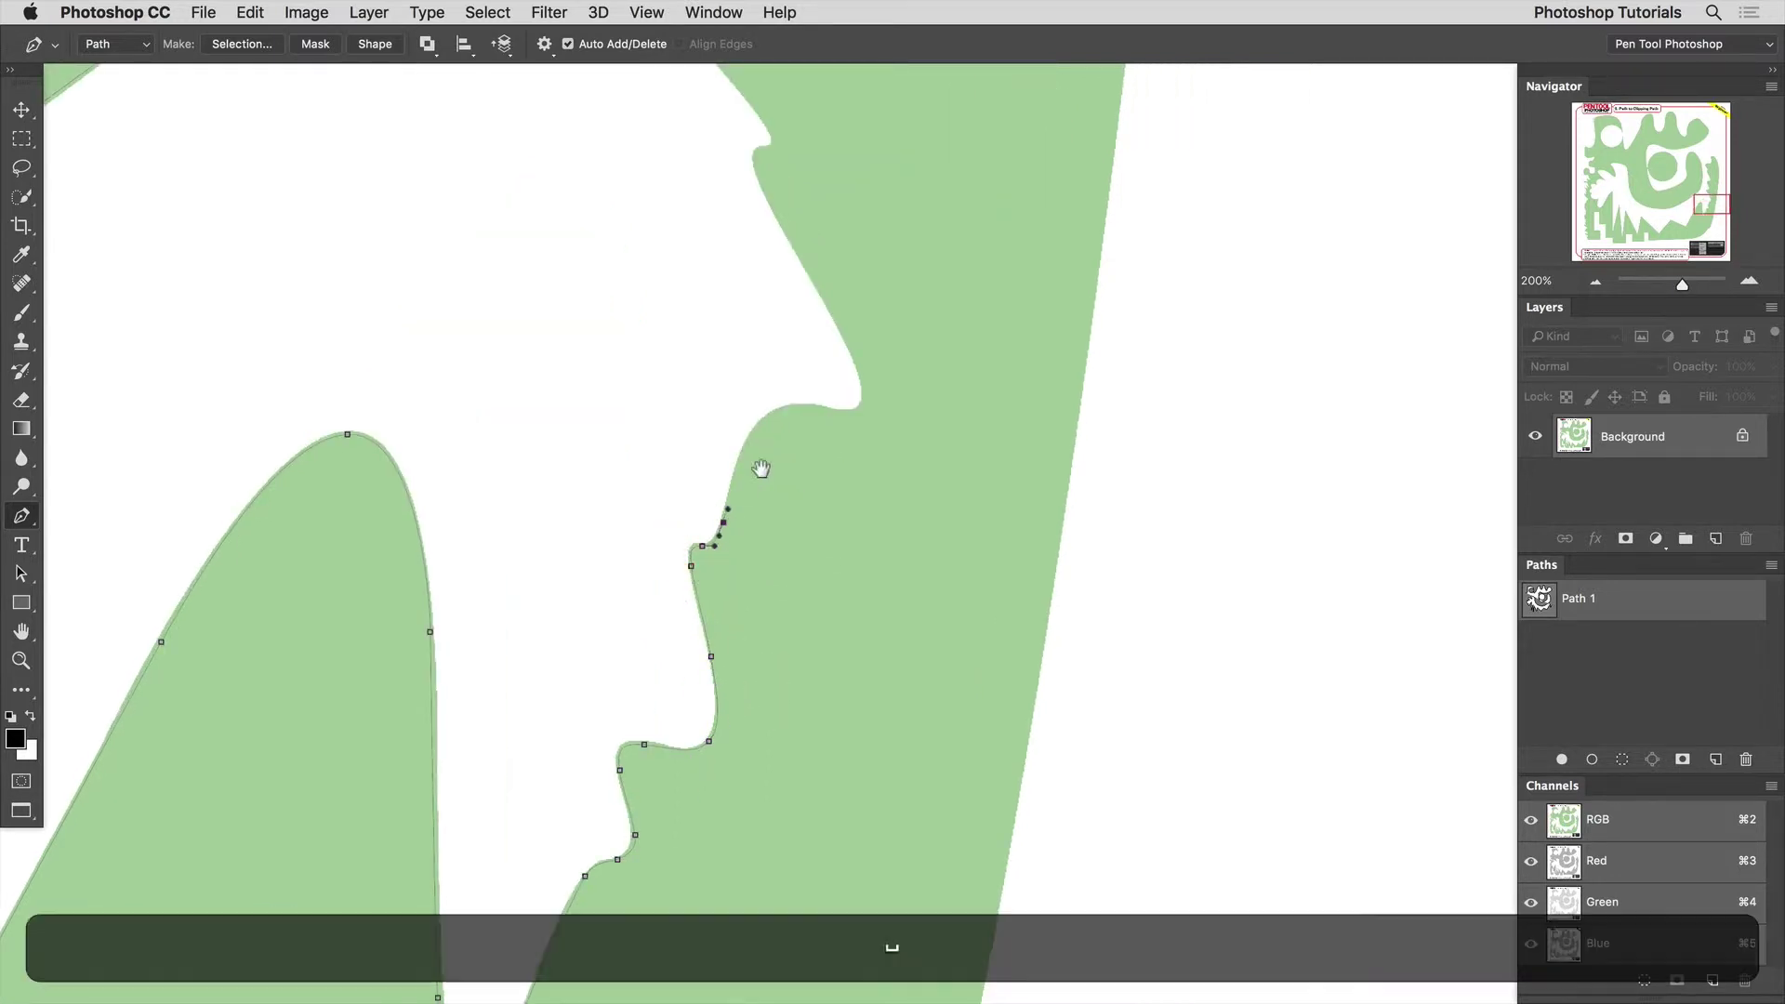
# Continue the path around the pointed white projection and up to the tiny notch on the wavy inner edge
pyautogui.moveTo(747, 431); pyautogui.dragTo(545, 628)
pyautogui.moveTo(661, 586); pyautogui.dragTo(650, 560)
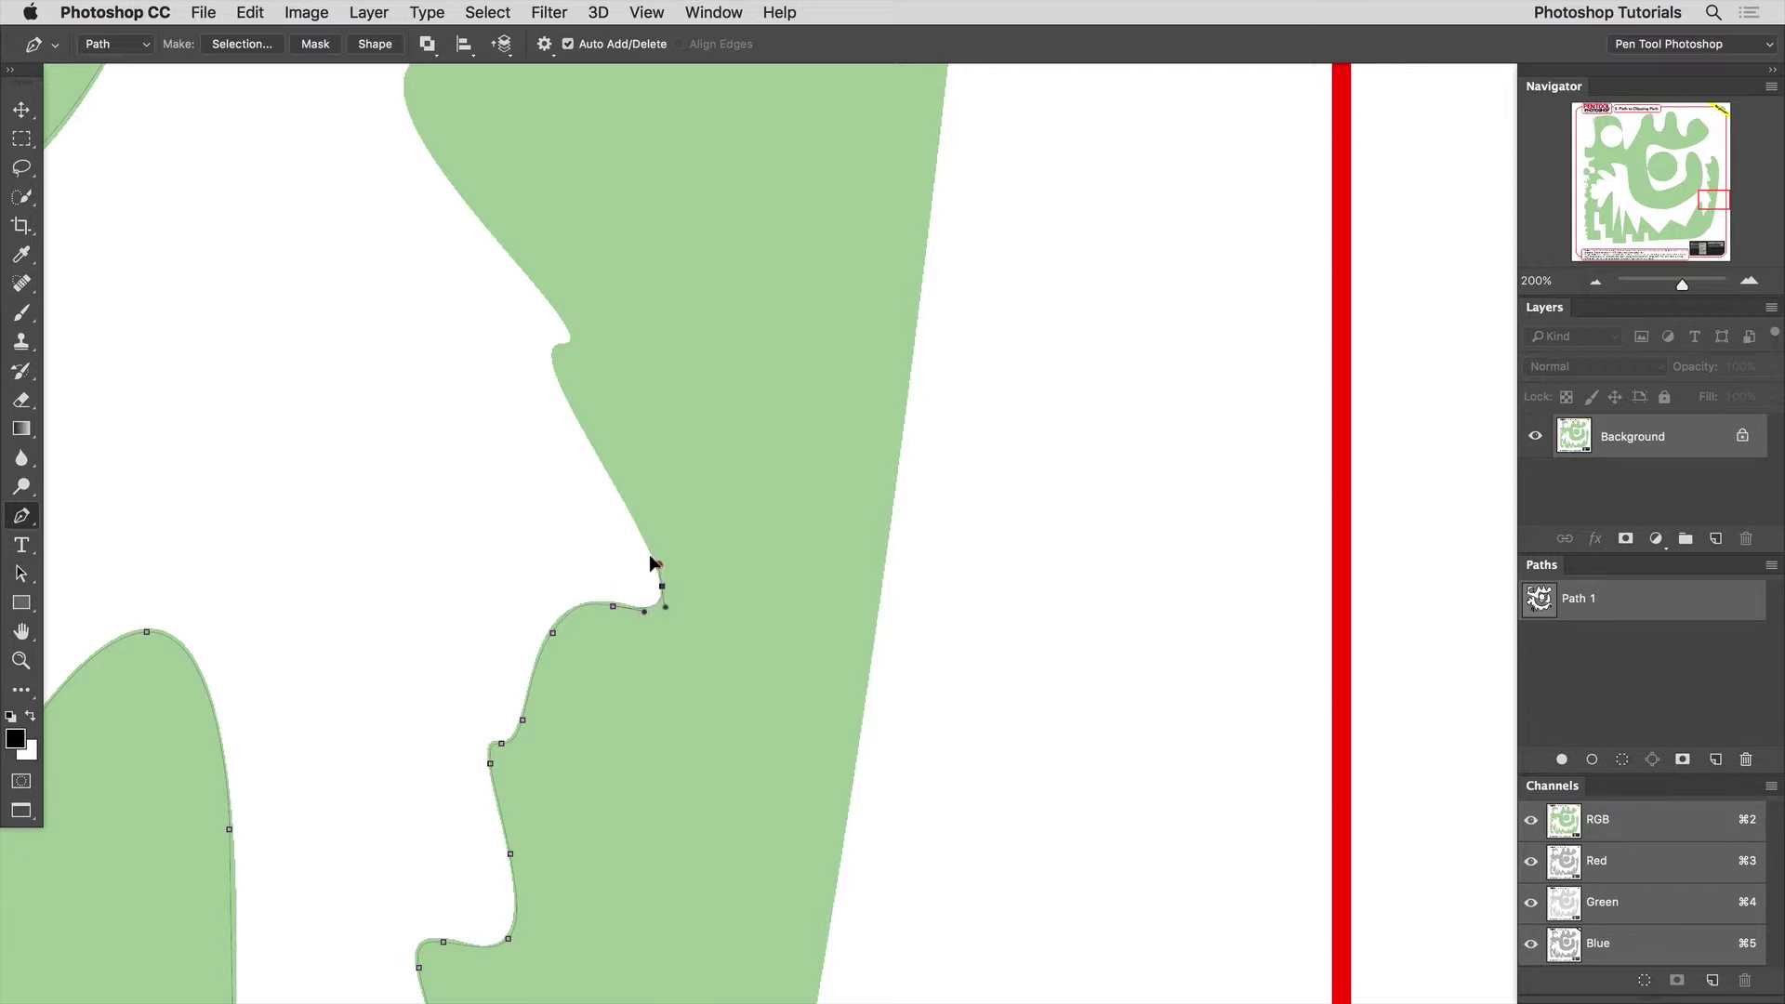
pyautogui.moveTo(584, 443); pyautogui.dragTo(541, 344)
pyautogui.press('Left')
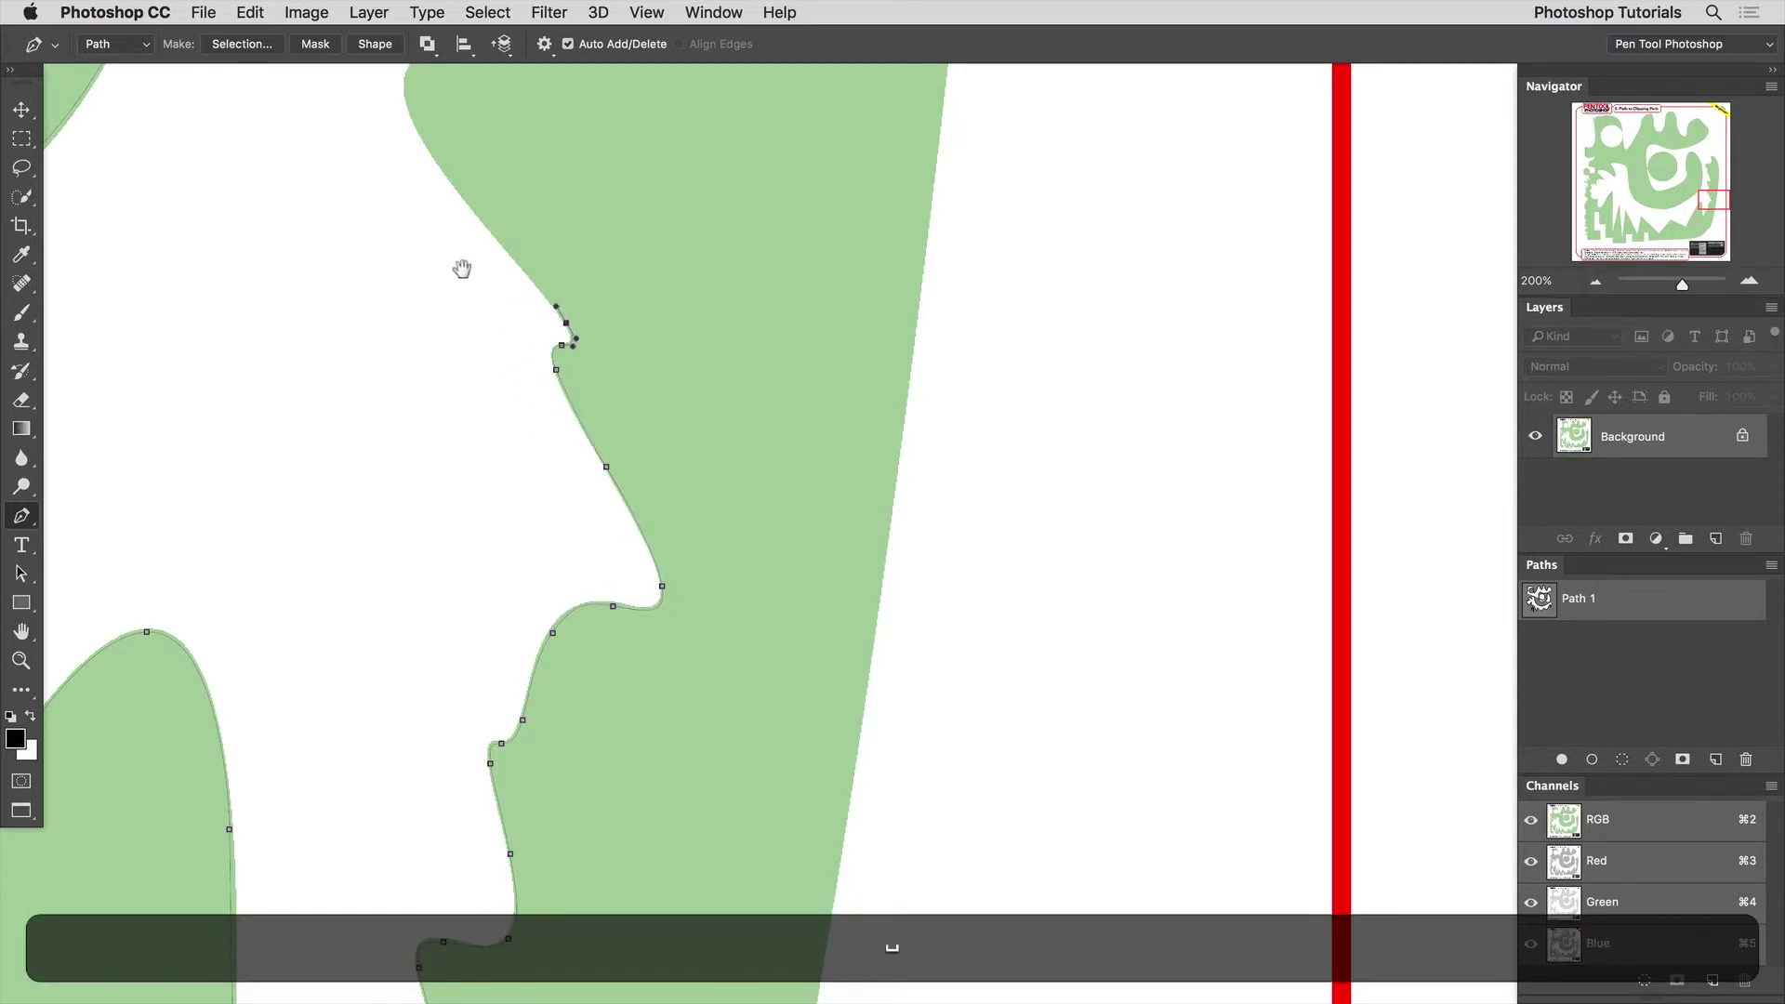
# Trace the next two rounded green bumps and the white hollows above them along the wavy inner edge
pyautogui.moveTo(462, 269); pyautogui.dragTo(388, 627)
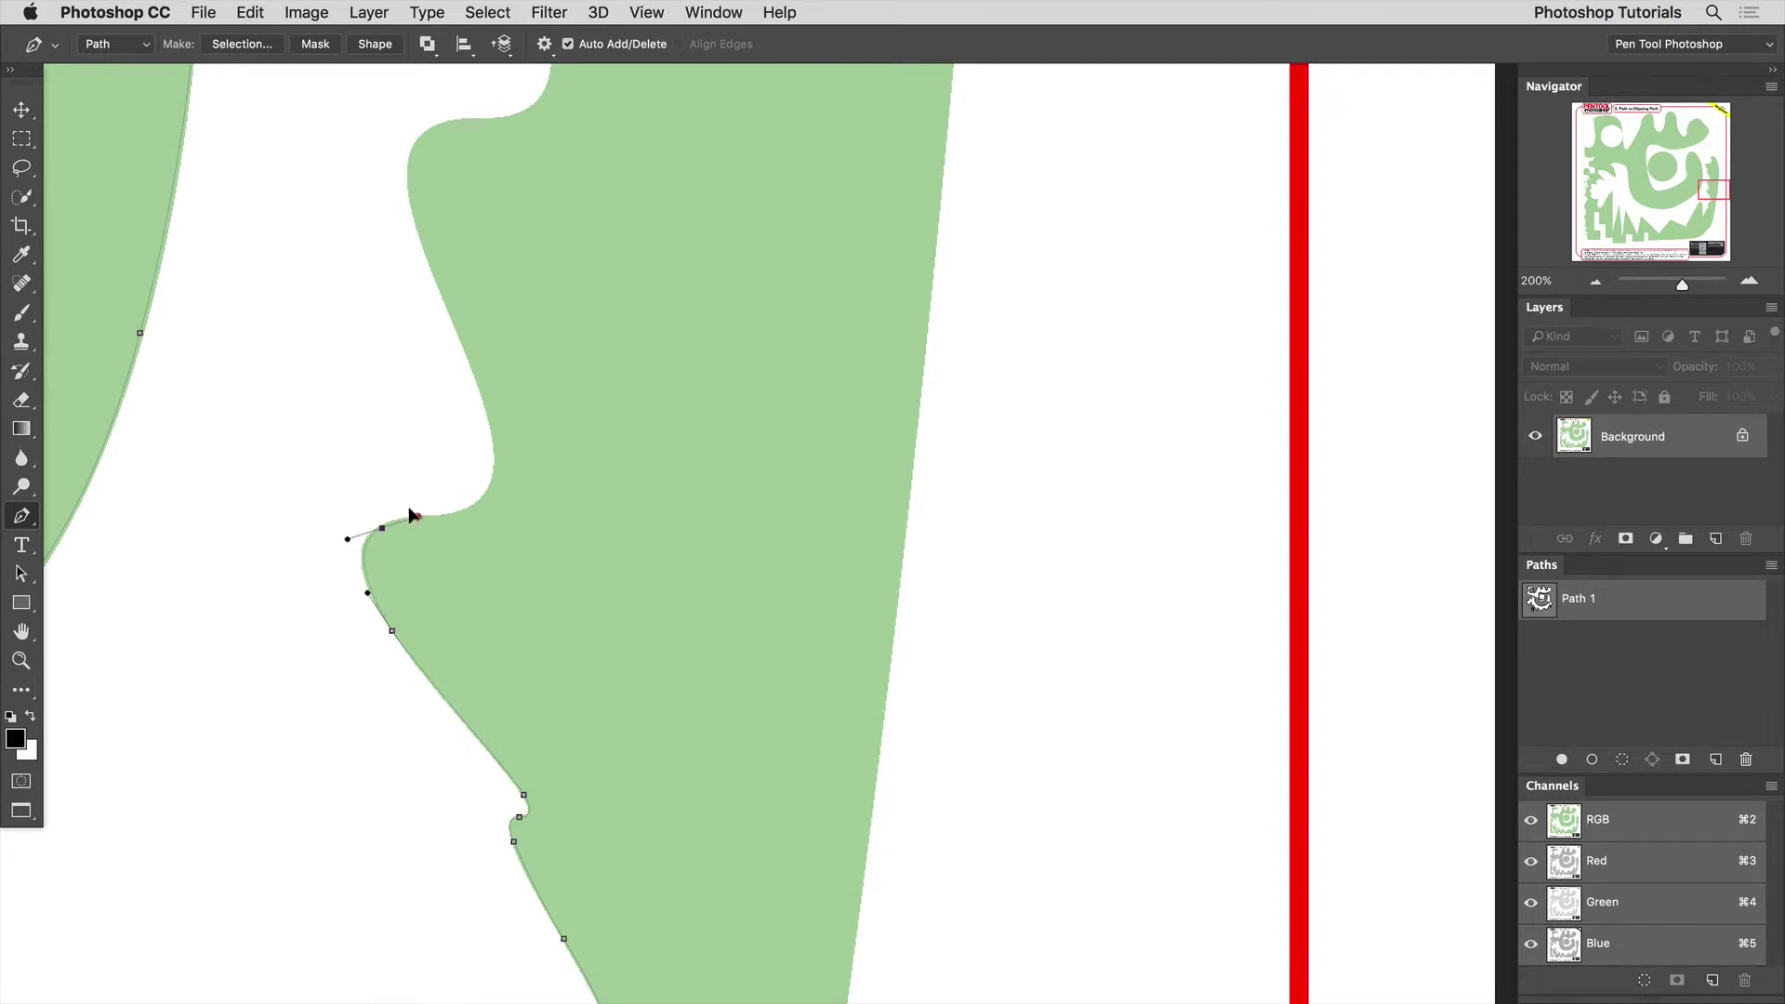
pyautogui.moveTo(417, 517); pyautogui.dragTo(421, 517)
pyautogui.moveTo(458, 513); pyautogui.dragTo(478, 509)
pyautogui.moveTo(492, 433); pyautogui.dragTo(481, 387)
pyautogui.moveTo(414, 222); pyautogui.dragTo(398, 609)
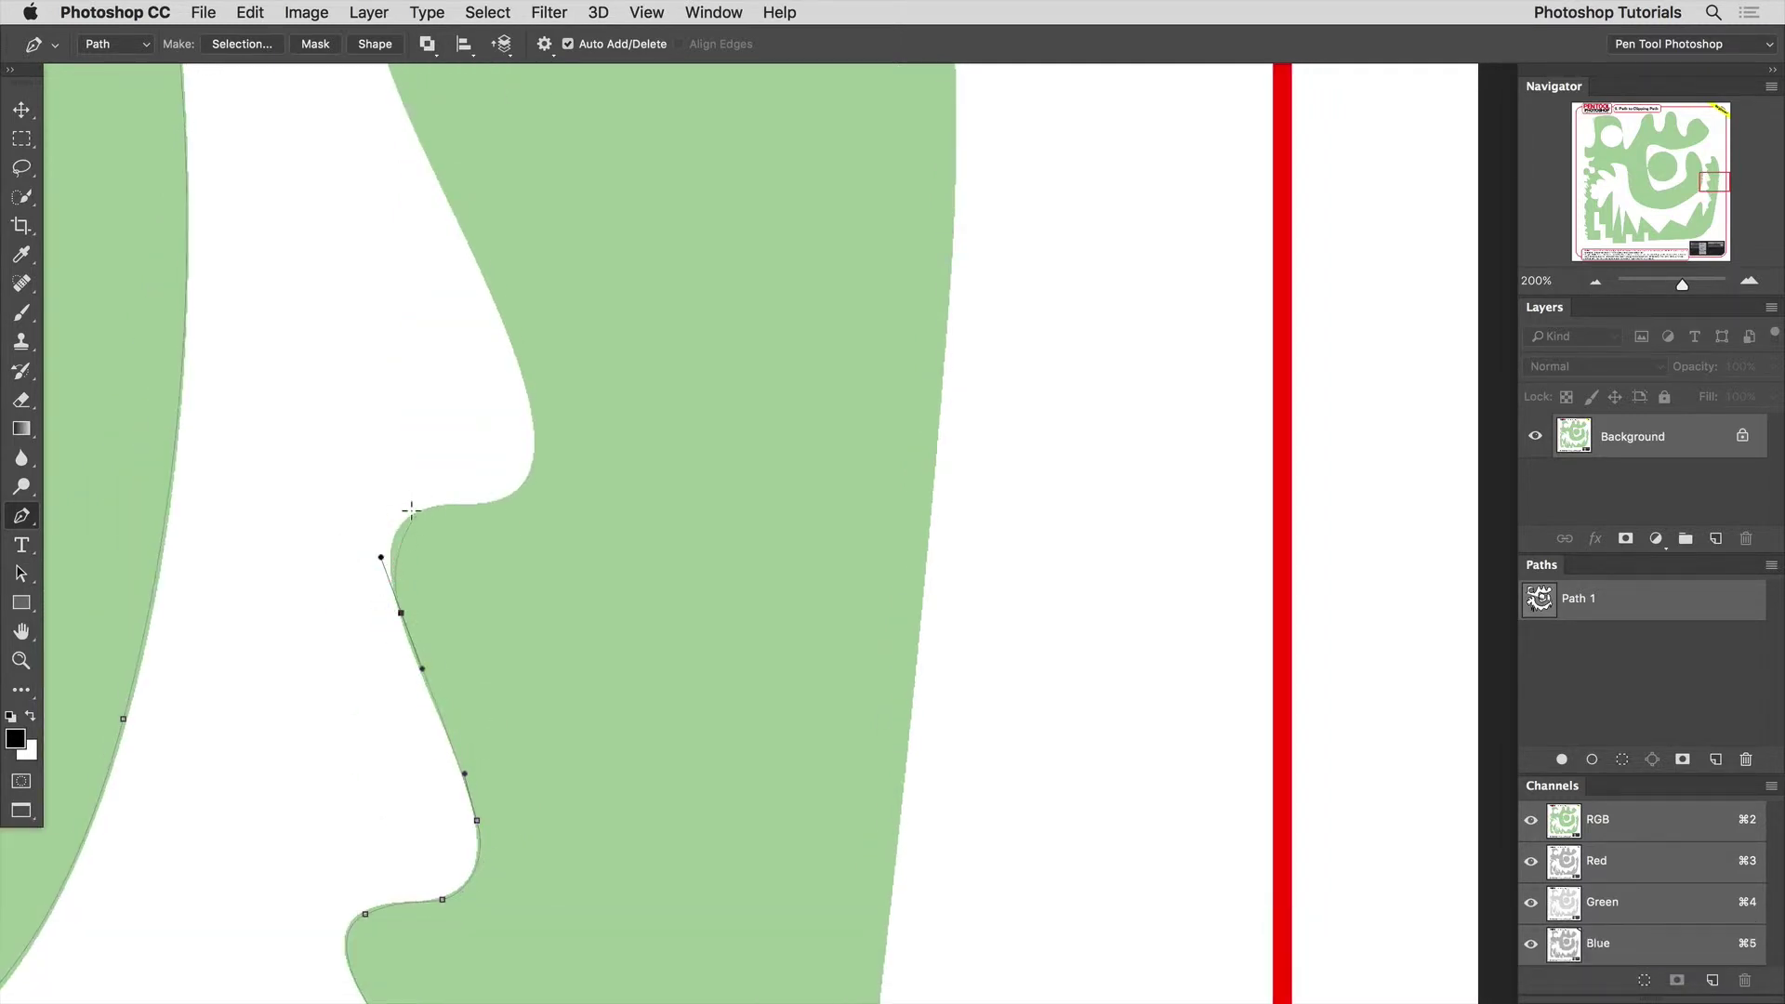
pyautogui.moveTo(441, 501); pyautogui.dragTo(442, 501)
pyautogui.moveTo(491, 506); pyautogui.dragTo(514, 499)
pyautogui.moveTo(535, 437); pyautogui.dragTo(530, 393)
# Trace the long wavy edge up to the next green bump and around the small white notch above it
pyautogui.moveTo(530, 381); pyautogui.dragTo(595, 615)
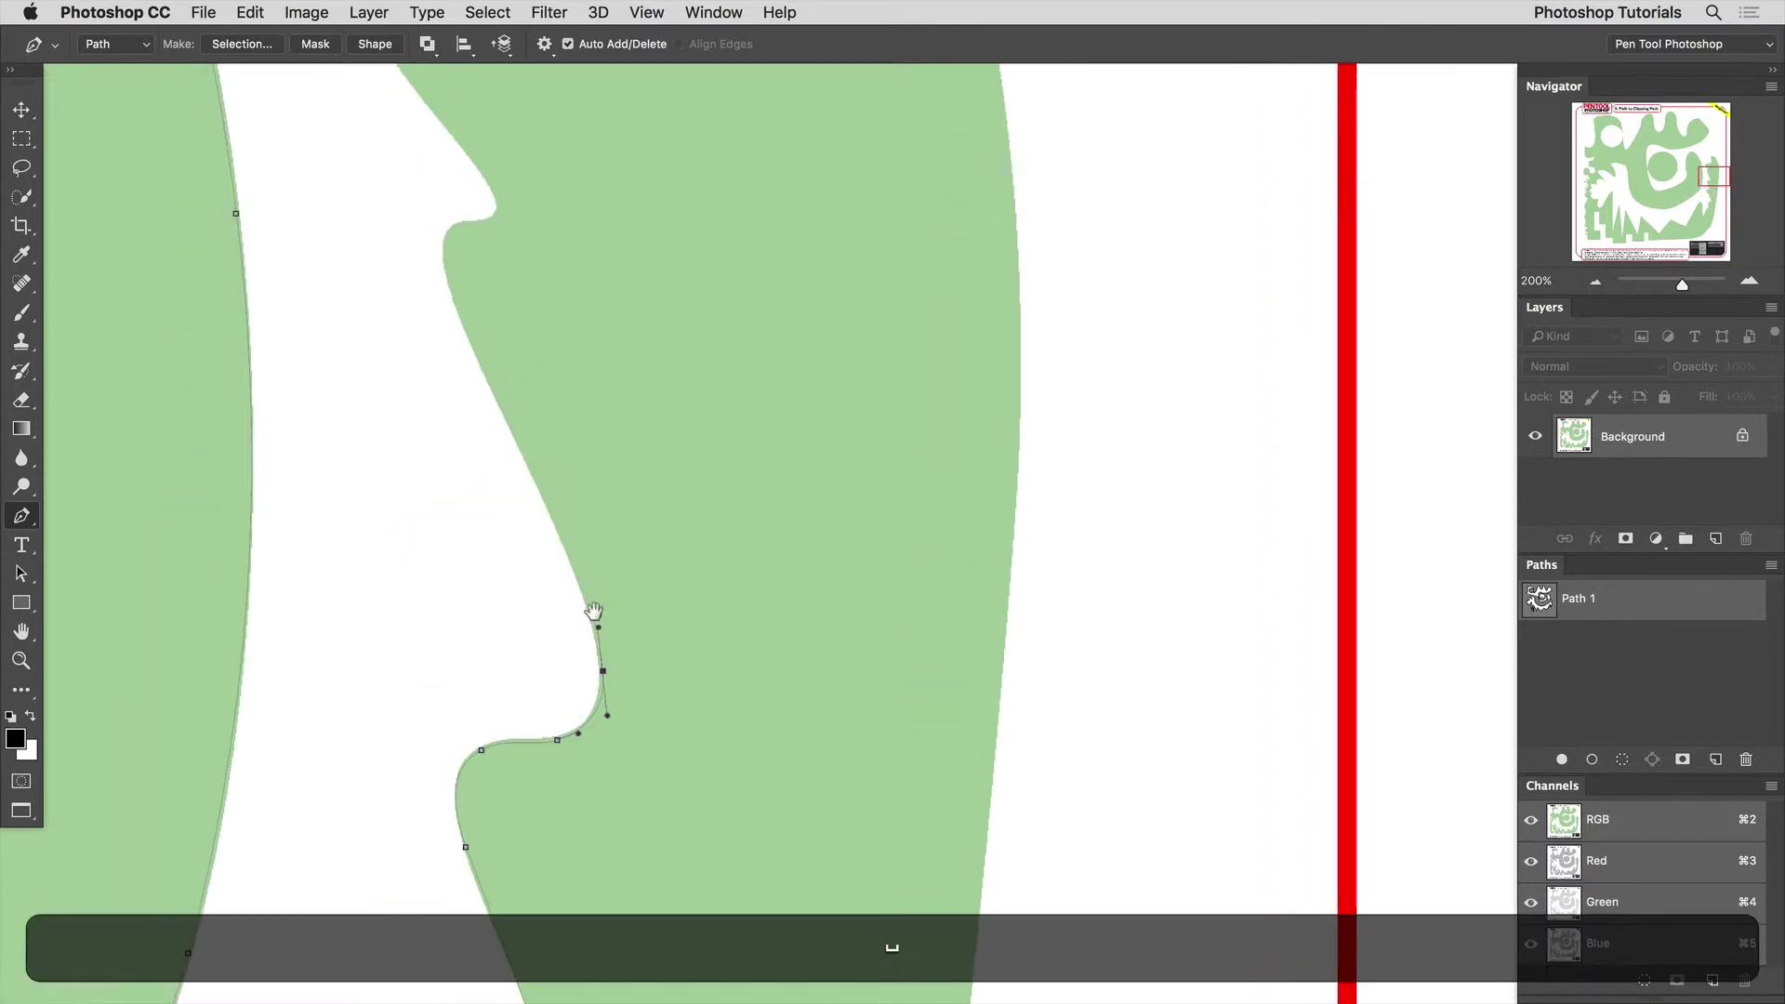
pyautogui.press('Left')
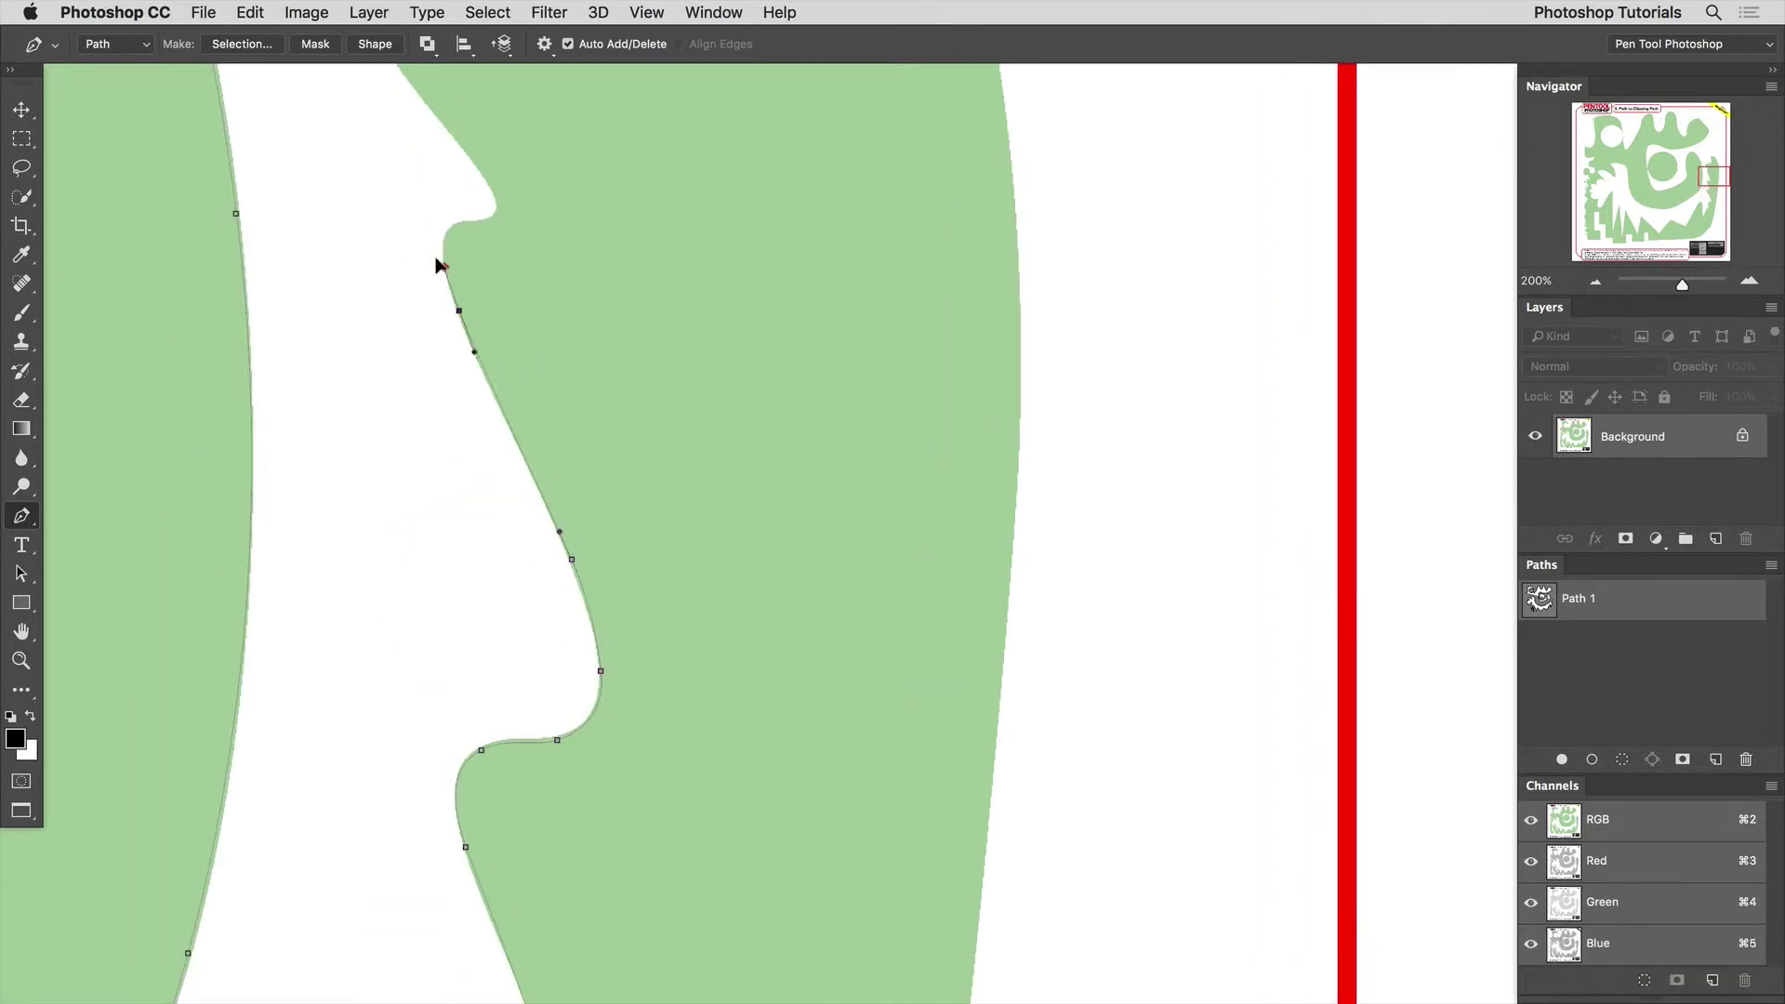
pyautogui.moveTo(446, 267); pyautogui.dragTo(445, 267)
pyautogui.moveTo(445, 257); pyautogui.dragTo(497, 479)
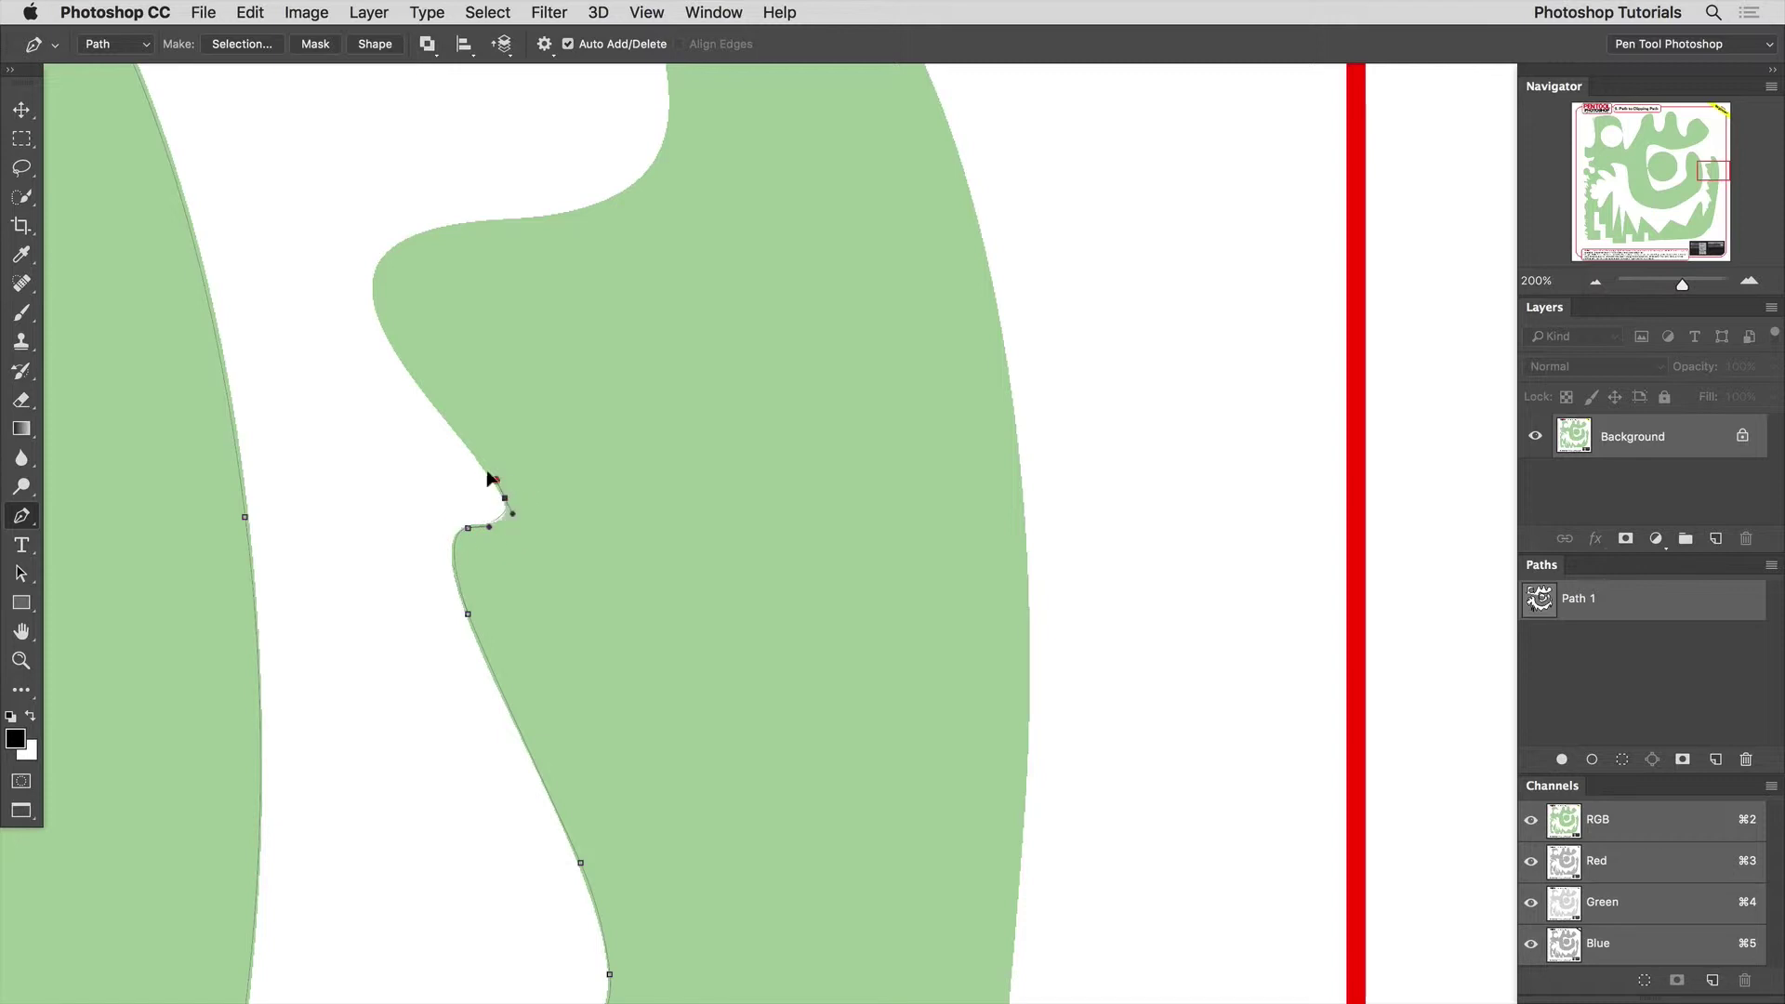
# Trace the wide green bump and the concave curve leading up to the inner side of the rounded tip
pyautogui.moveTo(428, 395); pyautogui.dragTo(412, 377)
pyautogui.moveTo(419, 235); pyautogui.dragTo(342, 409)
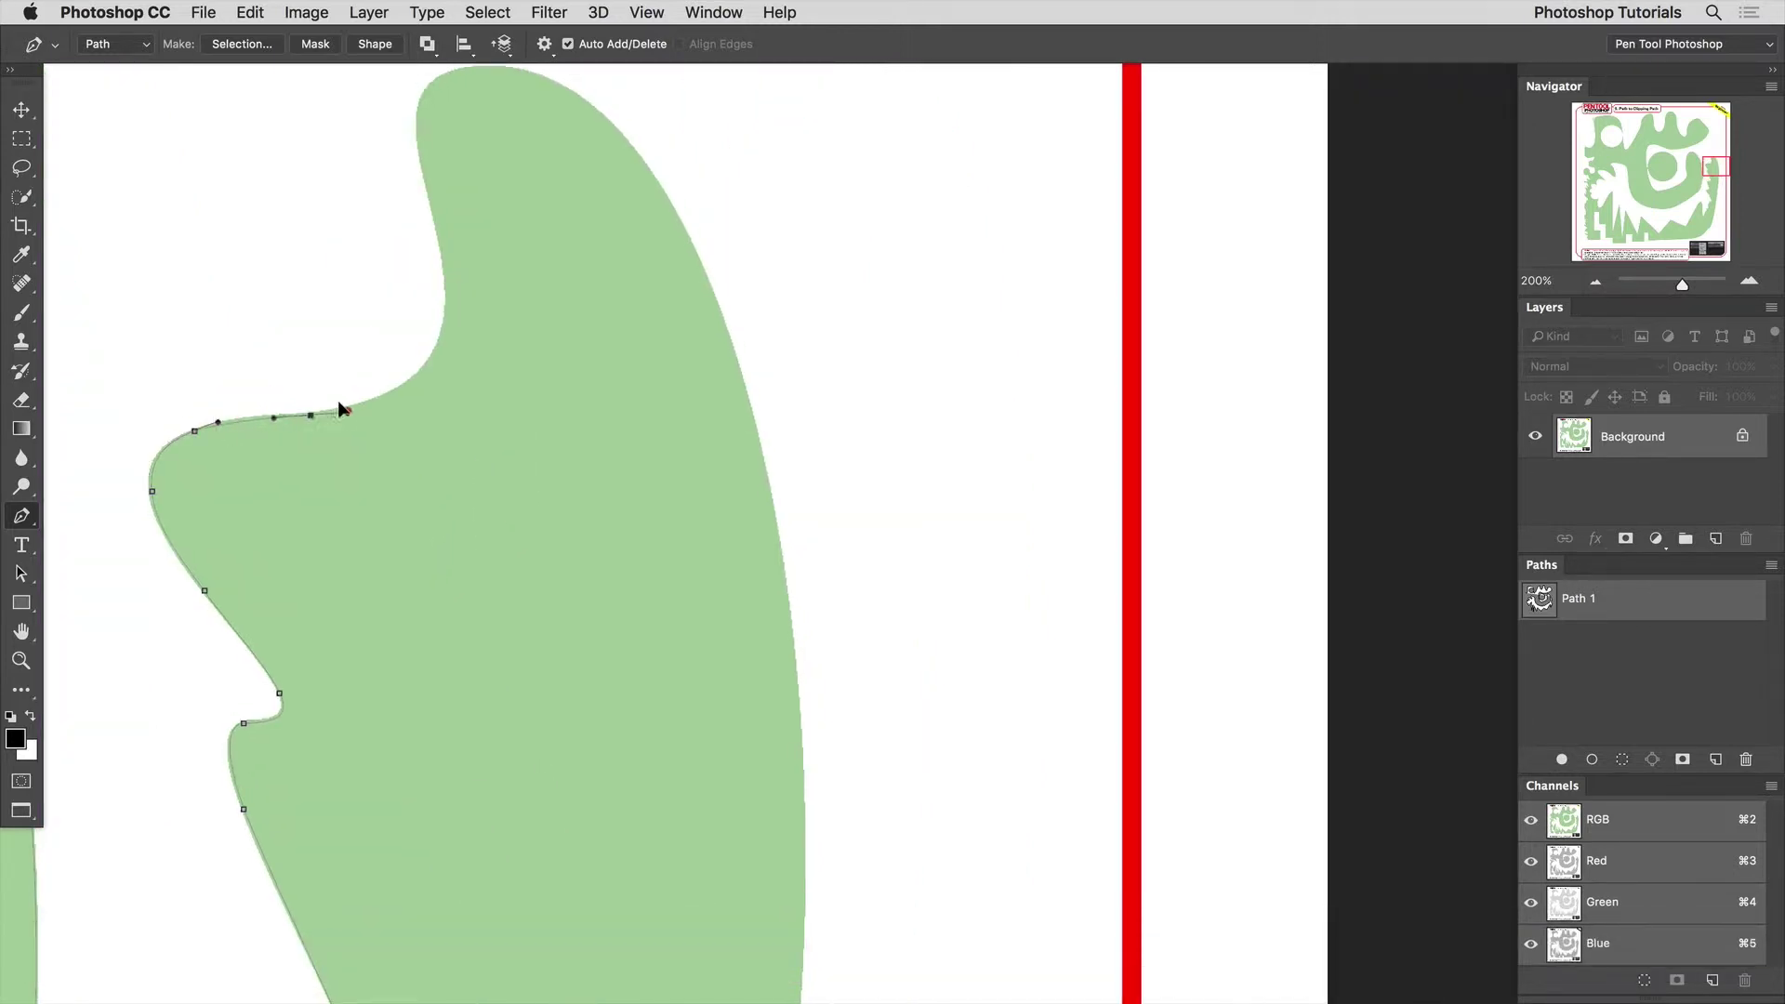
pyautogui.moveTo(449, 327); pyautogui.dragTo(367, 513)
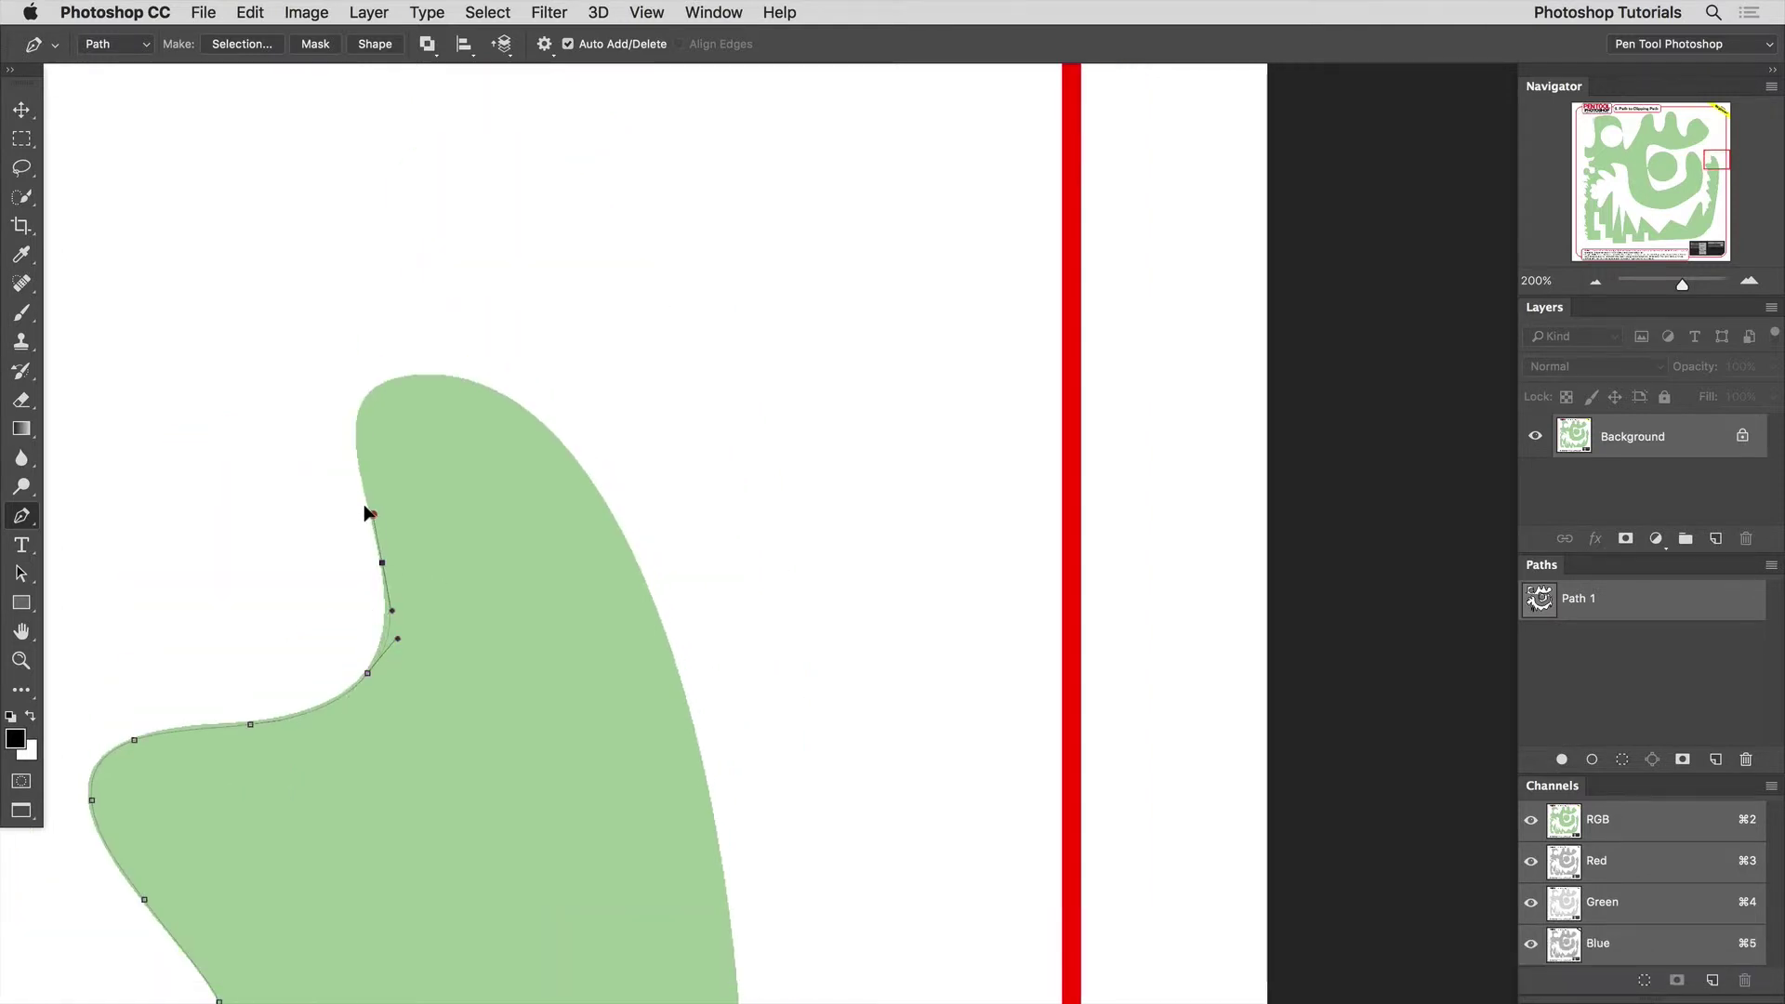
# Trace over the green arm's rounded tip and down its outer edge, returning the view to 100% magnification
pyautogui.moveTo(361, 426); pyautogui.dragTo(506, 391)
pyautogui.moveTo(601, 498); pyautogui.dragTo(649, 573)
pyautogui.moveTo(709, 799); pyautogui.dragTo(726, 907)
pyautogui.press('super+minus')
pyautogui.press('super+minus')
pyautogui.keyDown('super'); pyautogui.click(714, 576); pyautogui.keyUp('super')
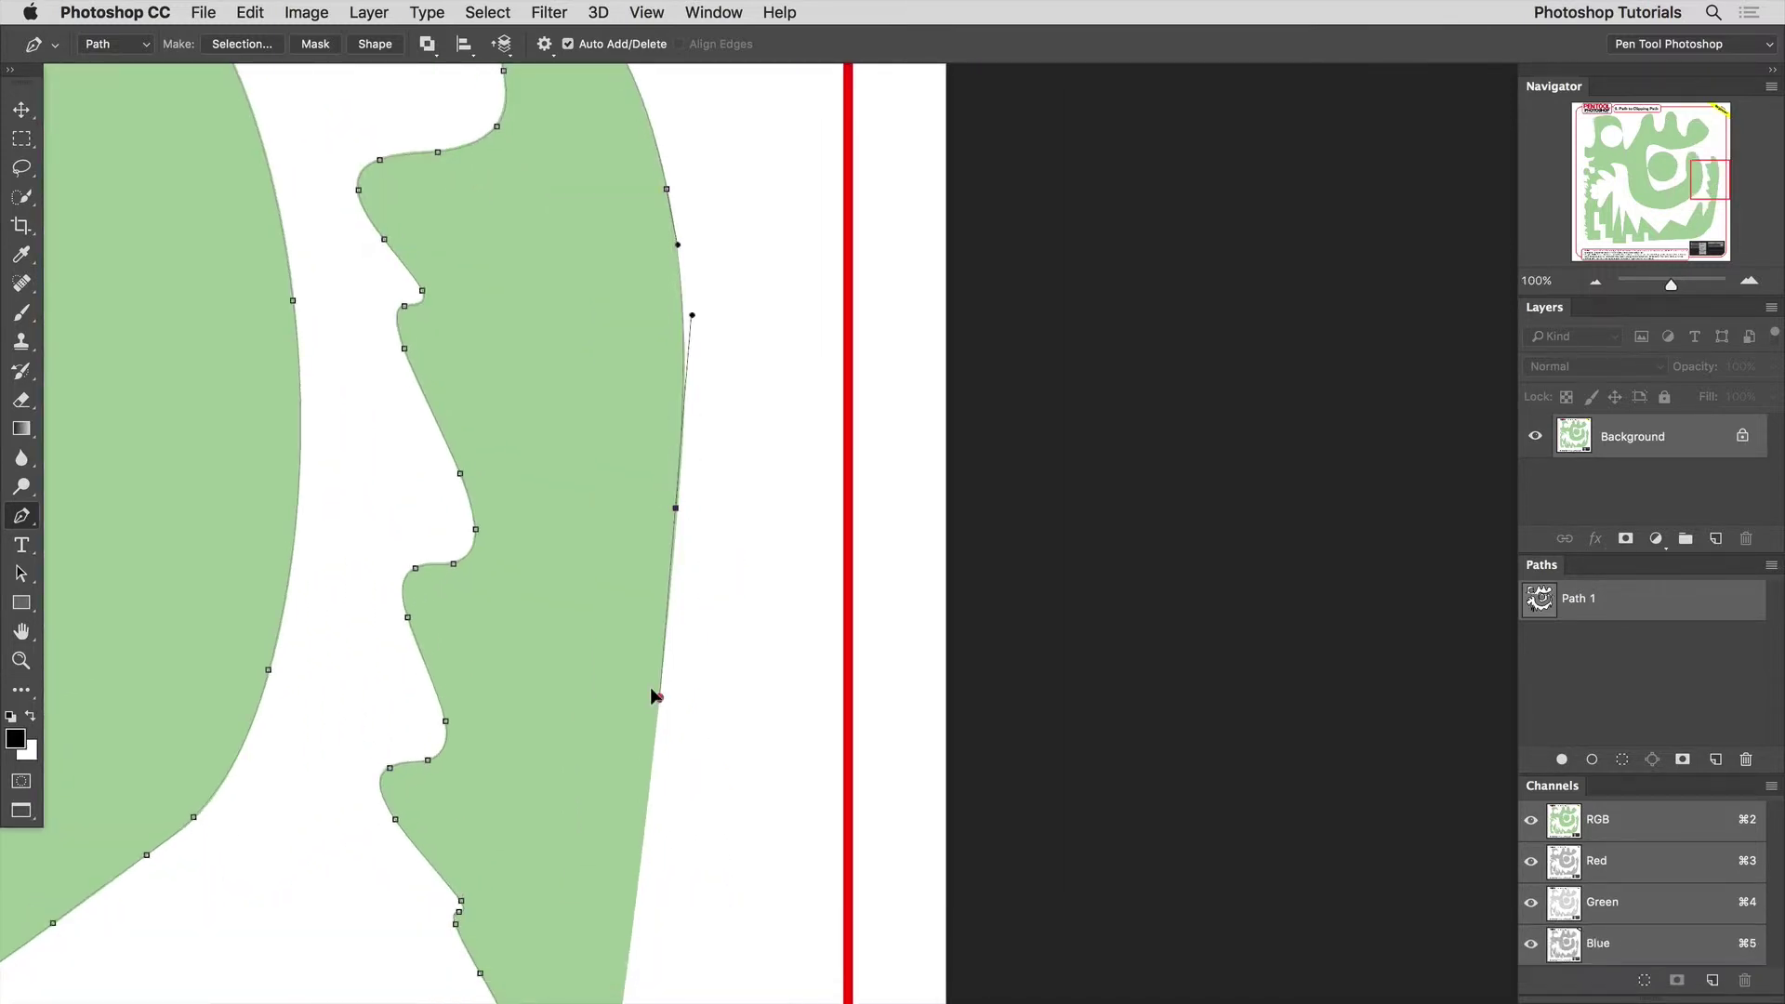
# Trace the green arm's long outer edge down to the bend near its base
pyautogui.moveTo(664, 720); pyautogui.dragTo(697, 266)
pyautogui.moveTo(652, 563); pyautogui.dragTo(684, 238)
pyautogui.moveTo(619, 648); pyautogui.dragTo(589, 756)
pyautogui.moveTo(676, 545); pyautogui.dragTo(743, 205)
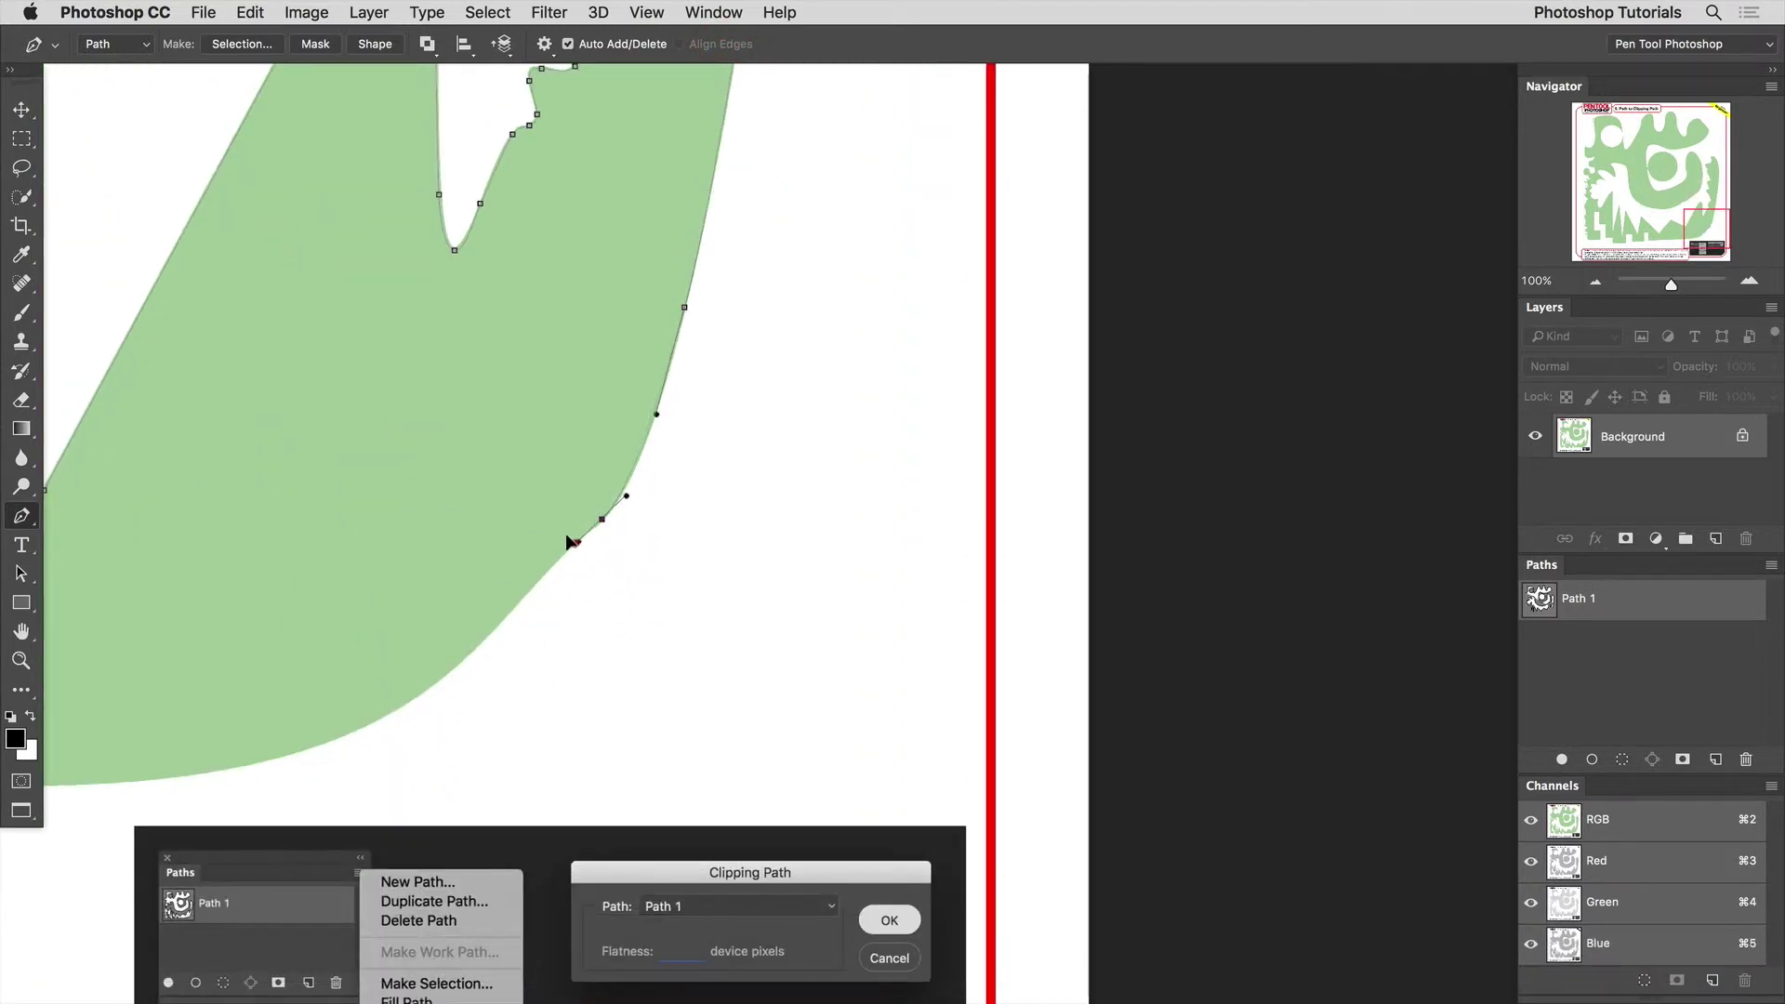
# Continue the path from the bend around the shape's large lower outer curve onto its nearly straight bottom edge
pyautogui.moveTo(575, 543); pyautogui.dragTo(570, 549)
pyautogui.moveTo(563, 550); pyautogui.dragTo(624, 516)
pyautogui.moveTo(716, 421); pyautogui.dragTo(727, 410)
pyautogui.moveTo(588, 460); pyautogui.dragTo(694, 331)
pyautogui.press('Down')
pyautogui.press('Down')
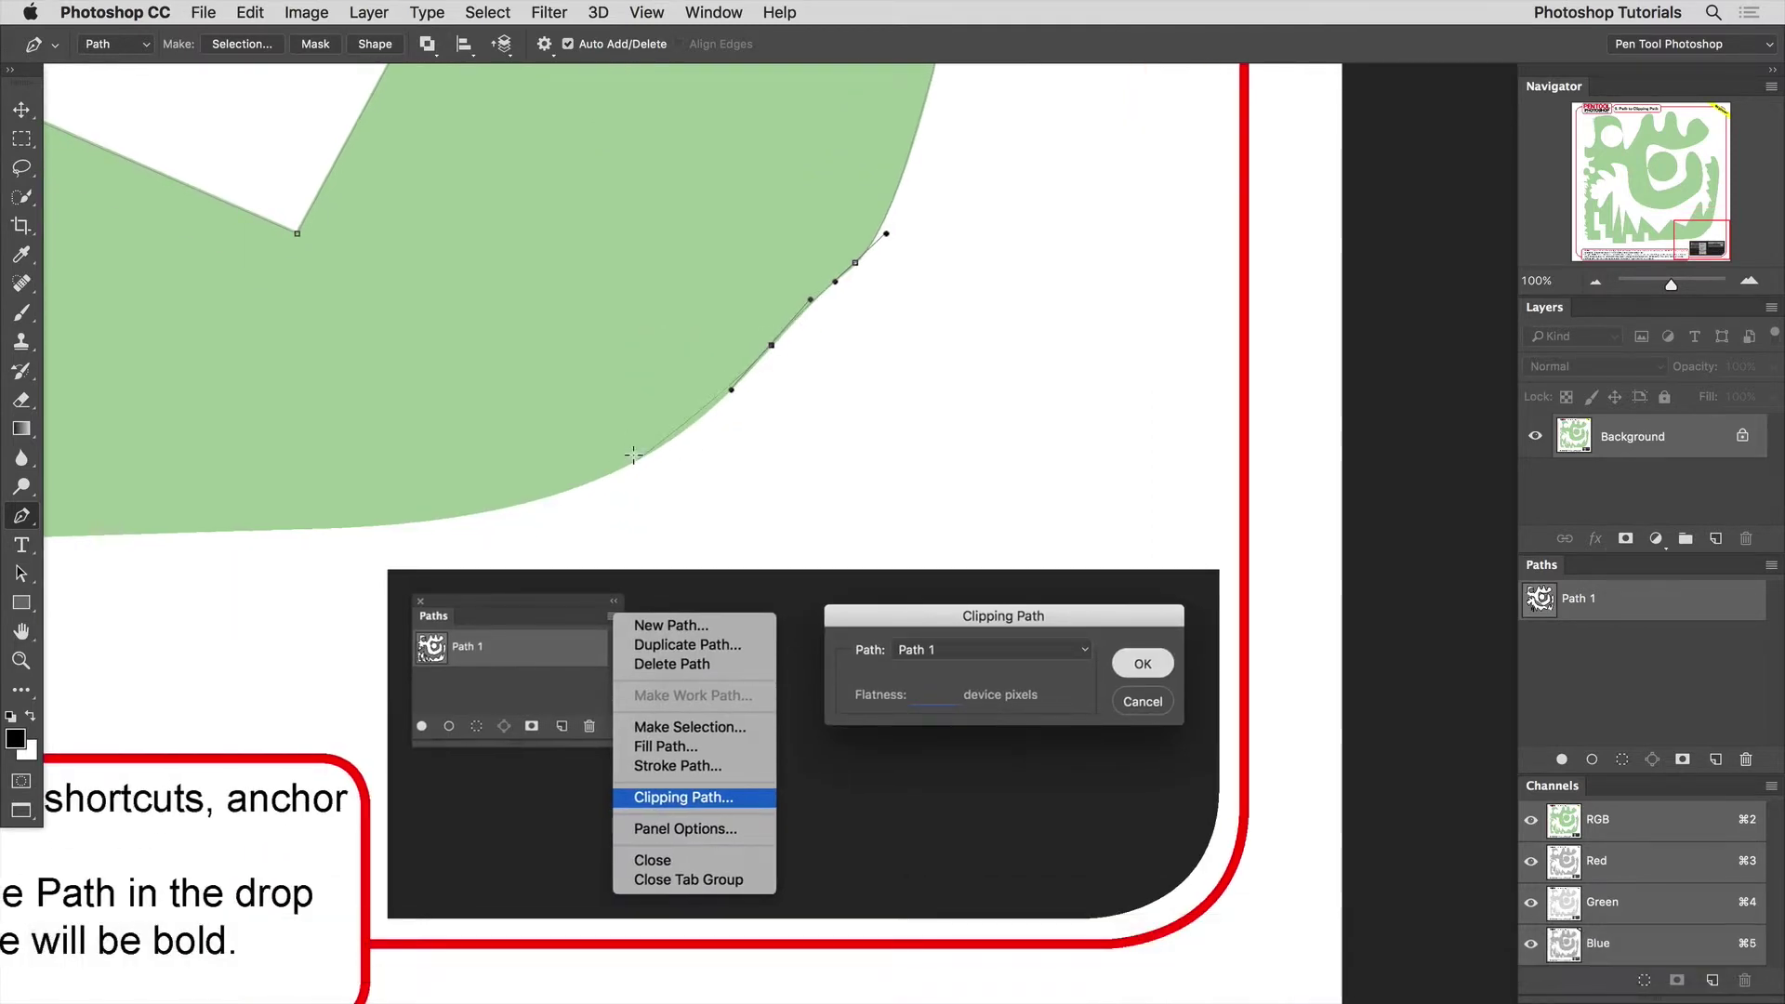
pyautogui.moveTo(637, 459)
pyautogui.mouseDown()
pyautogui.moveTo(578, 490)
pyautogui.moveTo(995, 383)
pyautogui.mouseUp()
pyautogui.moveTo(864, 410)
pyautogui.mouseDown()
pyautogui.moveTo(779, 422)
pyautogui.moveTo(1042, 389)
pyautogui.mouseUp()
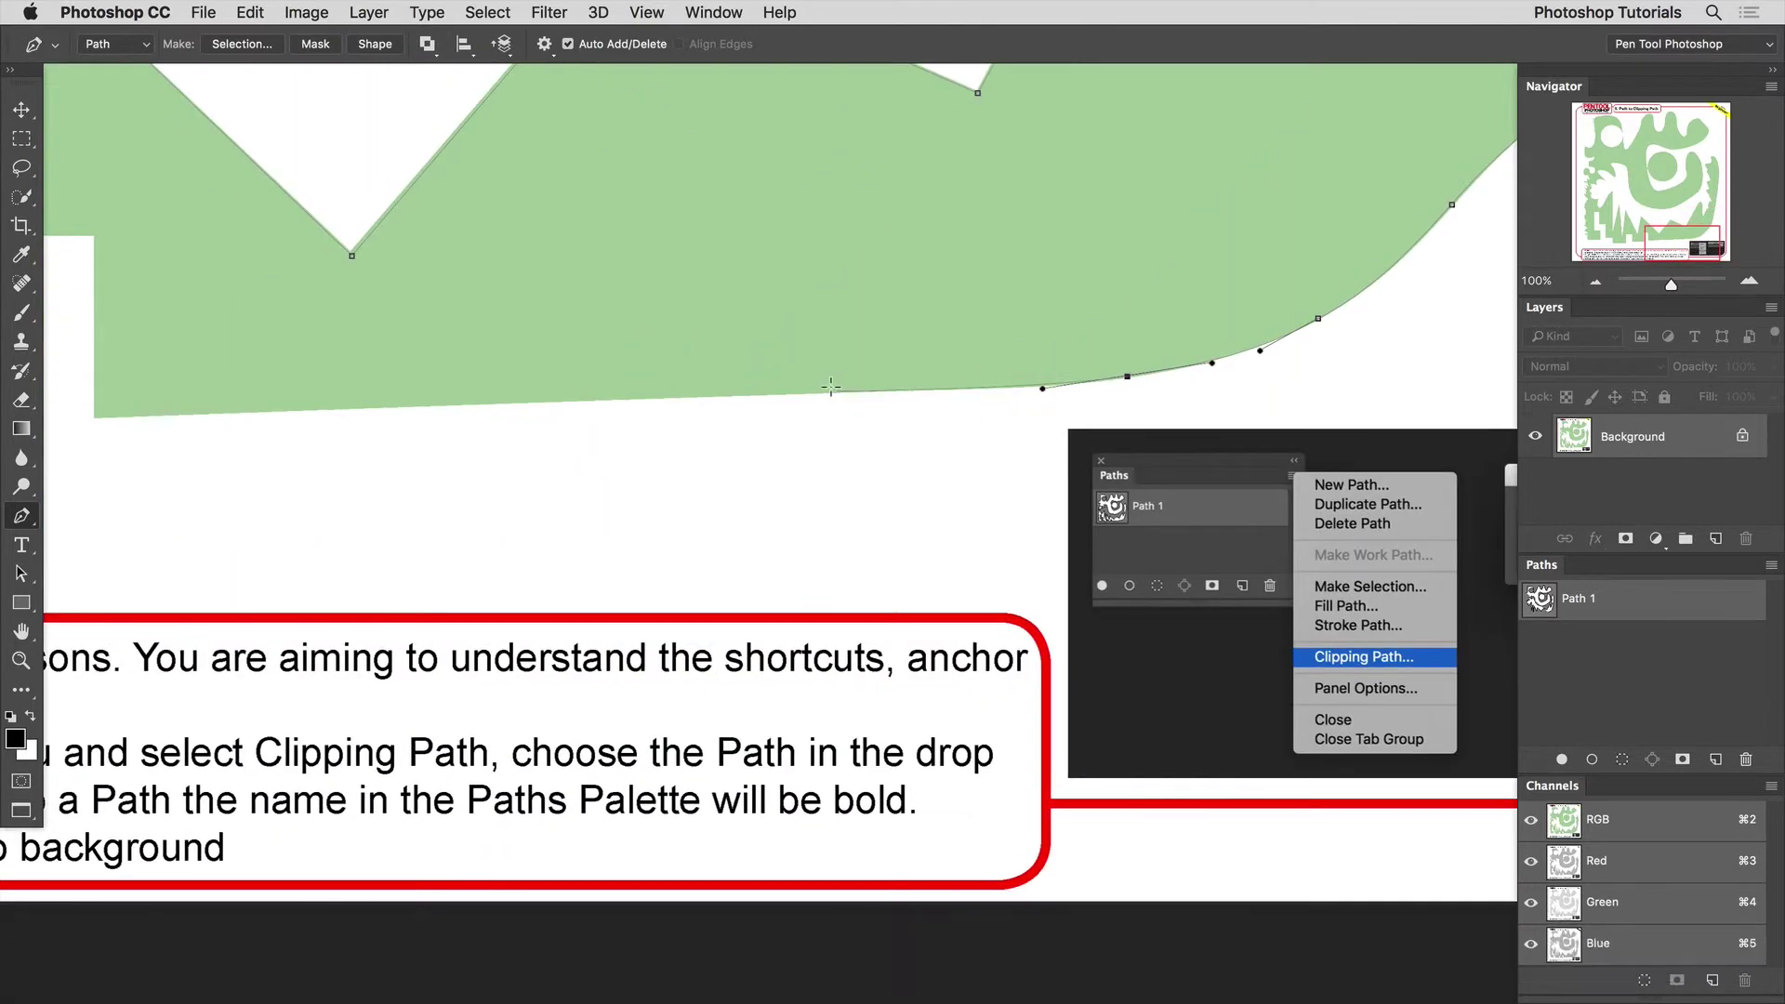
# Extend the path along the shape's bottom edge to its corner and trace around the narrow rectangular notch with corner points
pyautogui.hscroll(-5, 831, 385)
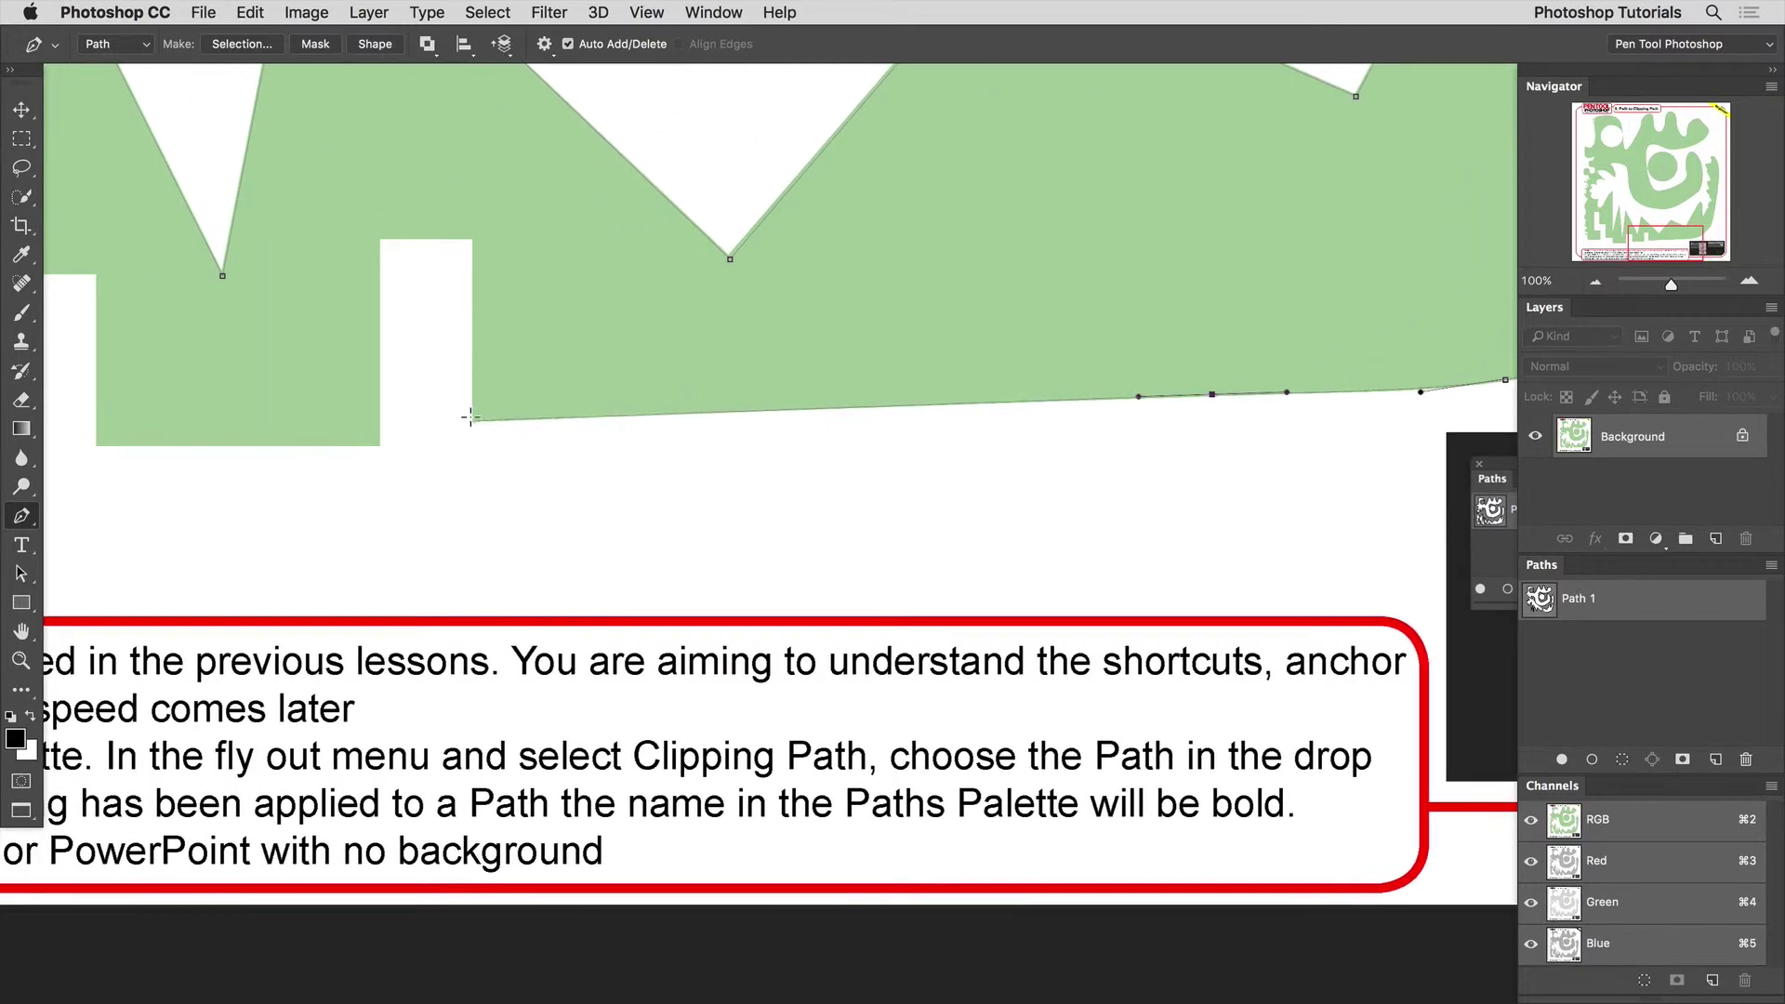
pyautogui.scroll(2, 642, 545)
pyautogui.hscroll(-3, 641, 546)
pyautogui.press('super+z')
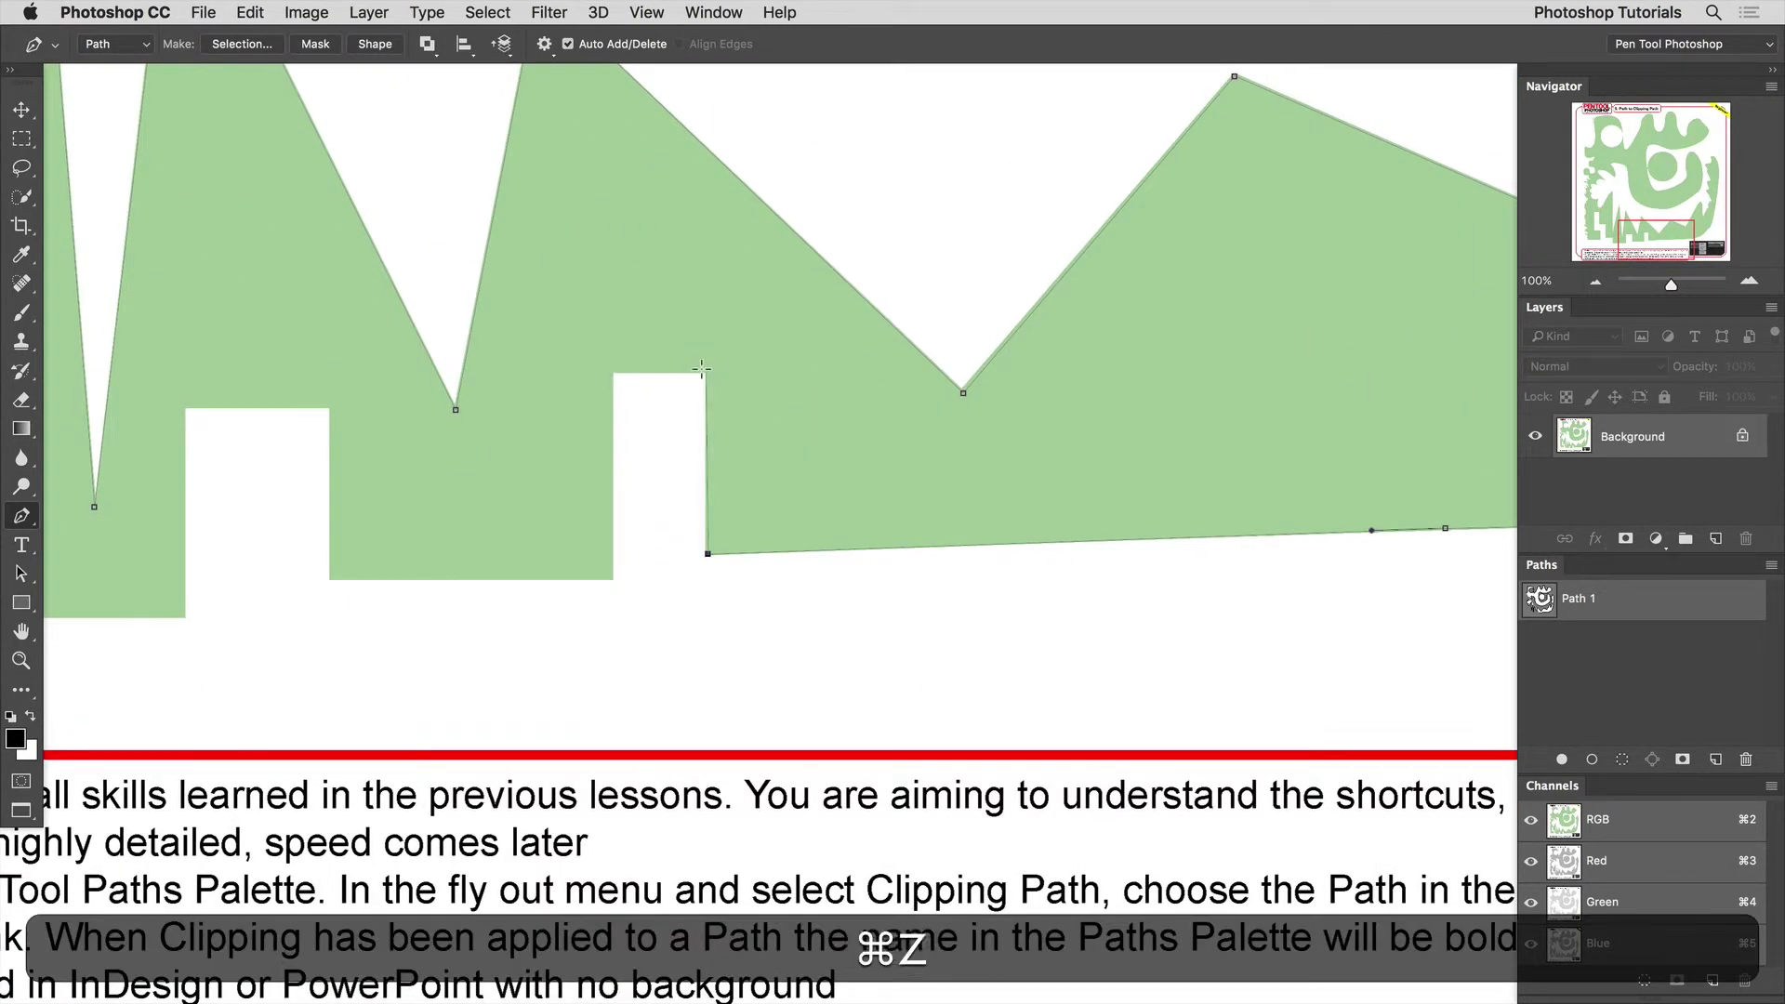
pyautogui.click(612, 372)
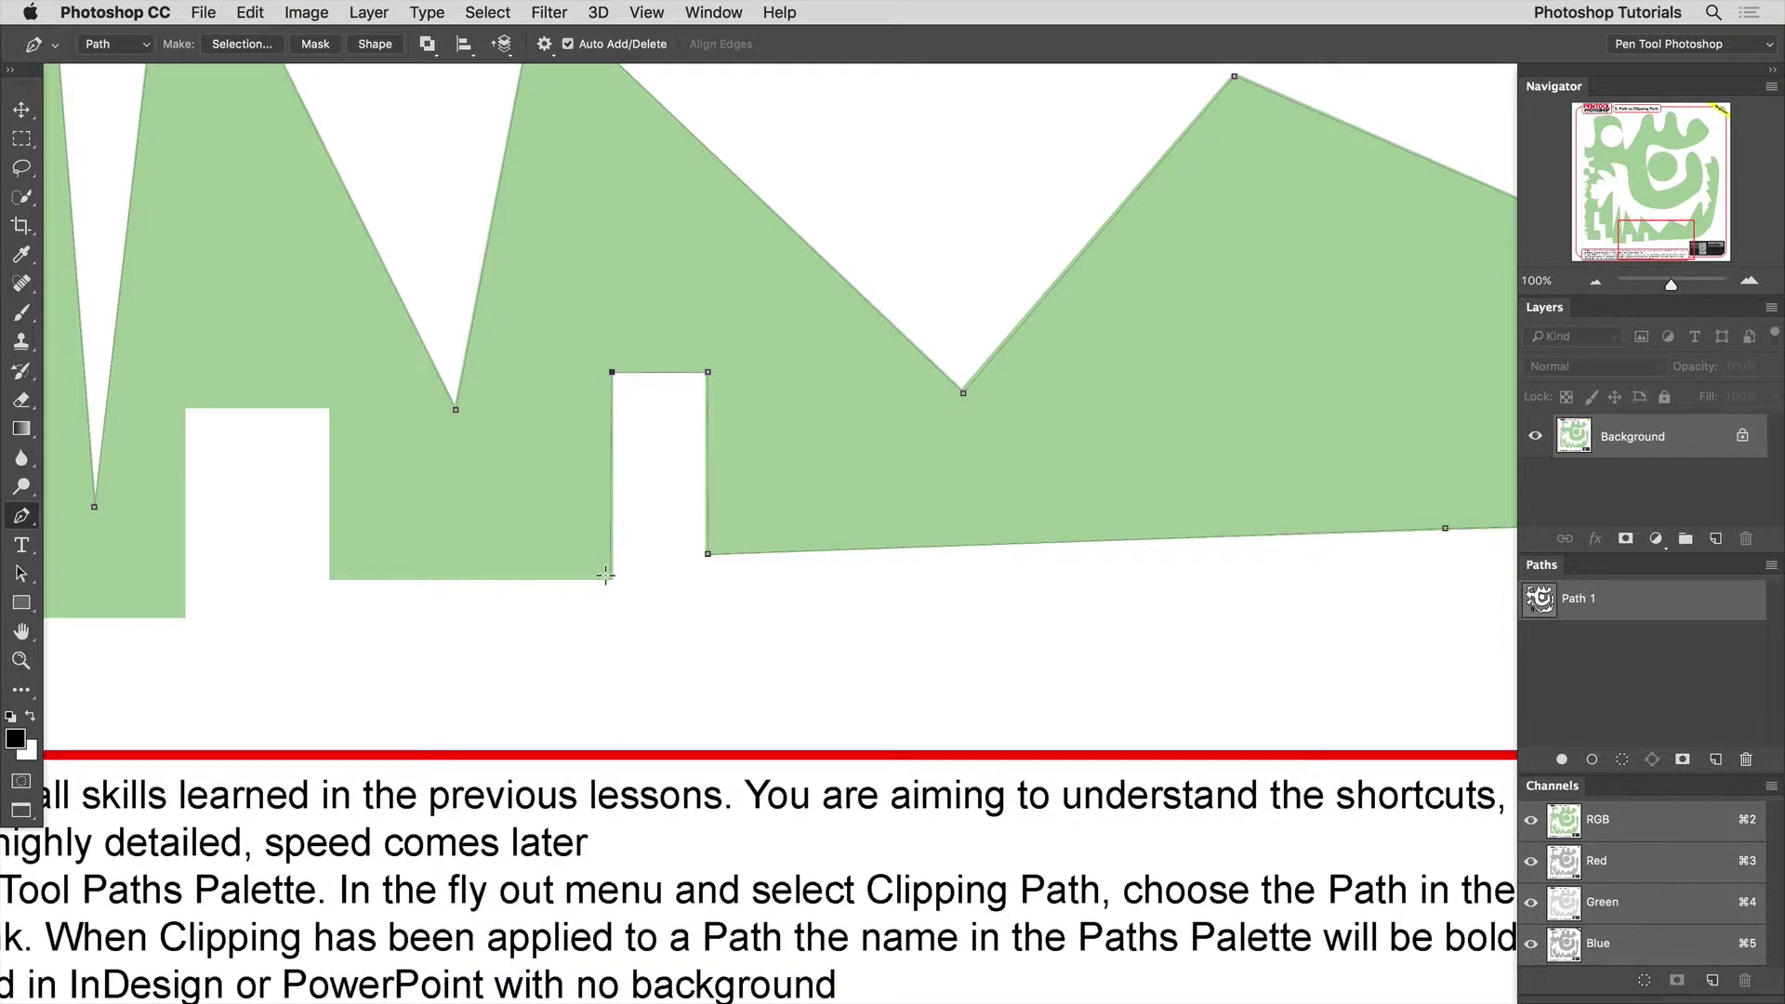
pyautogui.click(611, 578)
# Trace the block beside the narrow notch, the wider rectangular notch and the base of the lowest block up to its step
pyautogui.hscroll(-5, 651, 577)
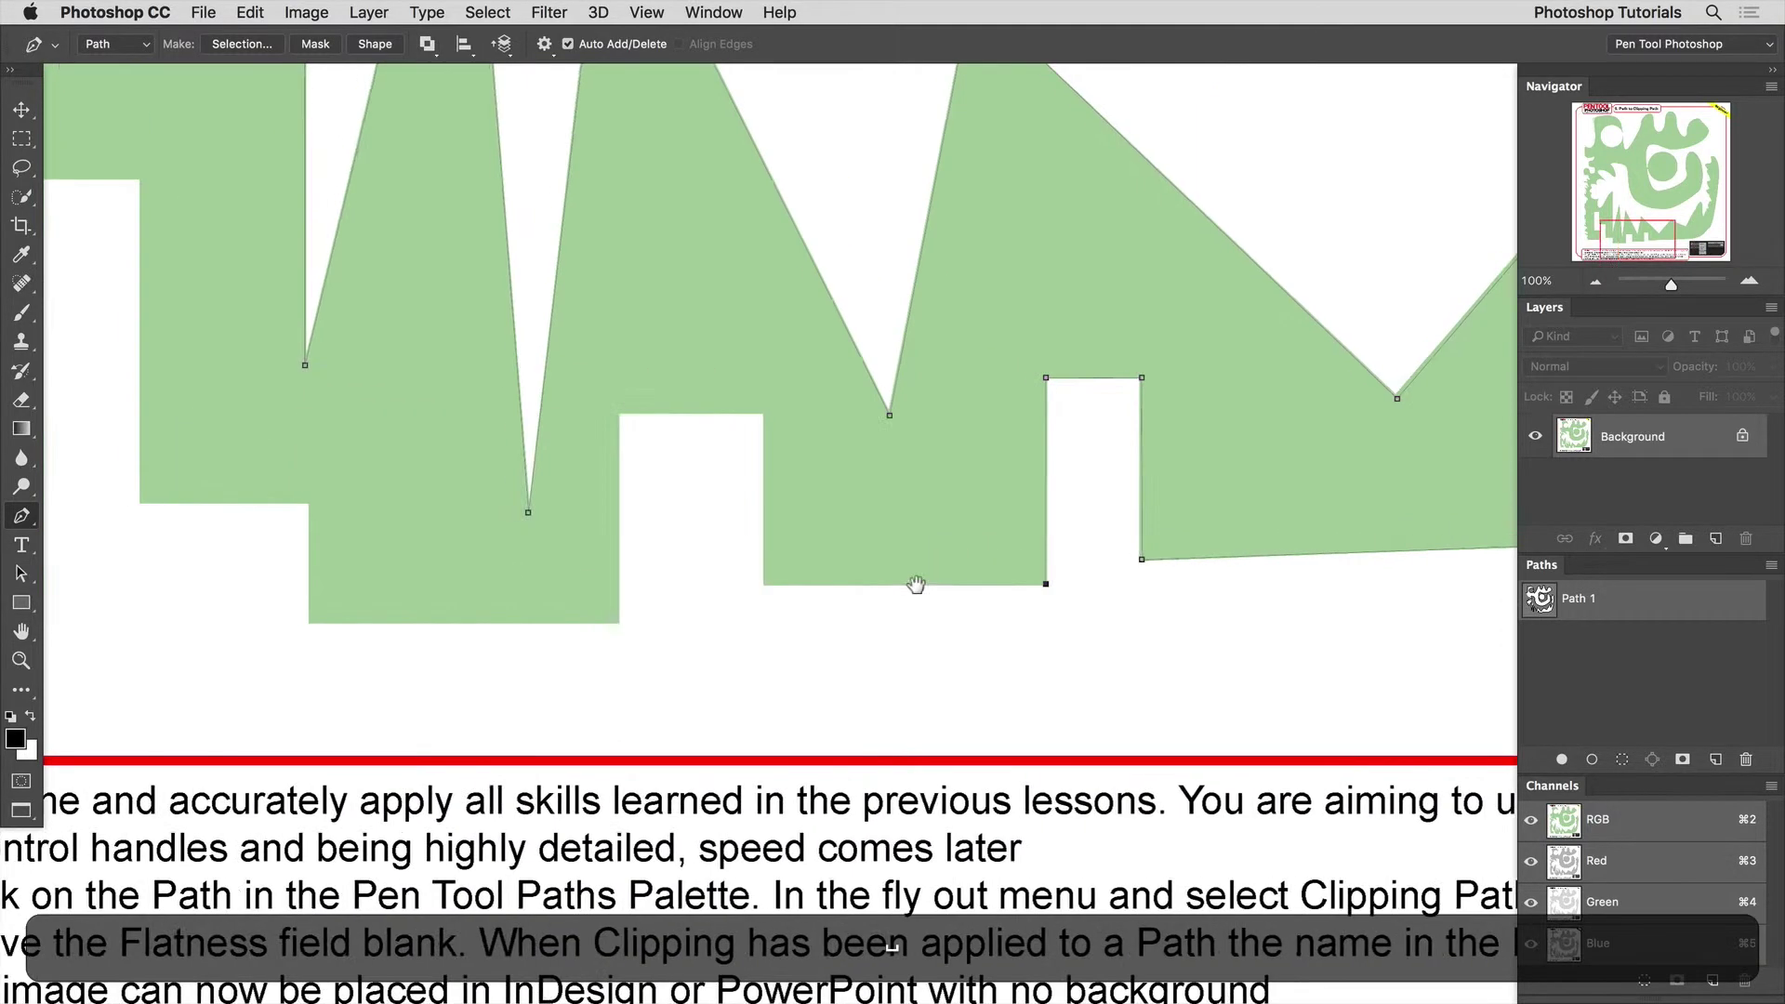
pyautogui.click(764, 412)
pyautogui.keyDown('shift'); pyautogui.click(615, 622); pyautogui.keyUp('shift')
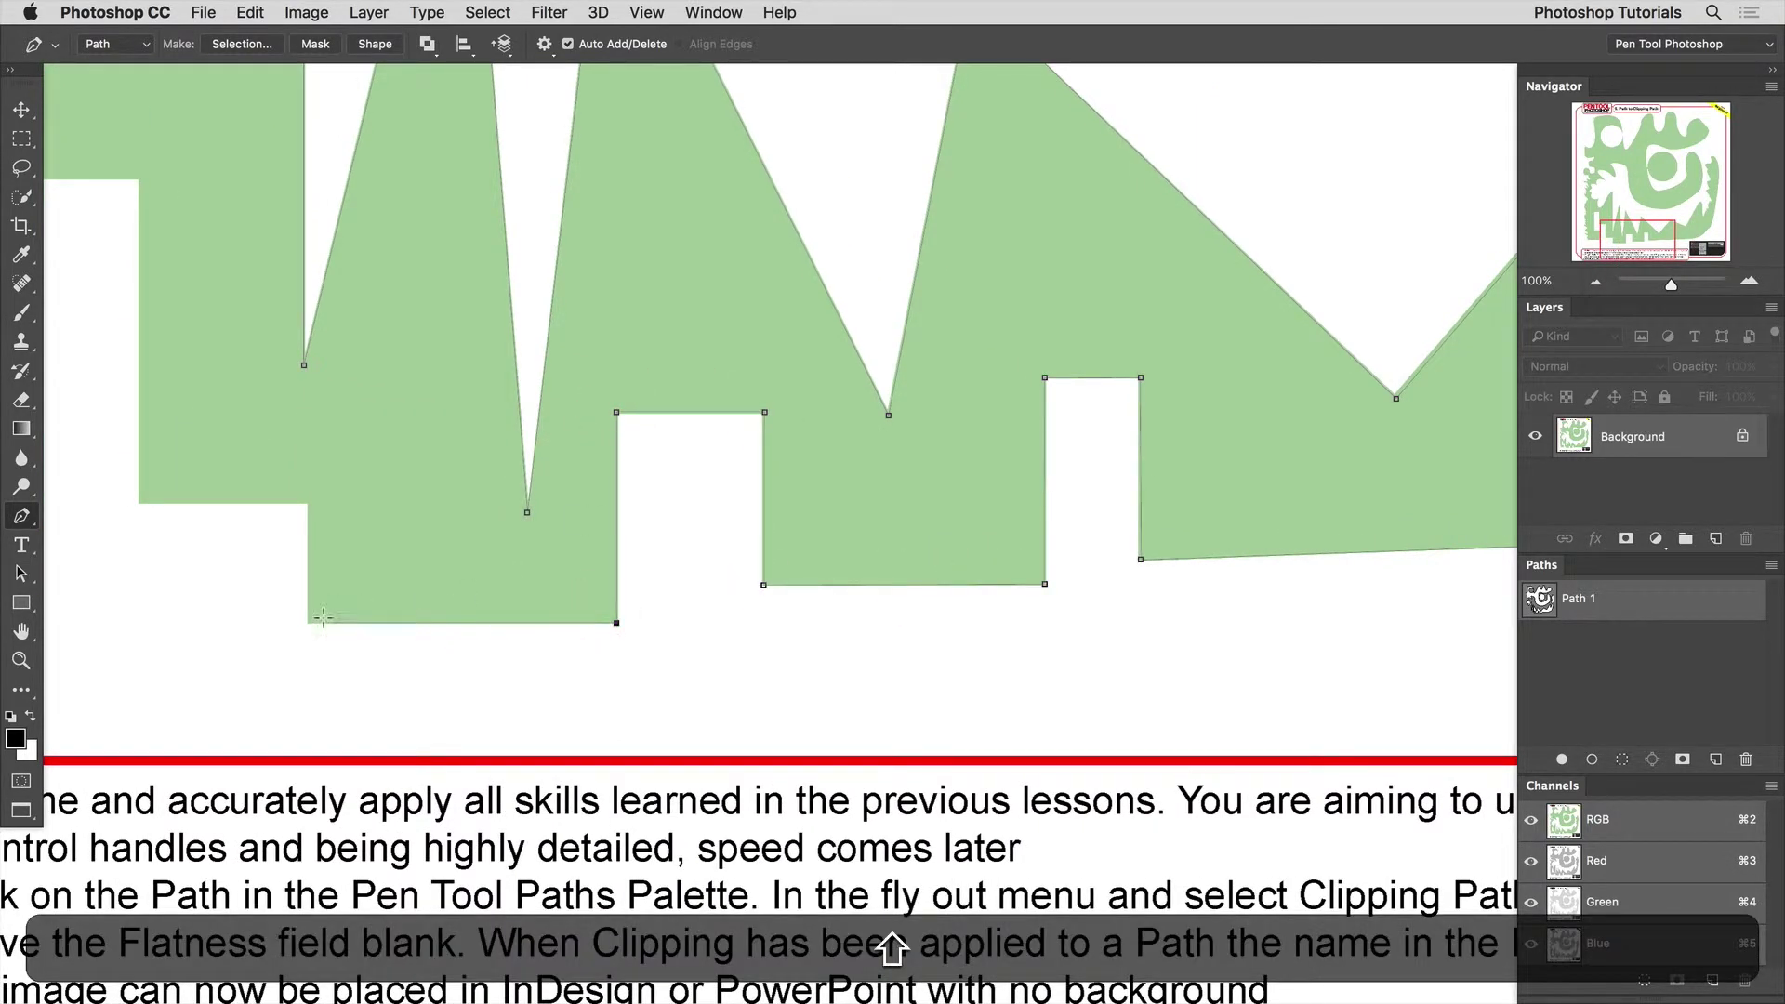
pyautogui.keyDown('shift'); pyautogui.click(310, 502); pyautogui.keyUp('shift')
# Continue the path with straight segments up the two stair steps to the inner corner below the tall rectangular opening
pyautogui.moveTo(220, 529); pyautogui.dragTo(798, 584)
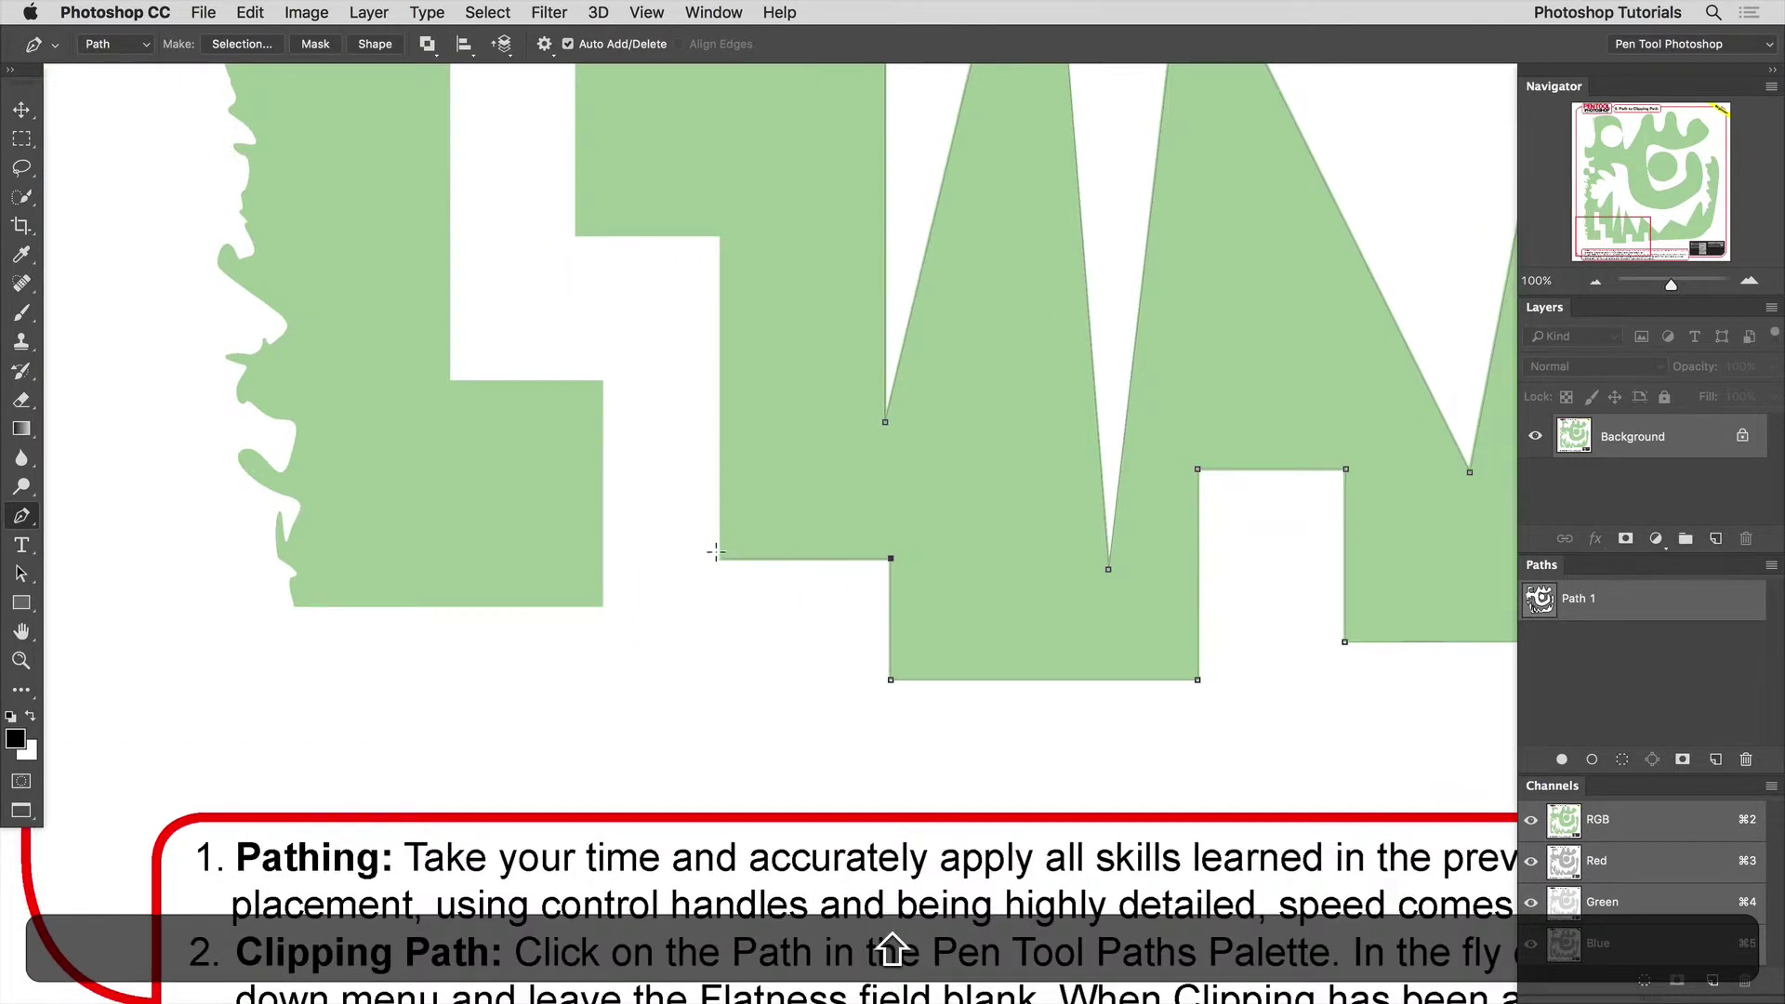
pyautogui.keyDown('shift'); pyautogui.click(720, 553); pyautogui.keyUp('shift')
pyautogui.keyDown('shift'); pyautogui.click(721, 235); pyautogui.keyUp('shift')
pyautogui.moveTo(555, 256); pyautogui.dragTo(847, 659)
pyautogui.keyDown('shift'); pyautogui.click(868, 637); pyautogui.keyUp('shift')
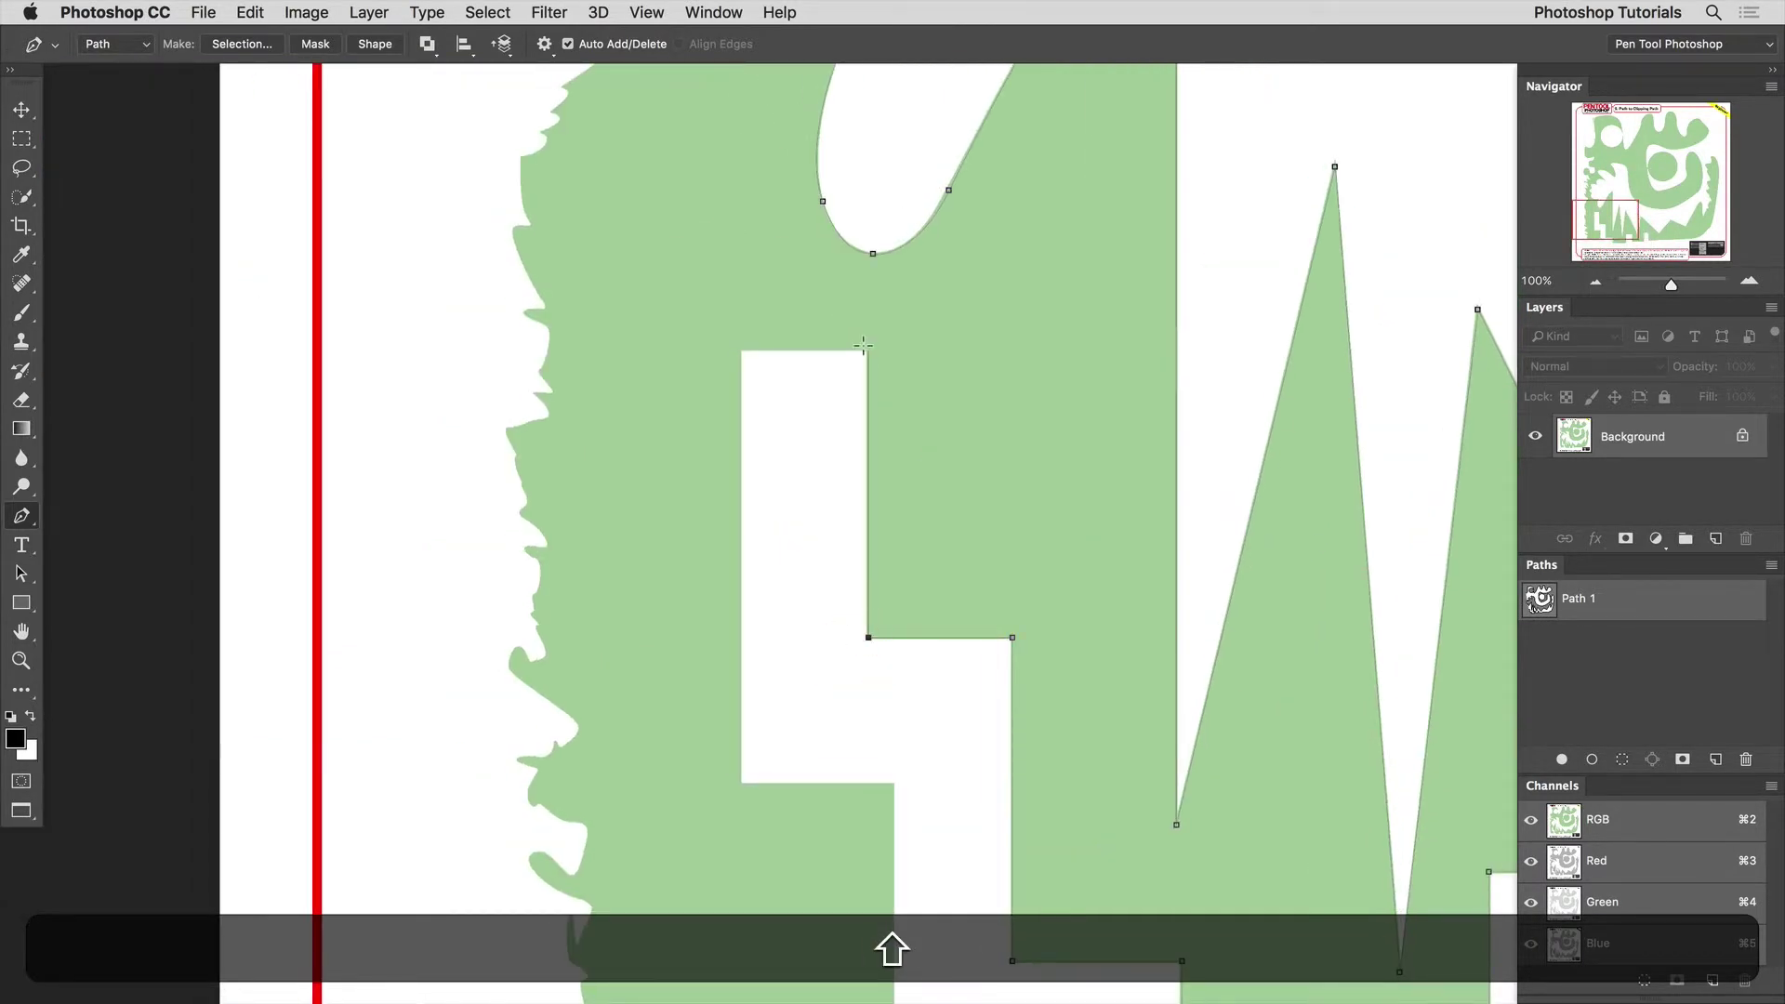
# Trace the tall rectangular opening with straight segments, then outline the foot block to the shape's lower left corner
pyautogui.keyDown('shift'); pyautogui.click(868, 349); pyautogui.keyUp('shift')
pyautogui.keyDown('shift'); pyautogui.click(738, 348); pyautogui.keyUp('shift')
pyautogui.keyDown('shift'); pyautogui.click(739, 785); pyautogui.keyUp('shift')
pyautogui.keyDown('shift'); pyautogui.click(892, 787); pyautogui.keyUp('shift')
pyautogui.moveTo(864, 877); pyautogui.dragTo(881, 430)
pyautogui.keyDown('shift'); pyautogui.click(910, 560); pyautogui.keyUp('shift')
pyautogui.keyDown('shift'); pyautogui.click(604, 558); pyautogui.keyUp('shift')
# Trace the lowest part of the ragged left edge in close-up, including the thin upright spur and the slanted rounded lobe
pyautogui.scroll(3, 601, 545)
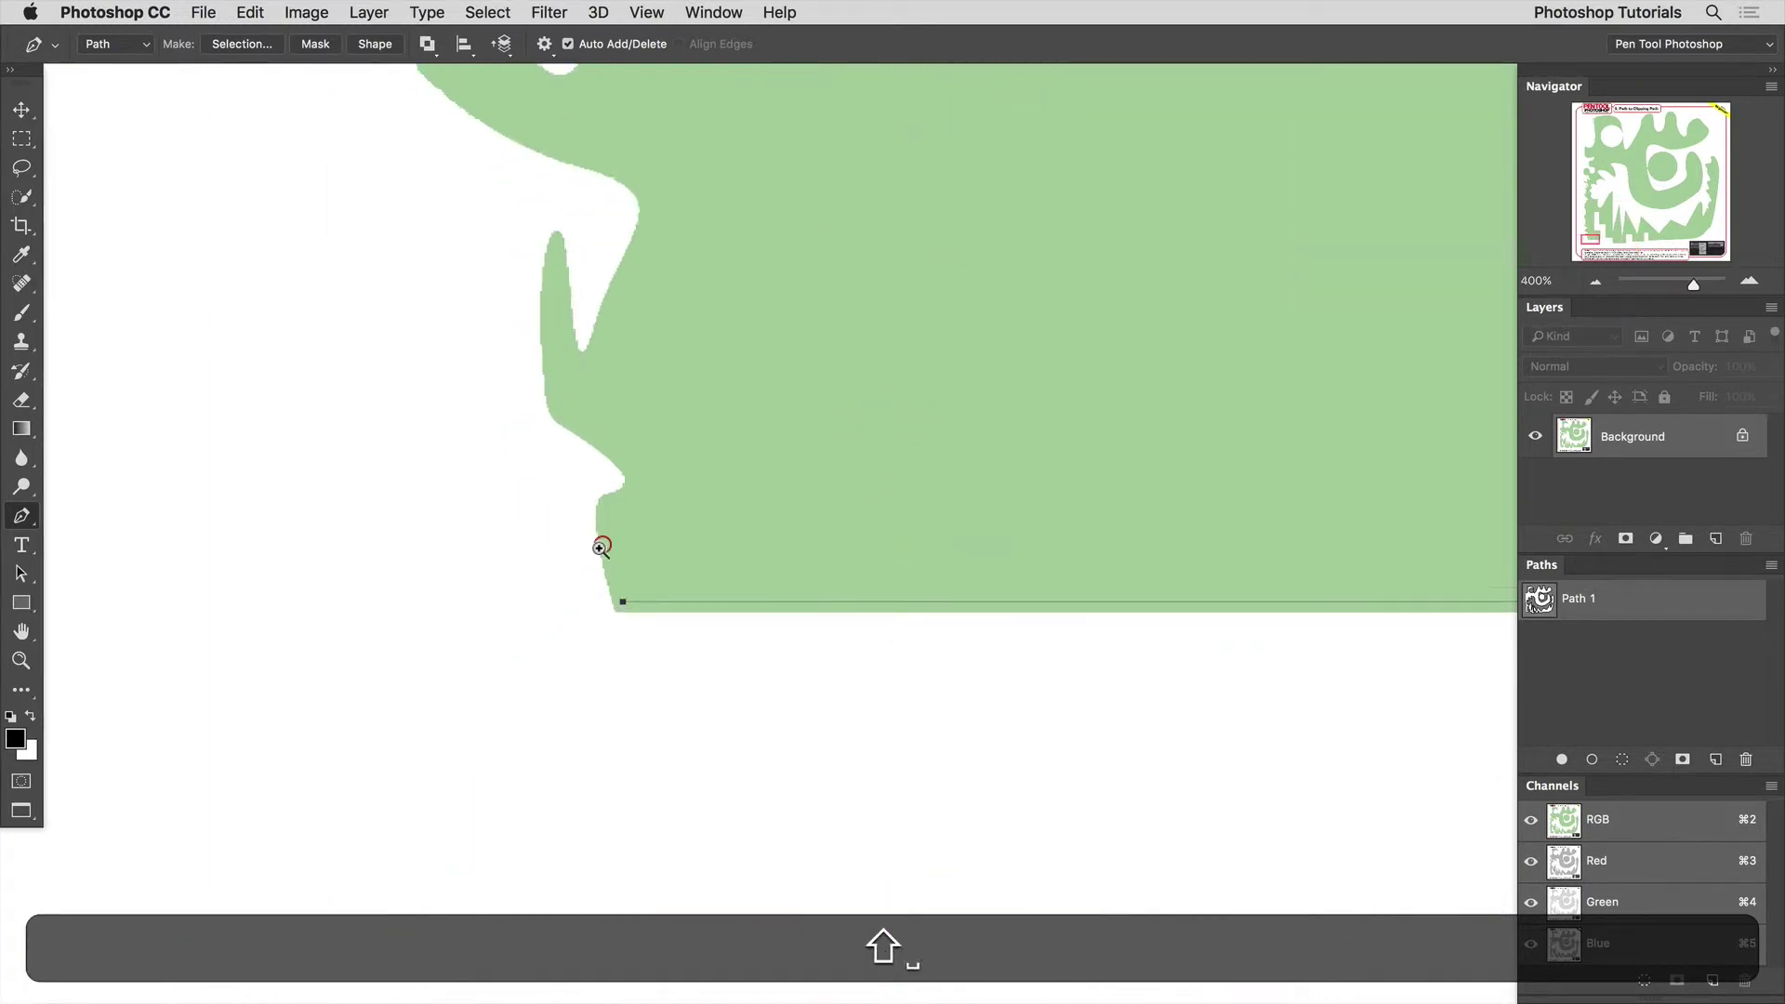
pyautogui.scroll(-1, 602, 545)
pyautogui.moveTo(607, 546); pyautogui.dragTo(625, 670)
pyautogui.moveTo(636, 609); pyautogui.dragTo(582, 437)
pyautogui.moveTo(591, 453); pyautogui.dragTo(598, 529)
pyautogui.moveTo(614, 515); pyautogui.dragTo(609, 579)
pyautogui.moveTo(557, 580); pyautogui.dragTo(696, 723)
pyautogui.moveTo(653, 677); pyautogui.dragTo(729, 661)
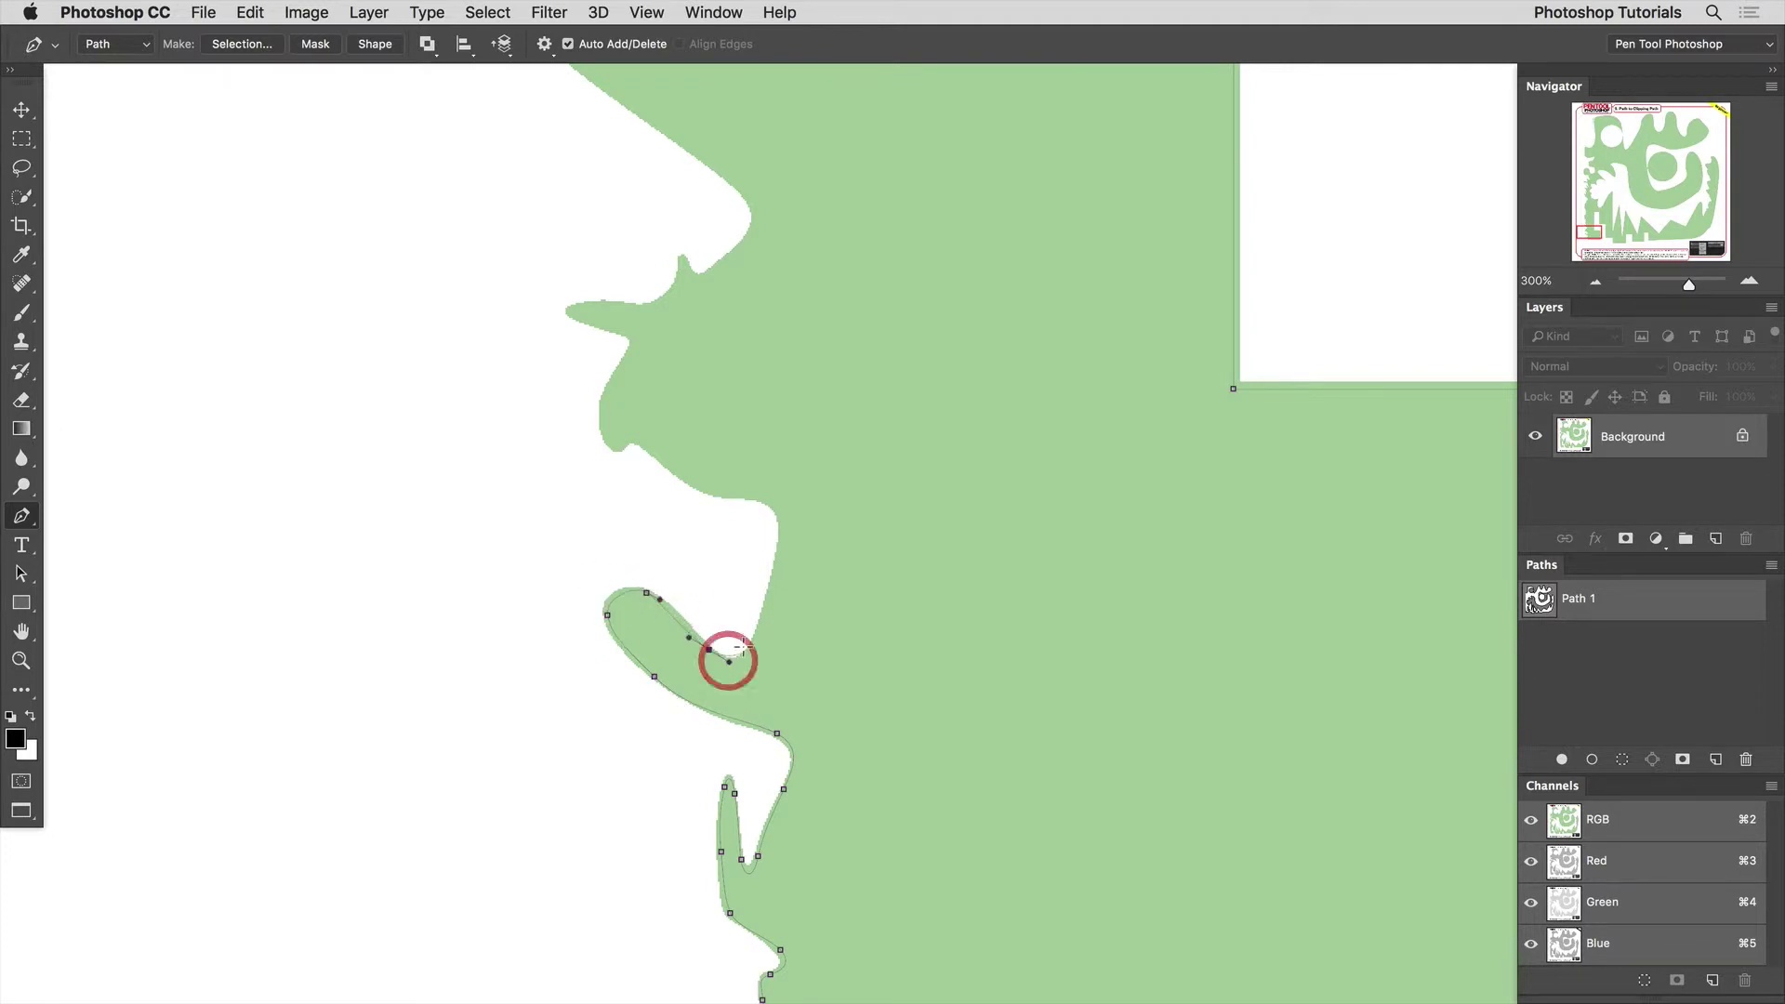
# Trace the ragged edge from the slanted lobe past the thin pointed spur and deep notch onto the hooked lobe
pyautogui.moveTo(778, 556); pyautogui.dragTo(738, 612)
pyautogui.press('super+z')
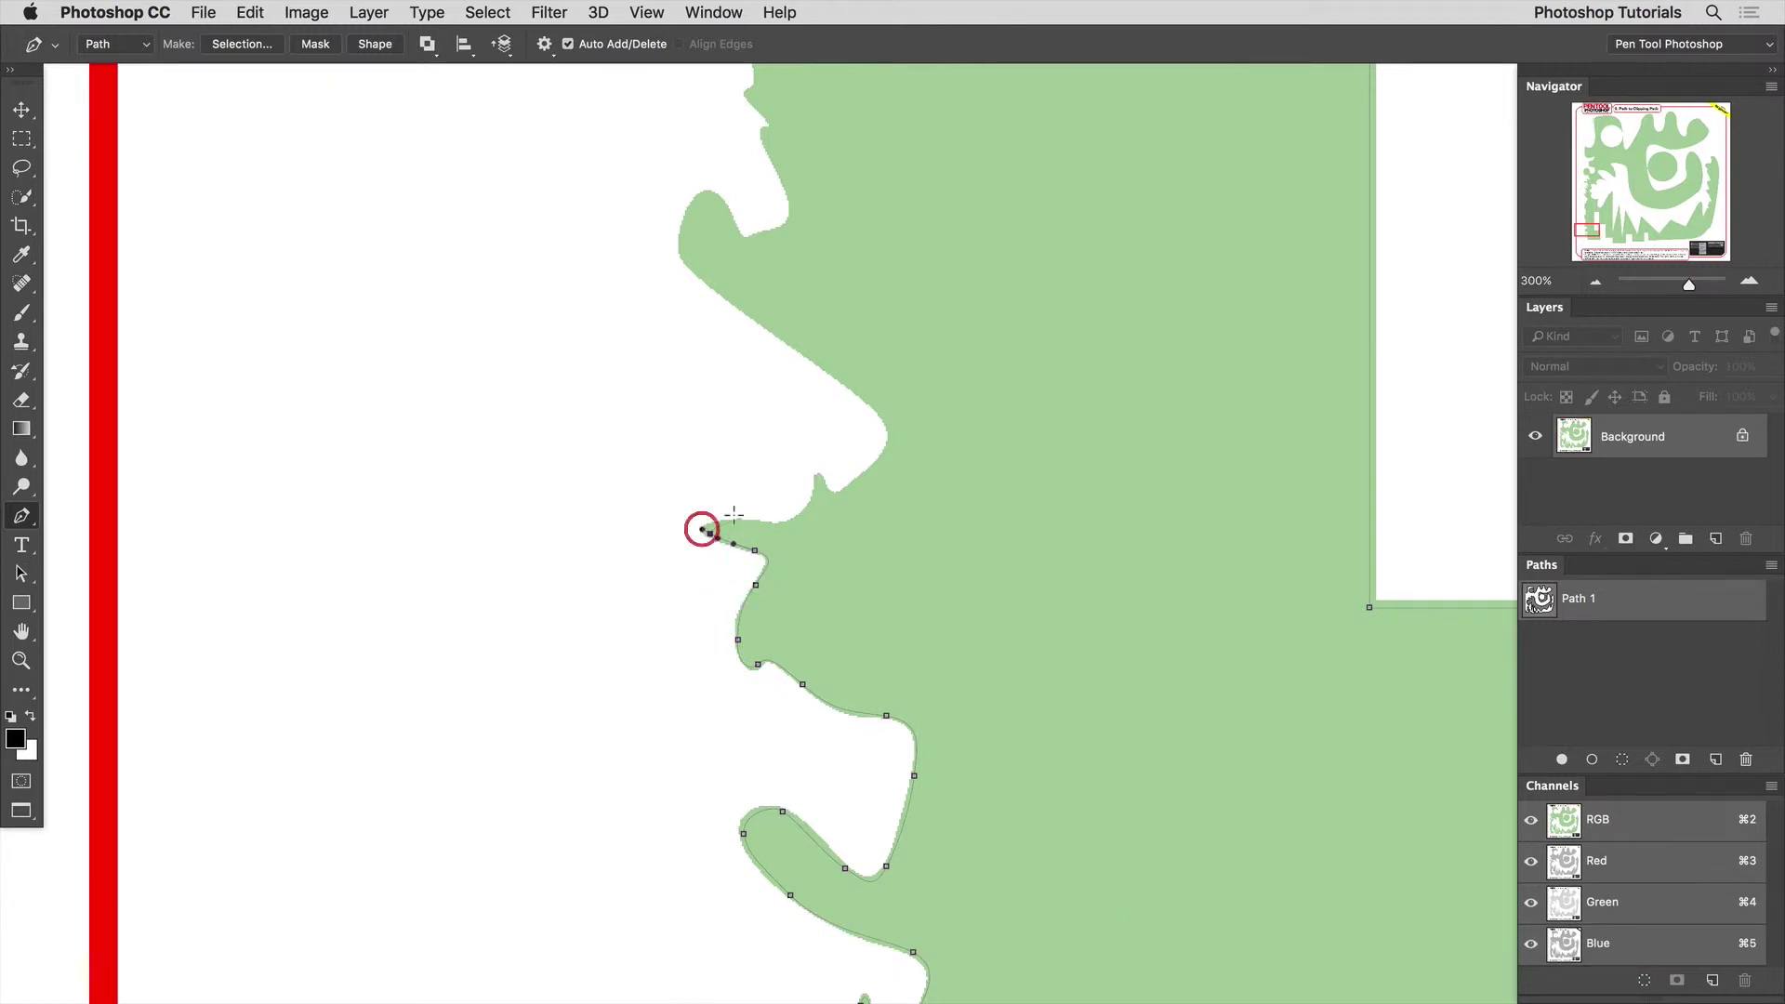
pyautogui.moveTo(744, 523); pyautogui.dragTo(601, 673)
pyautogui.moveTo(600, 661); pyautogui.dragTo(629, 523)
pyautogui.moveTo(480, 423); pyautogui.dragTo(585, 617)
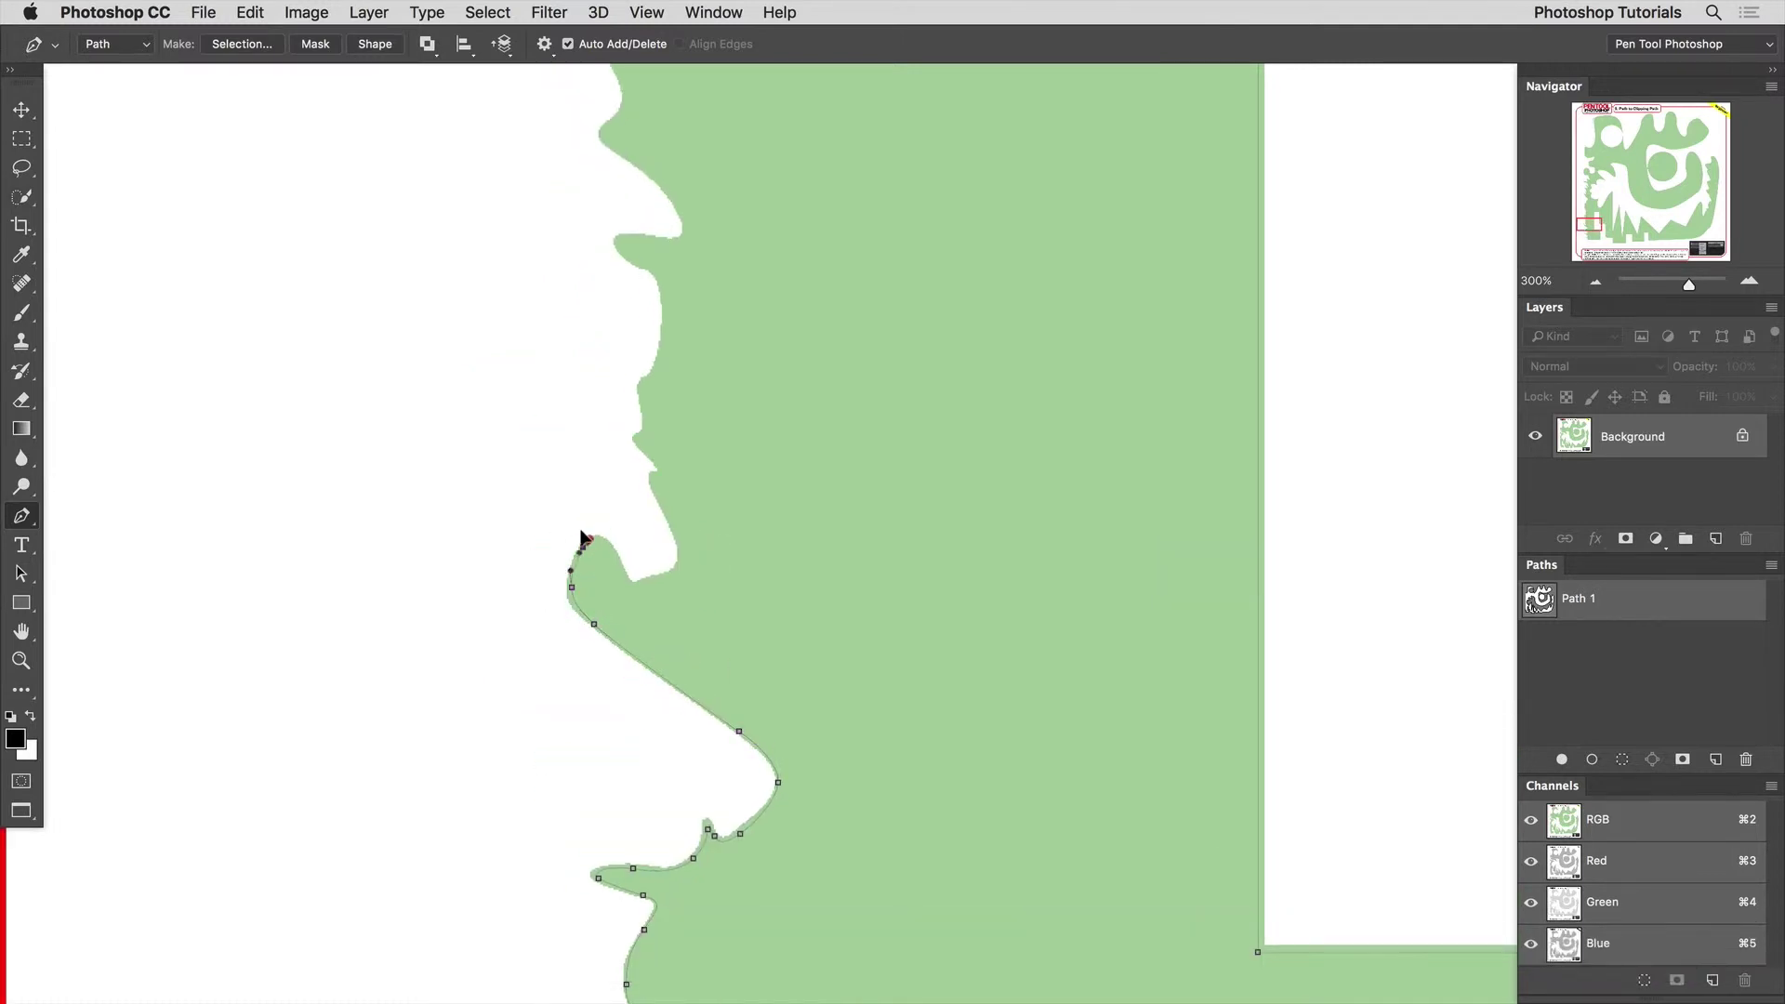
# Trace over the hooked lobe, up the small jags and around the stubby spur above them
pyautogui.moveTo(583, 547); pyautogui.dragTo(659, 578)
pyautogui.moveTo(647, 603); pyautogui.dragTo(485, 767)
pyautogui.moveTo(518, 728); pyautogui.dragTo(507, 639)
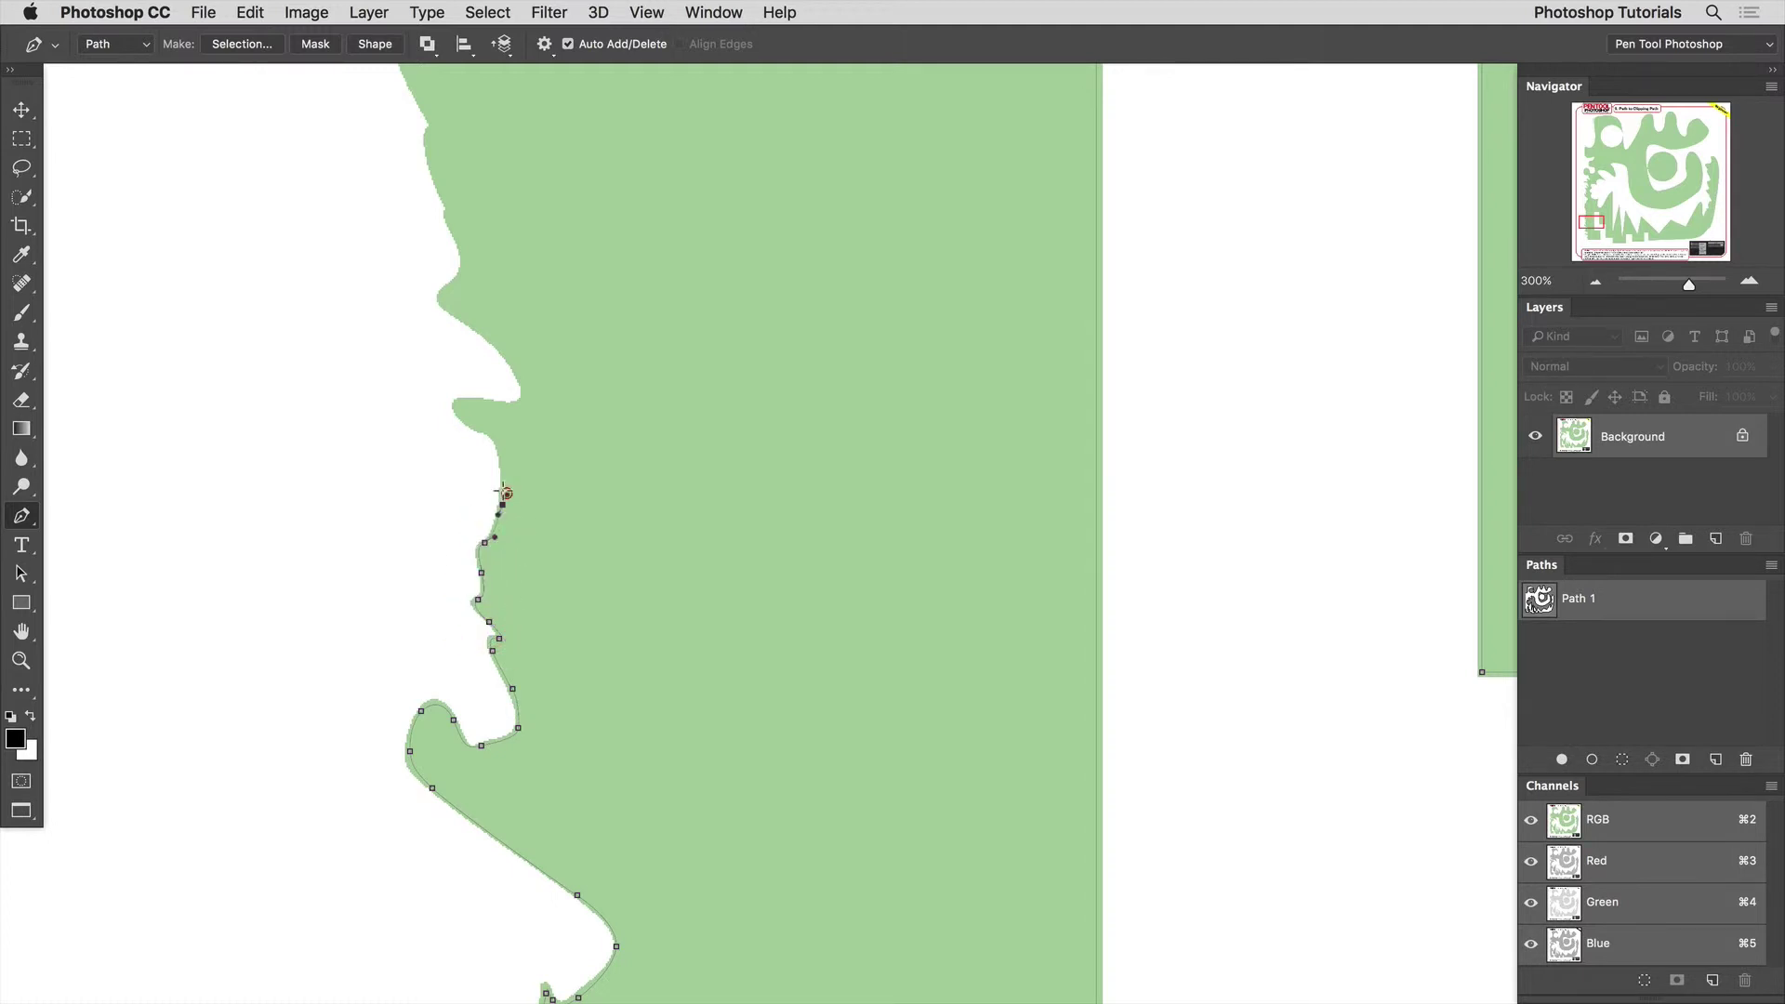
pyautogui.moveTo(469, 422); pyautogui.dragTo(662, 623)
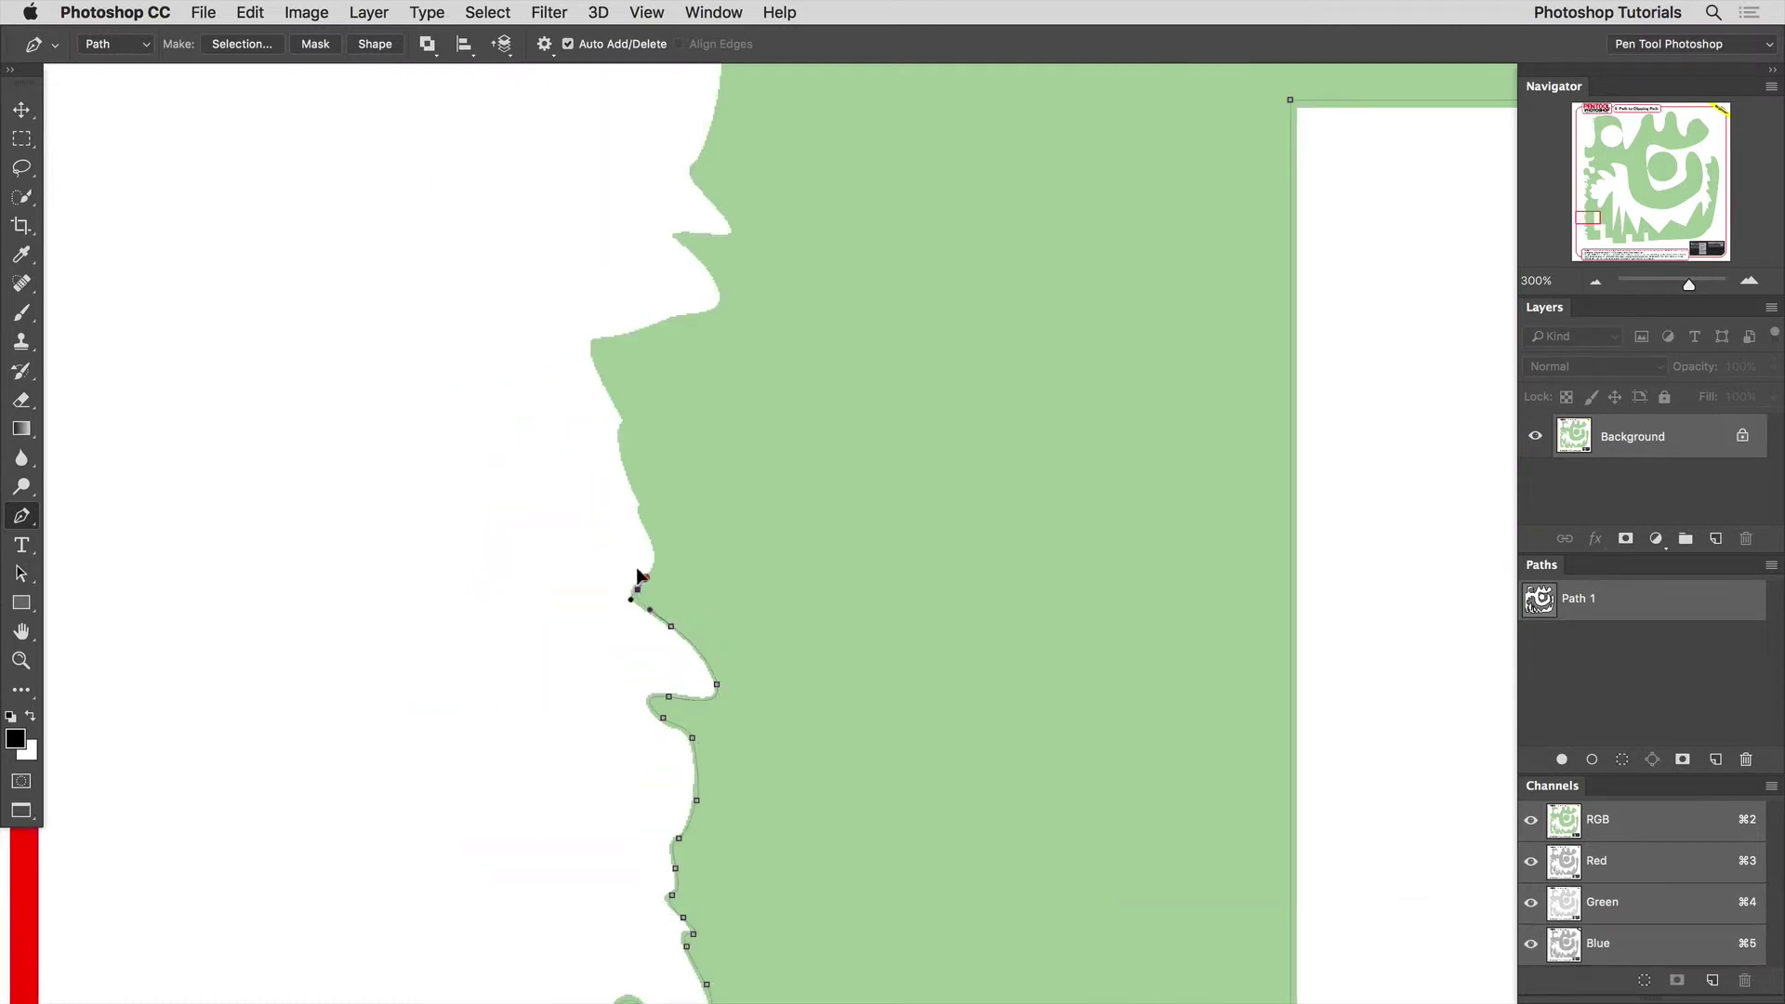
pyautogui.moveTo(660, 557); pyautogui.dragTo(660, 541)
# Trace the jagged edge past the wide pointed corner, the small sharp spike and the thin rounded finger above it
pyautogui.moveTo(629, 462); pyautogui.dragTo(371, 549)
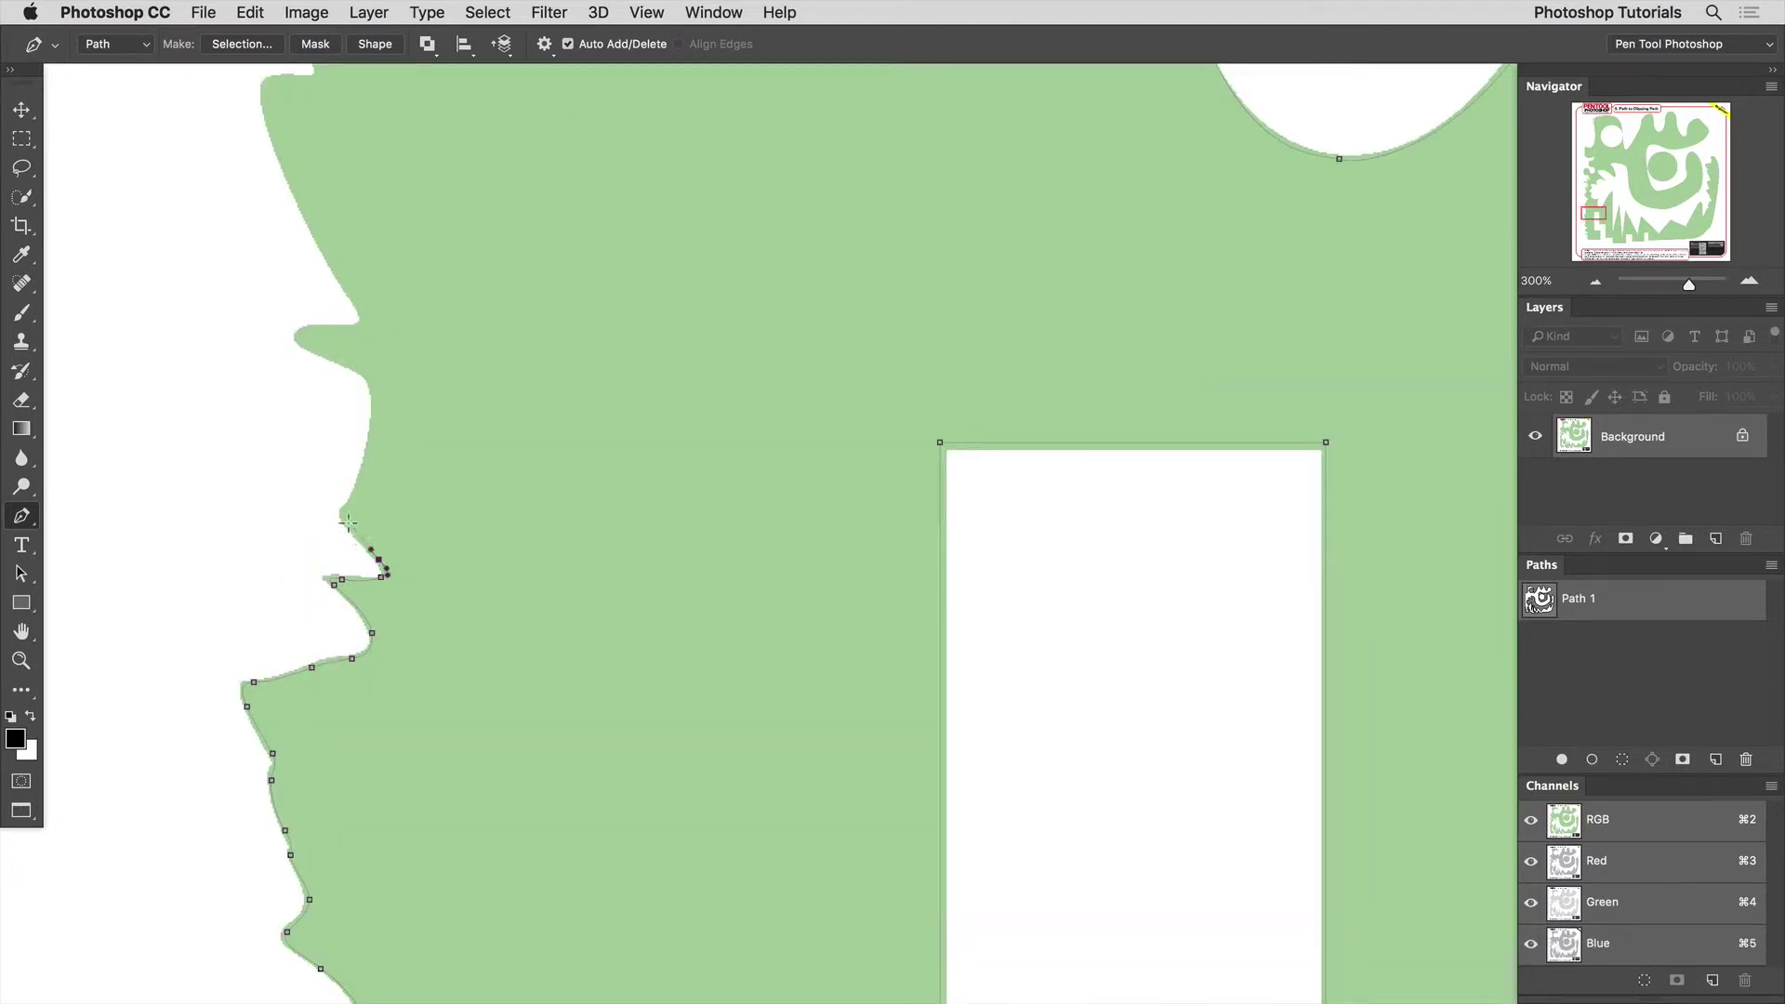
pyautogui.moveTo(366, 482); pyautogui.dragTo(430, 648)
pyautogui.press('BackSpace')
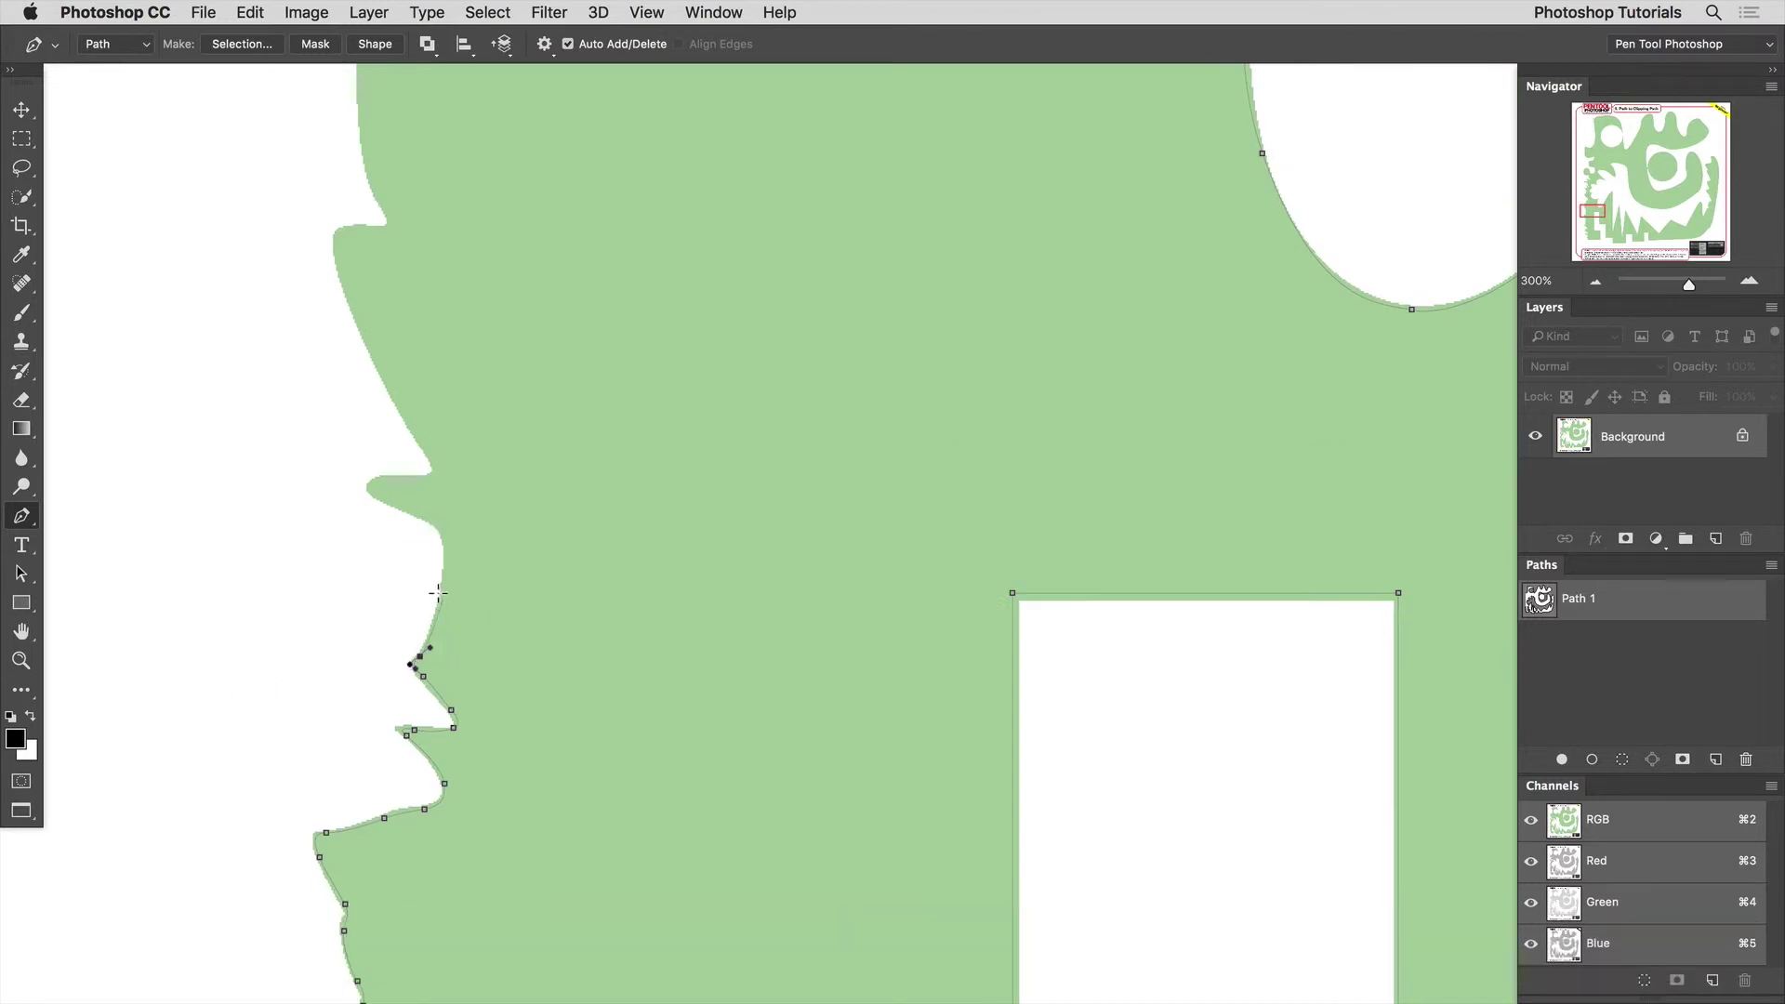
pyautogui.moveTo(438, 526); pyautogui.dragTo(430, 457)
pyautogui.moveTo(448, 595); pyautogui.dragTo(490, 883)
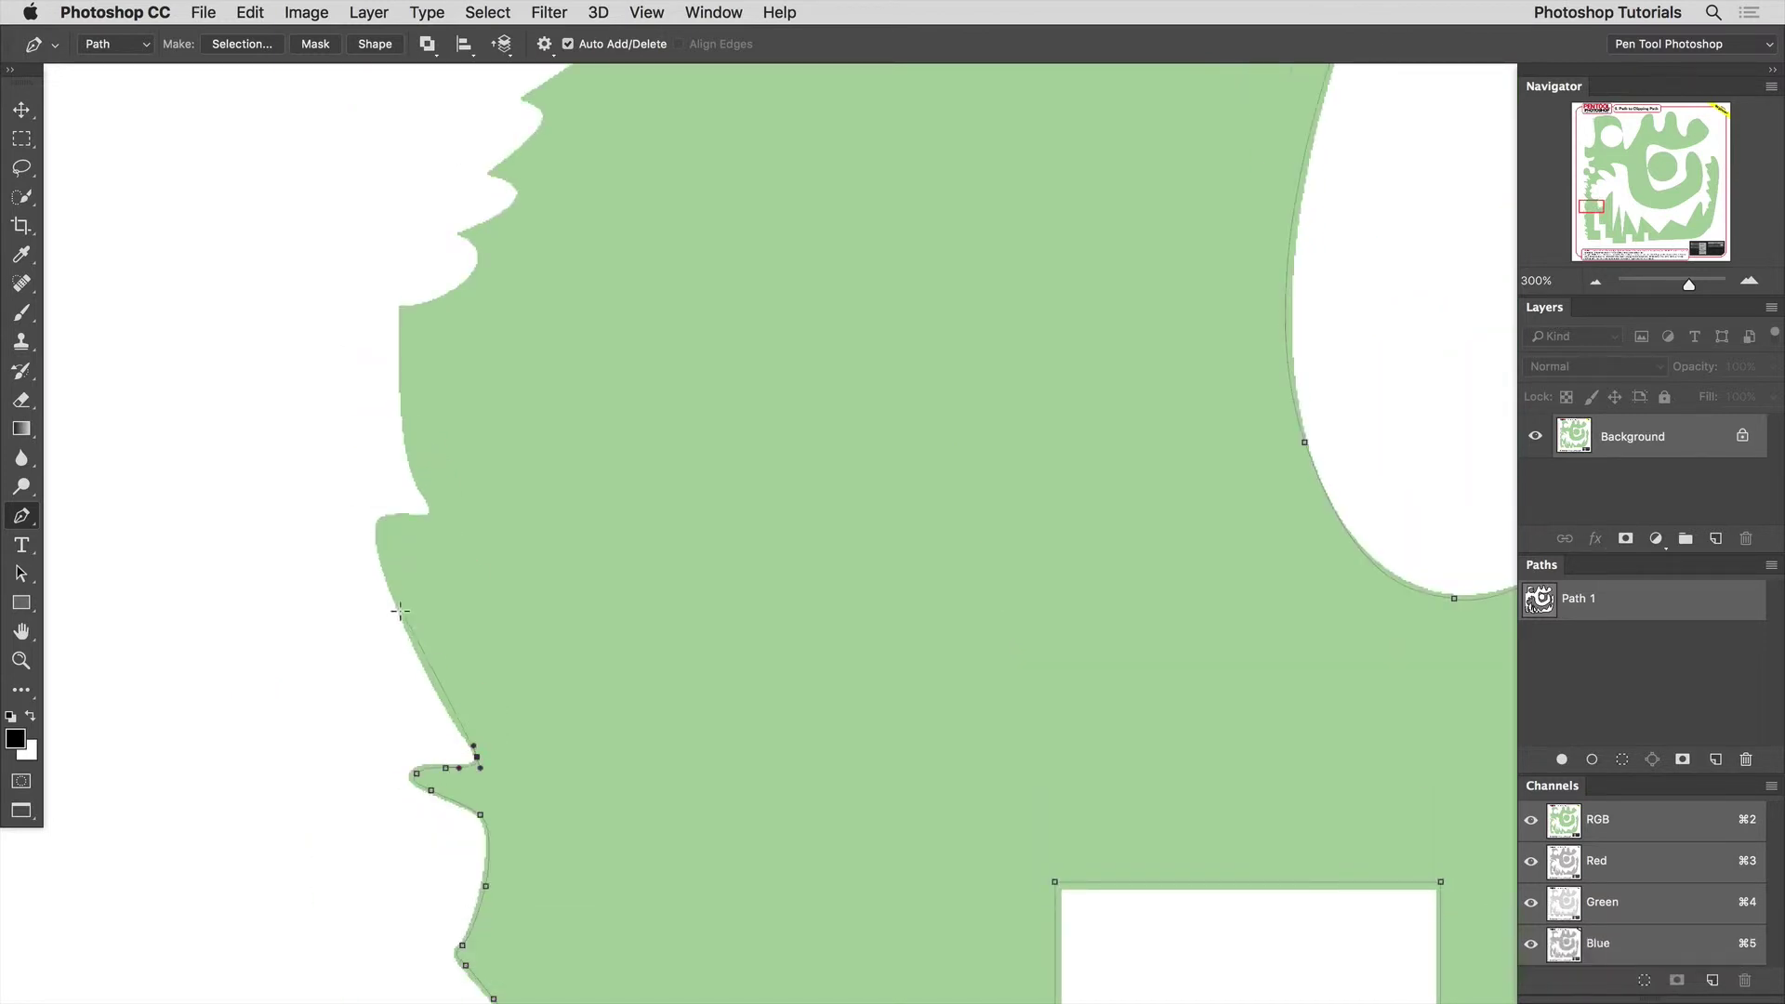
# Trace from the thin finger up the long slanted edge, over the ledge and up to the sharp corner below the scallops
pyautogui.press('Left')
pyautogui.moveTo(379, 520); pyautogui.dragTo(380, 519)
pyautogui.moveTo(402, 515); pyautogui.dragTo(445, 675)
pyautogui.moveTo(433, 640); pyautogui.dragTo(432, 632)
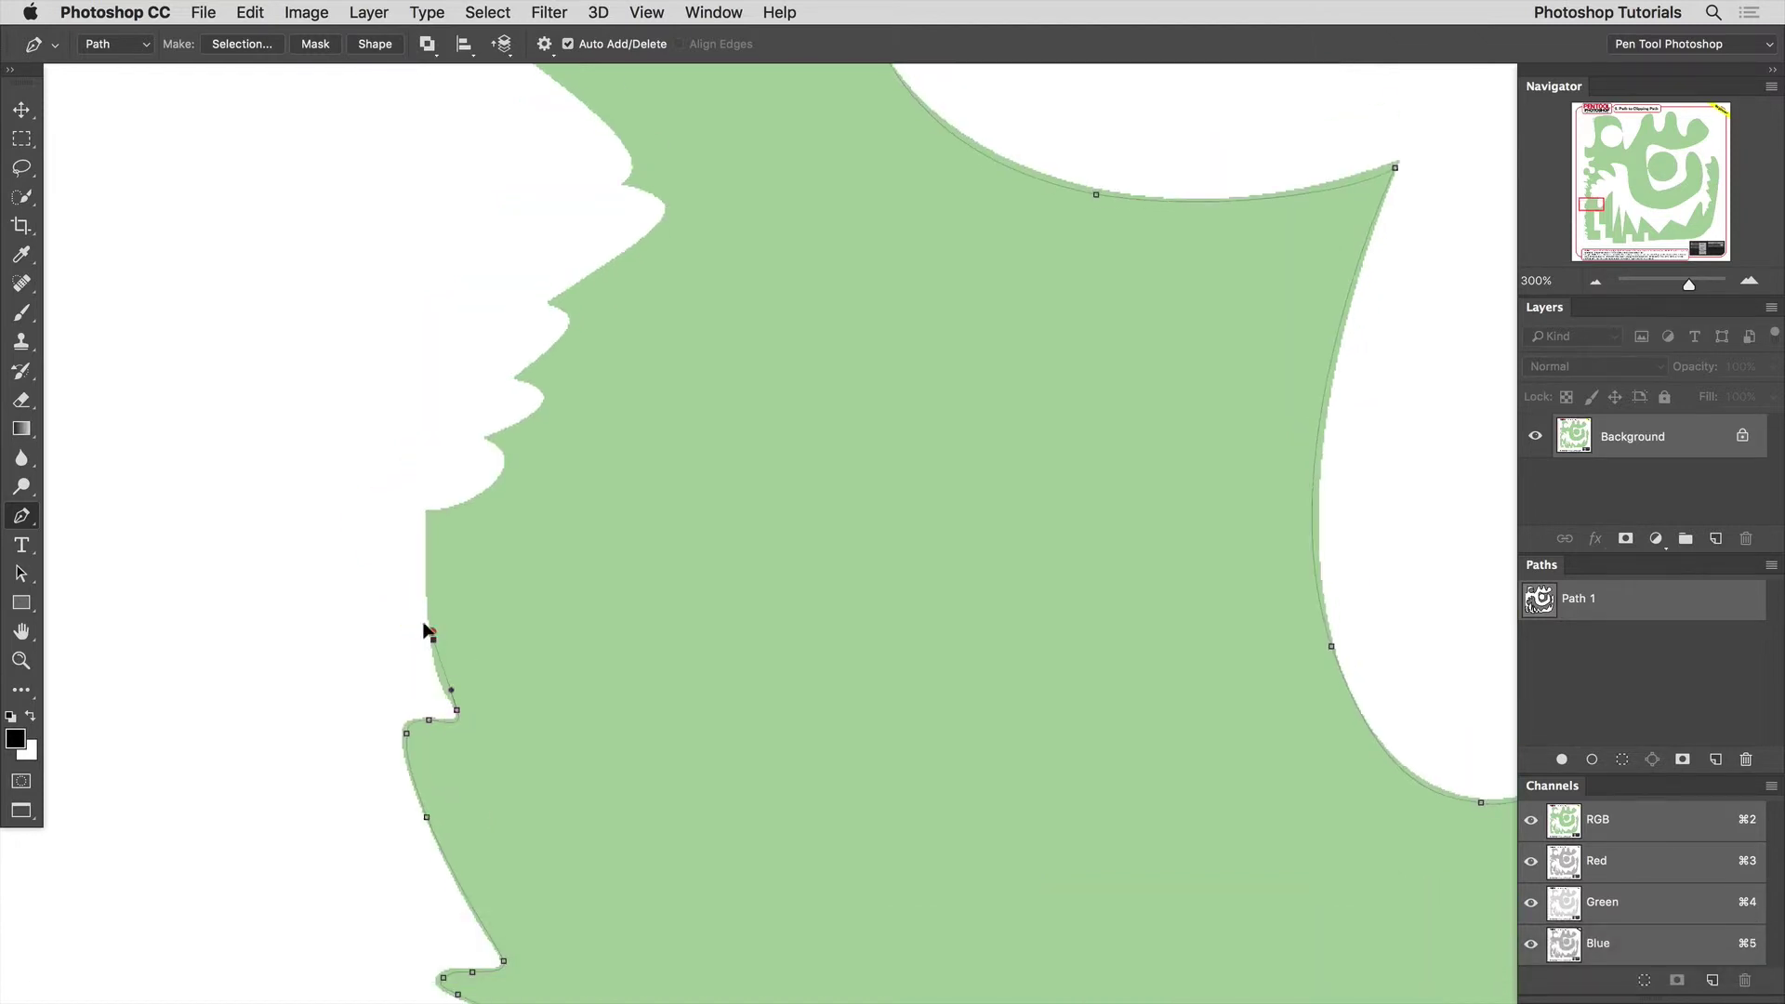
pyautogui.click(423, 514)
# Trace the three small scallops above the sharp corner, retracting handles at their pointed tips
pyautogui.press('space')
pyautogui.moveTo(483, 432); pyautogui.dragTo(578, 676)
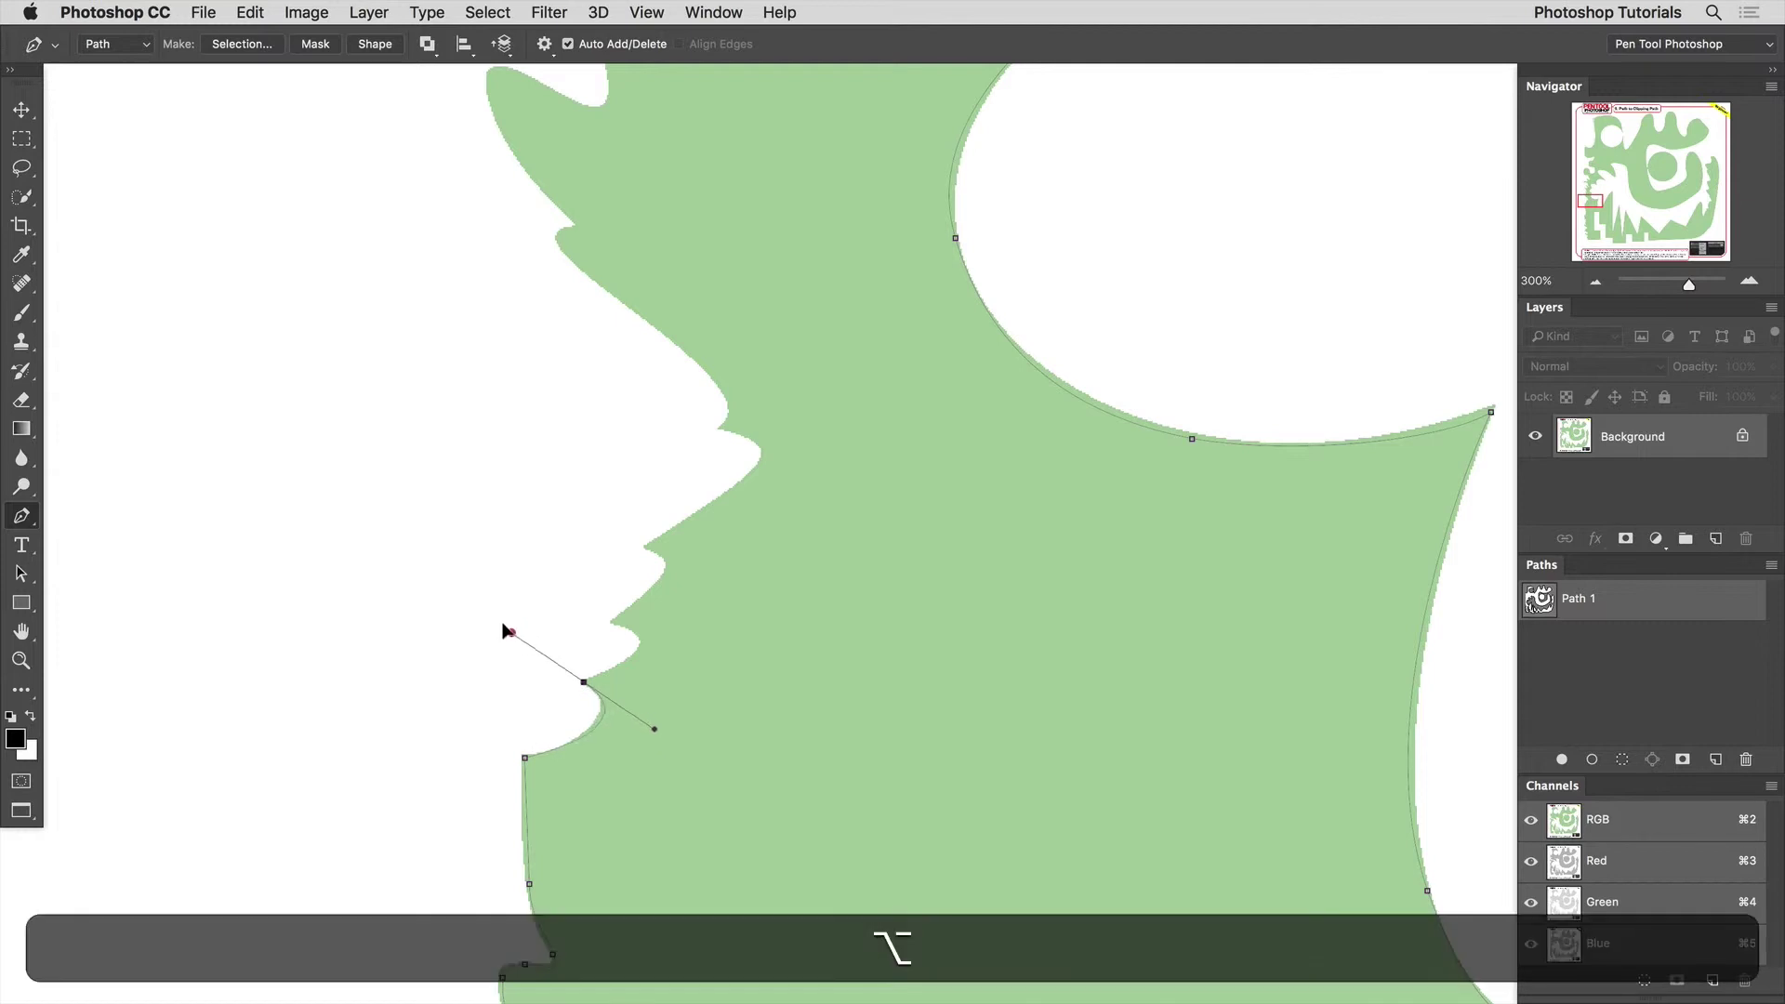
pyautogui.press('super+z')
pyautogui.moveTo(593, 727); pyautogui.dragTo(520, 685)
pyautogui.click(586, 682)
pyautogui.press('space')
pyautogui.press('super+z')
pyautogui.click(500, 685)
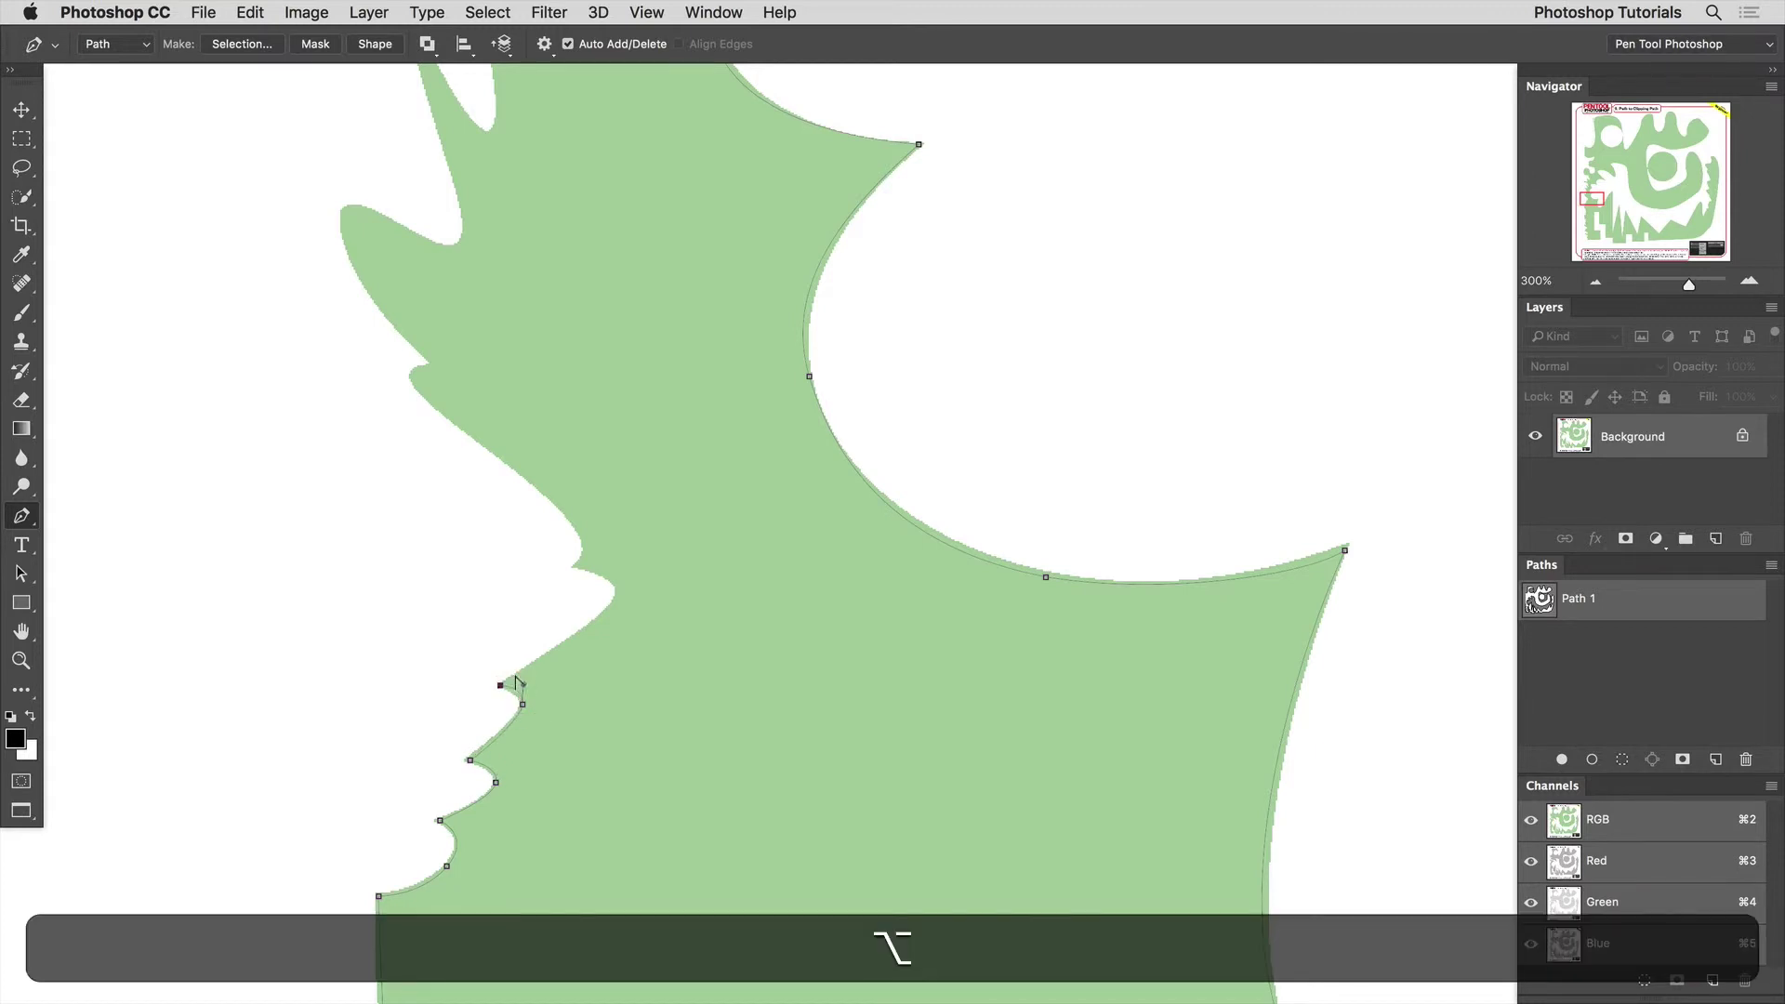
# Trace the larger scallop and the long slope above it up to the small pointed nick
pyautogui.moveTo(593, 623); pyautogui.dragTo(609, 612)
pyautogui.press('space')
pyautogui.moveTo(608, 634); pyautogui.dragTo(573, 896)
pyautogui.moveTo(543, 828)
pyautogui.mouseDown()
pyautogui.moveTo(468, 817)
pyautogui.moveTo(558, 815)
pyautogui.mouseUp()
pyautogui.moveTo(515, 758); pyautogui.dragTo(481, 729)
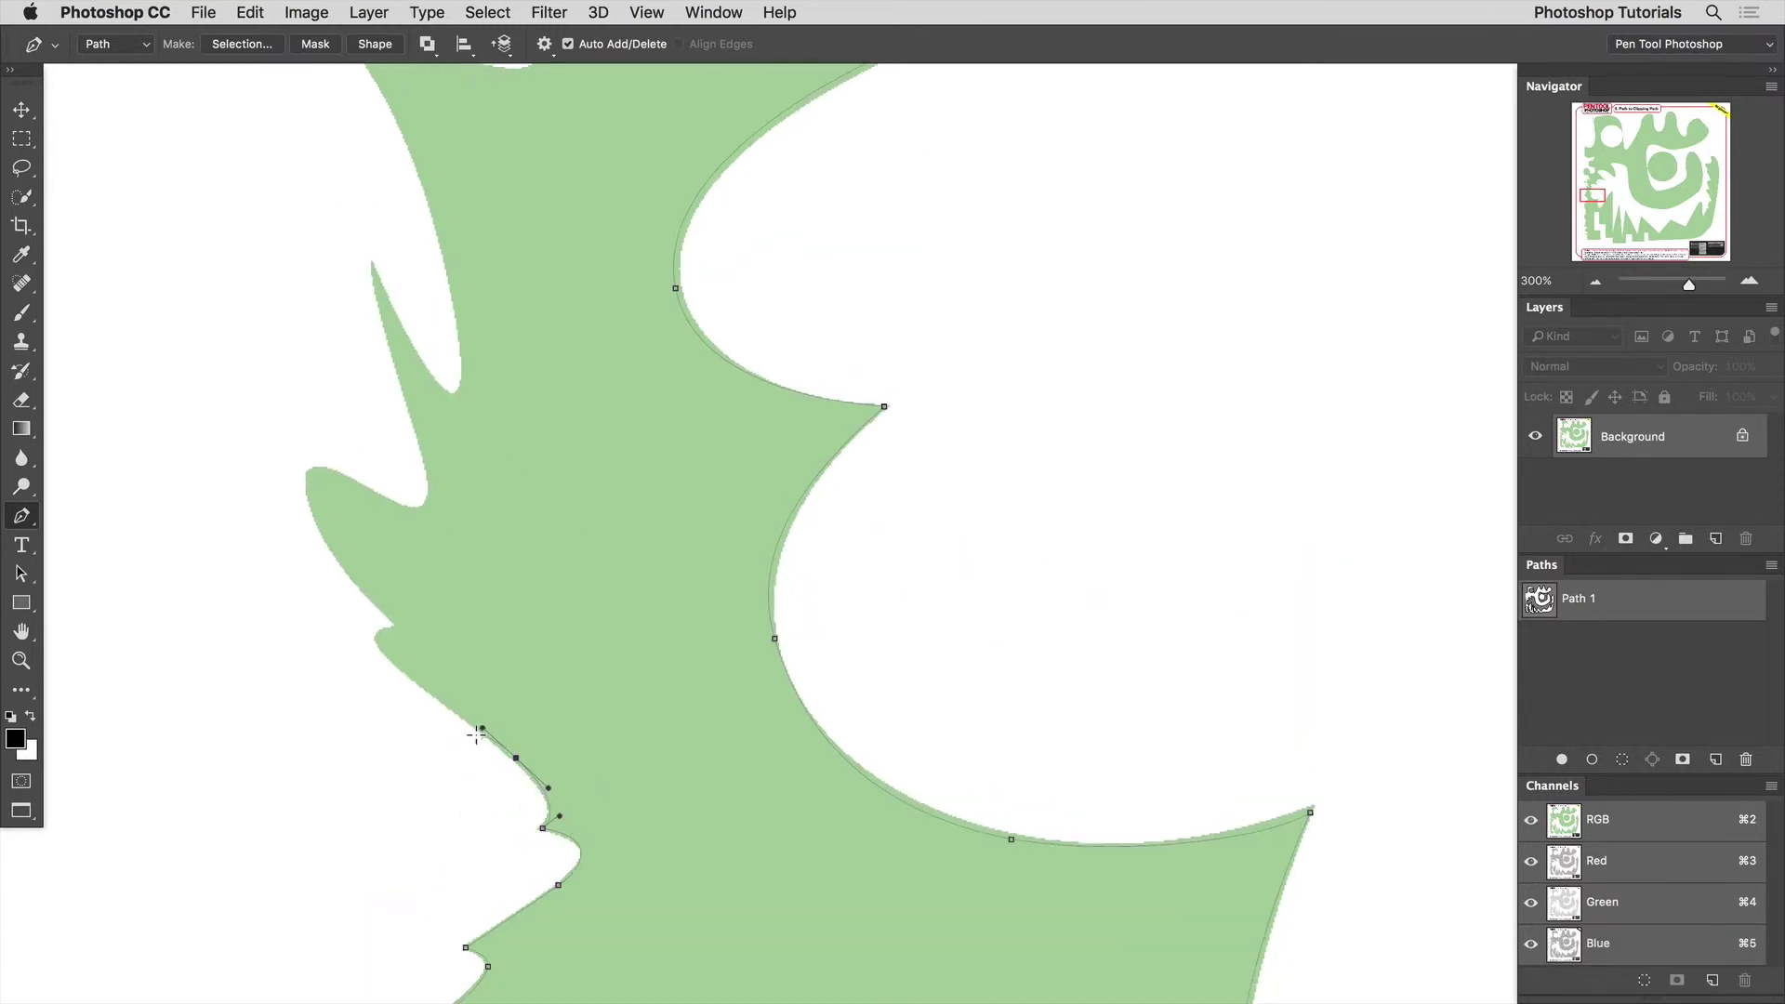
pyautogui.press('Down')
pyautogui.moveTo(392, 660); pyautogui.dragTo(373, 637)
# Trace the small nick, the rounded lobe above it and the slender spike's outer side up to its tip
pyautogui.press('space')
pyautogui.moveTo(374, 640); pyautogui.dragTo(447, 808)
pyautogui.moveTo(471, 795); pyautogui.dragTo(434, 755)
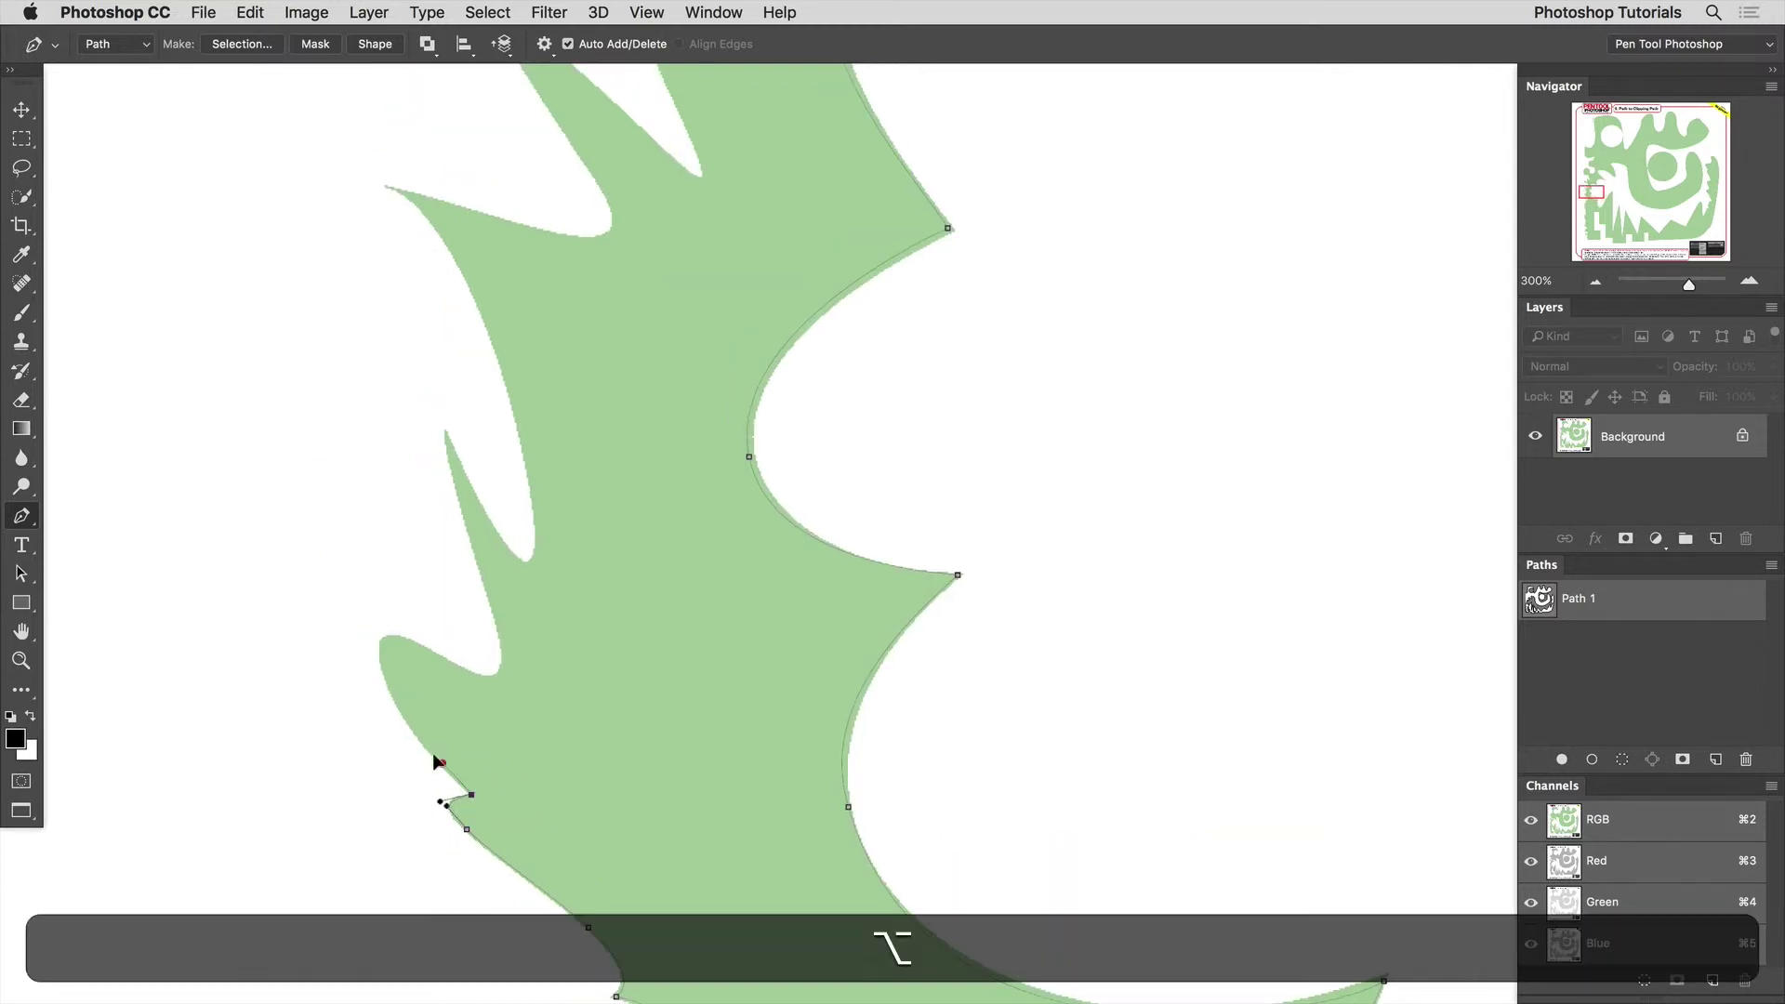
pyautogui.moveTo(389, 684); pyautogui.dragTo(451, 851)
pyautogui.press('space')
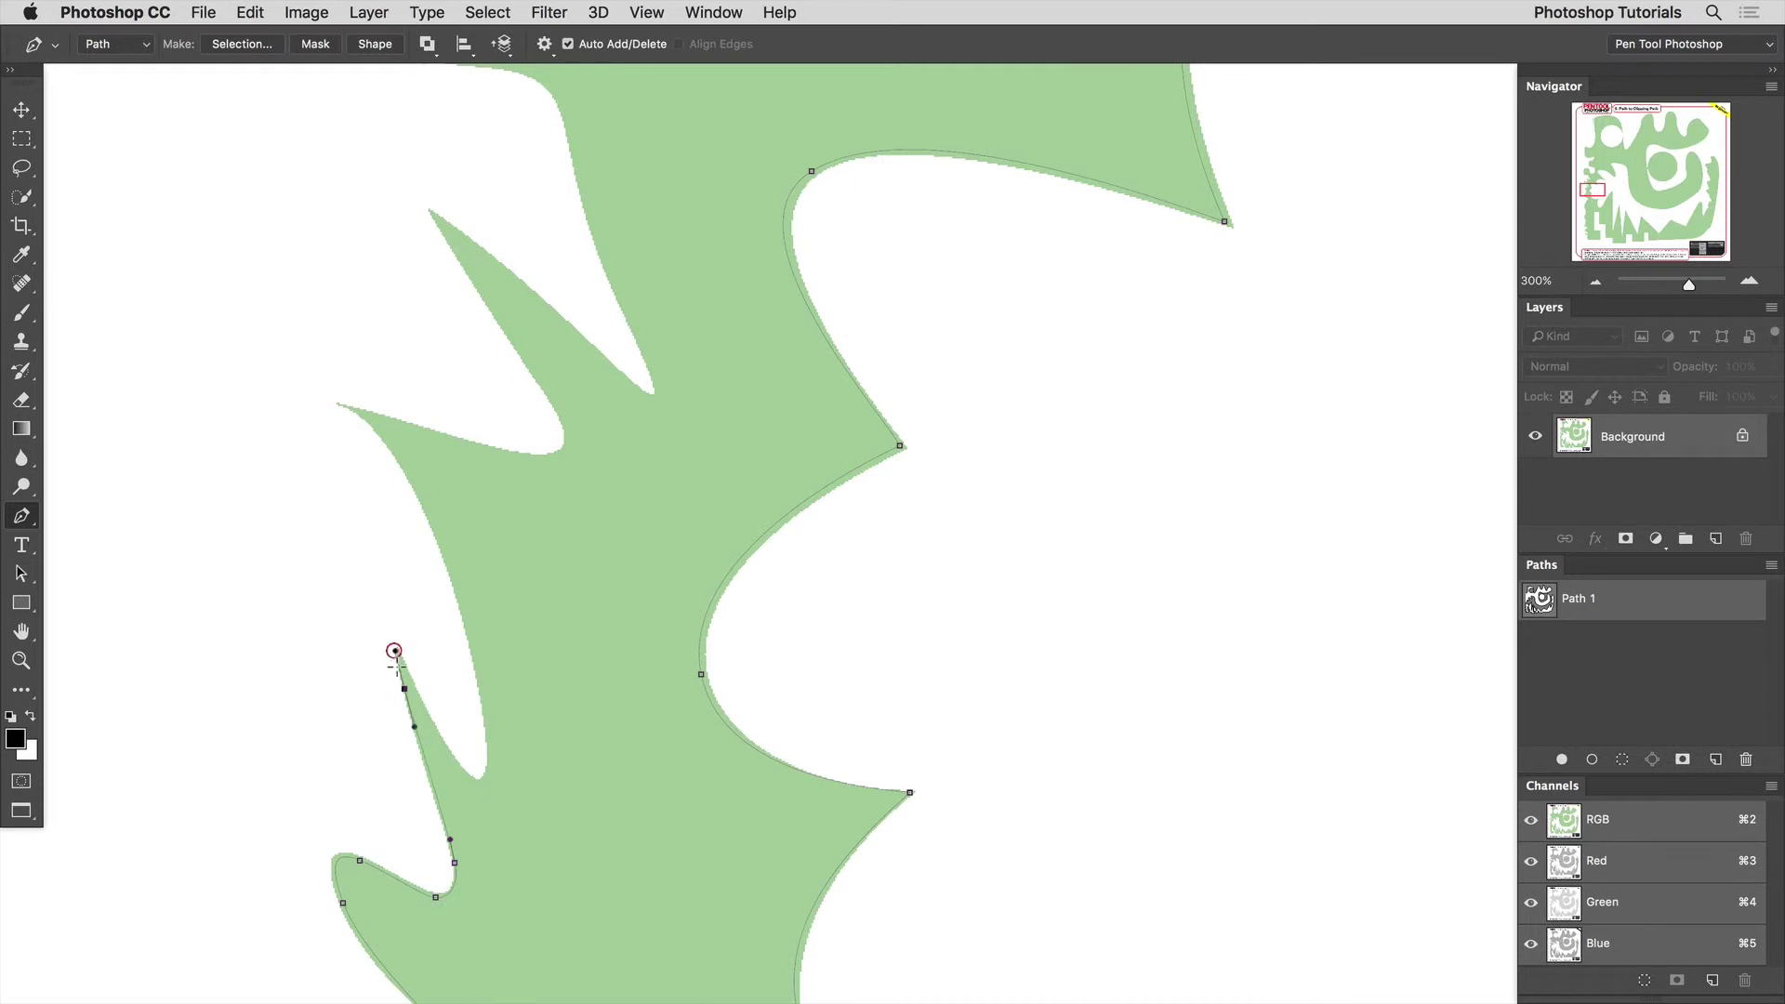
pyautogui.press('Left')
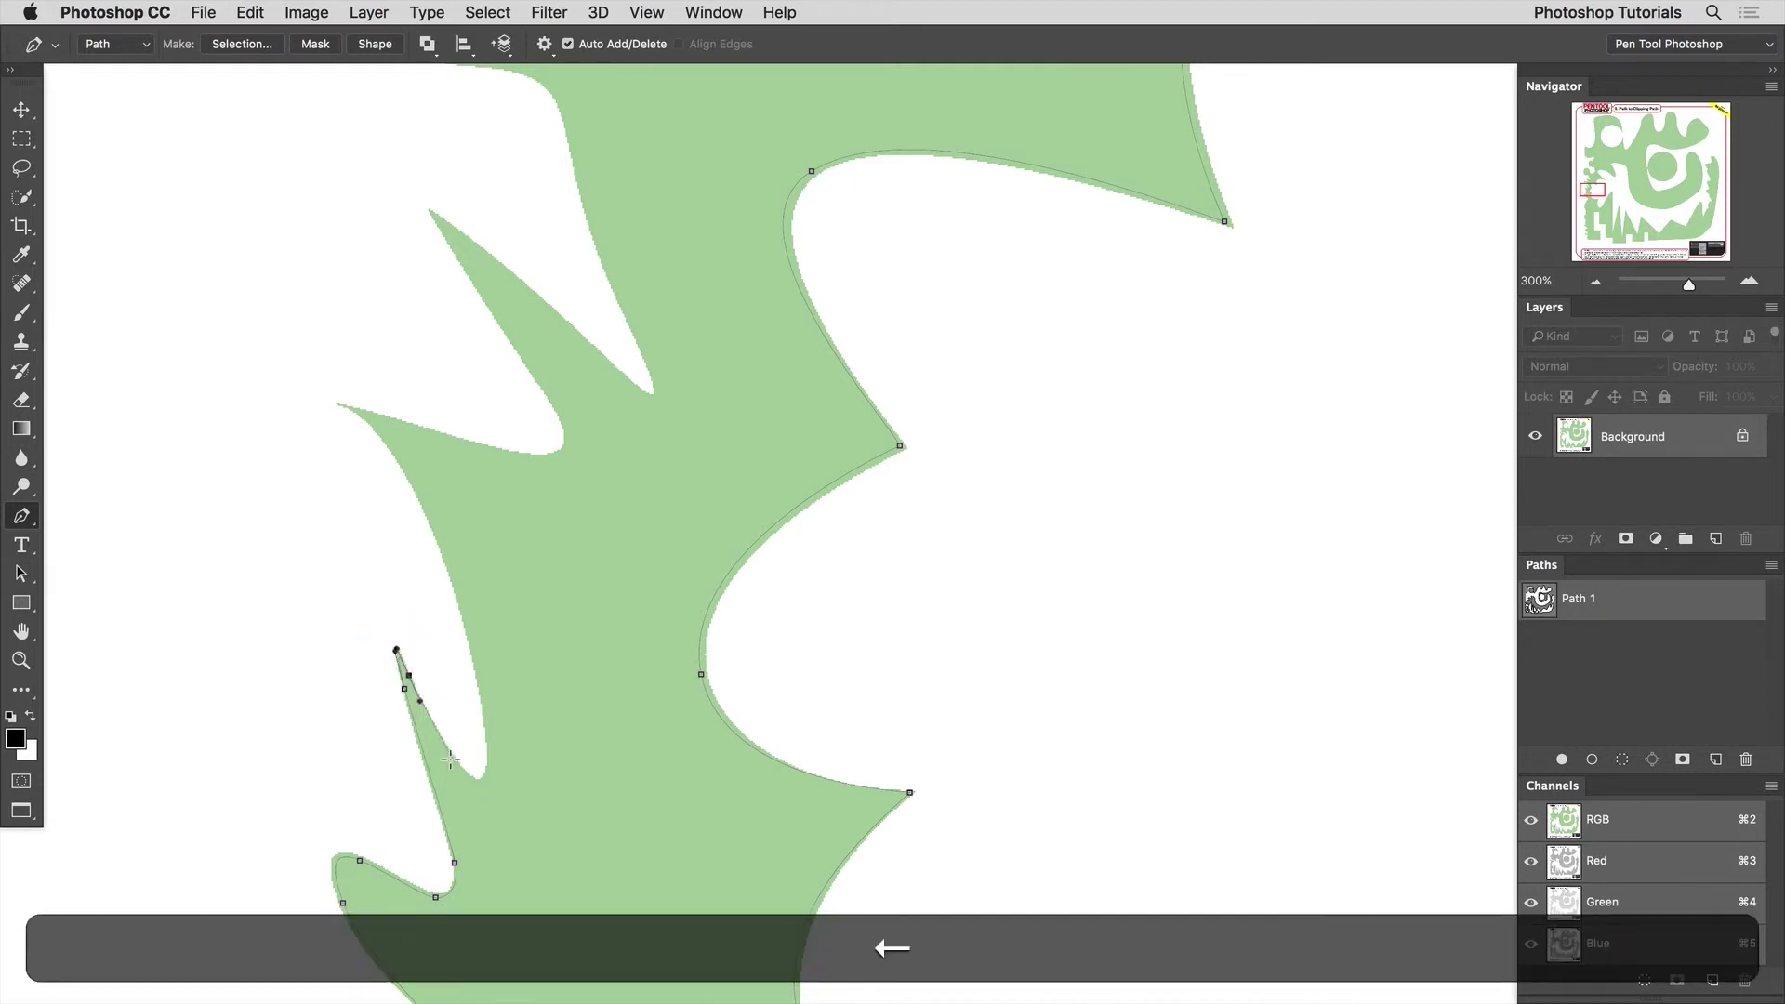
# Trace down the slender spike's upper side, around the deep valley and up the long curve to the next pointed tip
pyautogui.moveTo(457, 765); pyautogui.dragTo(489, 709)
pyautogui.press('space')
pyautogui.moveTo(453, 605); pyautogui.dragTo(479, 739)
pyautogui.moveTo(473, 693); pyautogui.dragTo(450, 630)
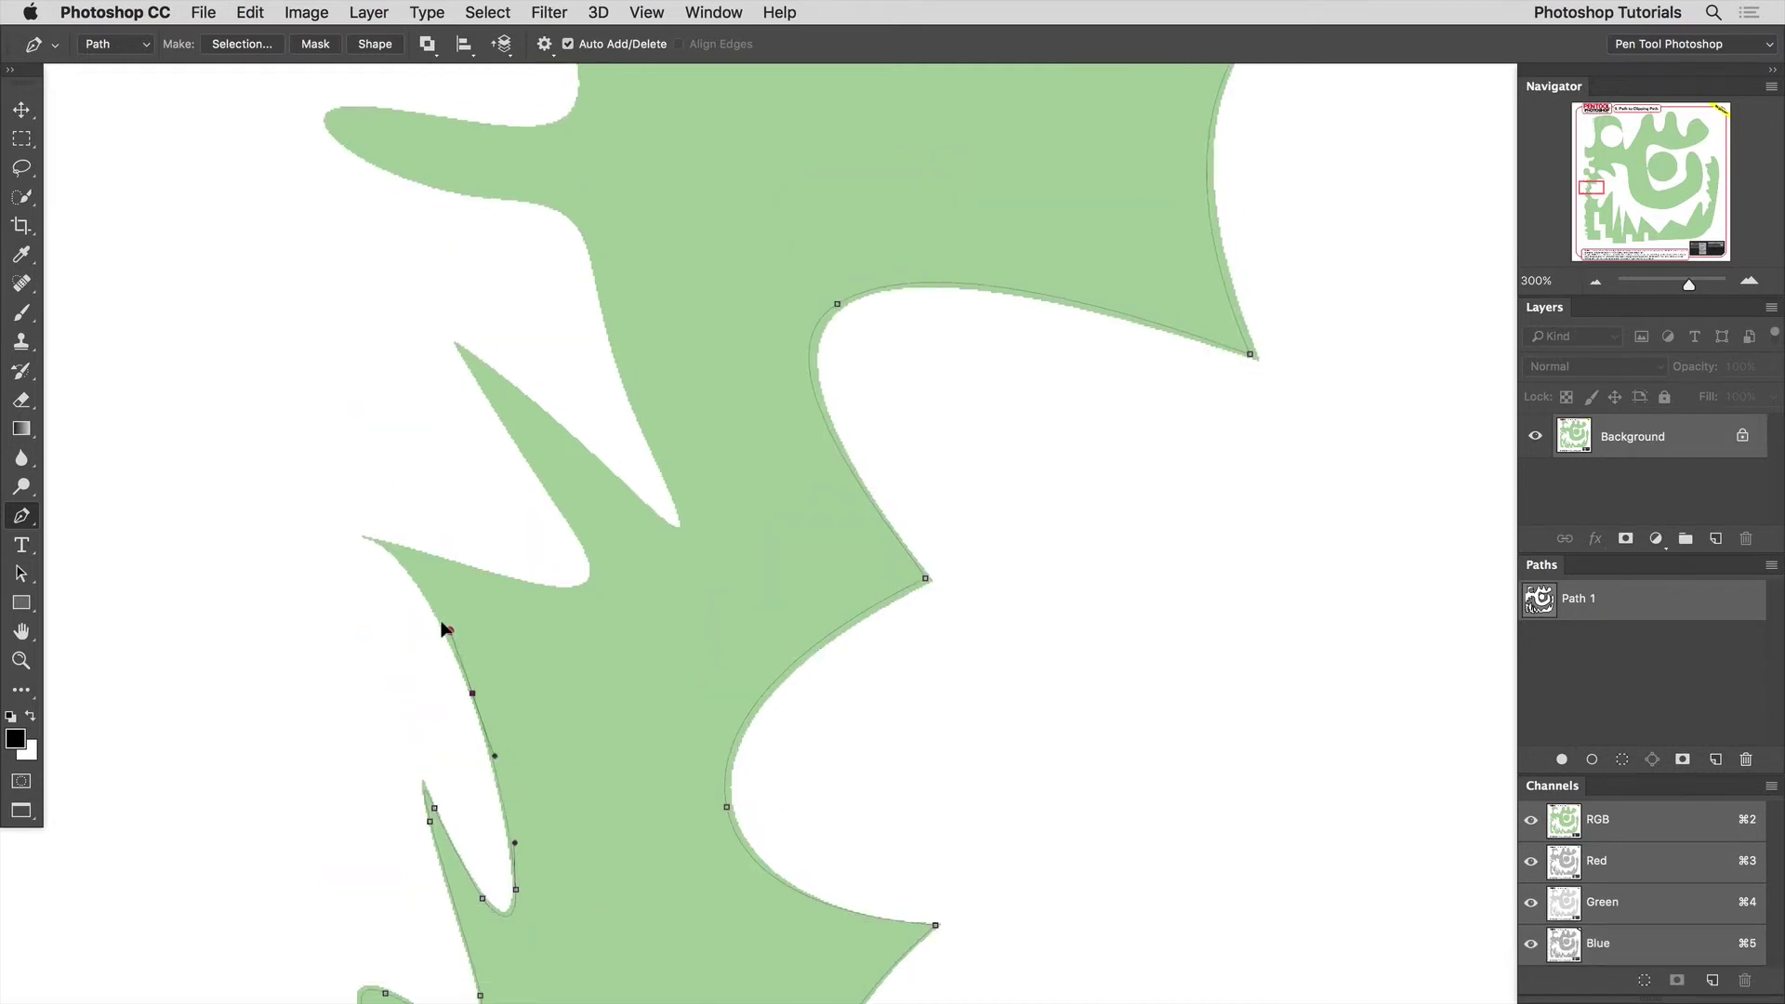
pyautogui.moveTo(382, 545); pyautogui.dragTo(429, 558)
# Trace from the pointed tip around the rounded valley to the next spike and turn its tip into a corner point
pyautogui.moveTo(556, 590); pyautogui.dragTo(580, 531)
pyautogui.press('space')
pyautogui.moveTo(578, 597); pyautogui.dragTo(600, 837)
pyautogui.moveTo(482, 590); pyautogui.dragTo(409, 473)
pyautogui.keyDown('alt'); pyautogui.click(483, 588); pyautogui.keyUp('alt')
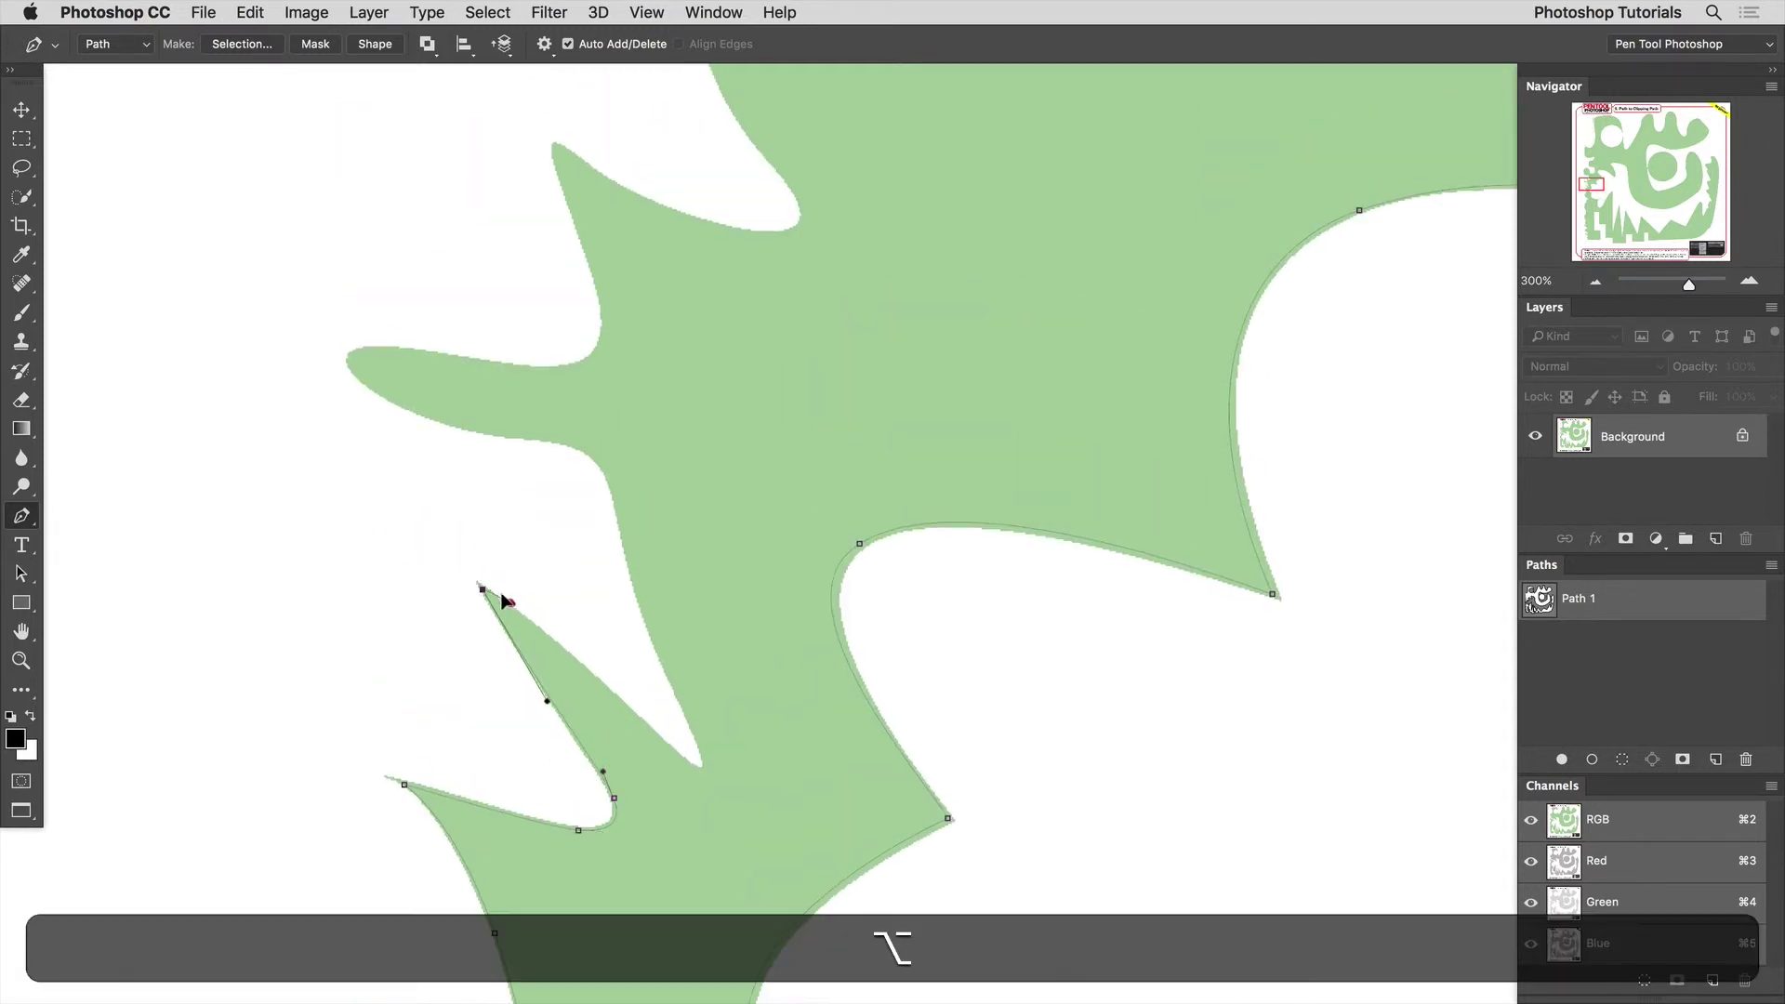
# Trace down the spike's upper side, around the narrow valley and up to the underside of the long rounded finger
pyautogui.moveTo(636, 720); pyautogui.dragTo(681, 761)
pyautogui.press('space')
pyautogui.moveTo(679, 758); pyautogui.dragTo(490, 776)
pyautogui.moveTo(516, 775); pyautogui.dragTo(509, 748)
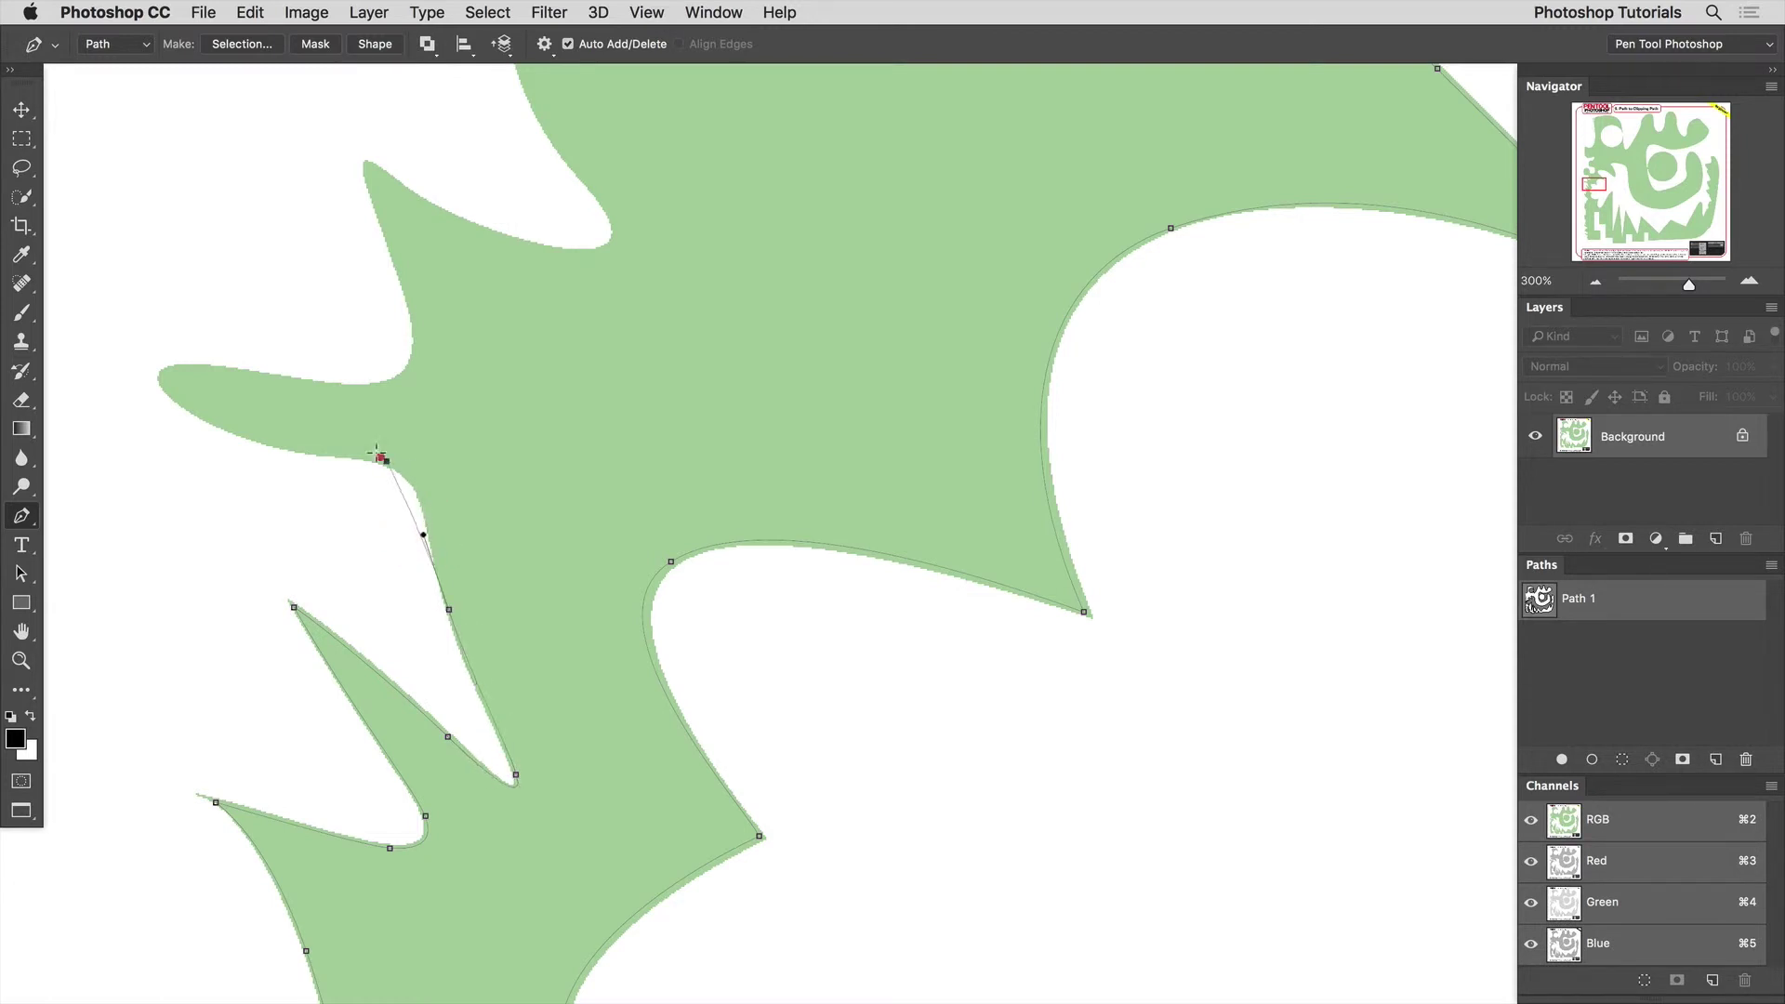
pyautogui.moveTo(385, 461); pyautogui.dragTo(235, 433)
pyautogui.press('Left')
# Trace around the long finger's rounded tip, along its upper side and up to the next pointed tip
pyautogui.press('space')
pyautogui.moveTo(183, 430); pyautogui.dragTo(412, 641)
pyautogui.moveTo(398, 600); pyautogui.dragTo(460, 581)
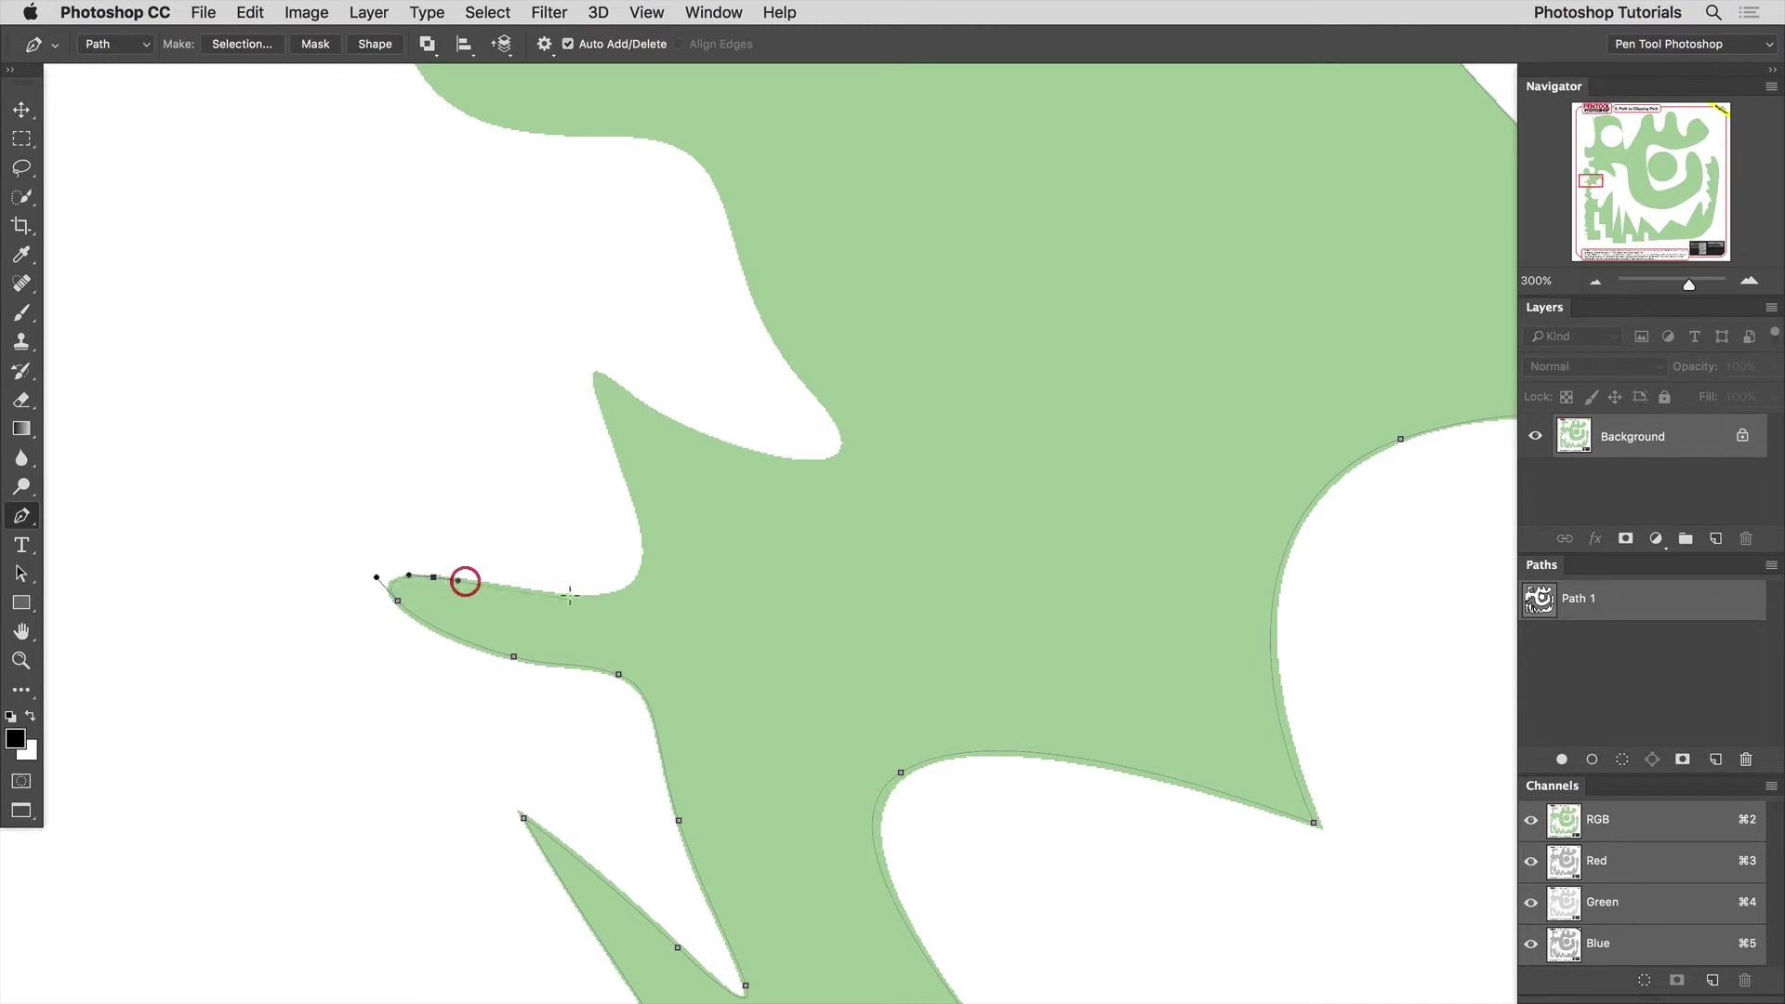
pyautogui.moveTo(573, 597); pyautogui.dragTo(599, 598)
pyautogui.moveTo(602, 426); pyautogui.dragTo(636, 401)
# Trace the pointed tip's upper slope, the valley behind it and the curve leading up to the large rounded knob
pyautogui.press('space')
pyautogui.moveTo(652, 455); pyautogui.dragTo(435, 431)
pyautogui.press('space')
pyautogui.press('space')
pyautogui.moveTo(333, 422); pyautogui.dragTo(549, 605)
pyautogui.moveTo(487, 526); pyautogui.dragTo(463, 465)
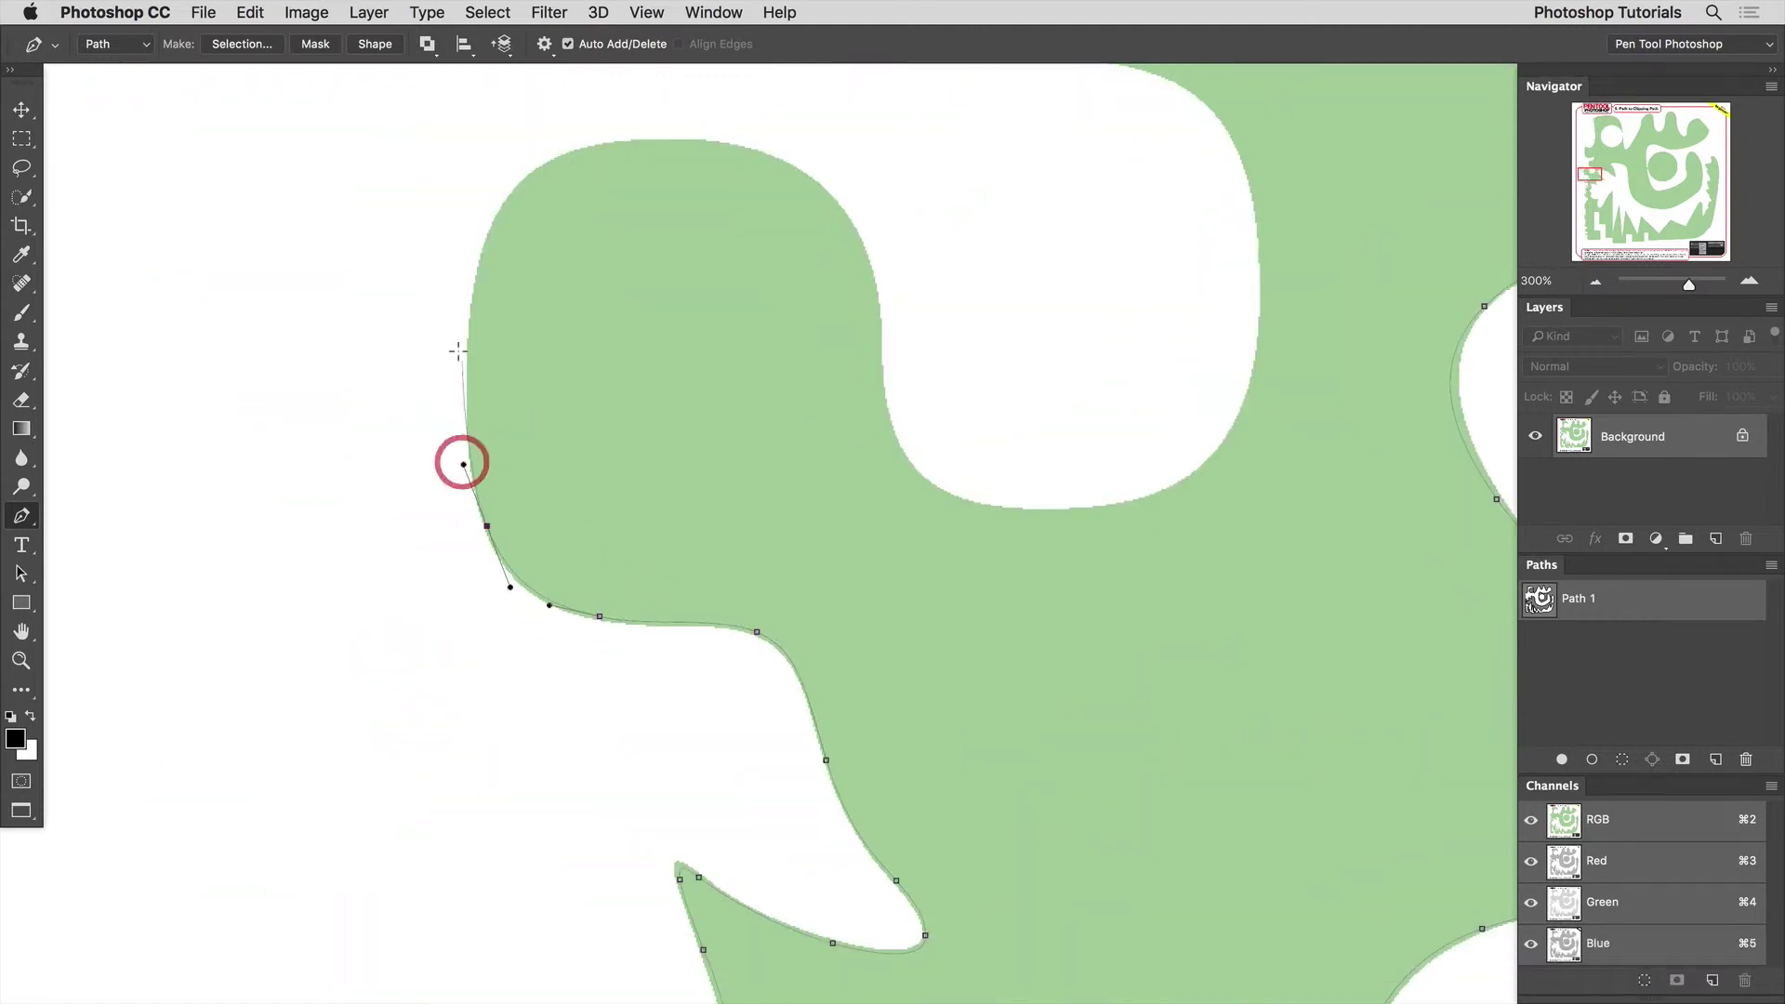
# Trace up the large knob's outer side, over its rounded top and down its inner side
pyautogui.moveTo(474, 327); pyautogui.dragTo(279, 654)
pyautogui.press('space')
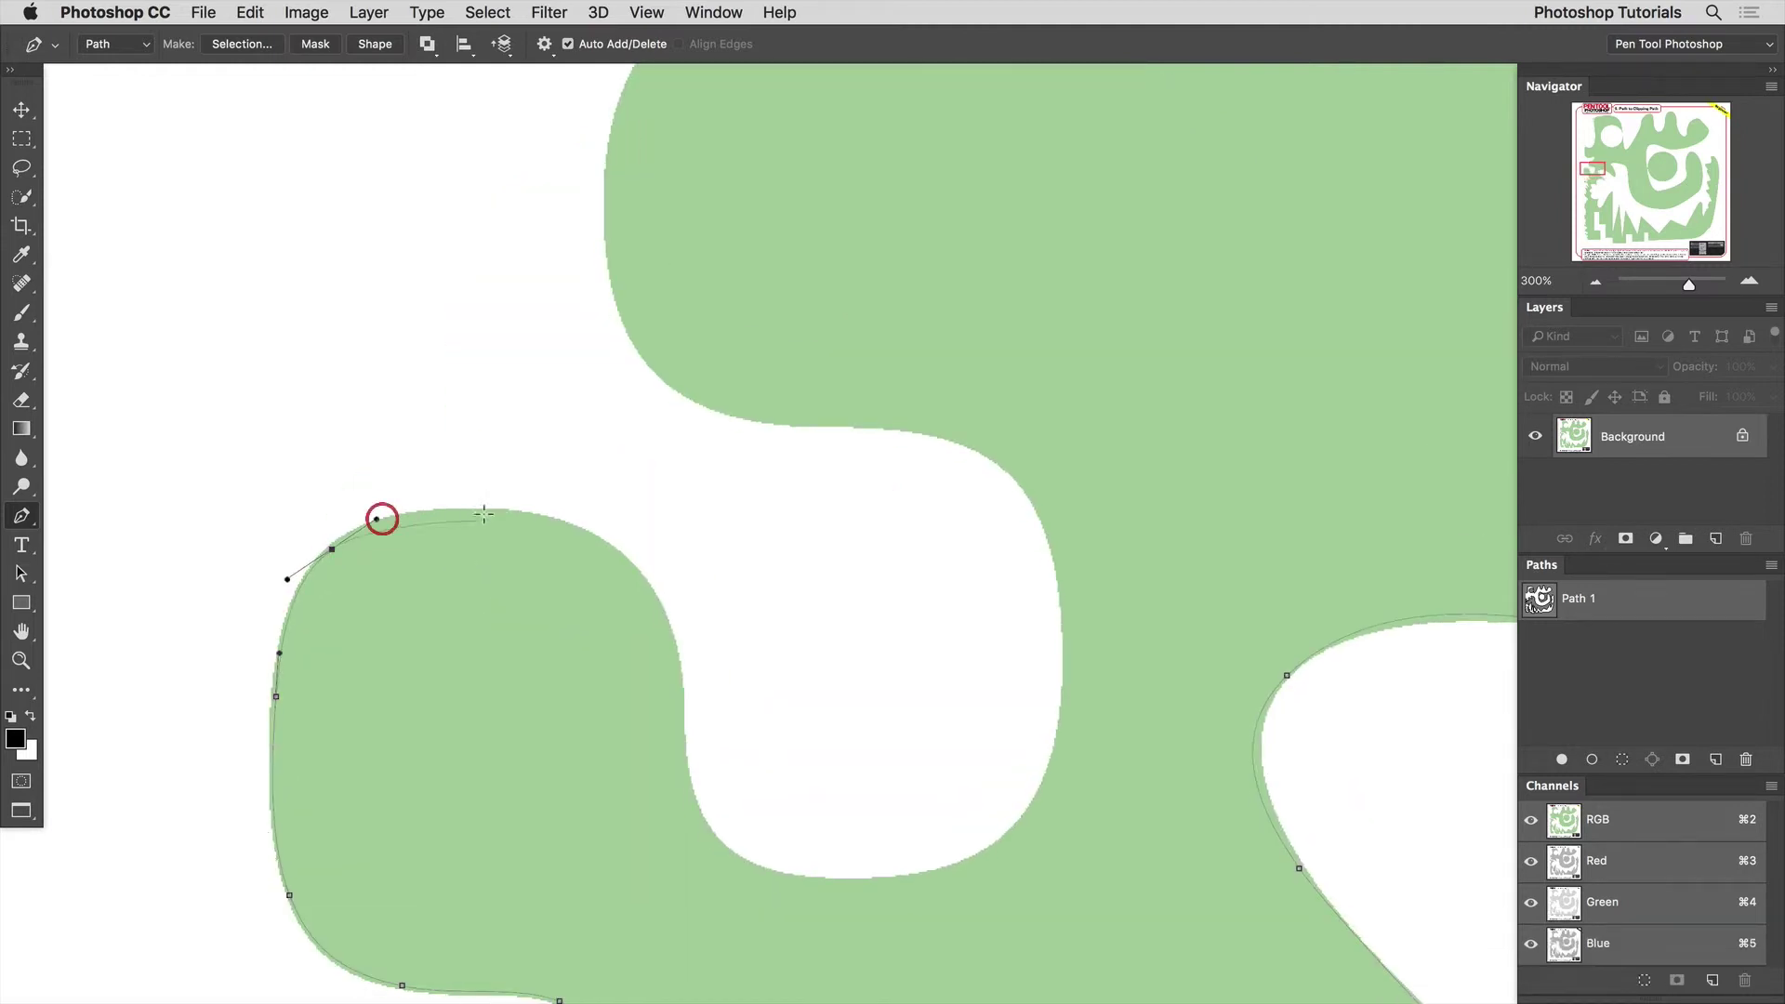
pyautogui.moveTo(483, 513); pyautogui.dragTo(546, 514)
pyautogui.moveTo(626, 564); pyautogui.dragTo(650, 589)
pyautogui.moveTo(681, 692); pyautogui.dragTo(699, 821)
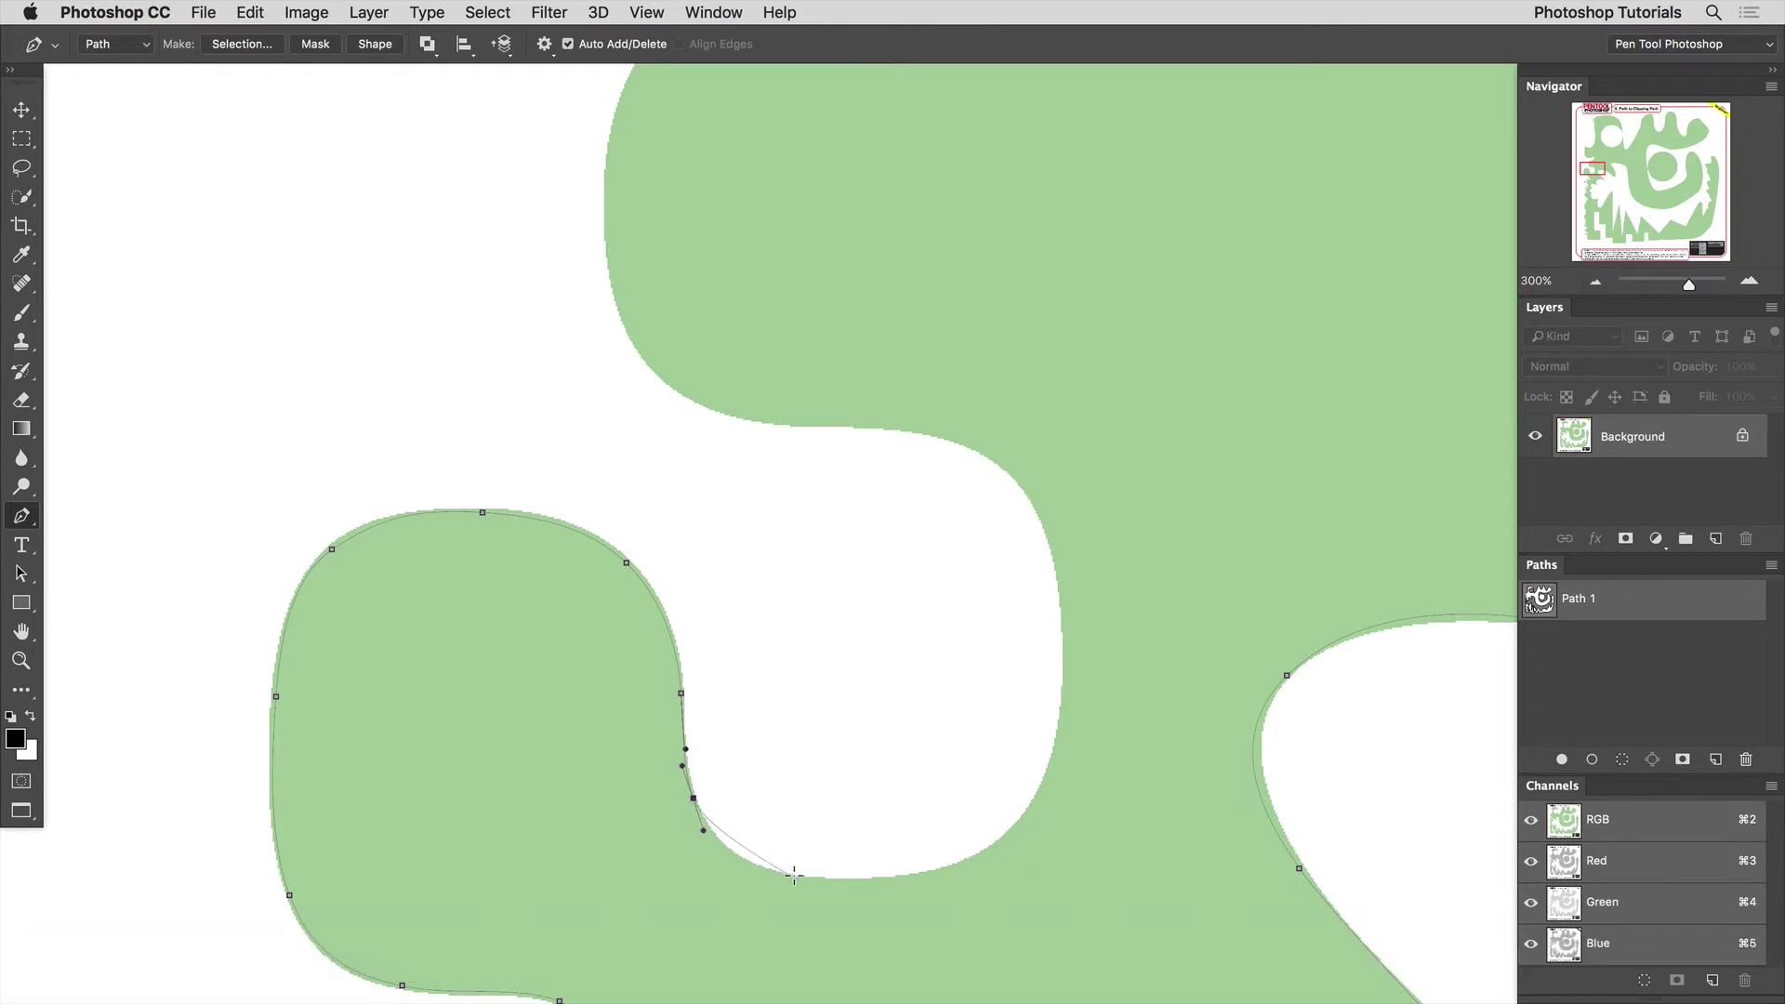
# Trace the rounded white bay beside the large knob from its floor up to its upper curve
pyautogui.moveTo(800, 879); pyautogui.dragTo(863, 886)
pyautogui.hscroll(5, 744, 855)
pyautogui.moveTo(681, 841); pyautogui.dragTo(717, 825)
pyautogui.moveTo(763, 695); pyautogui.dragTo(773, 612)
pyautogui.moveTo(739, 495); pyautogui.dragTo(725, 456)
# Trace the bulge above the rounded bay and continue along the lower edge of the next white pocket
pyautogui.press('space')
pyautogui.moveTo(635, 423); pyautogui.dragTo(566, 644)
pyautogui.moveTo(513, 513); pyautogui.dragTo(500, 429)
pyautogui.press('space')
pyautogui.moveTo(516, 406); pyautogui.dragTo(384, 658)
pyautogui.moveTo(423, 551); pyautogui.dragTo(525, 643)
pyautogui.press('space')
pyautogui.moveTo(632, 593); pyautogui.dragTo(661, 554)
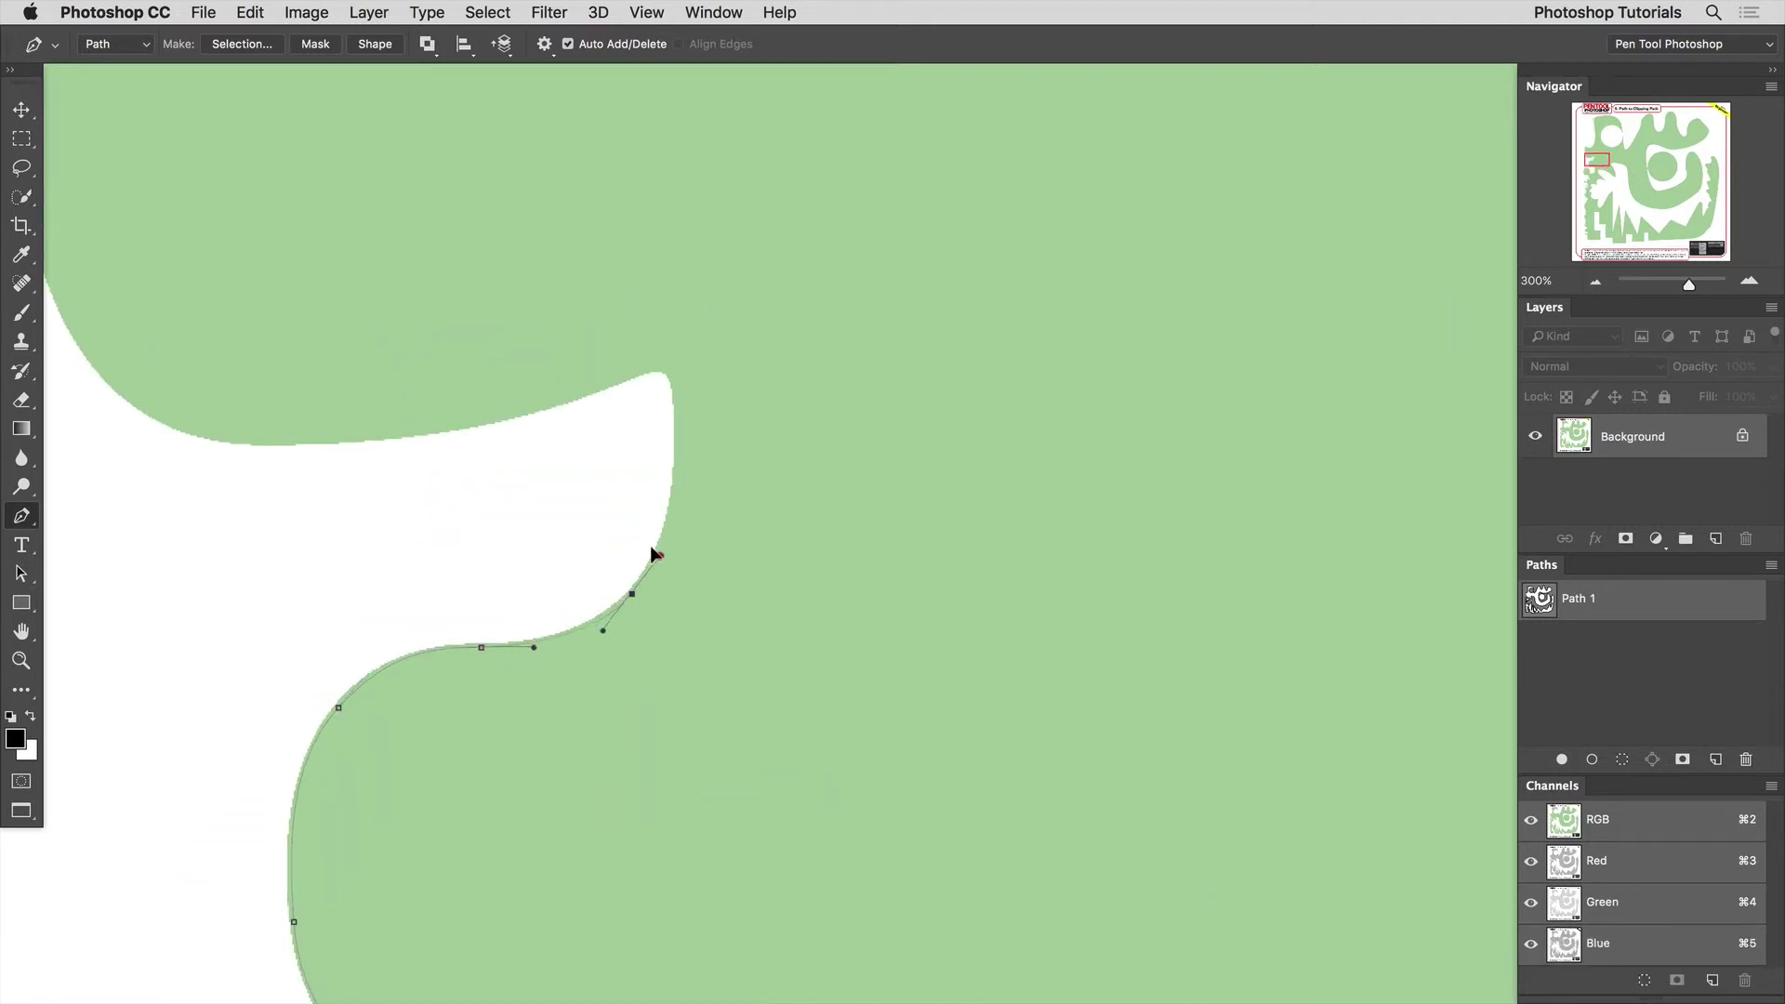
# Trace around the white pocket's narrow inner end and along the underside of the large lobe above it
pyautogui.moveTo(677, 454); pyautogui.dragTo(636, 369)
pyautogui.press('space')
pyautogui.moveTo(502, 396); pyautogui.dragTo(674, 645)
pyautogui.moveTo(490, 643); pyautogui.dragTo(430, 637)
pyautogui.moveTo(323, 554); pyautogui.dragTo(283, 462)
# Trace up the large lobe's outer edge and close the path at its starting anchor point in the dashed circle
pyautogui.press('space')
pyautogui.moveTo(279, 367); pyautogui.dragTo(379, 701)
pyautogui.moveTo(367, 558); pyautogui.dragTo(395, 721)
pyautogui.press('space')
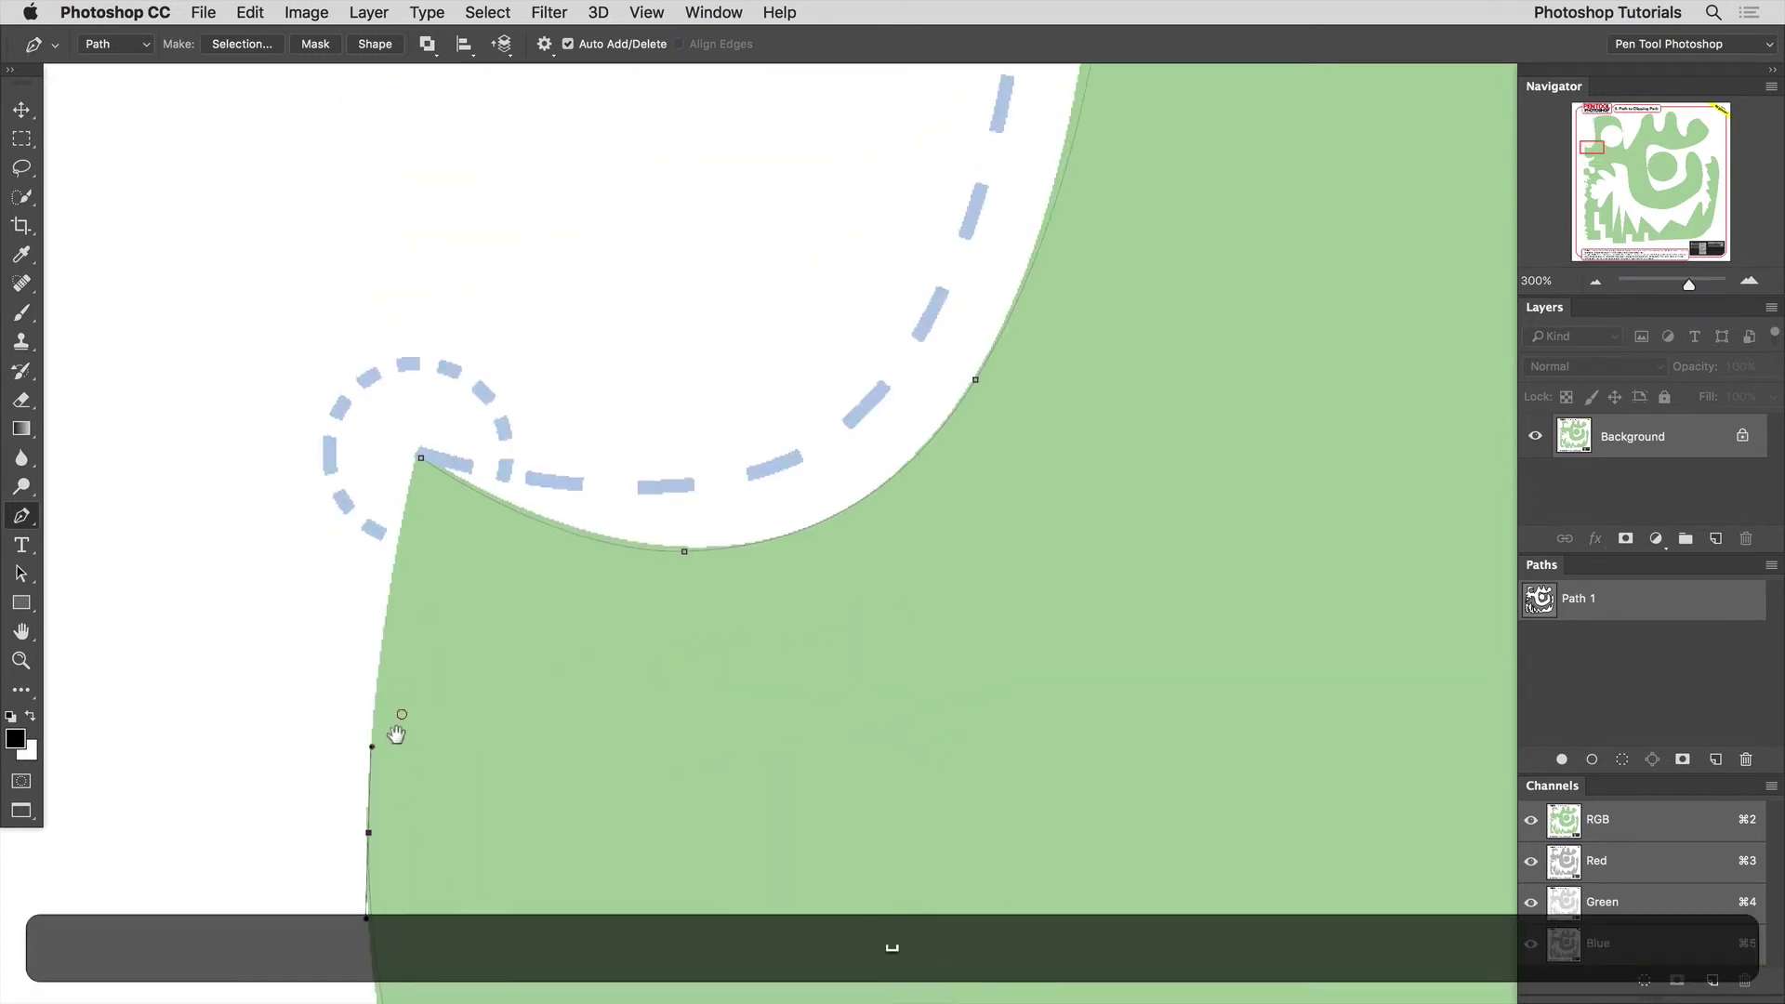
pyautogui.moveTo(422, 457); pyautogui.dragTo(440, 392)
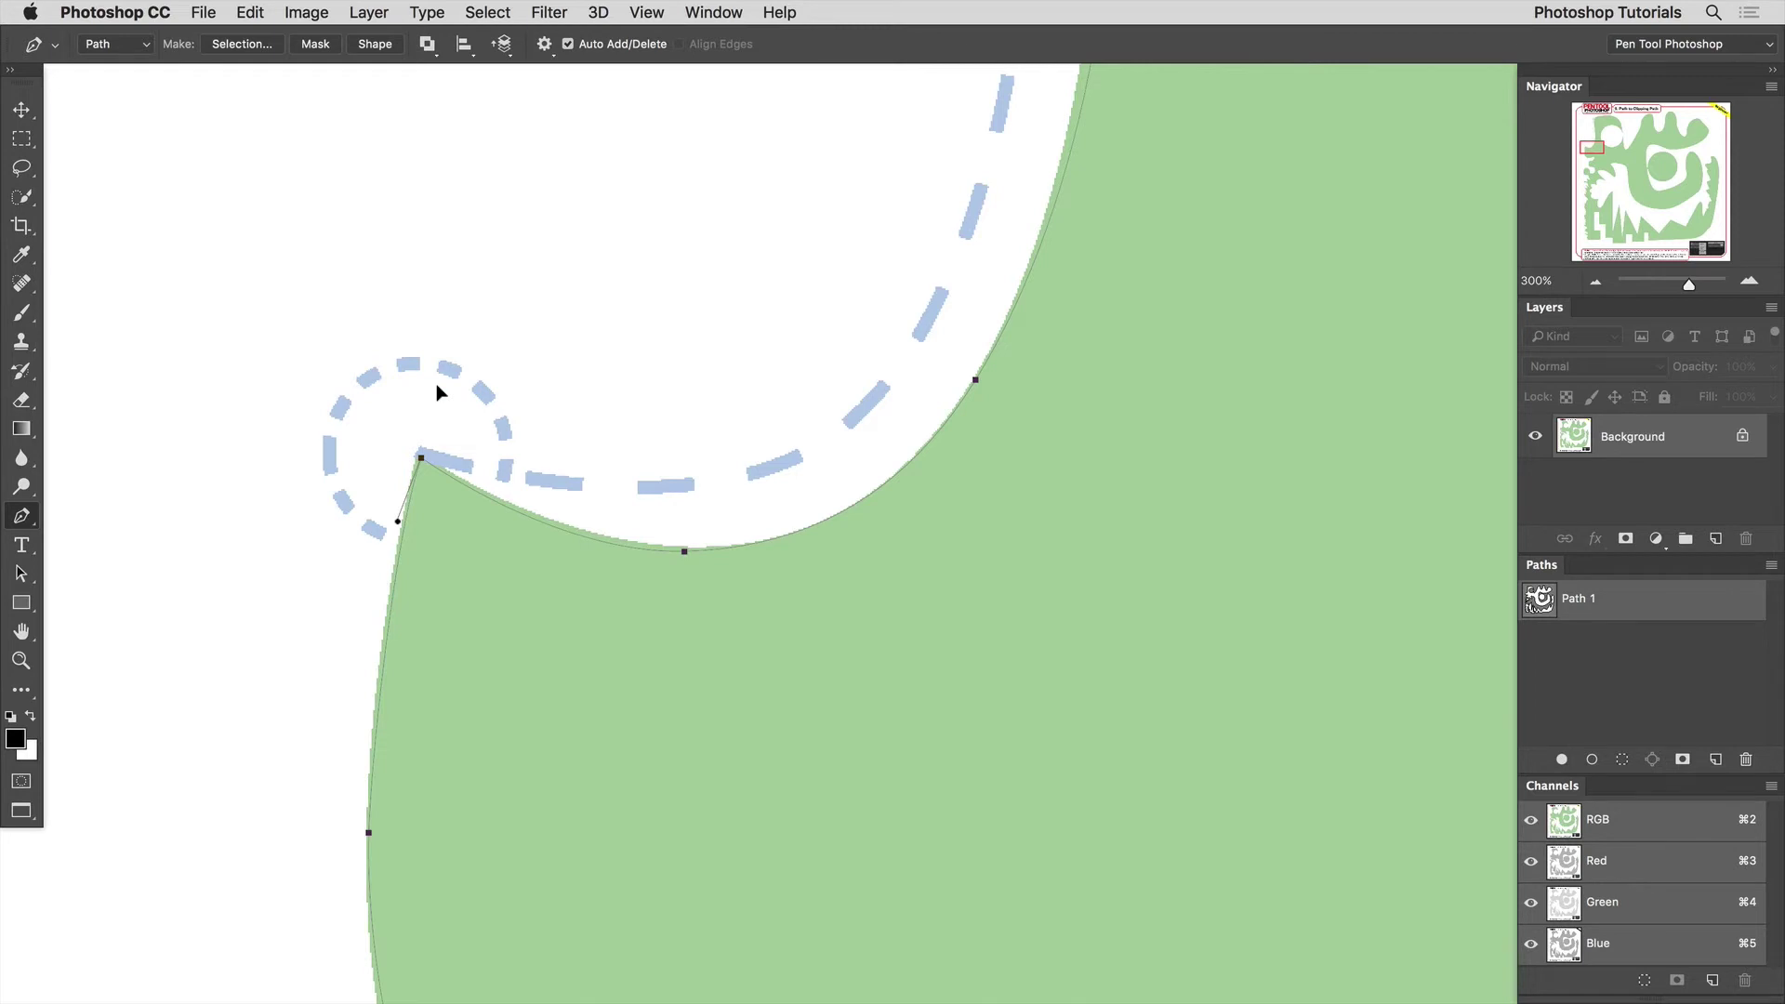
# Examine the closed outline from the full image down to the inner circle, the side pockets and the lower teeth
pyautogui.press('super+0')
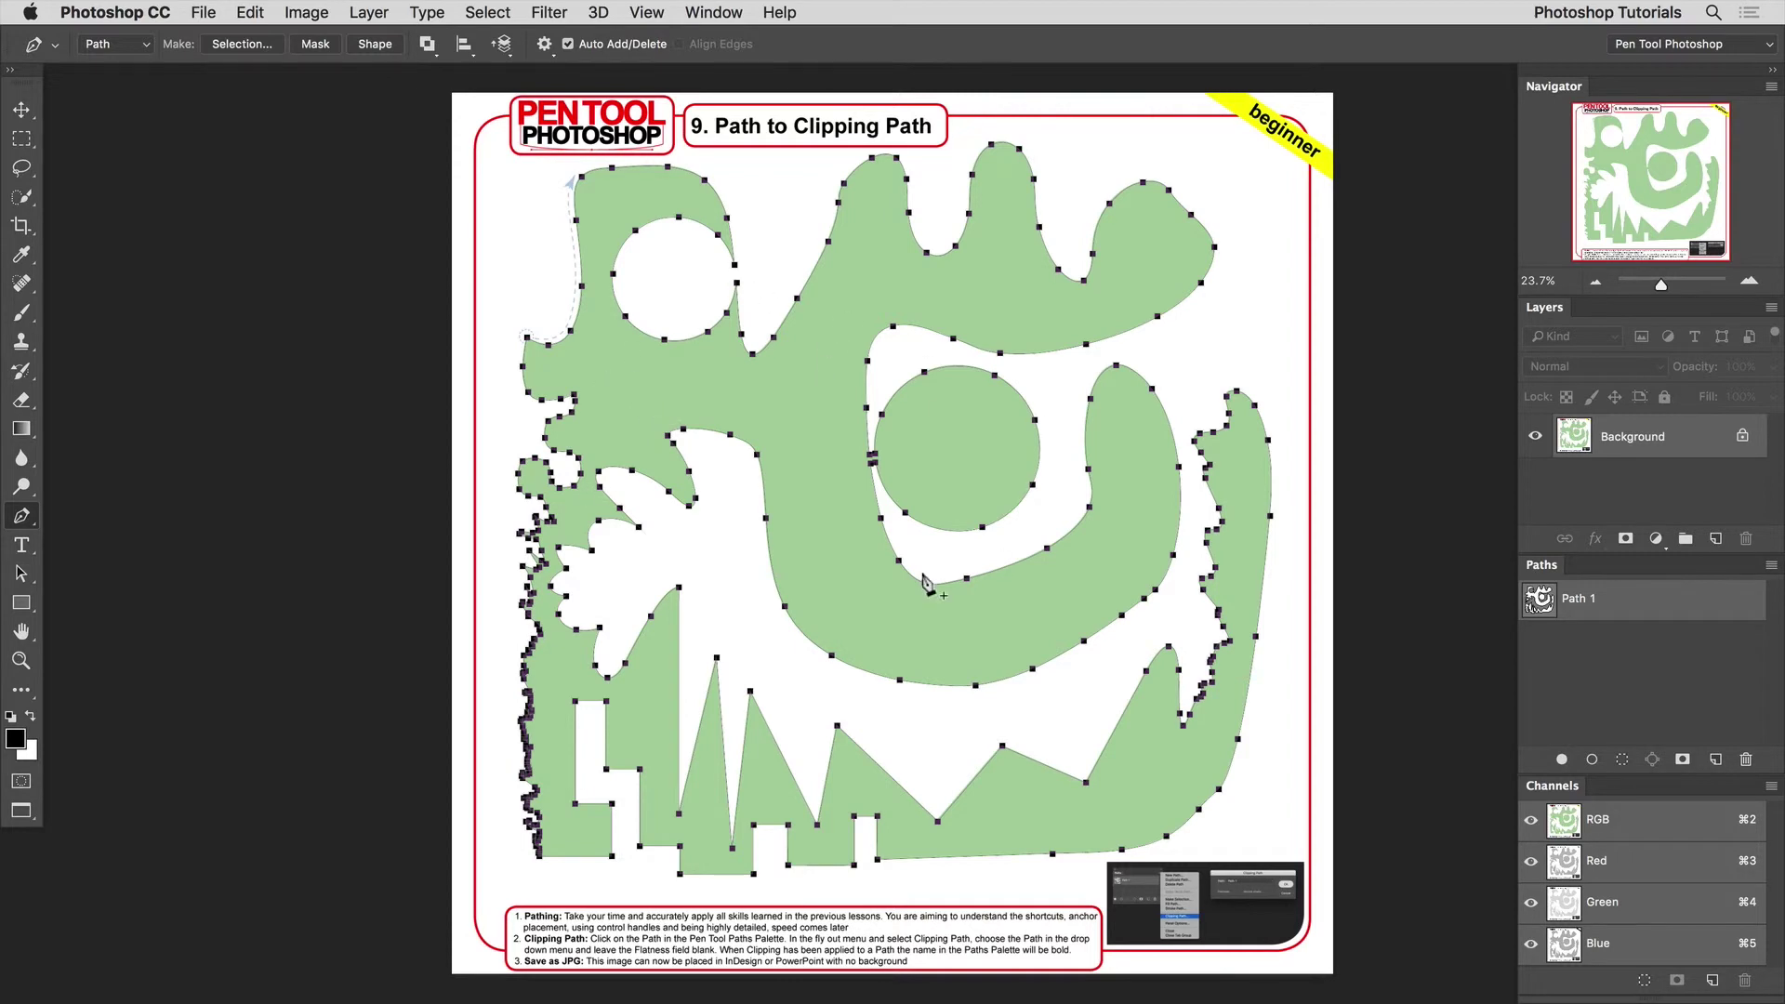
pyautogui.moveTo(535, 639); pyautogui.dragTo(612, 681)
pyautogui.moveTo(706, 294); pyautogui.dragTo(623, 659)
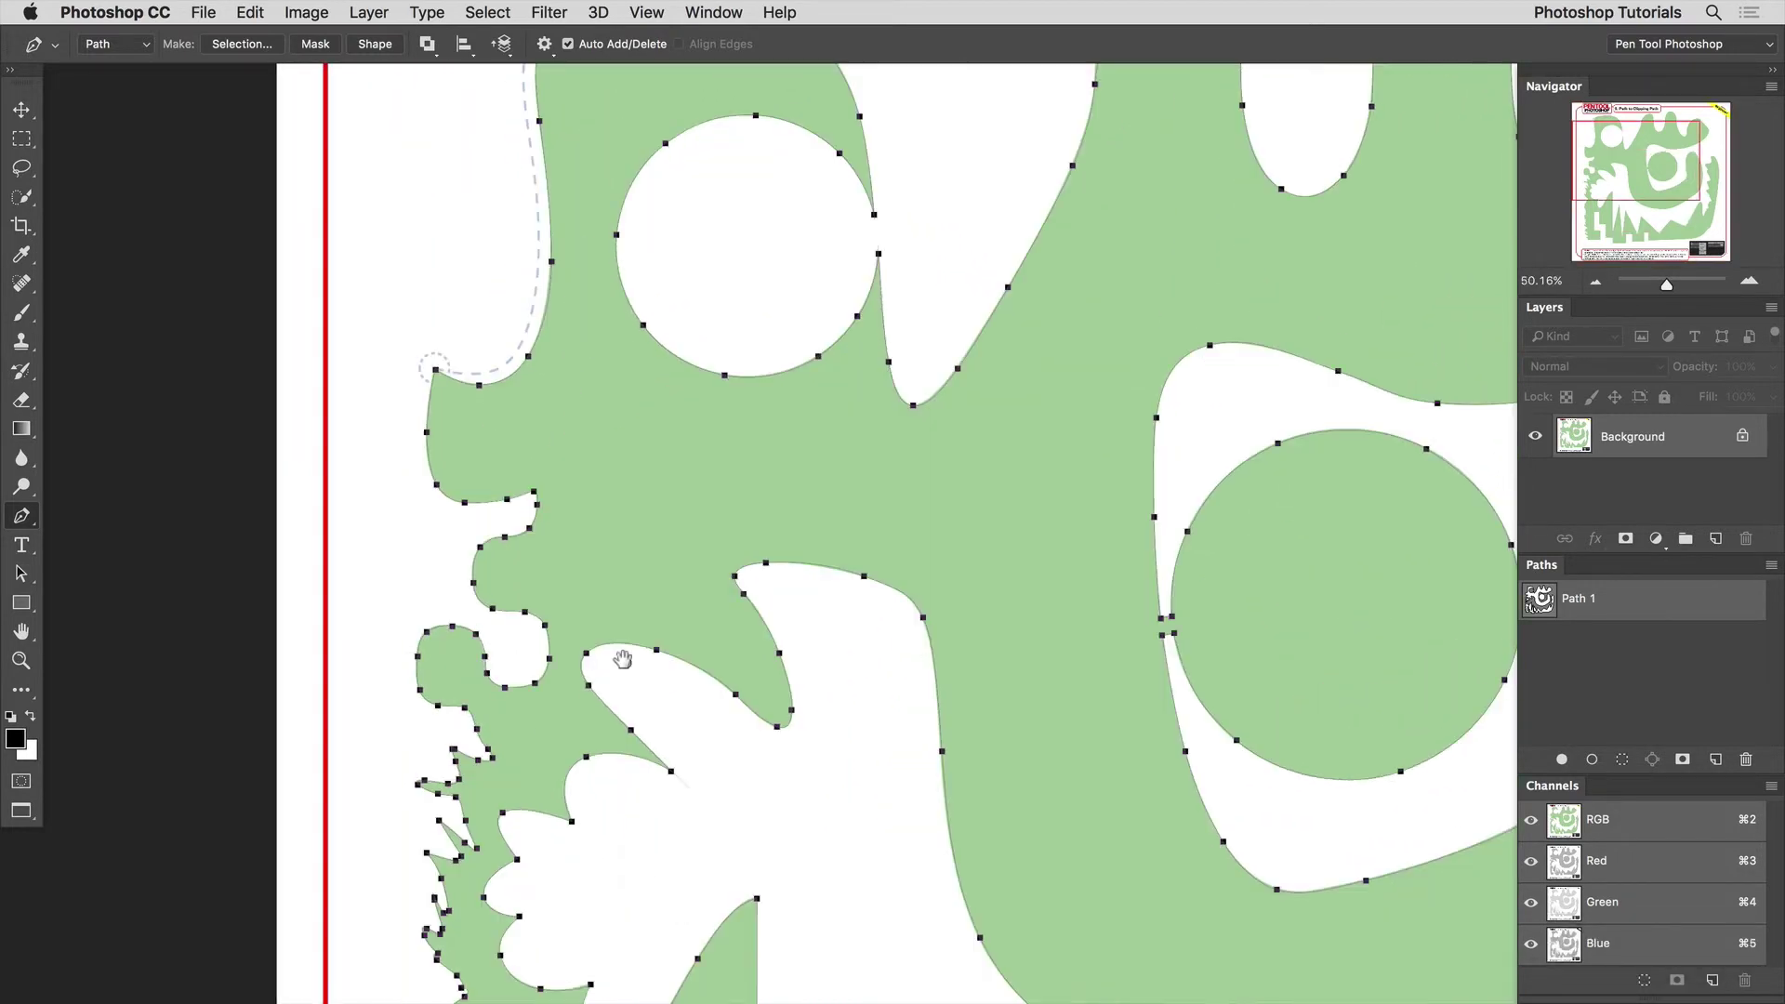
pyautogui.scroll(-3, 1105, 572)
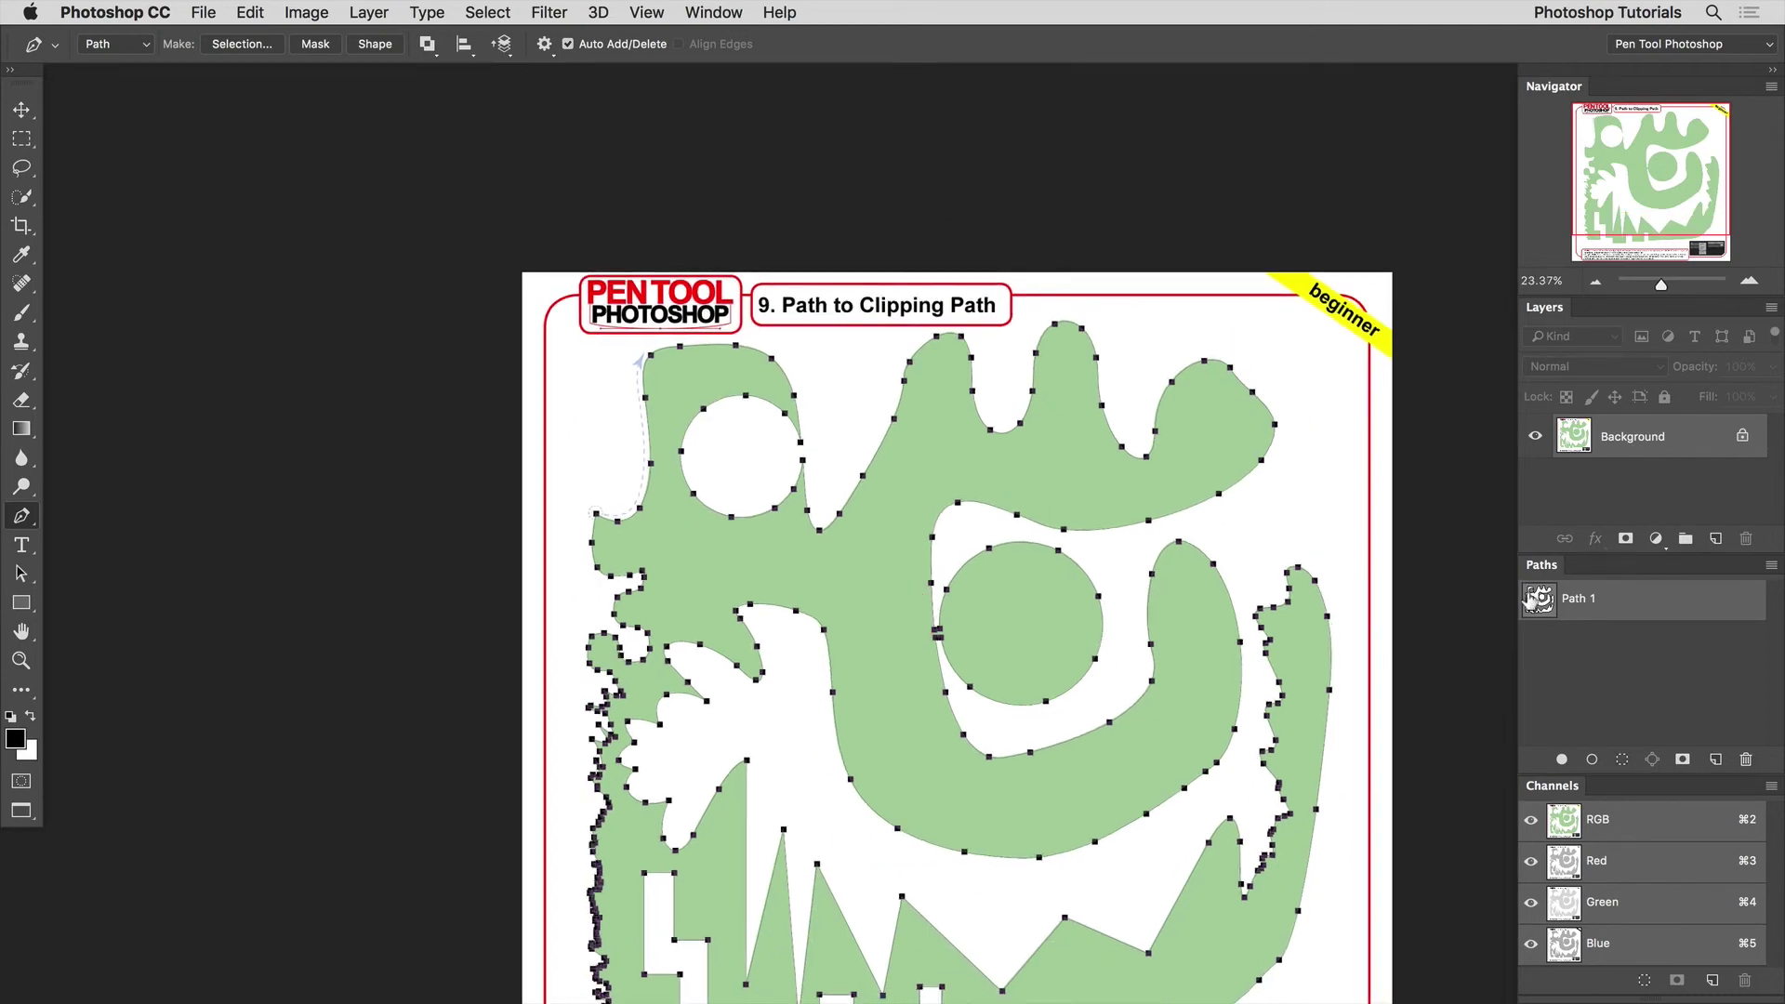
pyautogui.press('super+0')
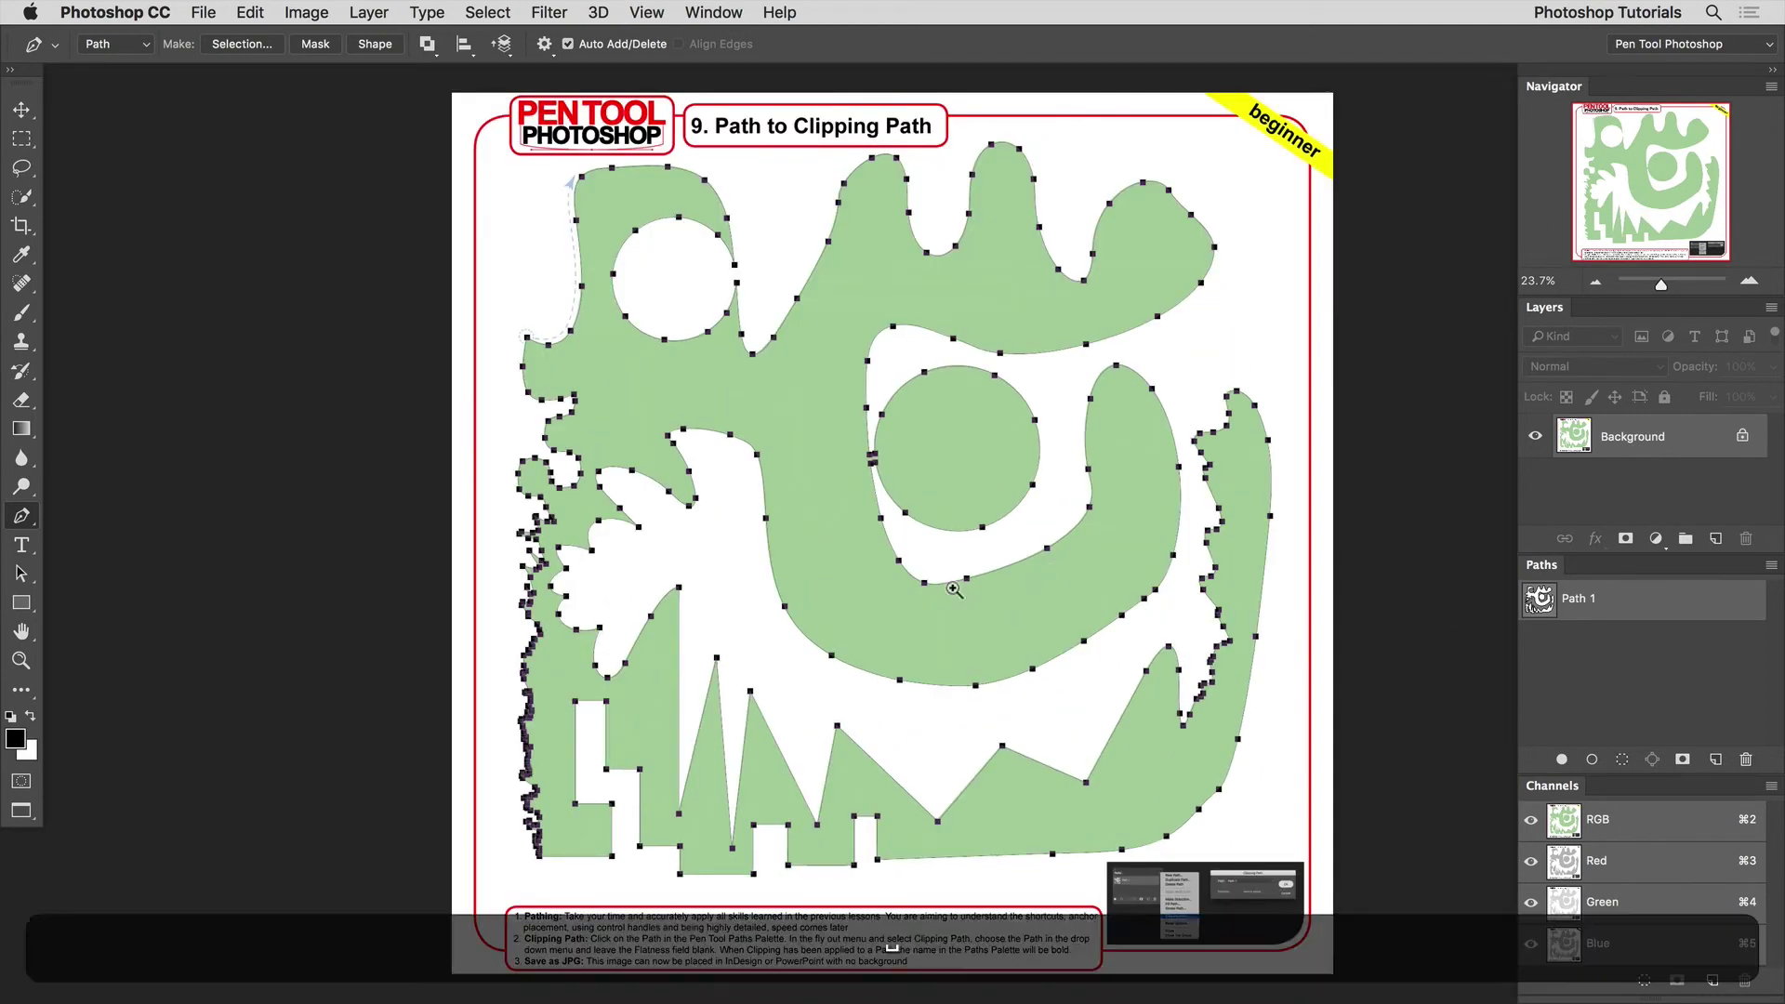
pyautogui.moveTo(954, 589); pyautogui.dragTo(869, 505)
pyautogui.moveTo(962, 704); pyautogui.dragTo(812, 664)
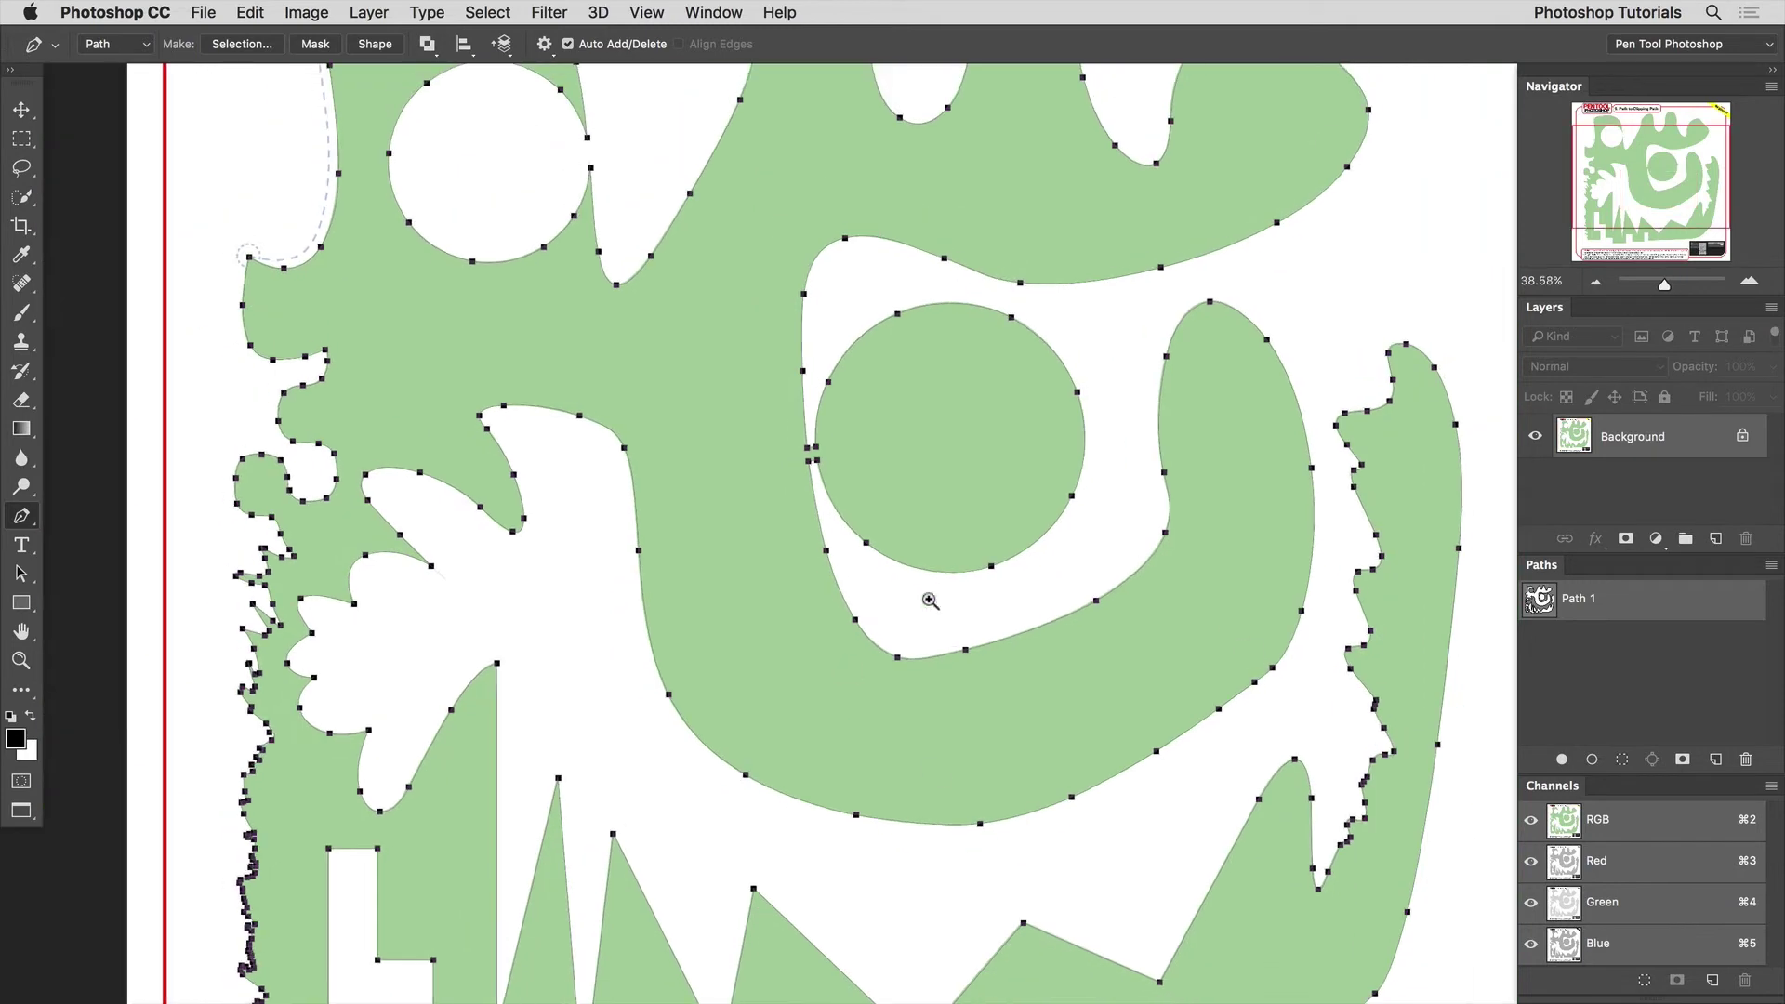
pyautogui.moveTo(697, 339); pyautogui.dragTo(588, 592)
pyautogui.moveTo(1163, 884); pyautogui.dragTo(1155, 338)
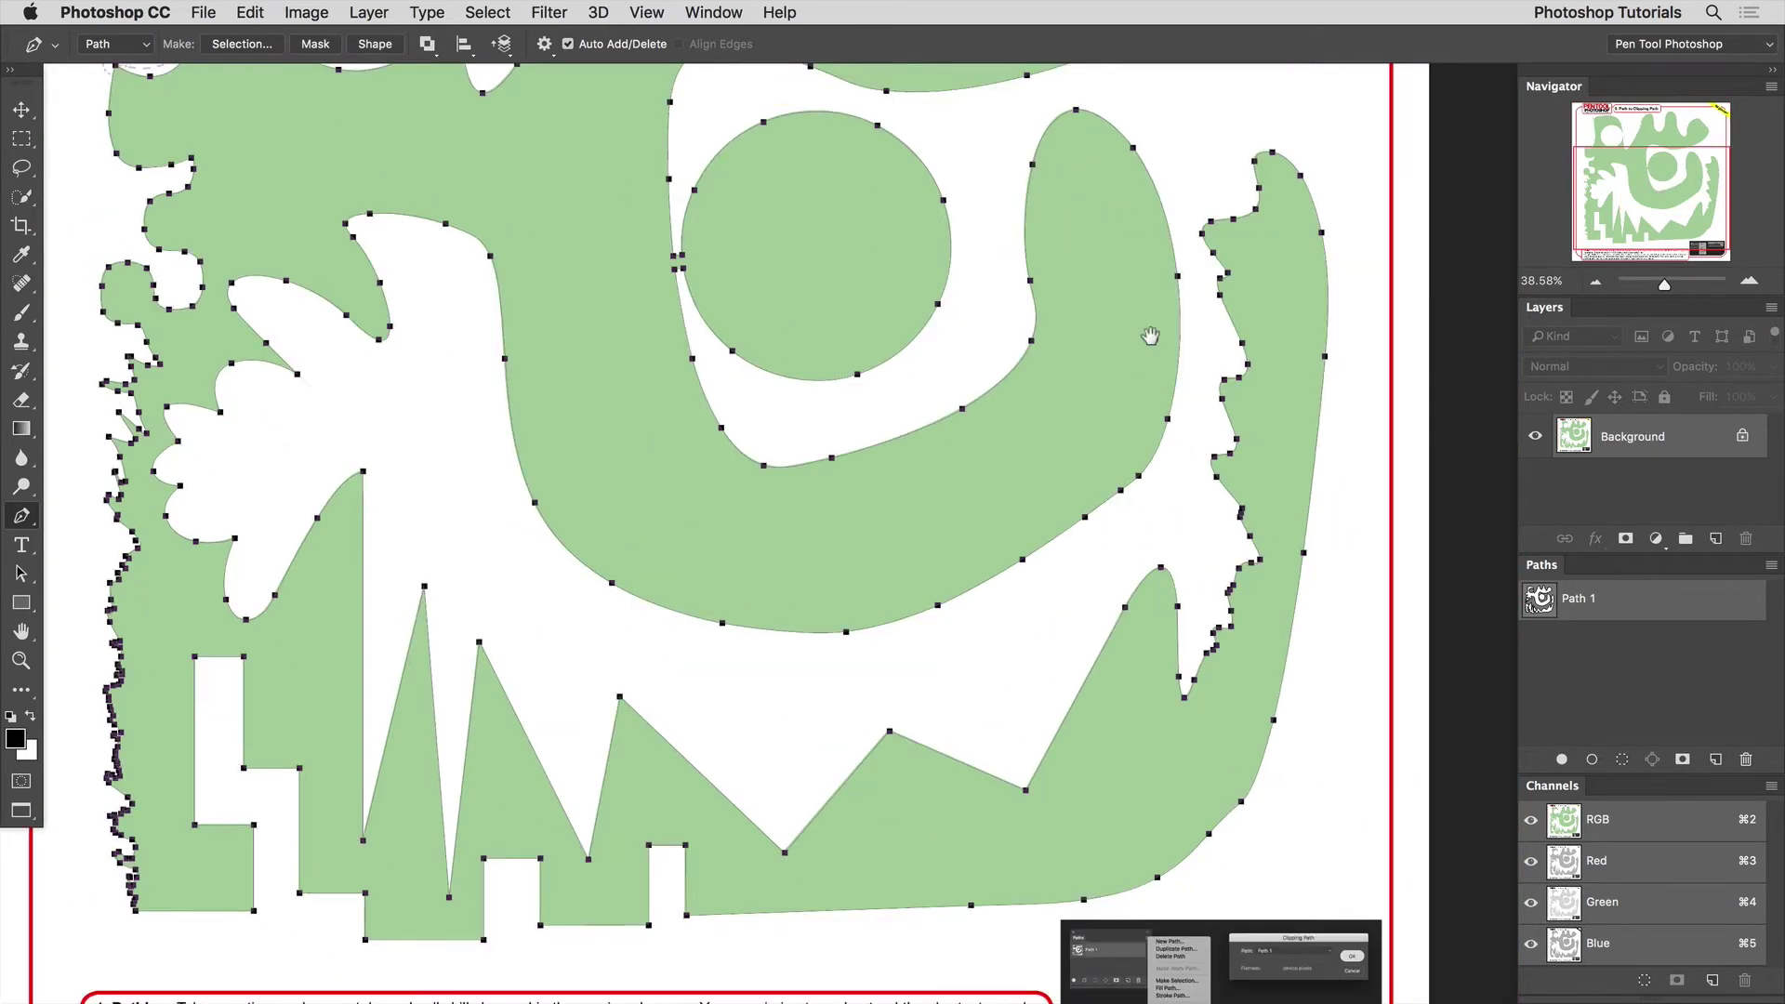
# Adjust the path's corner anchor at the top of the wide rectangular notch below the teeth and check its fit
pyautogui.moveTo(610, 862); pyautogui.dragTo(1043, 834)
pyautogui.moveTo(610, 817); pyautogui.dragTo(763, 886)
pyautogui.moveTo(512, 808); pyautogui.dragTo(571, 820)
pyautogui.moveTo(1084, 711); pyautogui.dragTo(895, 642)
pyautogui.moveTo(1302, 695); pyautogui.dragTo(897, 730)
pyautogui.moveTo(943, 764); pyautogui.dragTo(1119, 827)
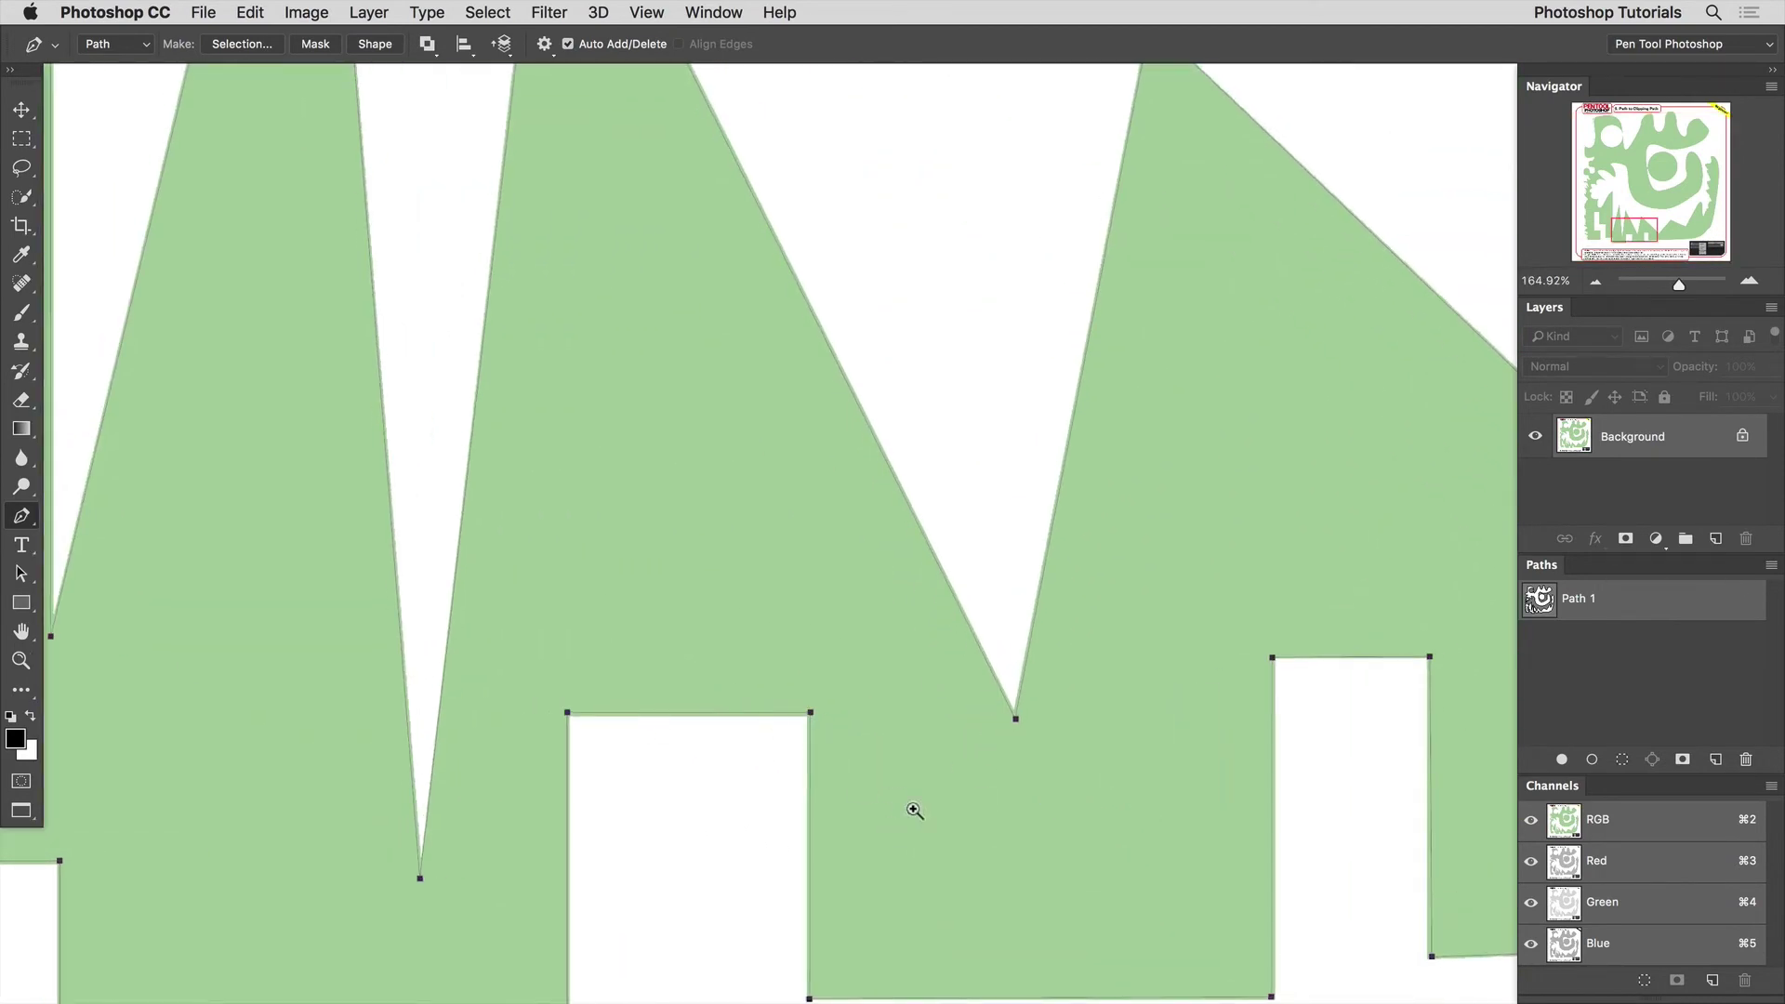
pyautogui.moveTo(793, 725)
pyautogui.mouseDown()
pyautogui.moveTo(848, 749)
pyautogui.moveTo(790, 704)
pyautogui.mouseUp()
pyautogui.moveTo(1011, 776); pyautogui.dragTo(895, 715)
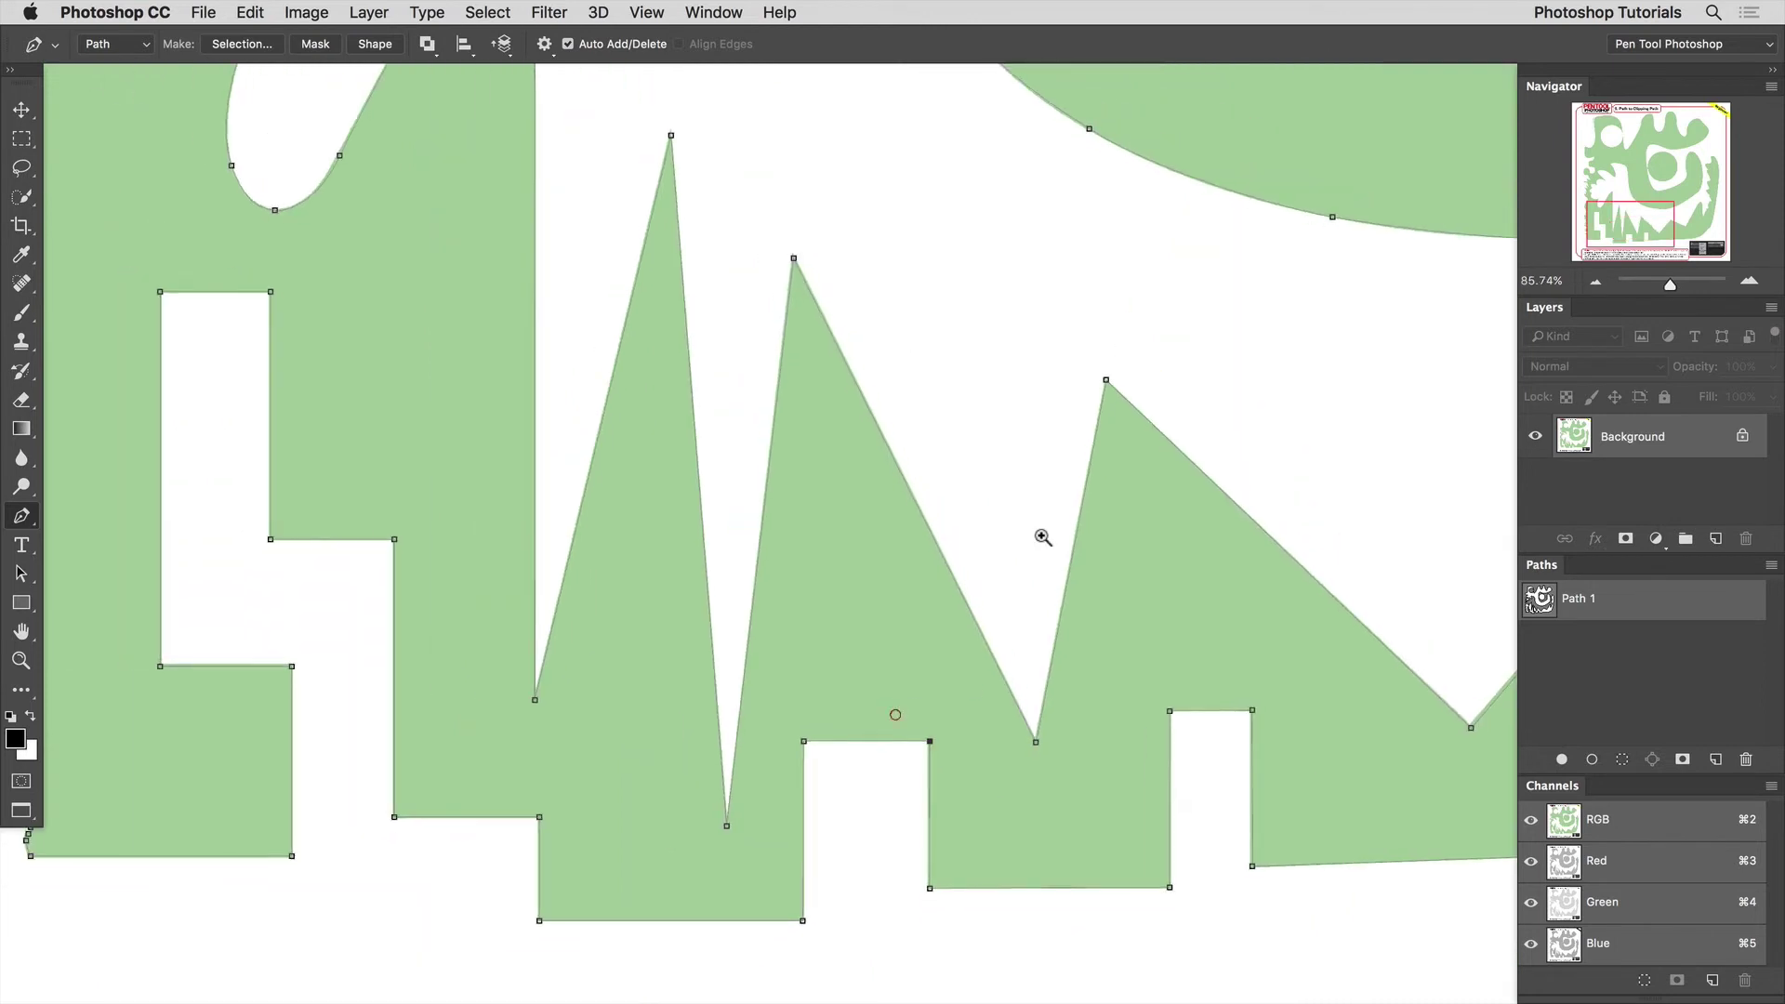
pyautogui.moveTo(1286, 382); pyautogui.dragTo(713, 585)
pyautogui.moveTo(571, 817); pyautogui.dragTo(924, 691)
pyautogui.moveTo(641, 874)
pyautogui.mouseDown()
pyautogui.moveTo(772, 884)
pyautogui.moveTo(781, 572)
pyautogui.mouseUp()
pyautogui.moveTo(858, 706); pyautogui.dragTo(831, 709)
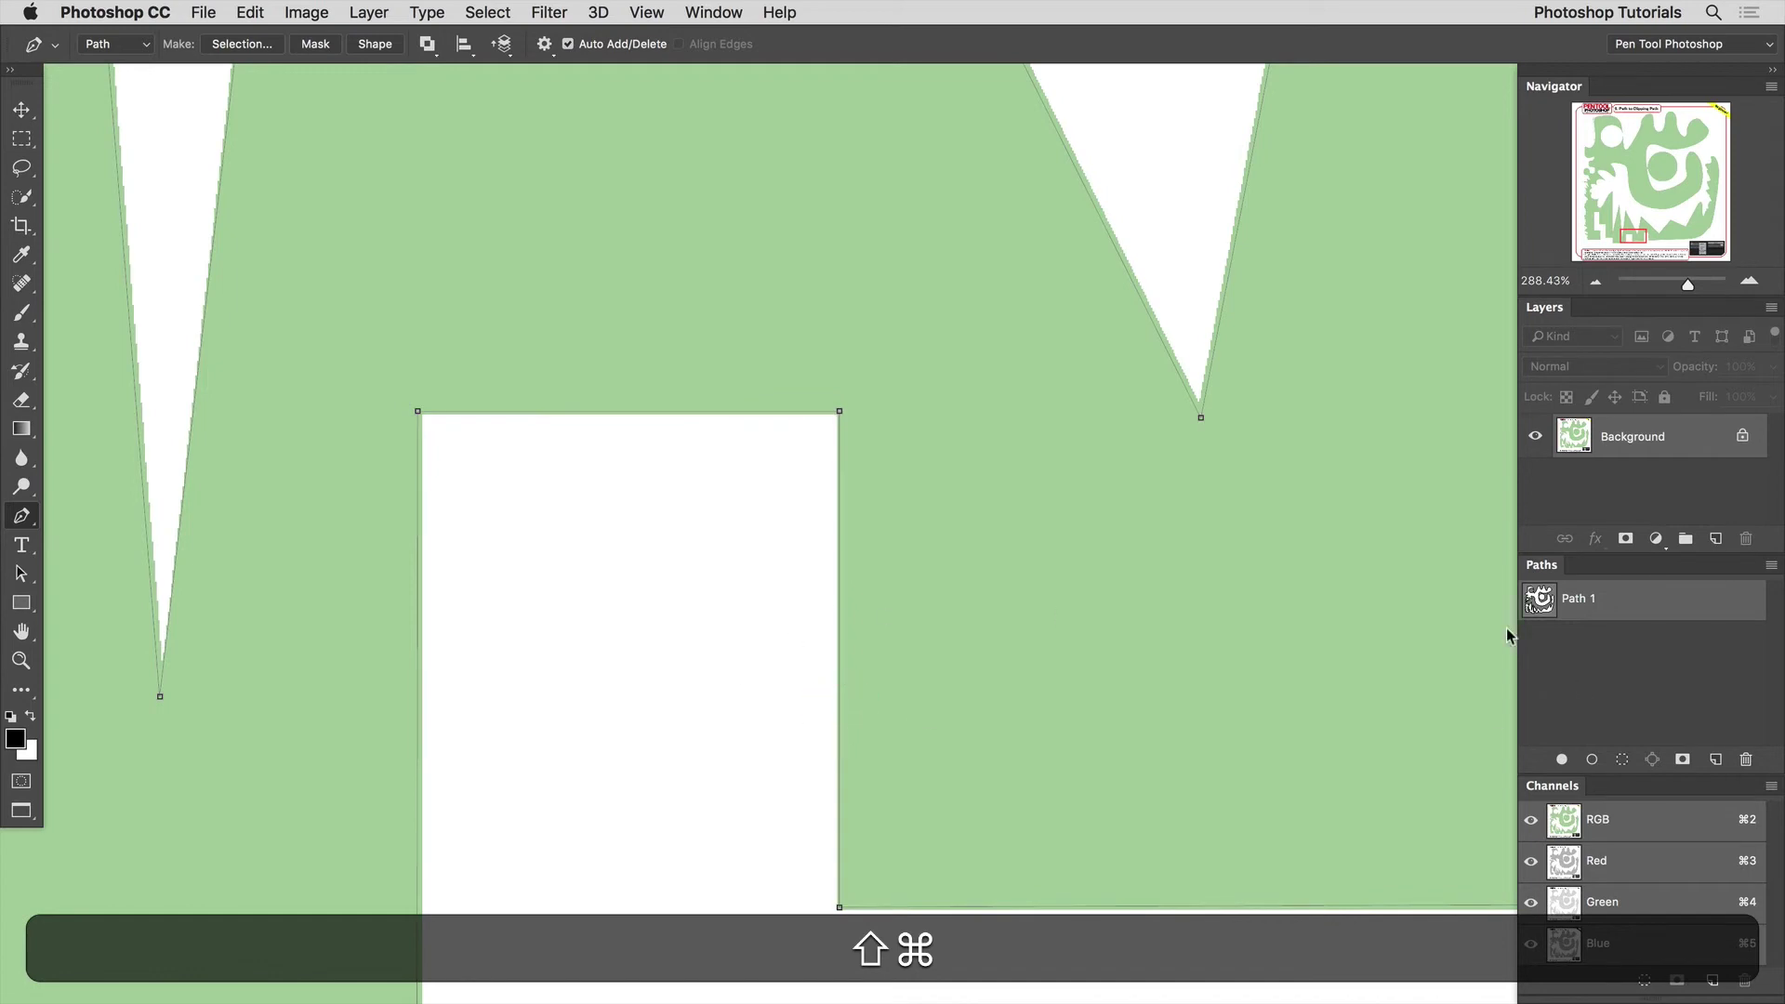
# Examine the path around the inner green circle and along the upper lobes
pyautogui.moveTo(1107, 606); pyautogui.dragTo(1004, 539)
pyautogui.moveTo(899, 666); pyautogui.dragTo(841, 646)
pyautogui.moveTo(1072, 521); pyautogui.dragTo(820, 770)
pyautogui.moveTo(1203, 375); pyautogui.dragTo(1028, 740)
pyautogui.moveTo(679, 617); pyautogui.dragTo(741, 659)
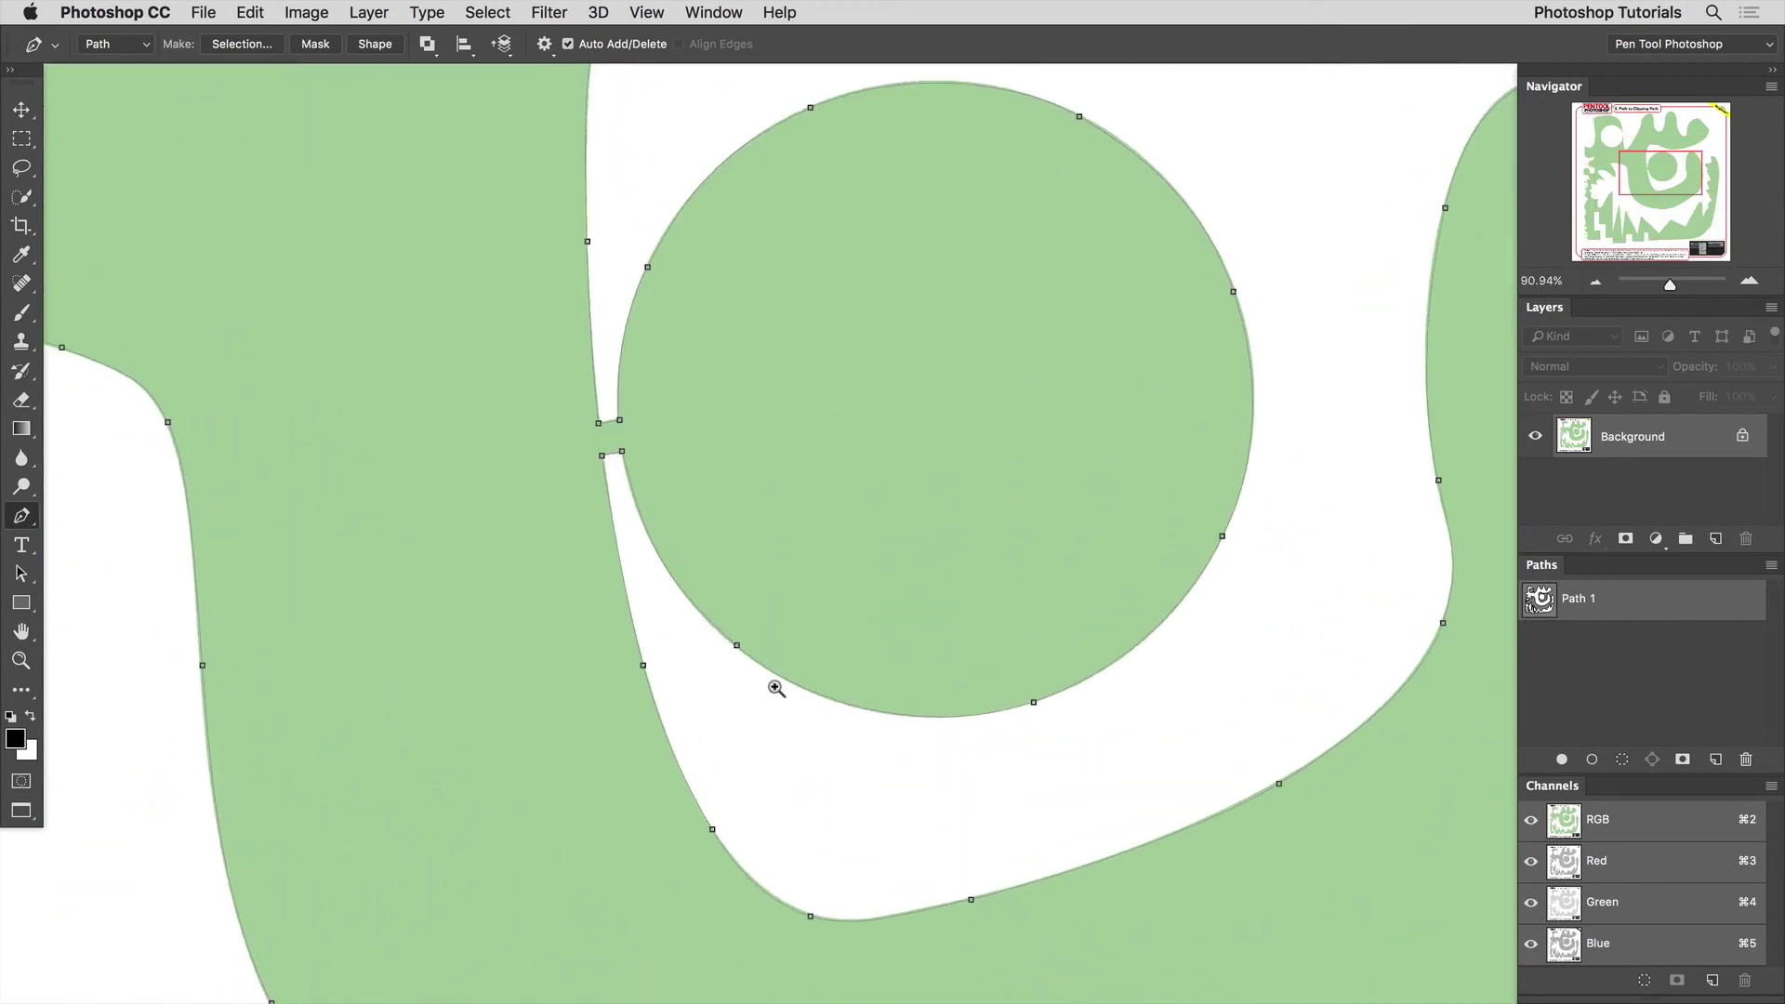
pyautogui.moveTo(888, 620); pyautogui.dragTo(801, 573)
pyautogui.moveTo(963, 534); pyautogui.dragTo(740, 734)
pyautogui.moveTo(782, 573); pyautogui.dragTo(906, 650)
pyautogui.moveTo(826, 724); pyautogui.dragTo(732, 686)
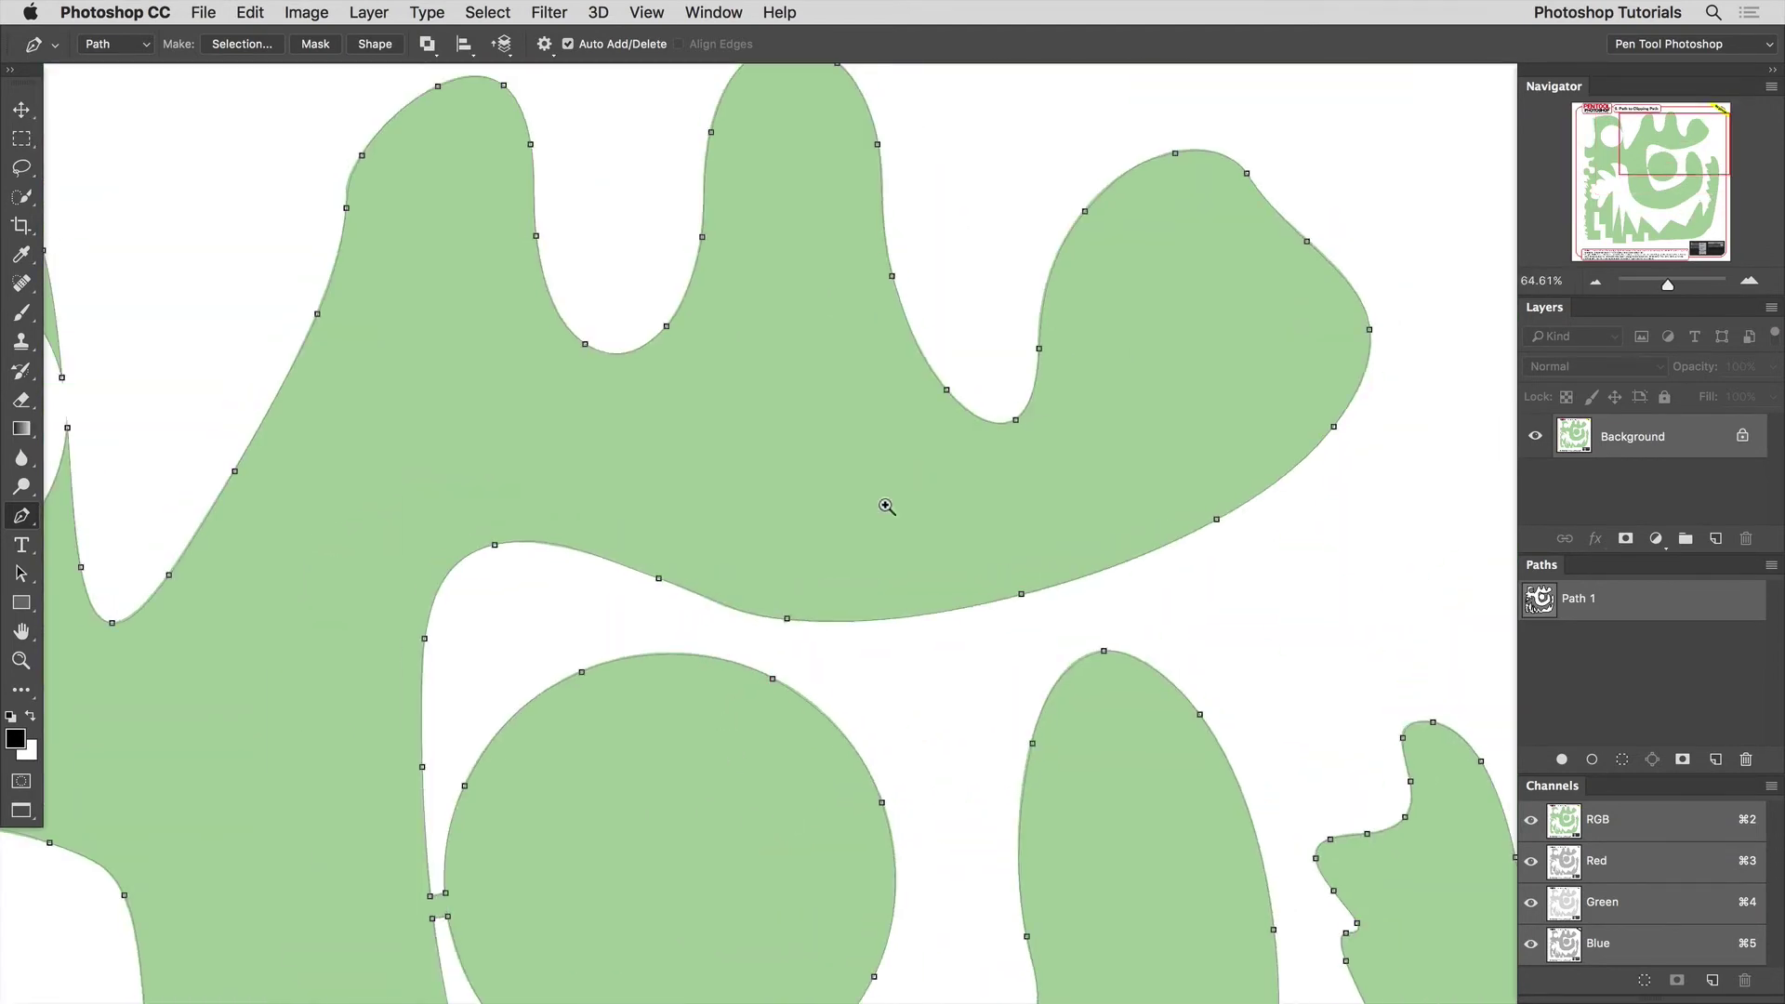
# Examine the path along the shape's jagged right-hand strip, its rounded tip and its outer edge down to the lower corner
pyautogui.moveTo(1204, 684); pyautogui.dragTo(856, 515)
pyautogui.moveTo(1044, 613); pyautogui.dragTo(948, 639)
pyautogui.moveTo(1019, 634); pyautogui.dragTo(1045, 432)
pyautogui.moveTo(1035, 699)
pyautogui.mouseDown()
pyautogui.moveTo(1087, 840)
pyautogui.moveTo(1119, 849)
pyautogui.mouseUp()
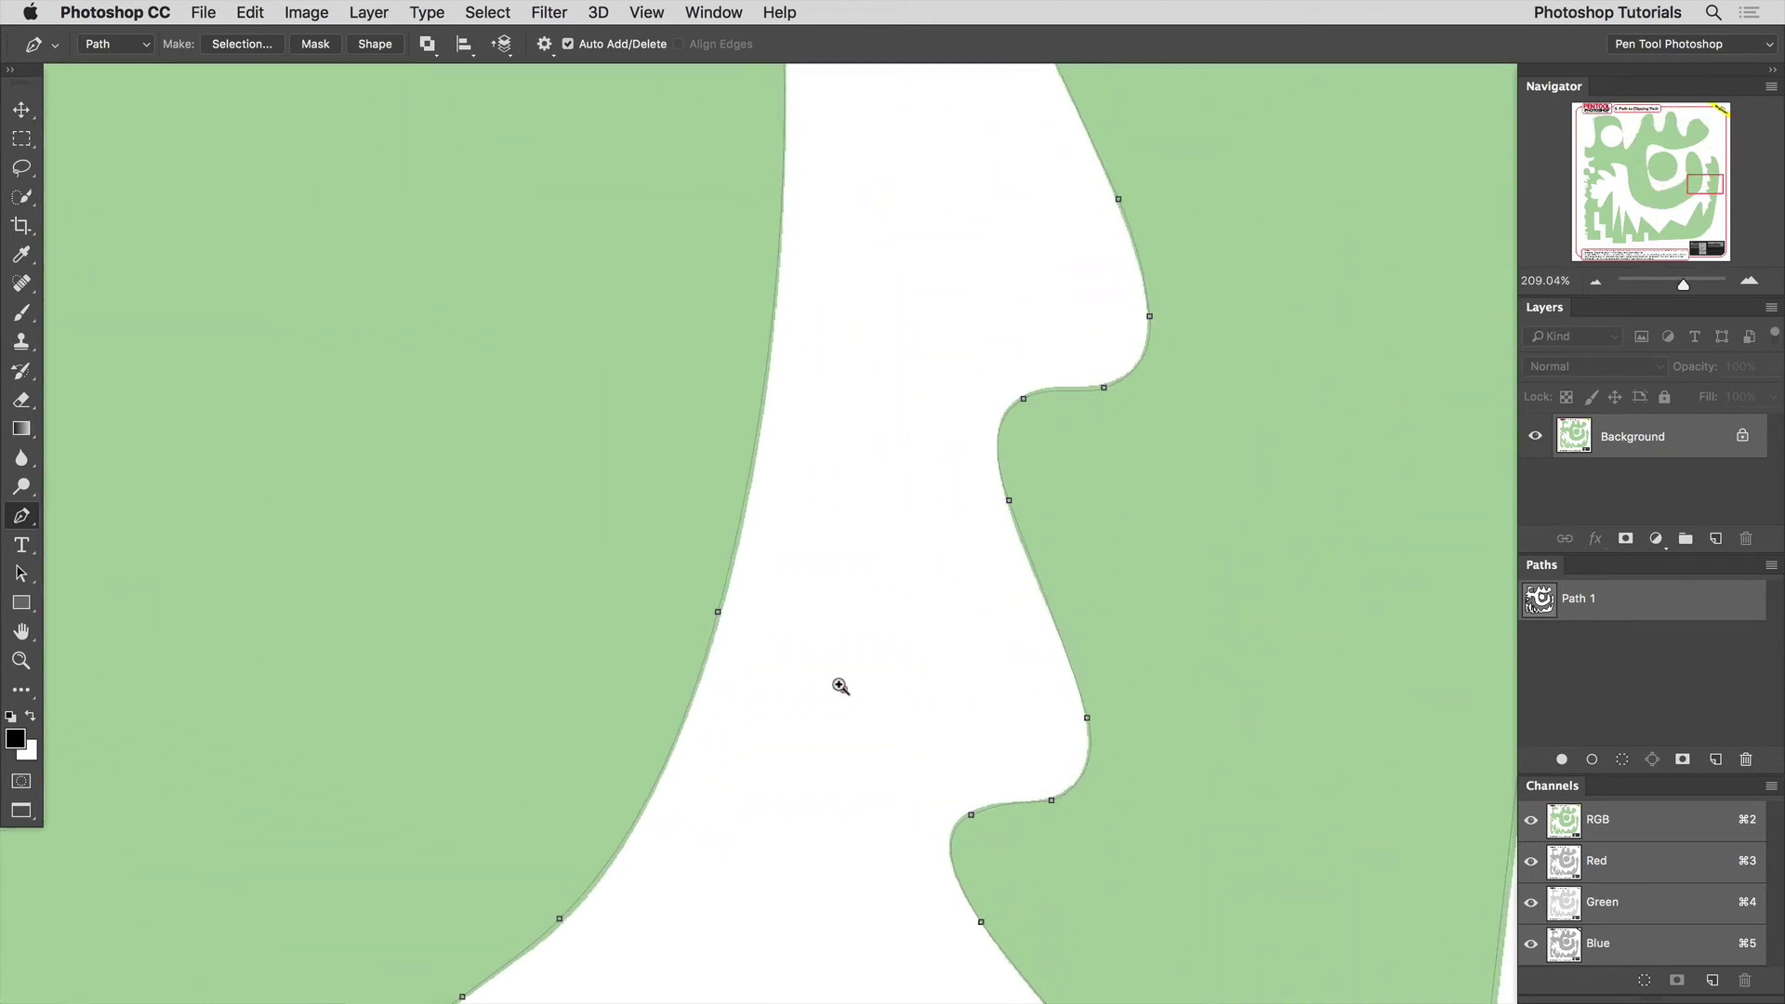
pyautogui.moveTo(839, 686); pyautogui.dragTo(797, 677)
pyautogui.moveTo(1175, 431); pyautogui.dragTo(907, 722)
pyautogui.moveTo(1063, 734); pyautogui.dragTo(947, 662)
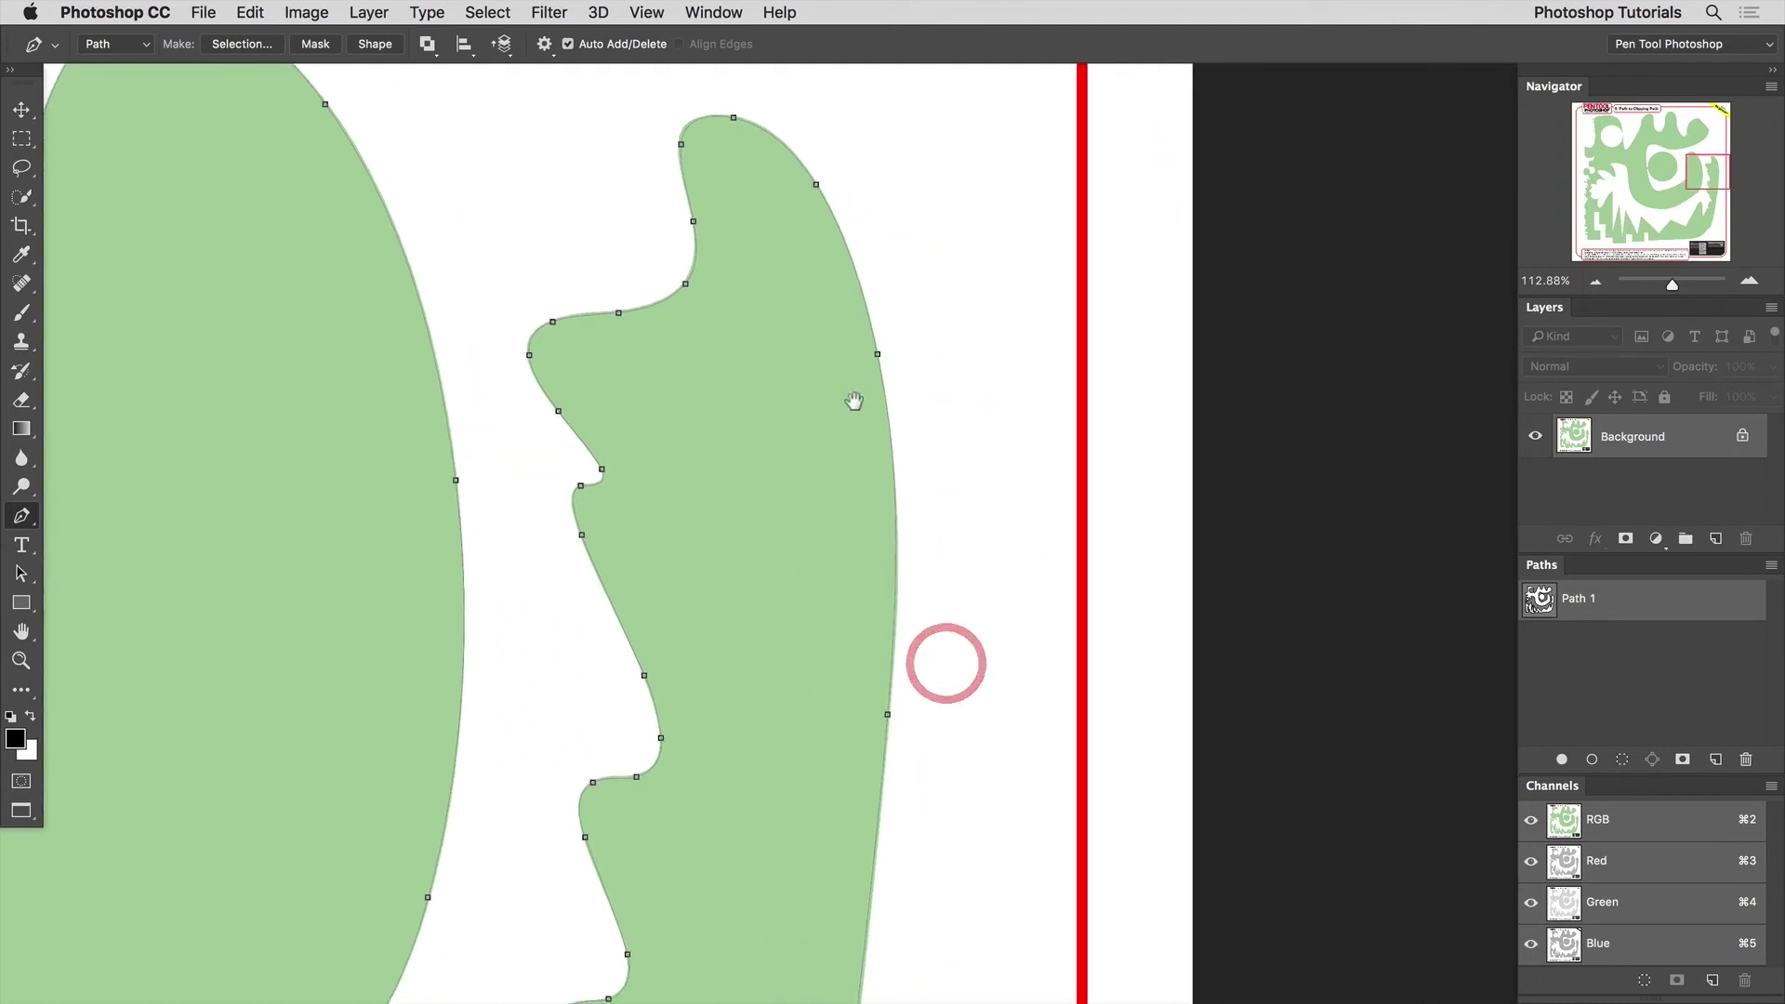
pyautogui.moveTo(857, 890); pyautogui.dragTo(824, 175)
pyautogui.moveTo(825, 733); pyautogui.dragTo(854, 368)
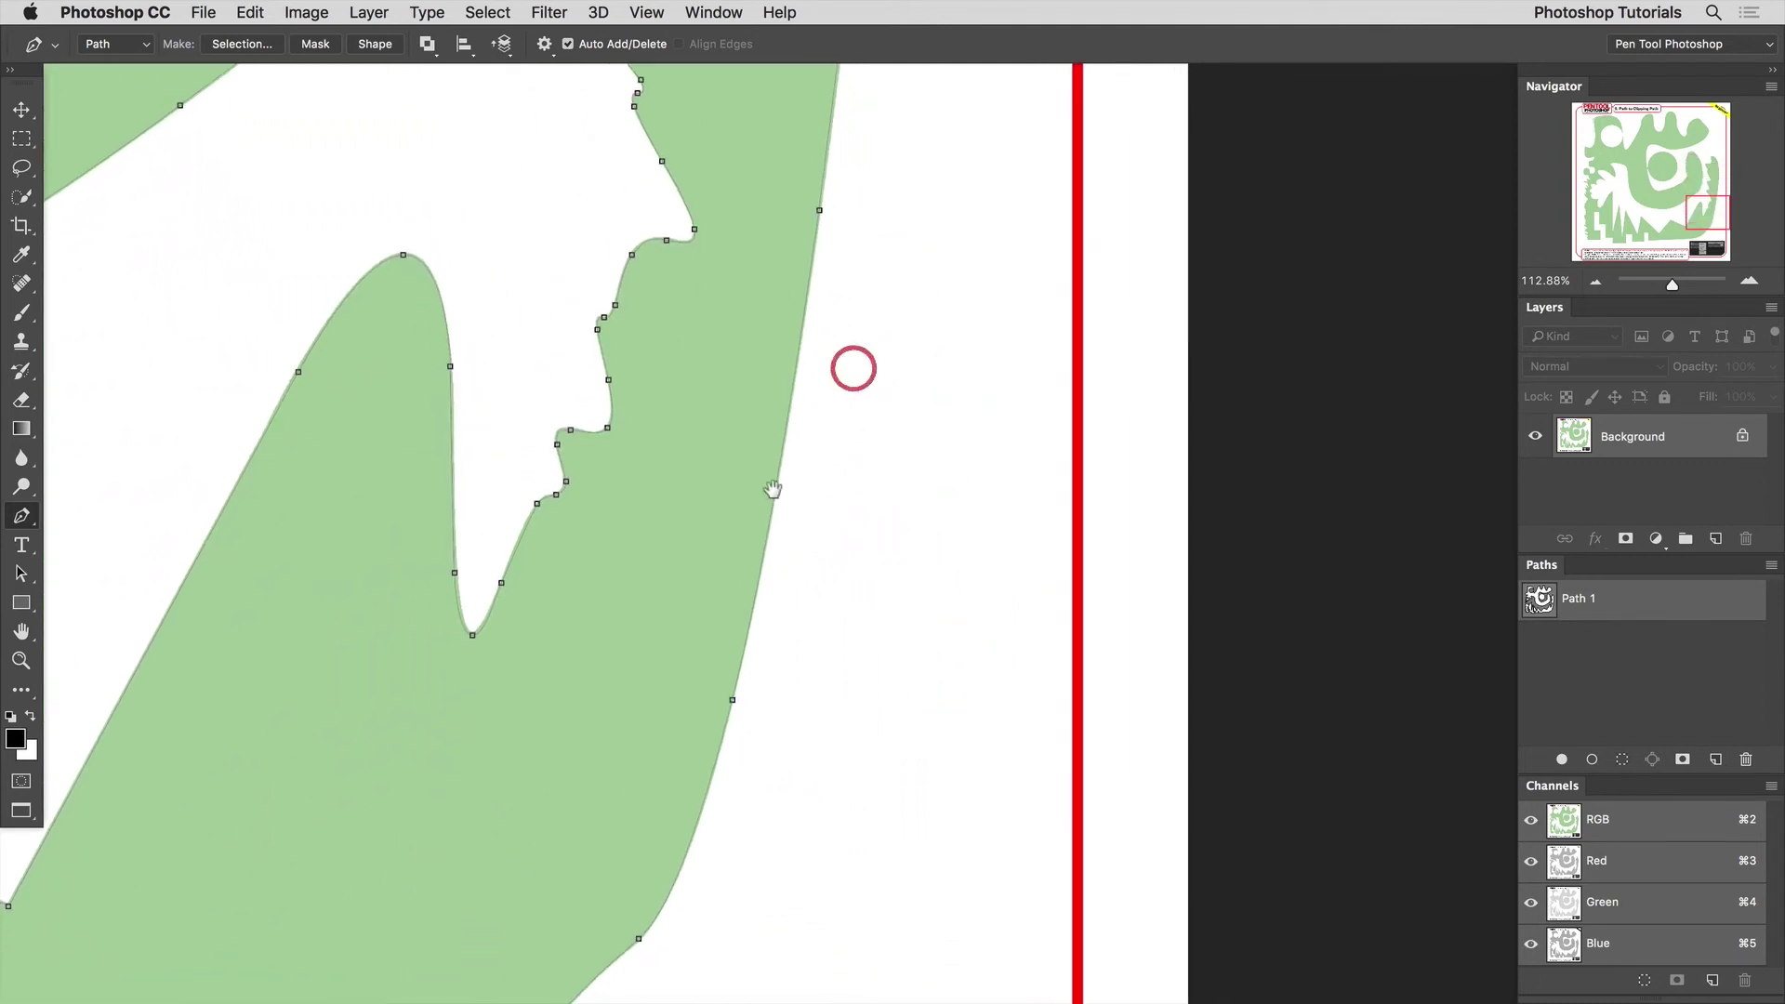
pyautogui.moveTo(669, 765); pyautogui.dragTo(828, 478)
pyautogui.moveTo(725, 710); pyautogui.dragTo(1081, 628)
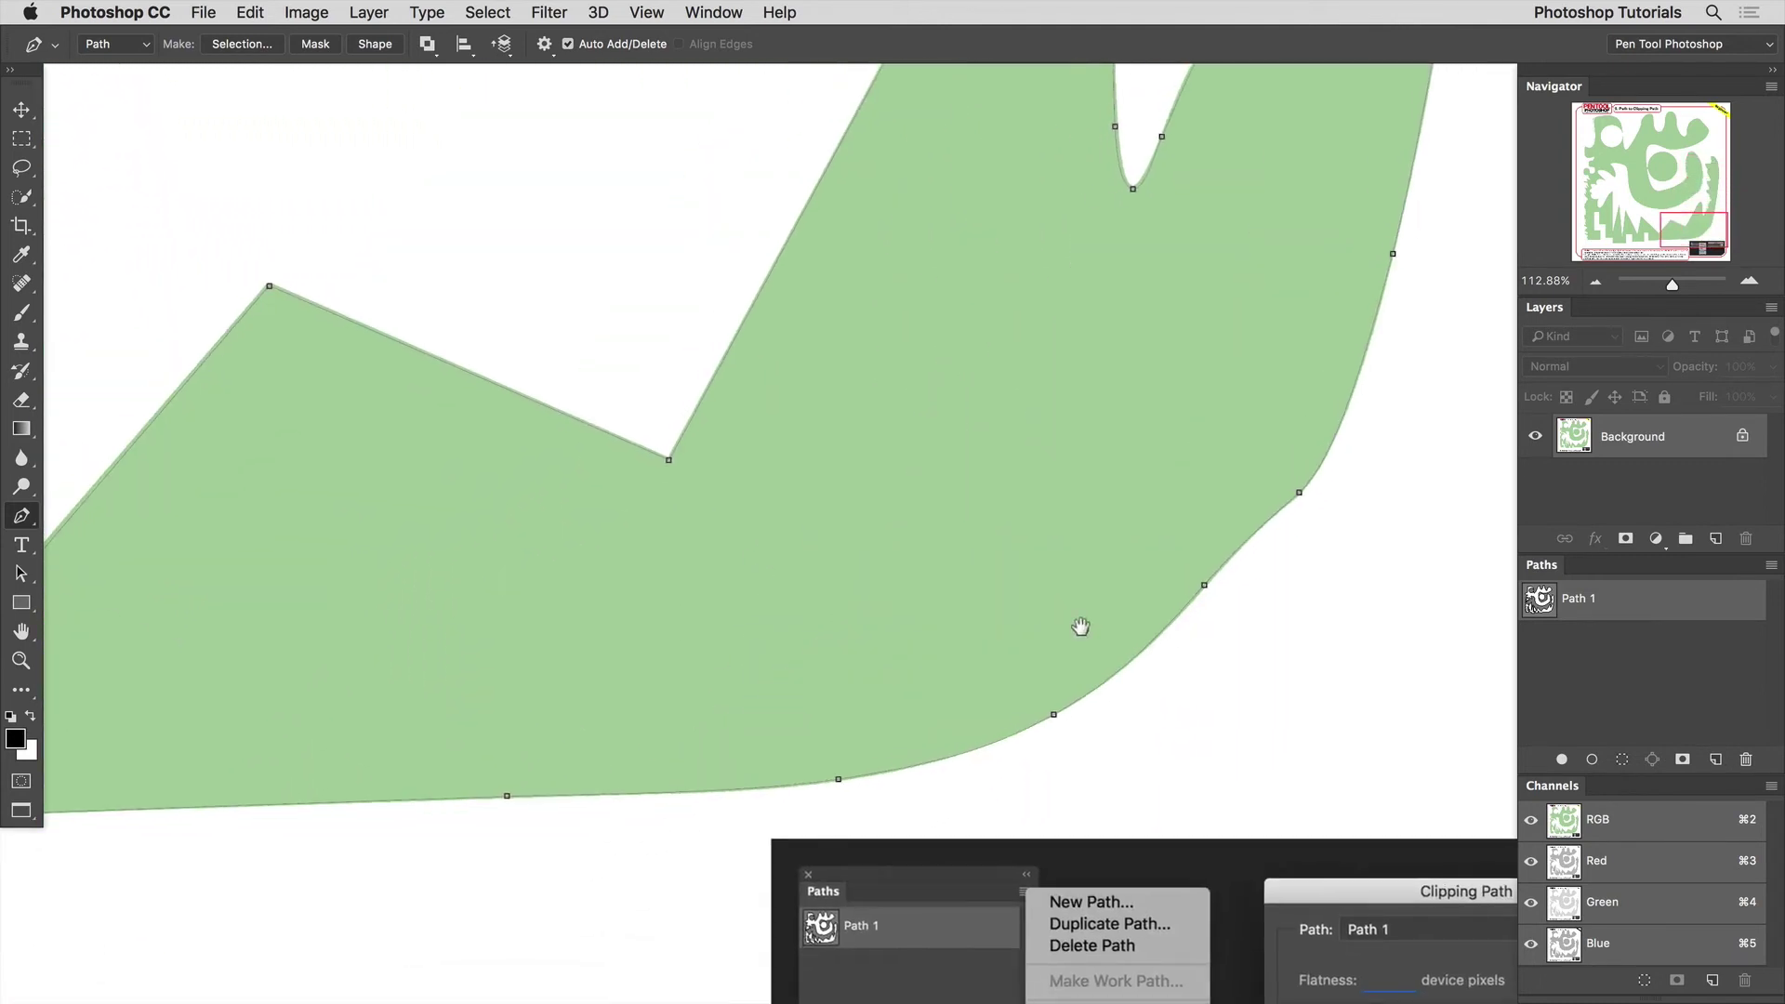
# Examine the path along the bottom edge, its rectangular notches and the stepped cut-out
pyautogui.moveTo(820, 702); pyautogui.dragTo(716, 680)
pyautogui.moveTo(460, 698); pyautogui.dragTo(1131, 729)
pyautogui.moveTo(915, 766); pyautogui.dragTo(1056, 785)
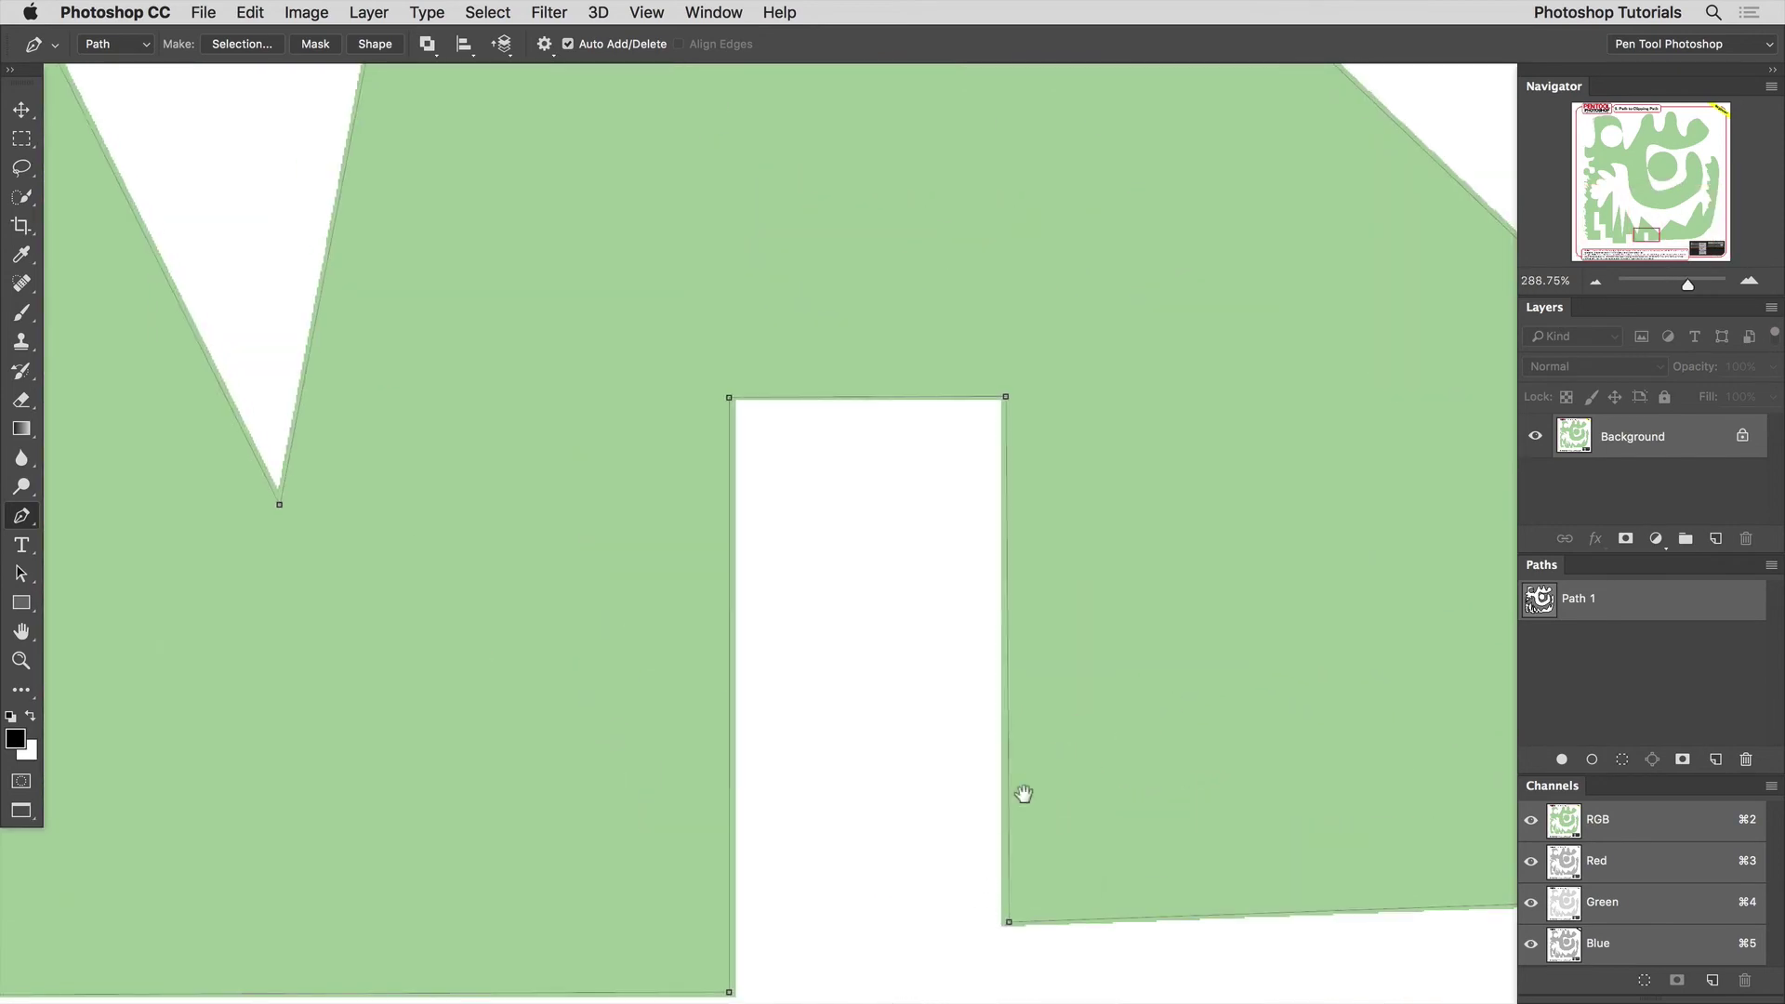
pyautogui.moveTo(844, 692); pyautogui.dragTo(1171, 374)
pyautogui.moveTo(331, 504); pyautogui.dragTo(1039, 547)
pyautogui.moveTo(862, 600); pyautogui.dragTo(825, 580)
pyautogui.moveTo(543, 654); pyautogui.dragTo(1255, 601)
pyautogui.moveTo(1012, 677); pyautogui.dragTo(924, 633)
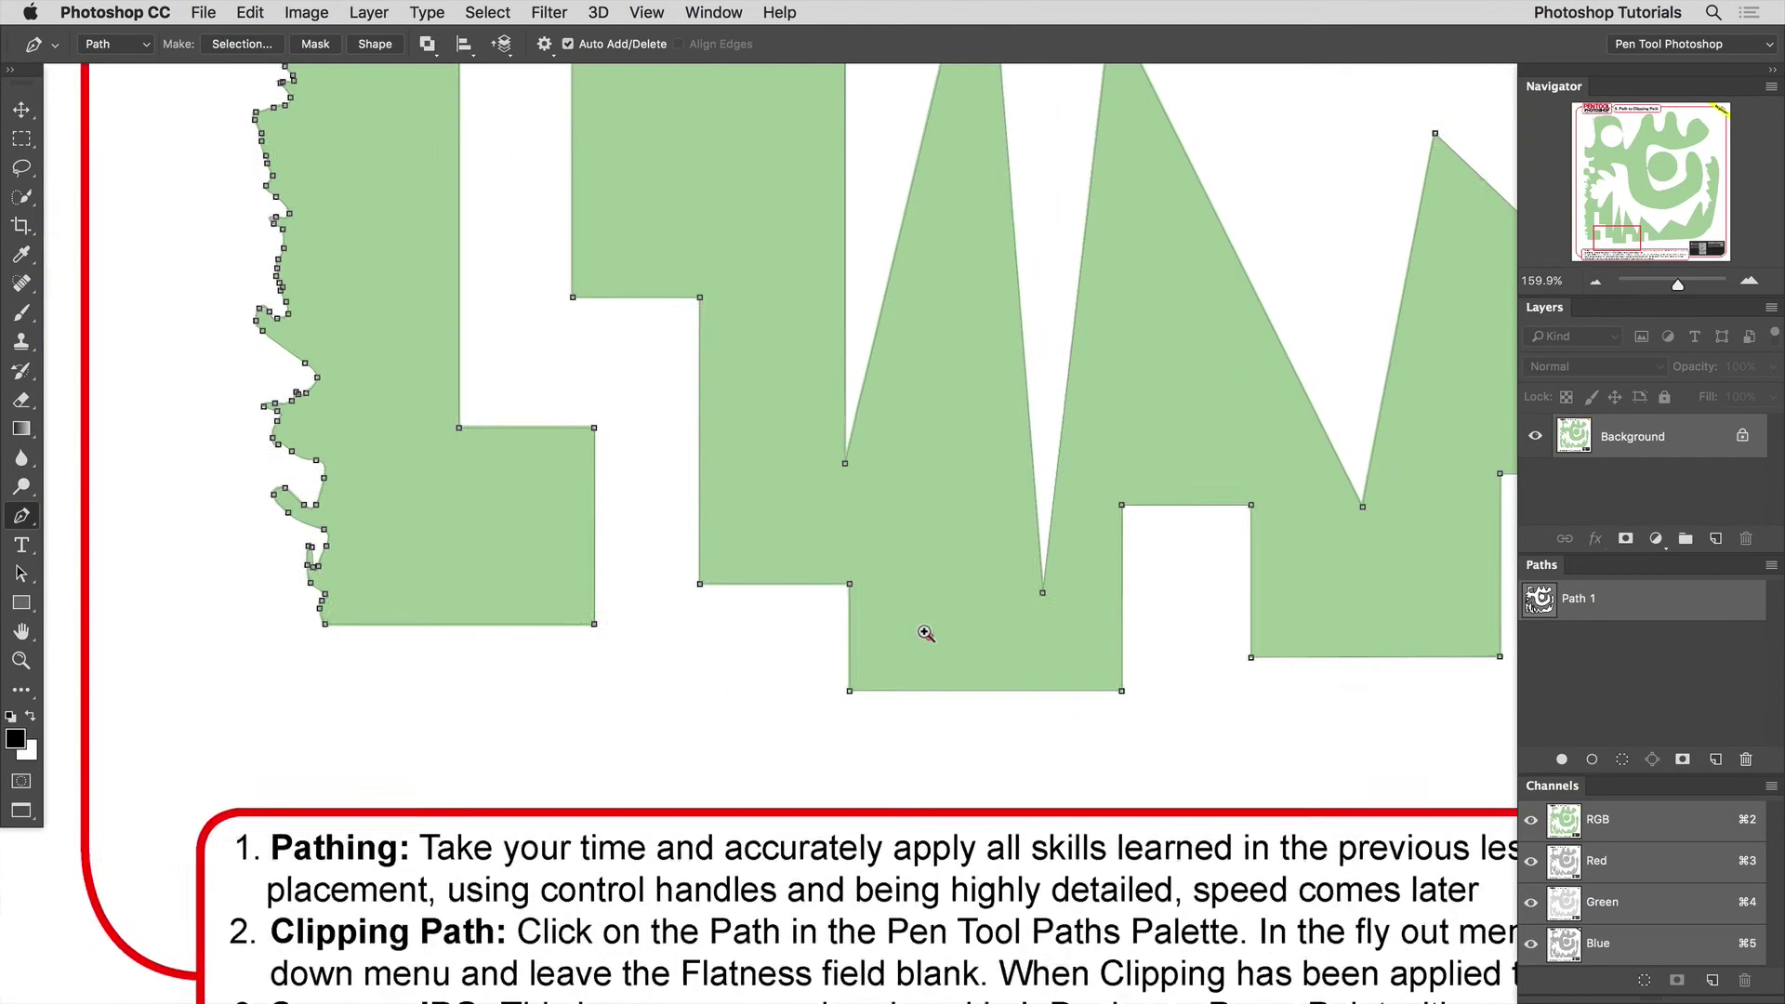
# Examine the path up the shape's jagged left edge to the white pockets, ending on the whole image
pyautogui.moveTo(572, 540); pyautogui.dragTo(756, 742)
pyautogui.moveTo(514, 840); pyautogui.dragTo(593, 836)
pyautogui.moveTo(539, 735); pyautogui.dragTo(586, 757)
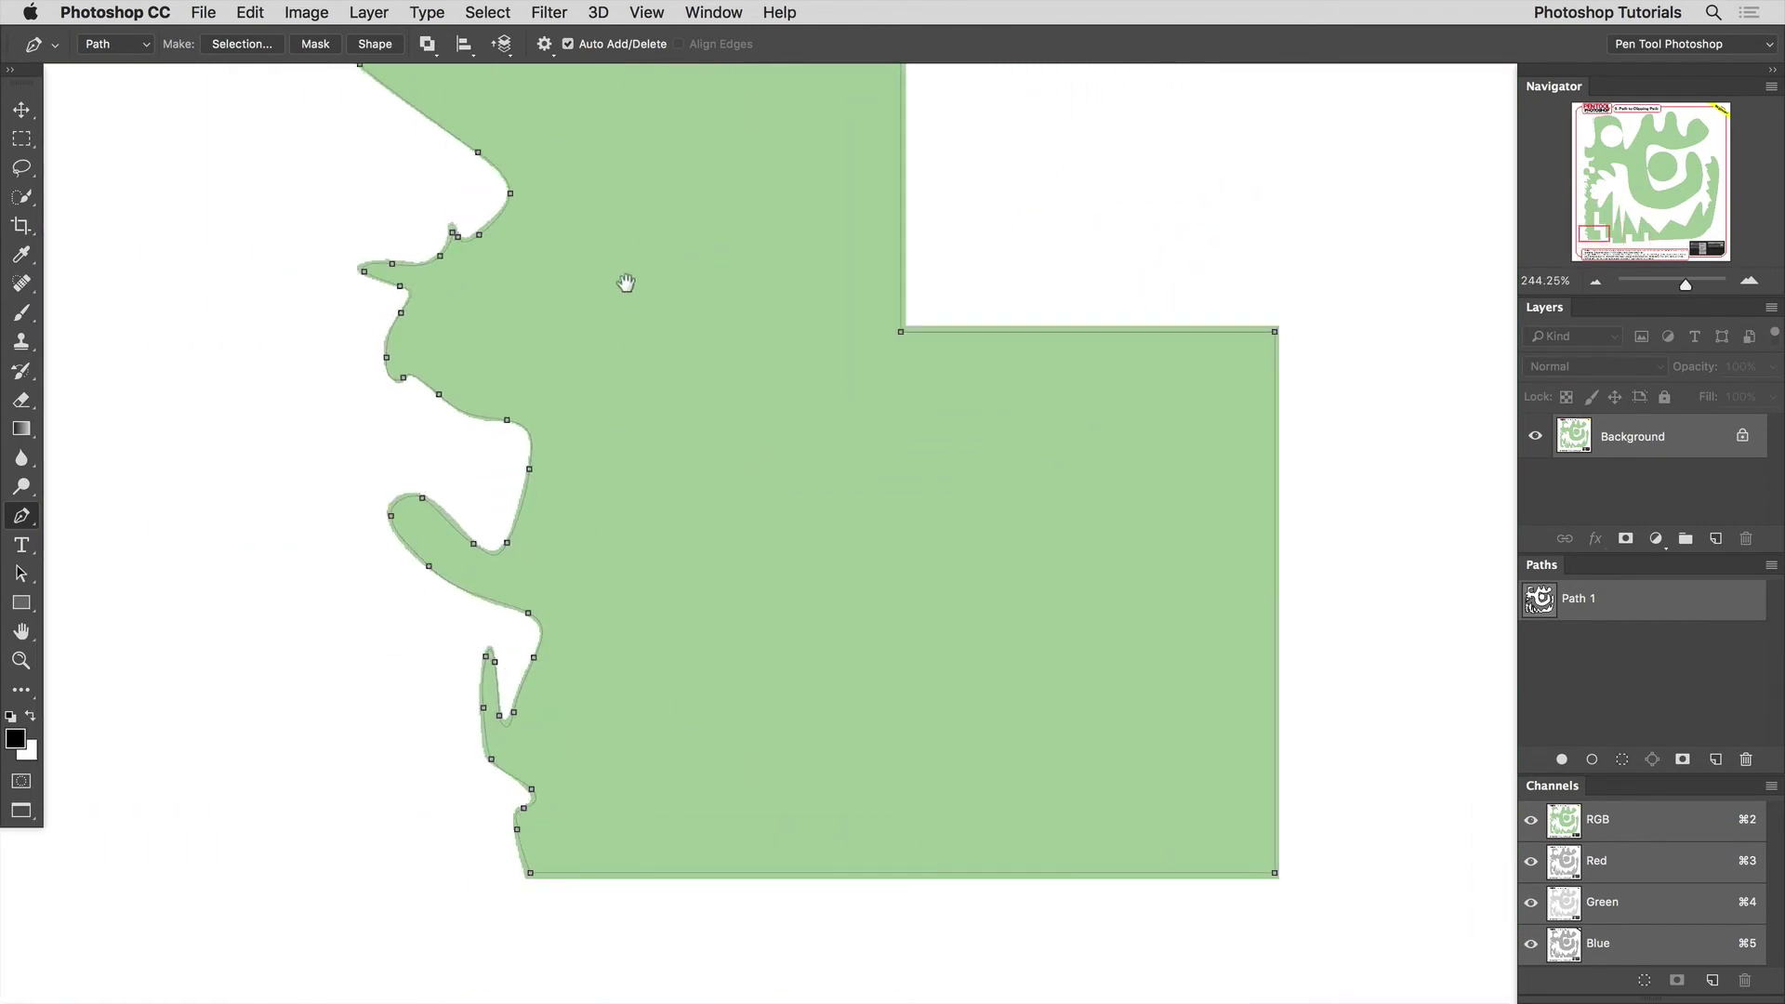
pyautogui.moveTo(621, 267); pyautogui.dragTo(691, 714)
pyautogui.moveTo(775, 102); pyautogui.dragTo(657, 917)
pyautogui.moveTo(835, 653); pyautogui.dragTo(756, 629)
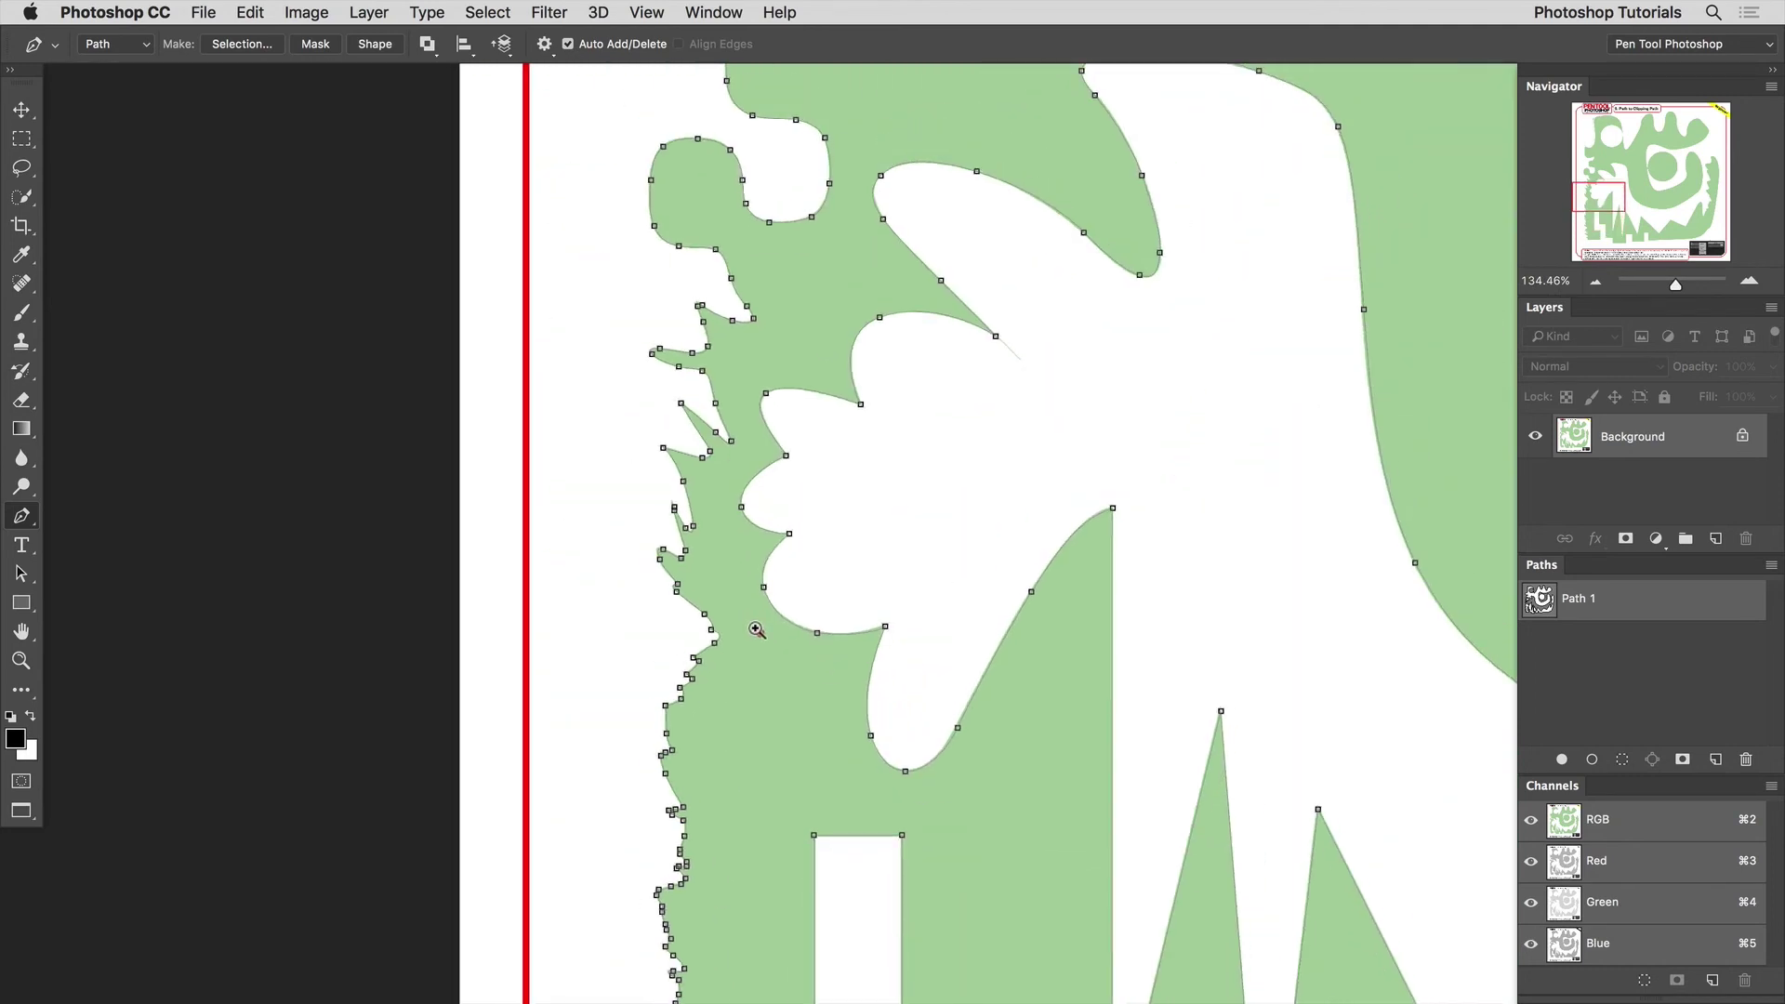
pyautogui.scroll(-5, 757, 630)
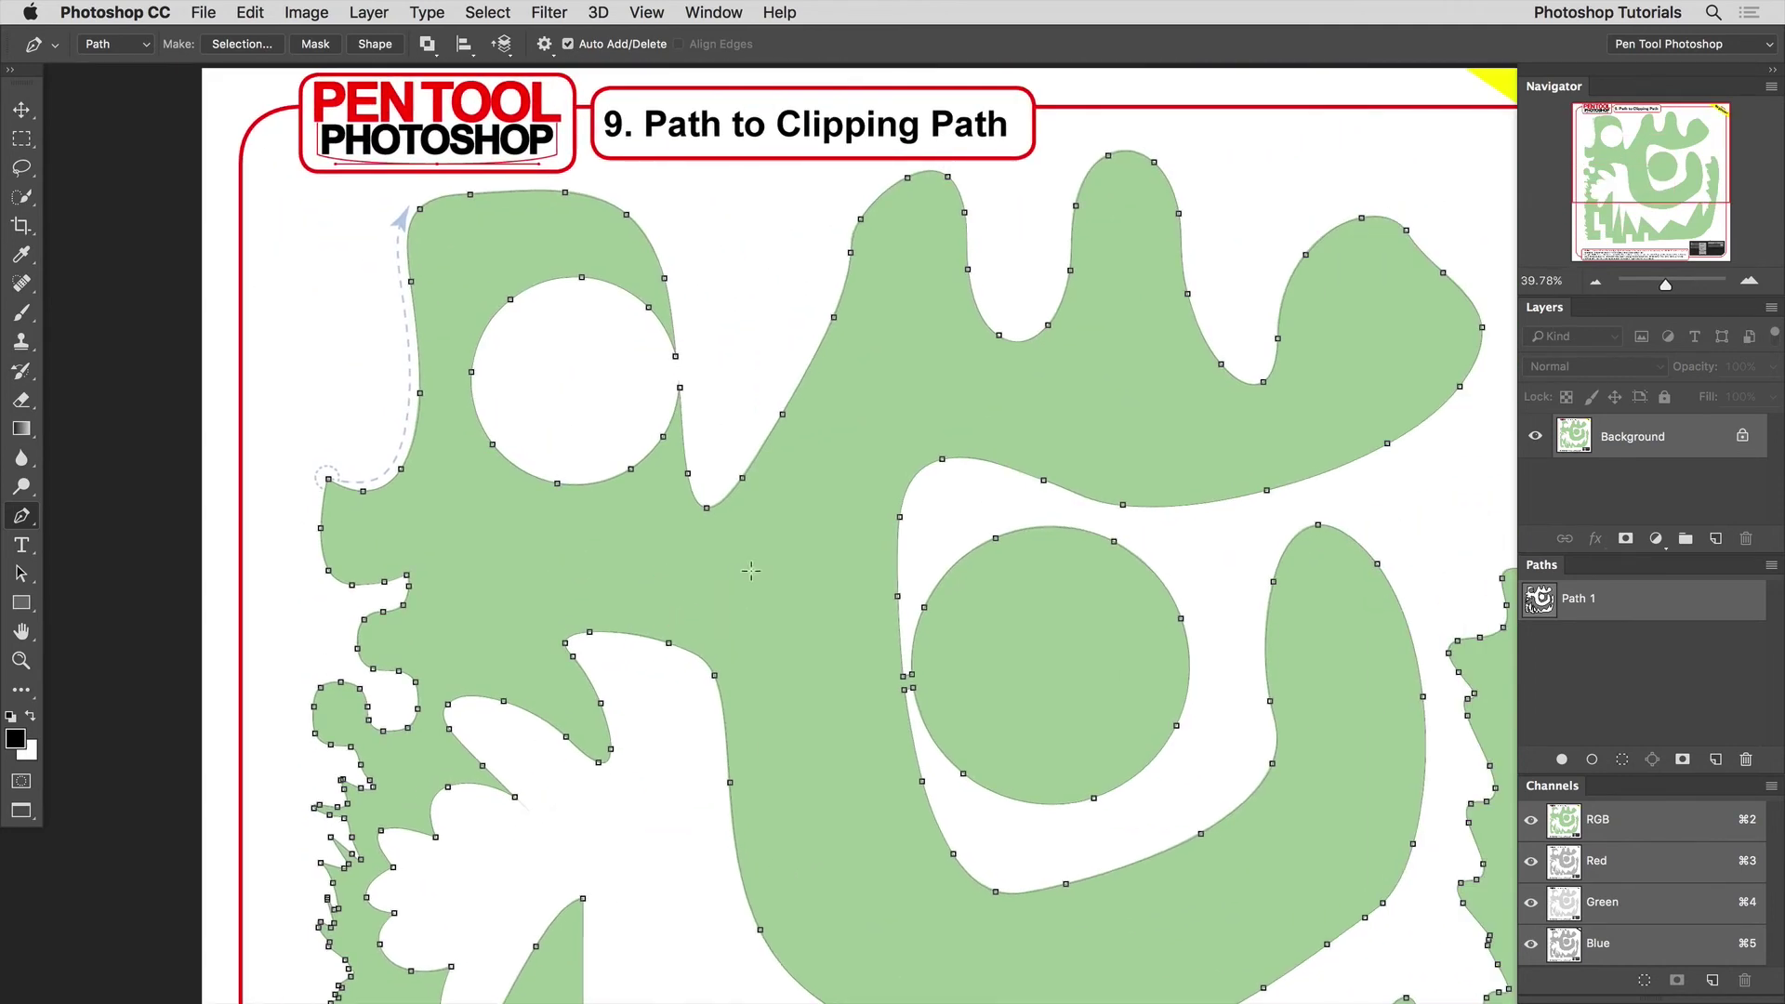
pyautogui.press('super+0')
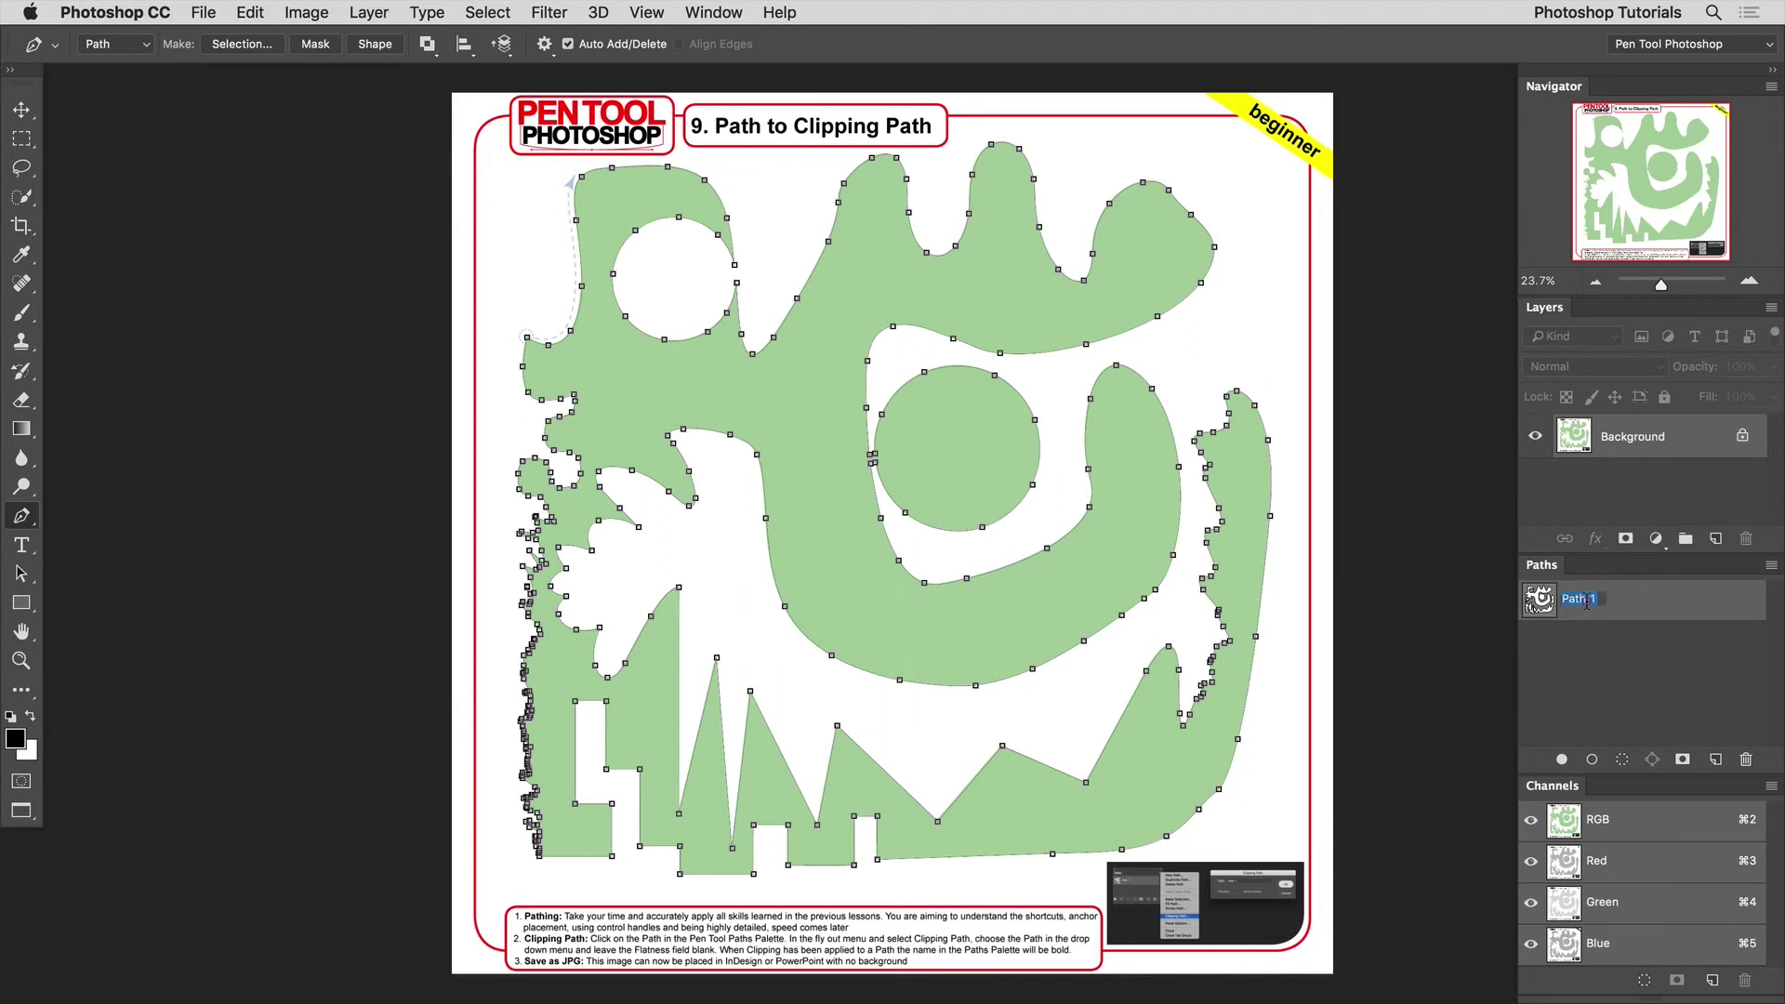
# Rename Path 1 as 15 minute Path
pyautogui.write('15 min')
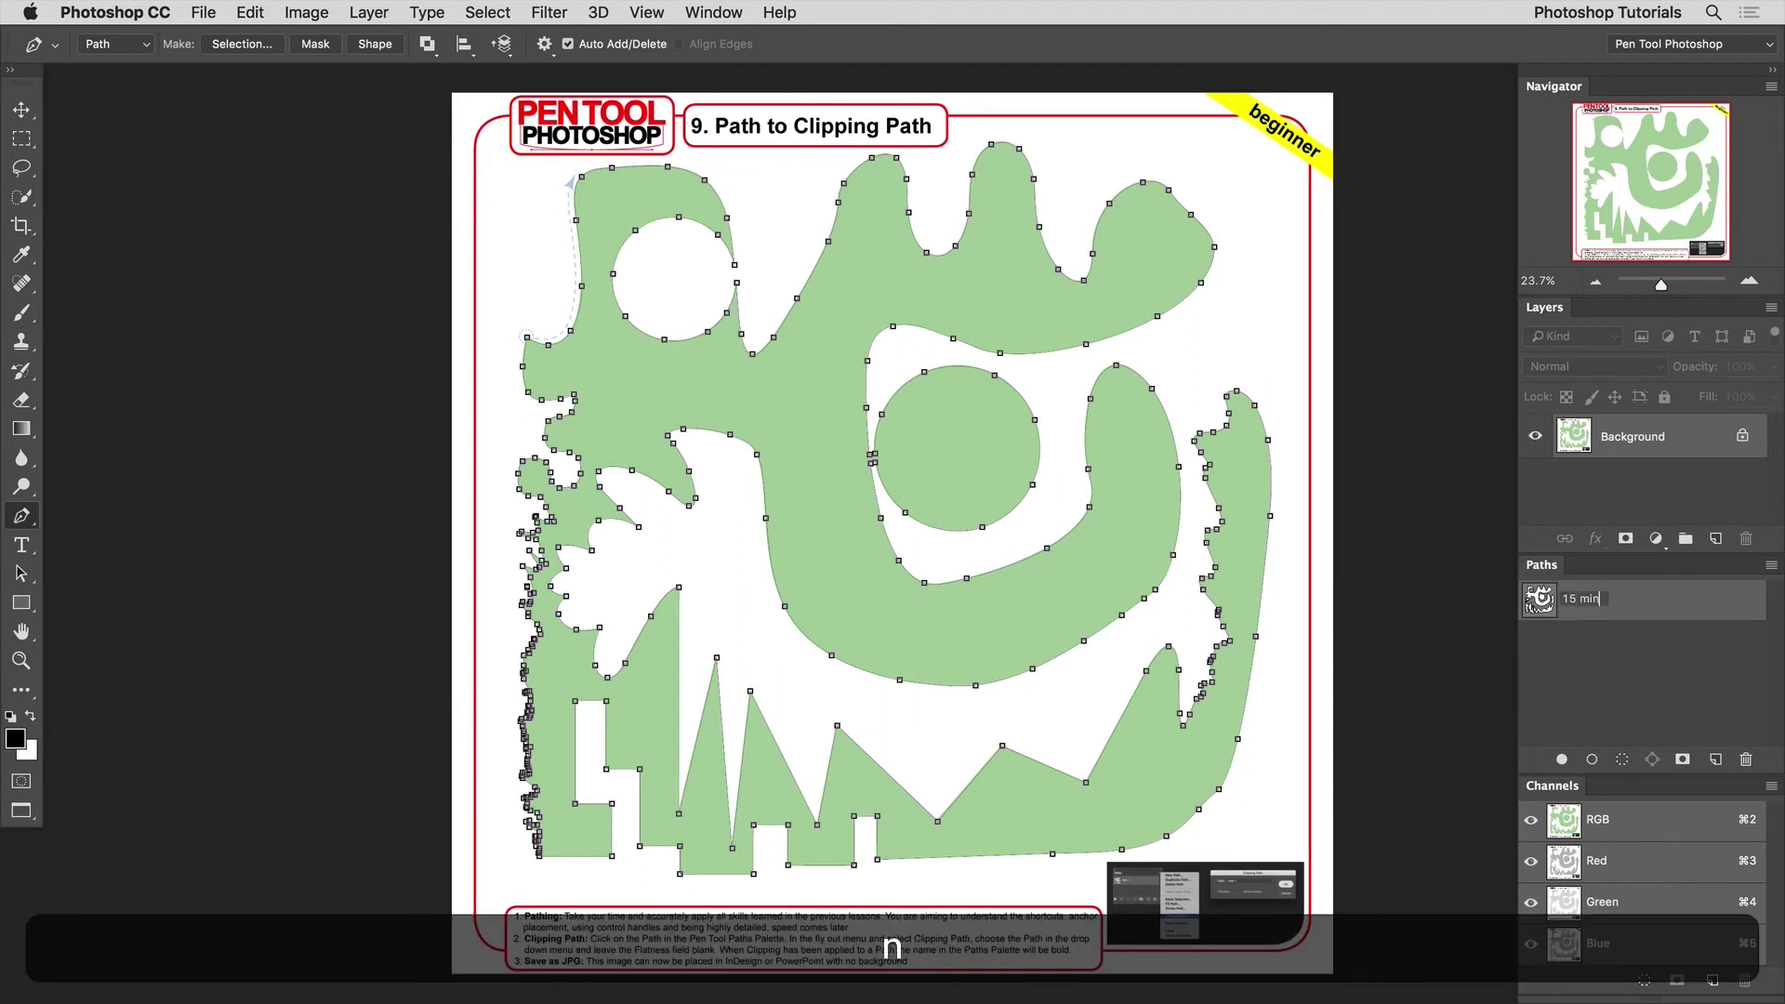
pyautogui.write('ute Path')
pyautogui.press('Return')
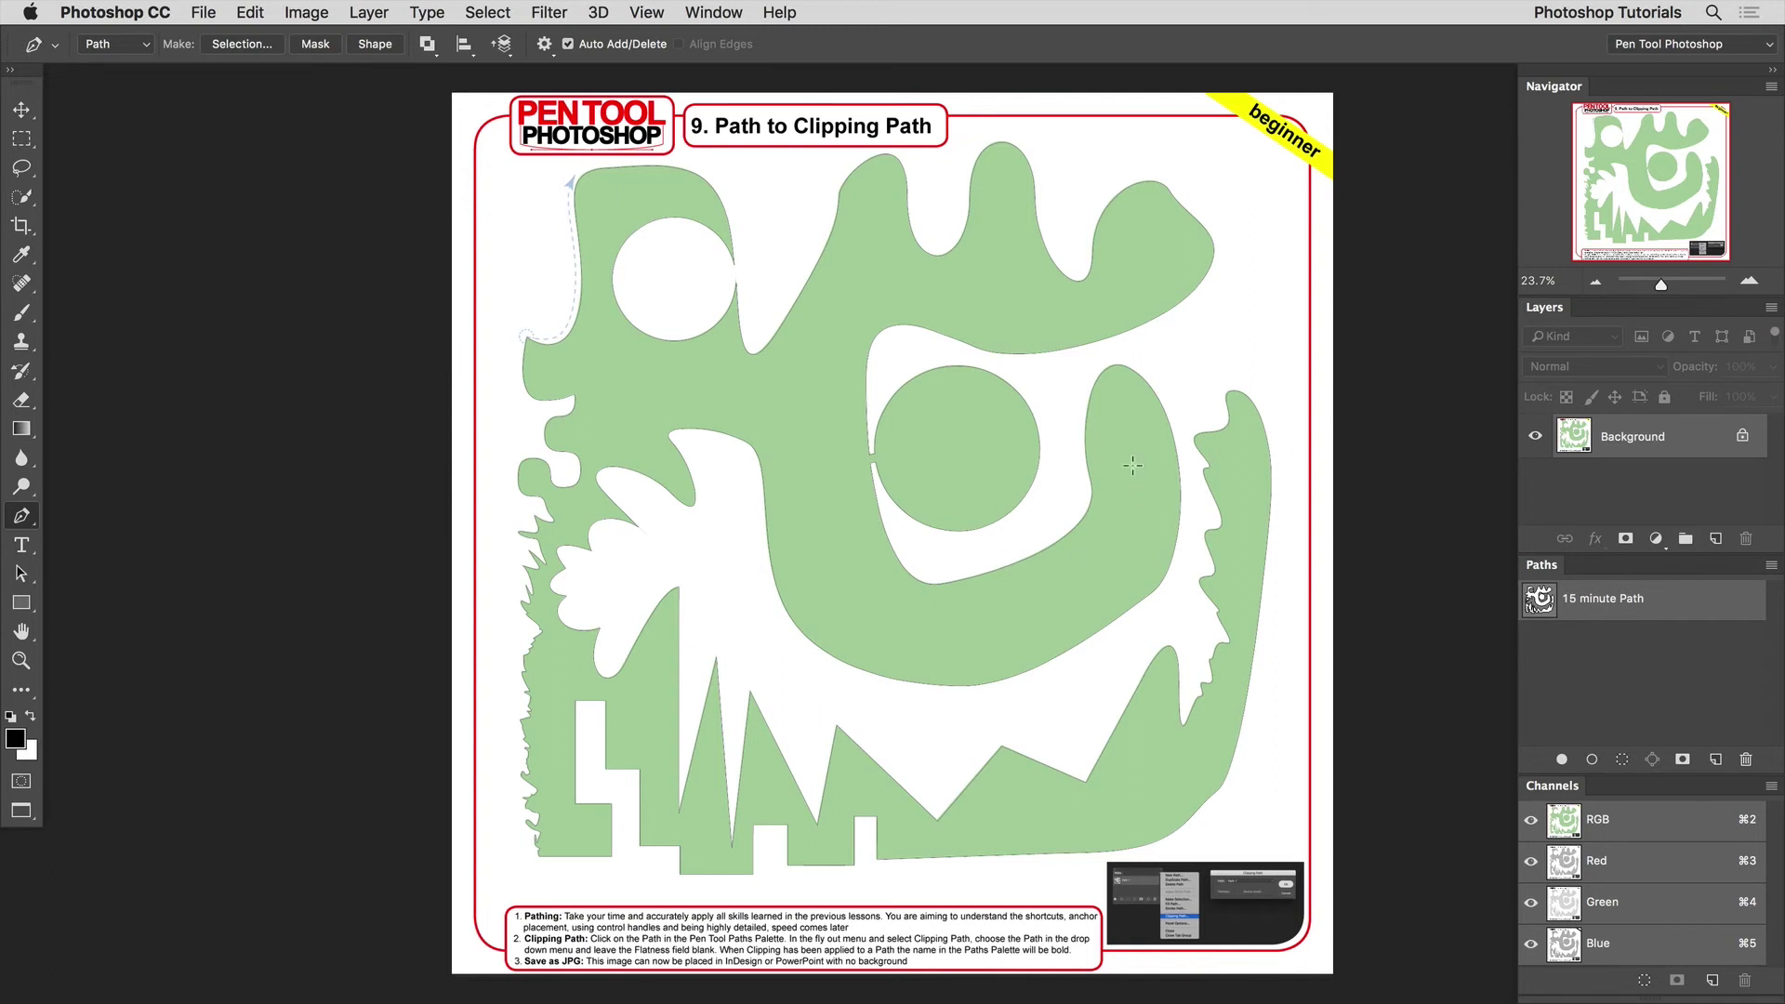
# Display and hide the path's anchor points, and look closer at the upper part of the traced shape
pyautogui.keyDown('super'); pyautogui.click(921, 682); pyautogui.keyUp('super')
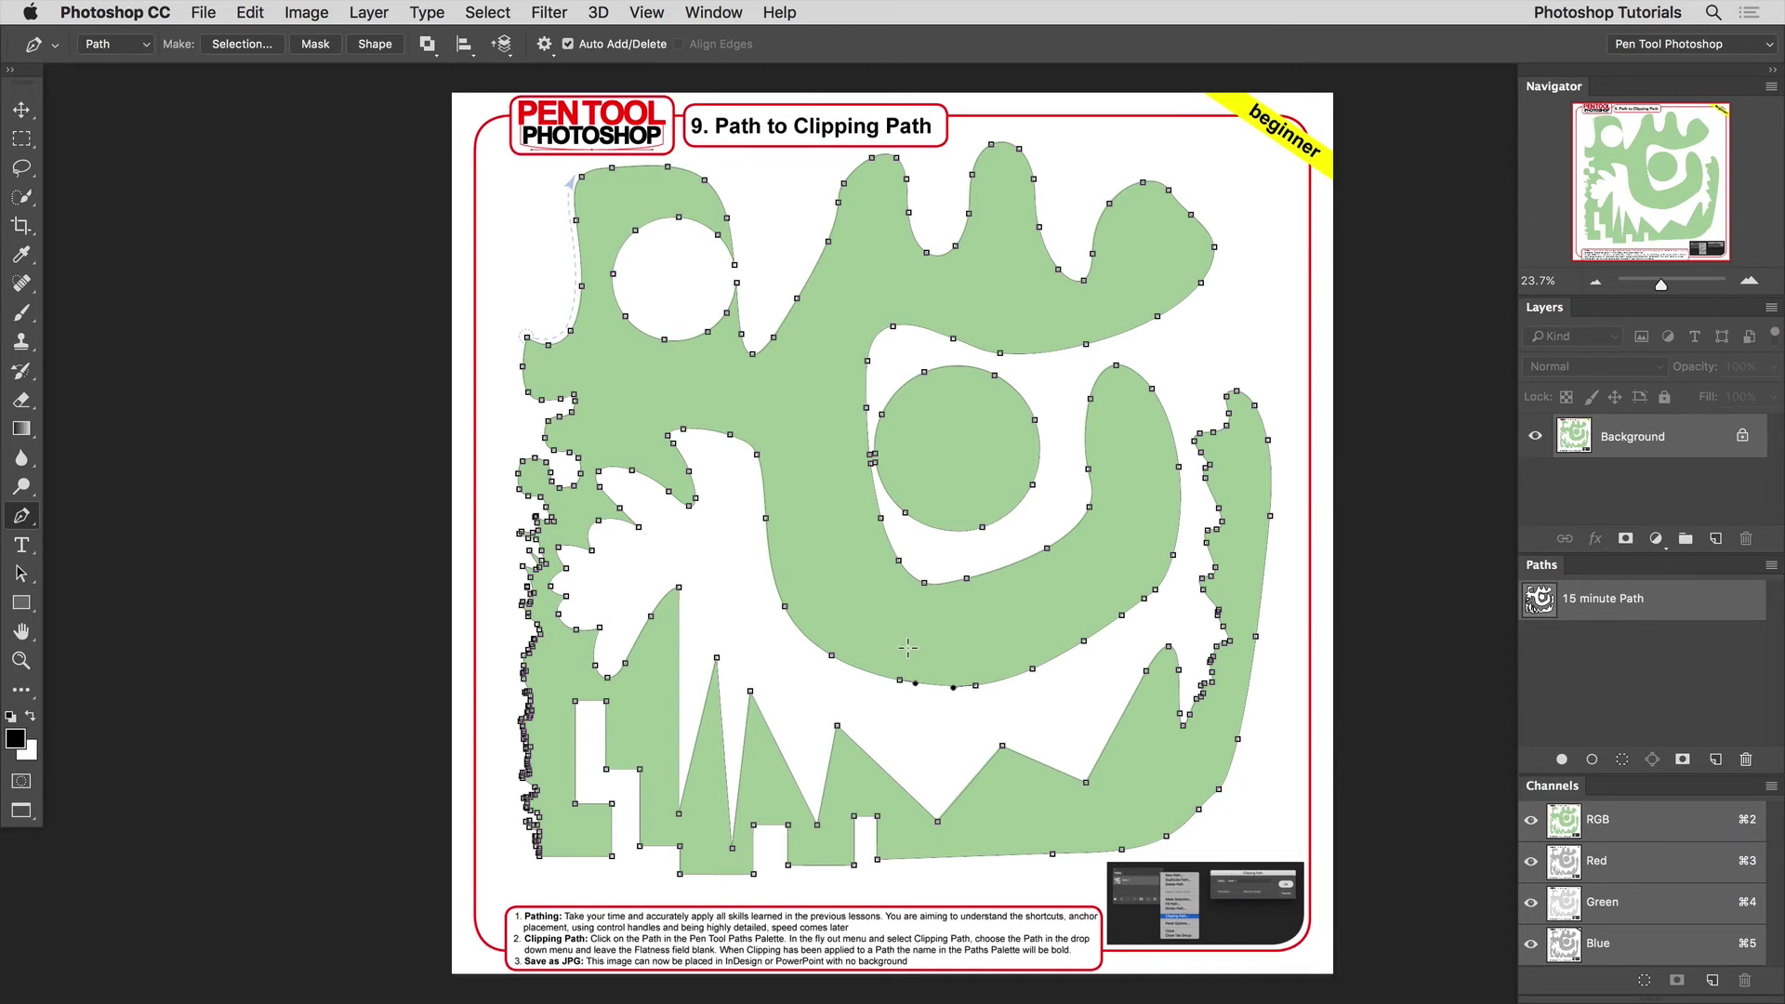
pyautogui.keyDown('super'); pyautogui.click(1082, 681); pyautogui.keyUp('super')
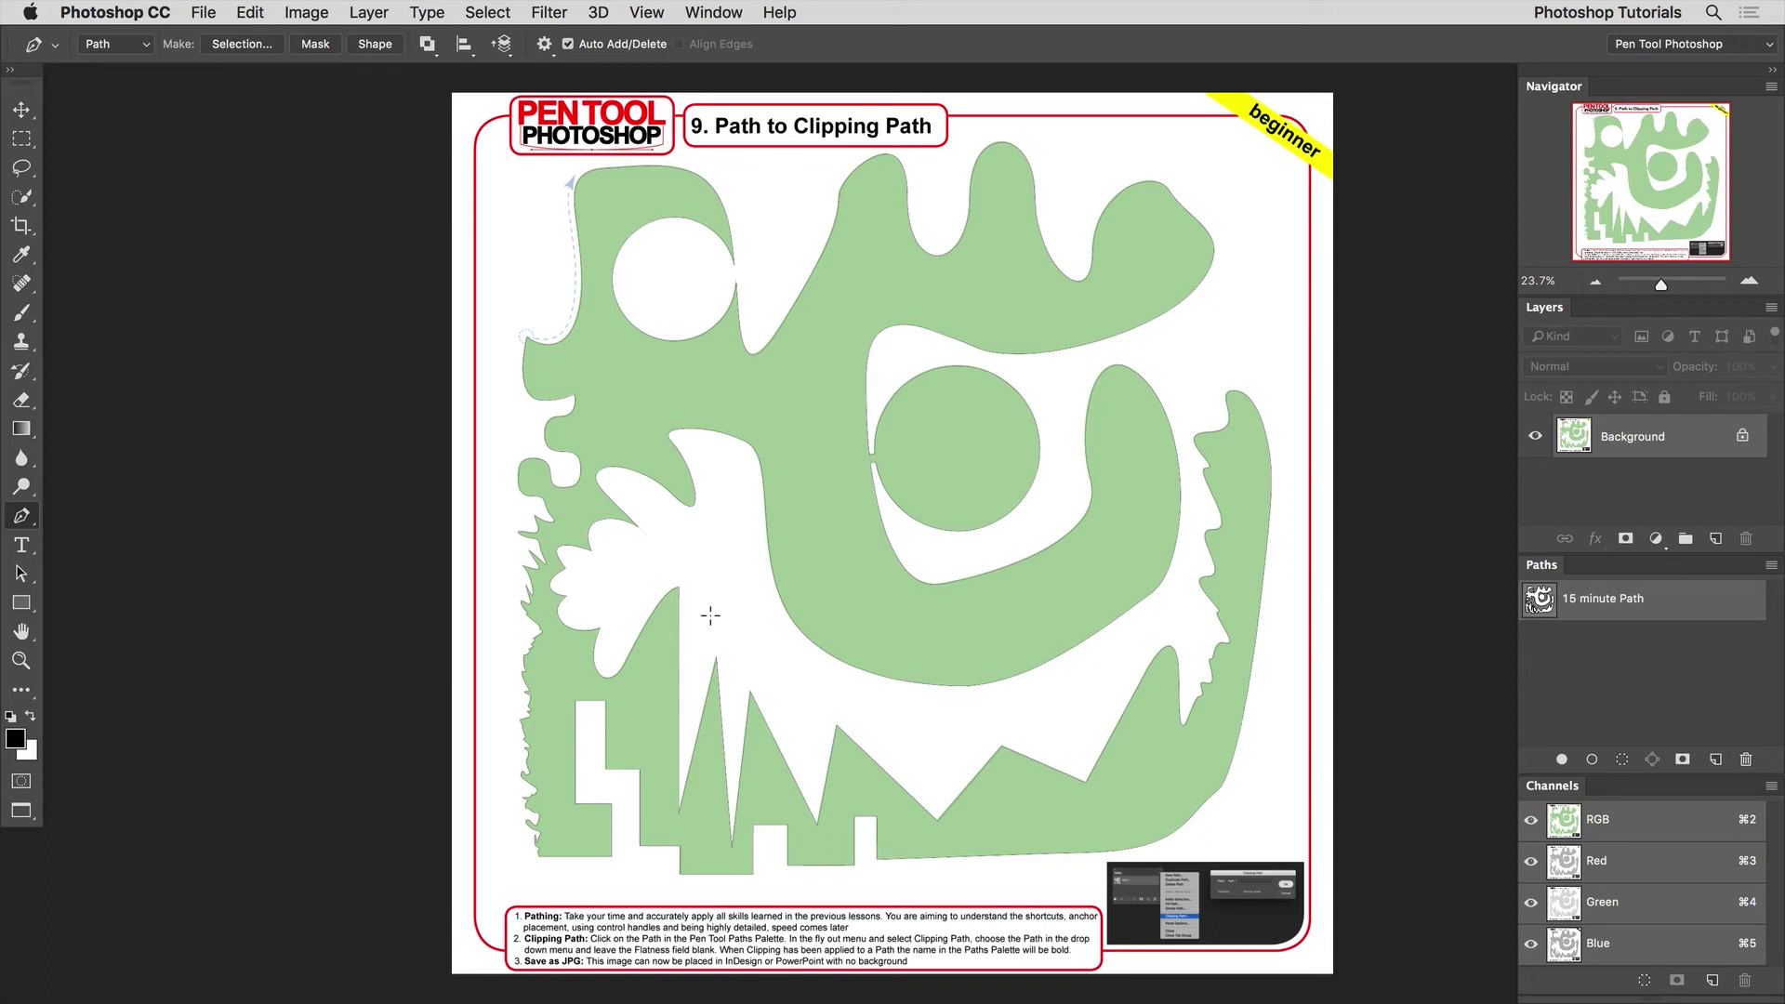
pyautogui.moveTo(673, 600); pyautogui.dragTo(777, 612)
pyautogui.moveTo(880, 654); pyautogui.dragTo(851, 654)
pyautogui.moveTo(1082, 464); pyautogui.dragTo(882, 647)
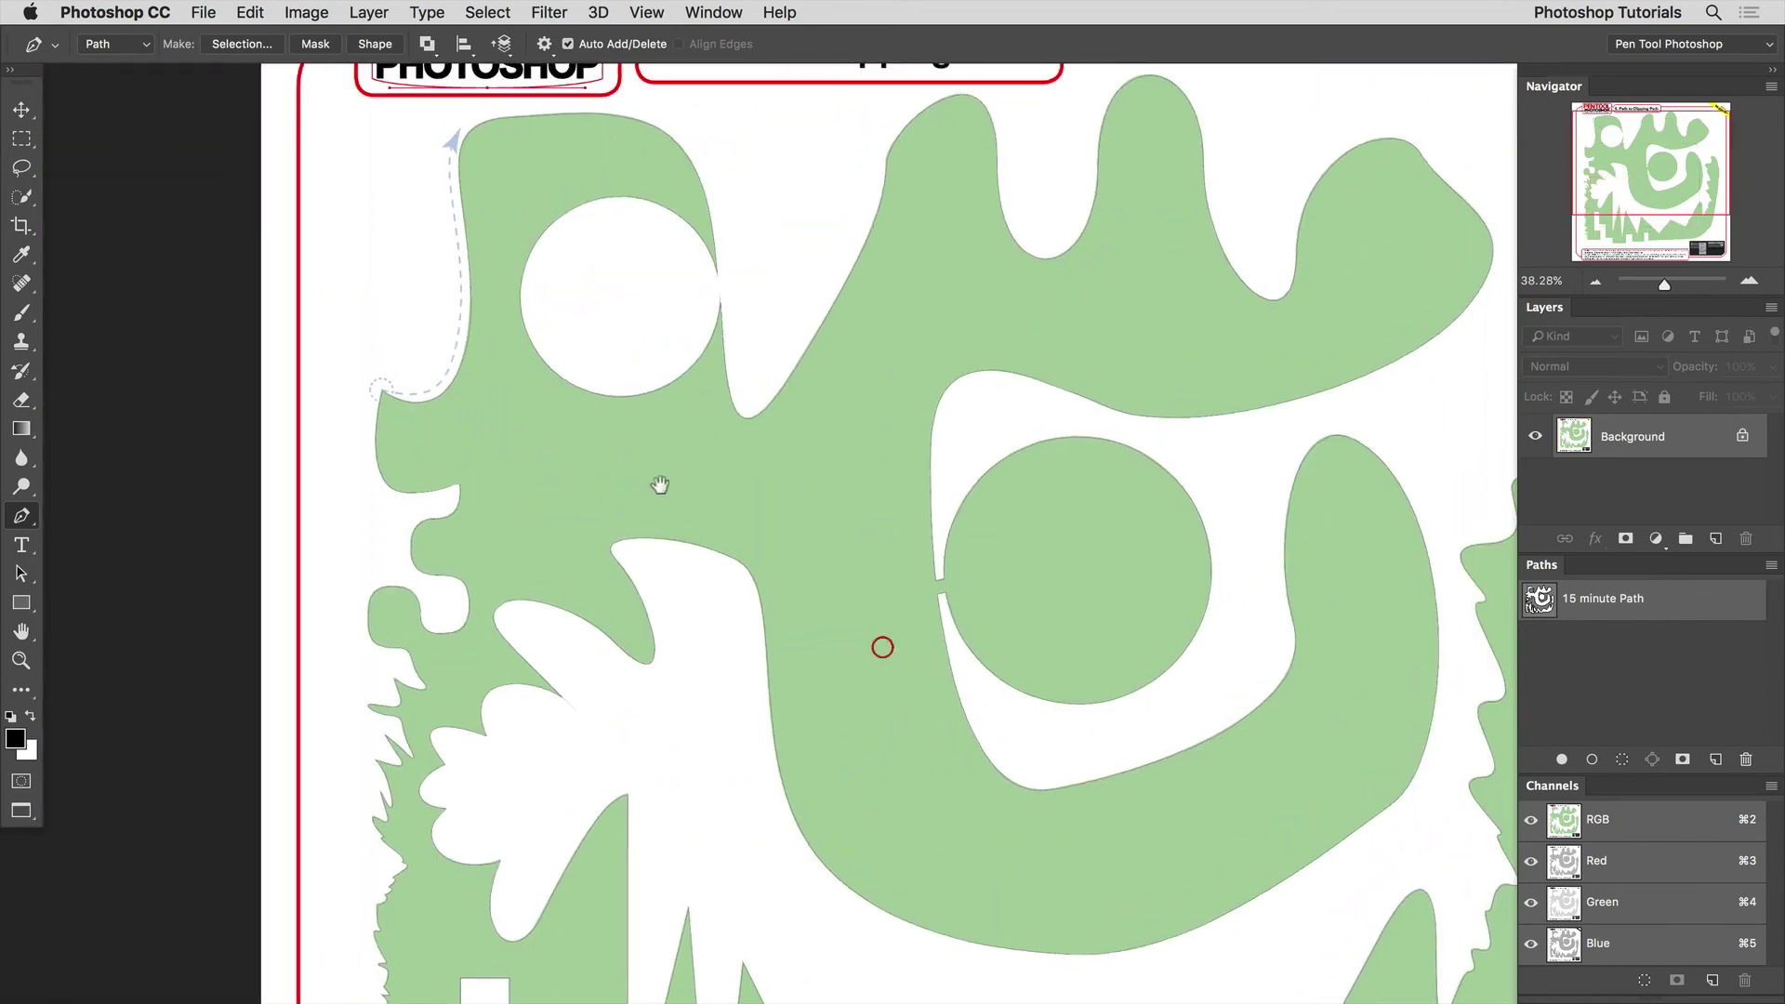
# Try the Quick Selection tool on the white pocket beneath the shape's middle, clear the selection and switch to the Rectangular Marquee tool
pyautogui.press('w')
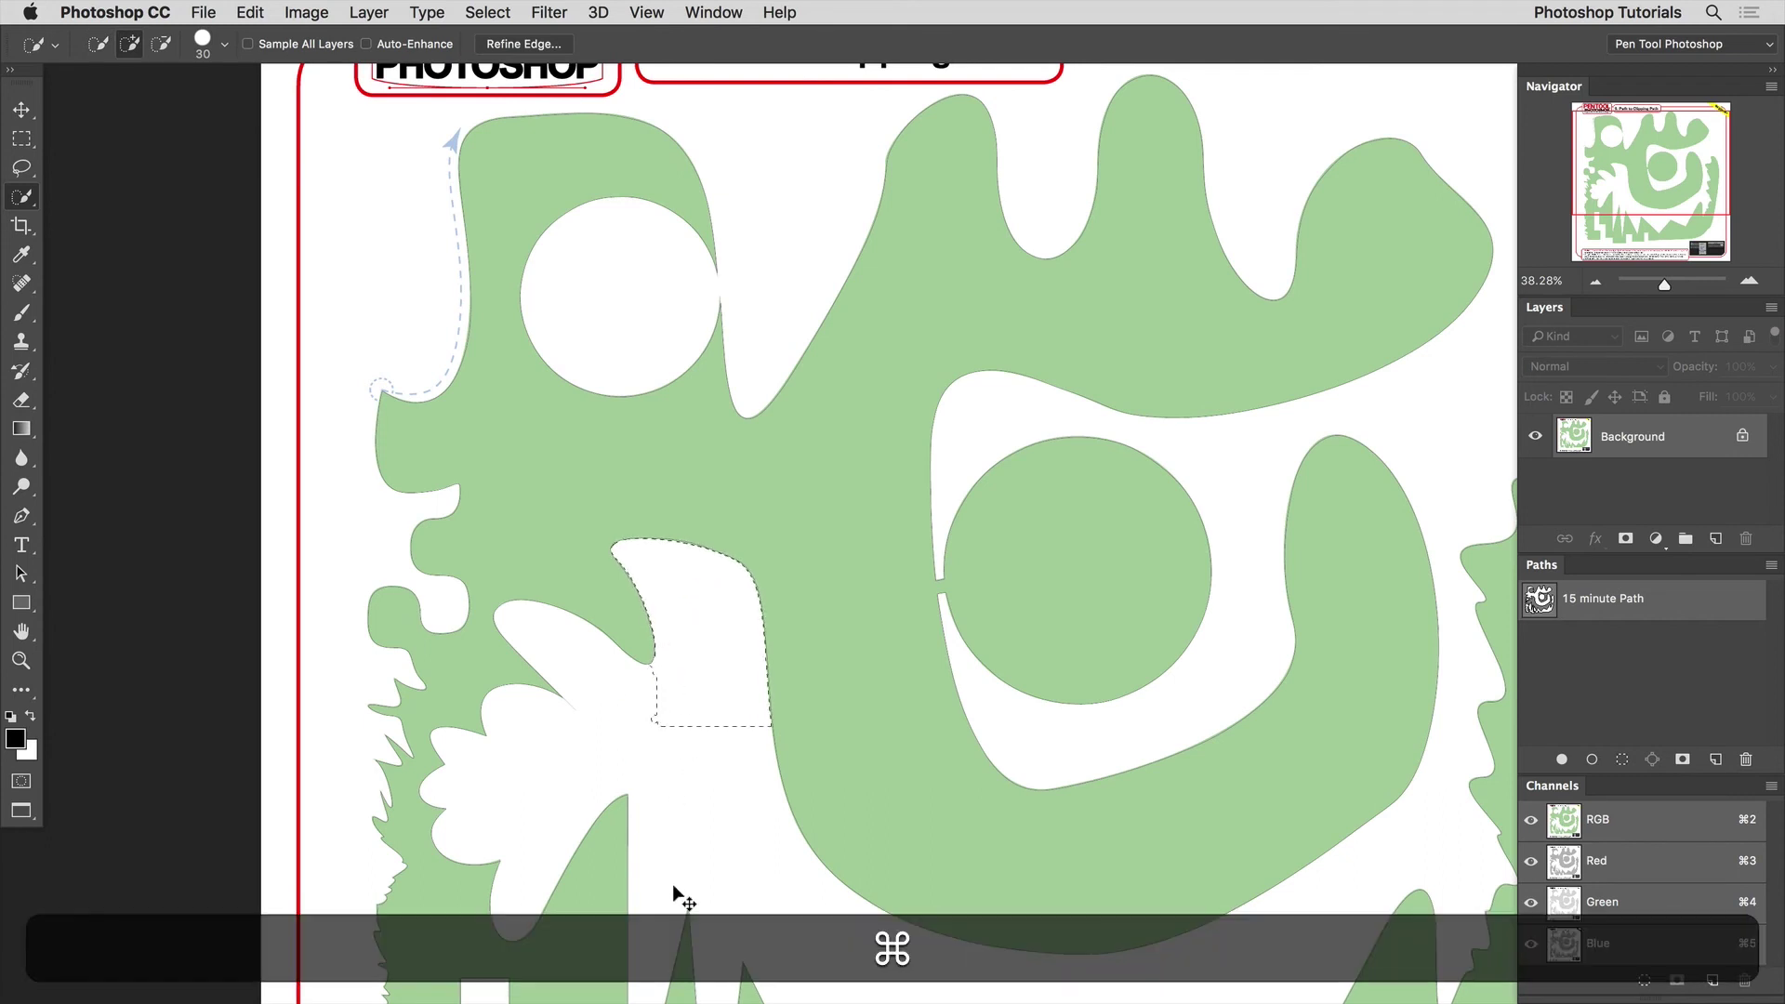
pyautogui.press('super+d')
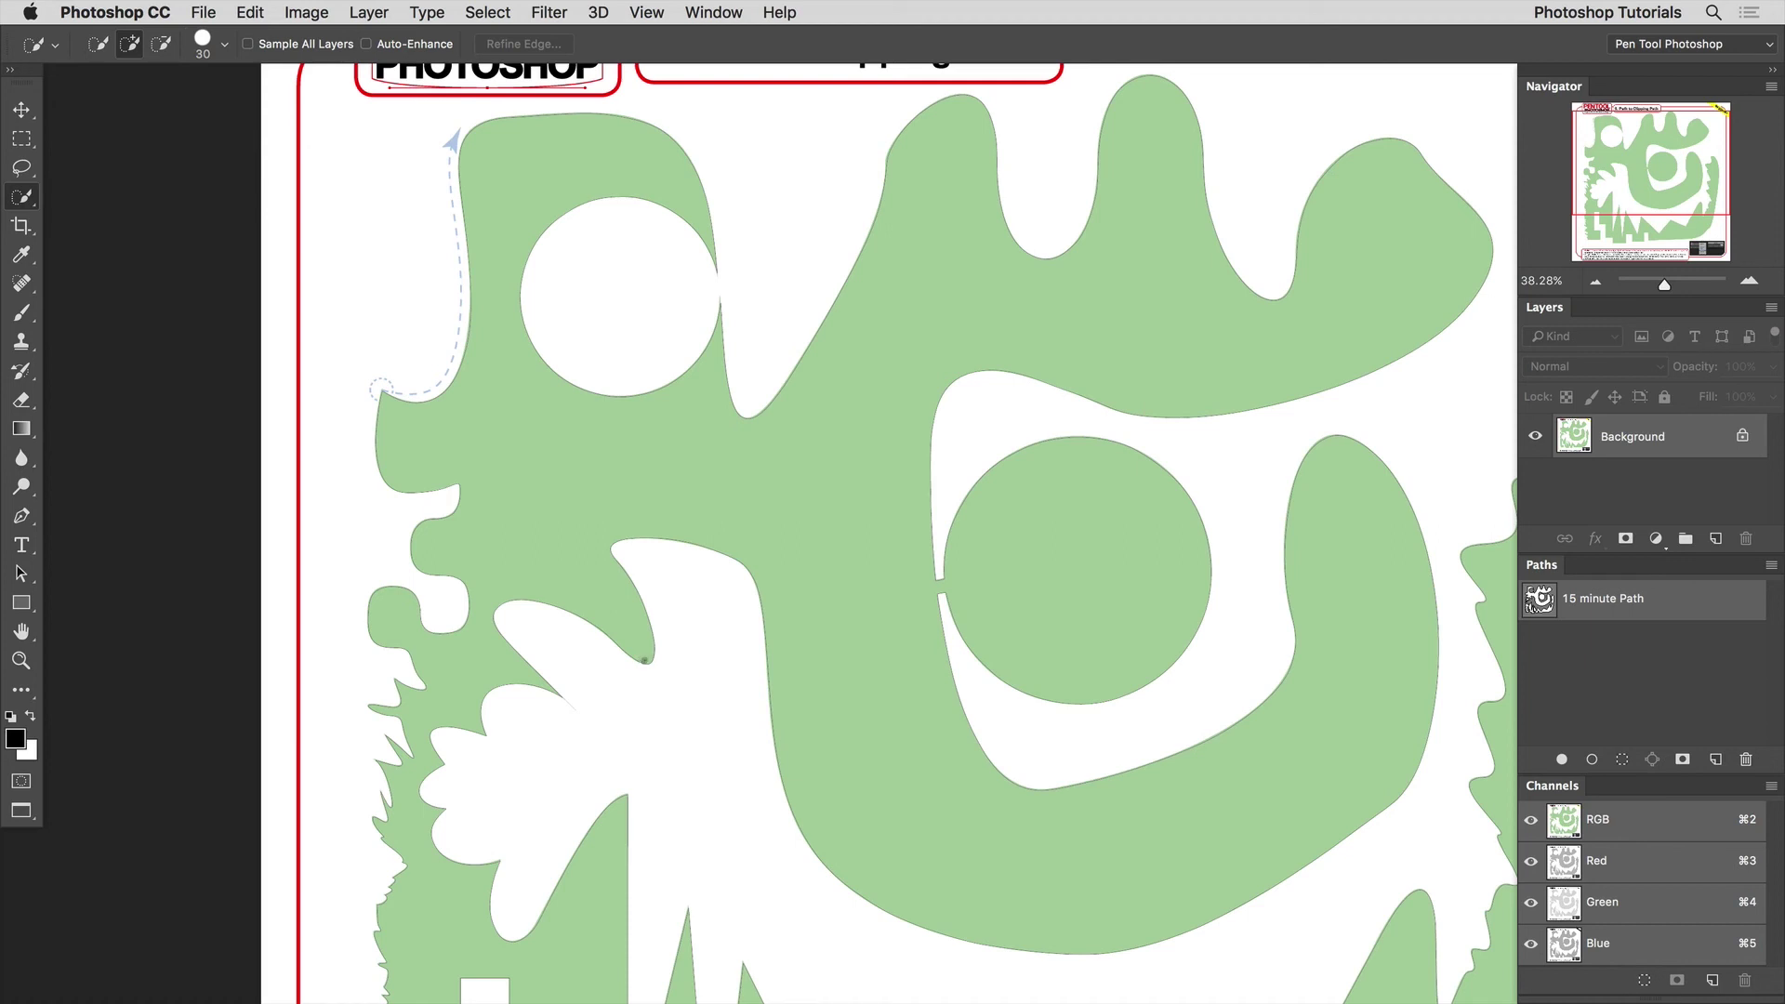
pyautogui.press('m')
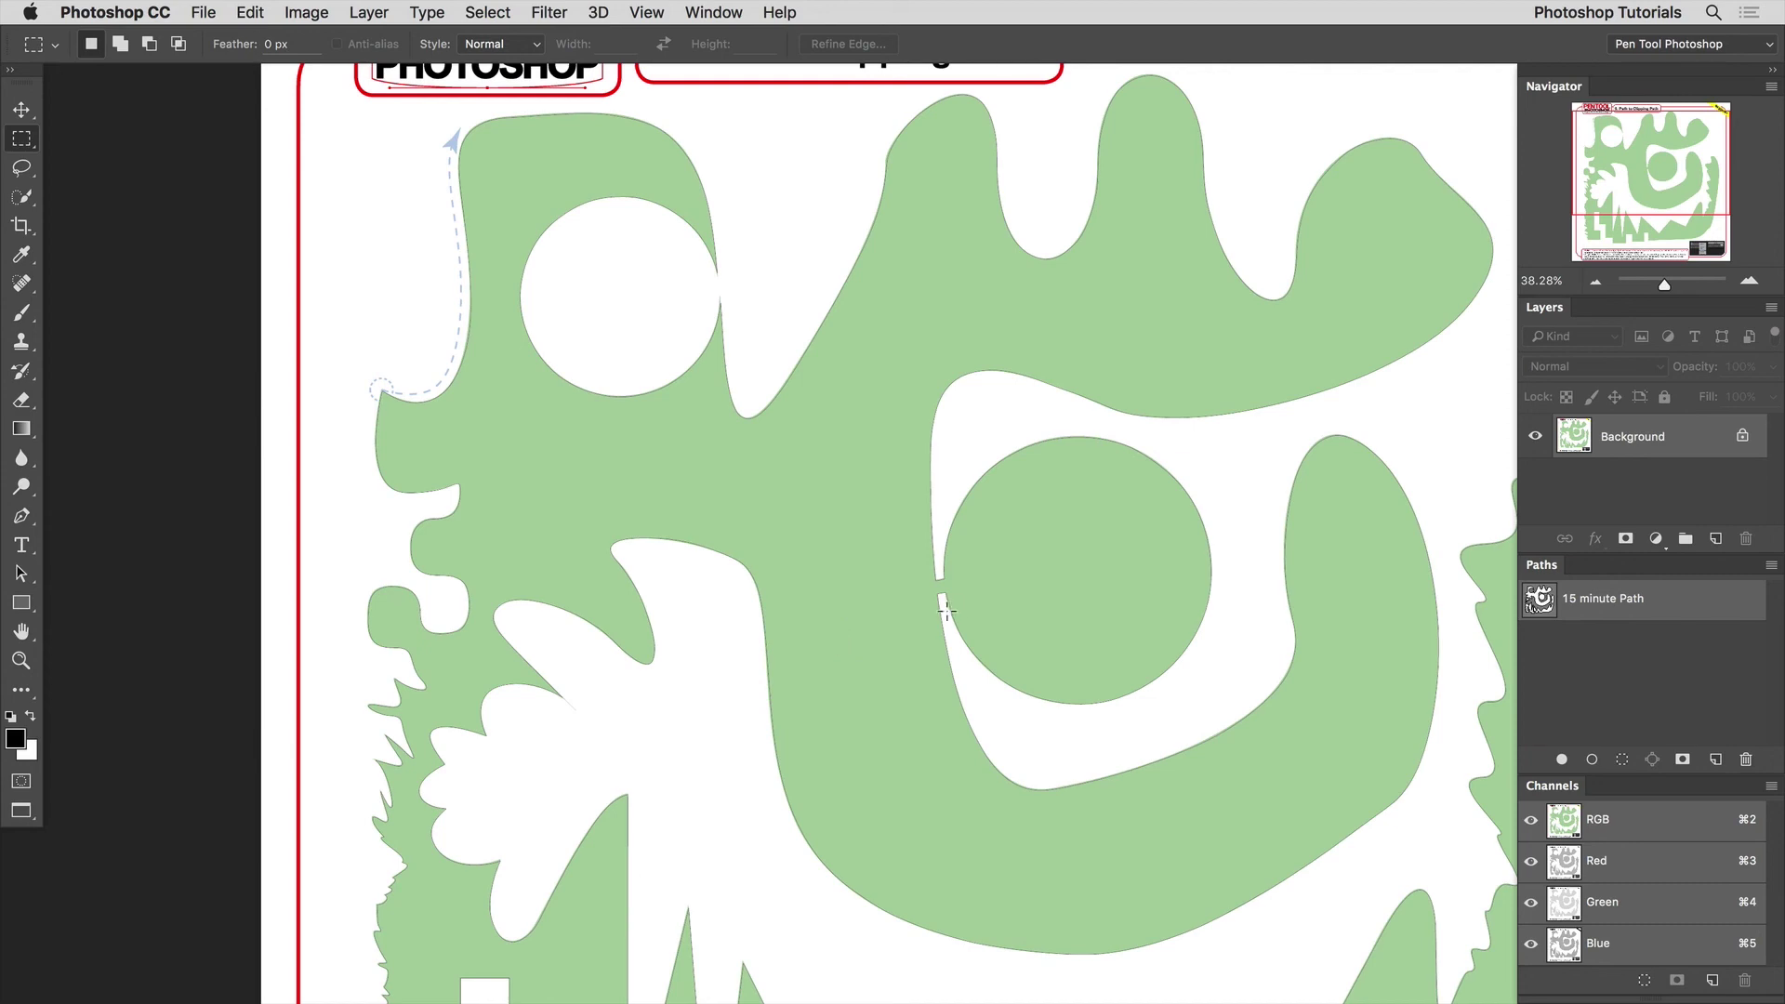
# Set 15 minute Path as the image's clipping path
pyautogui.press('super+0')
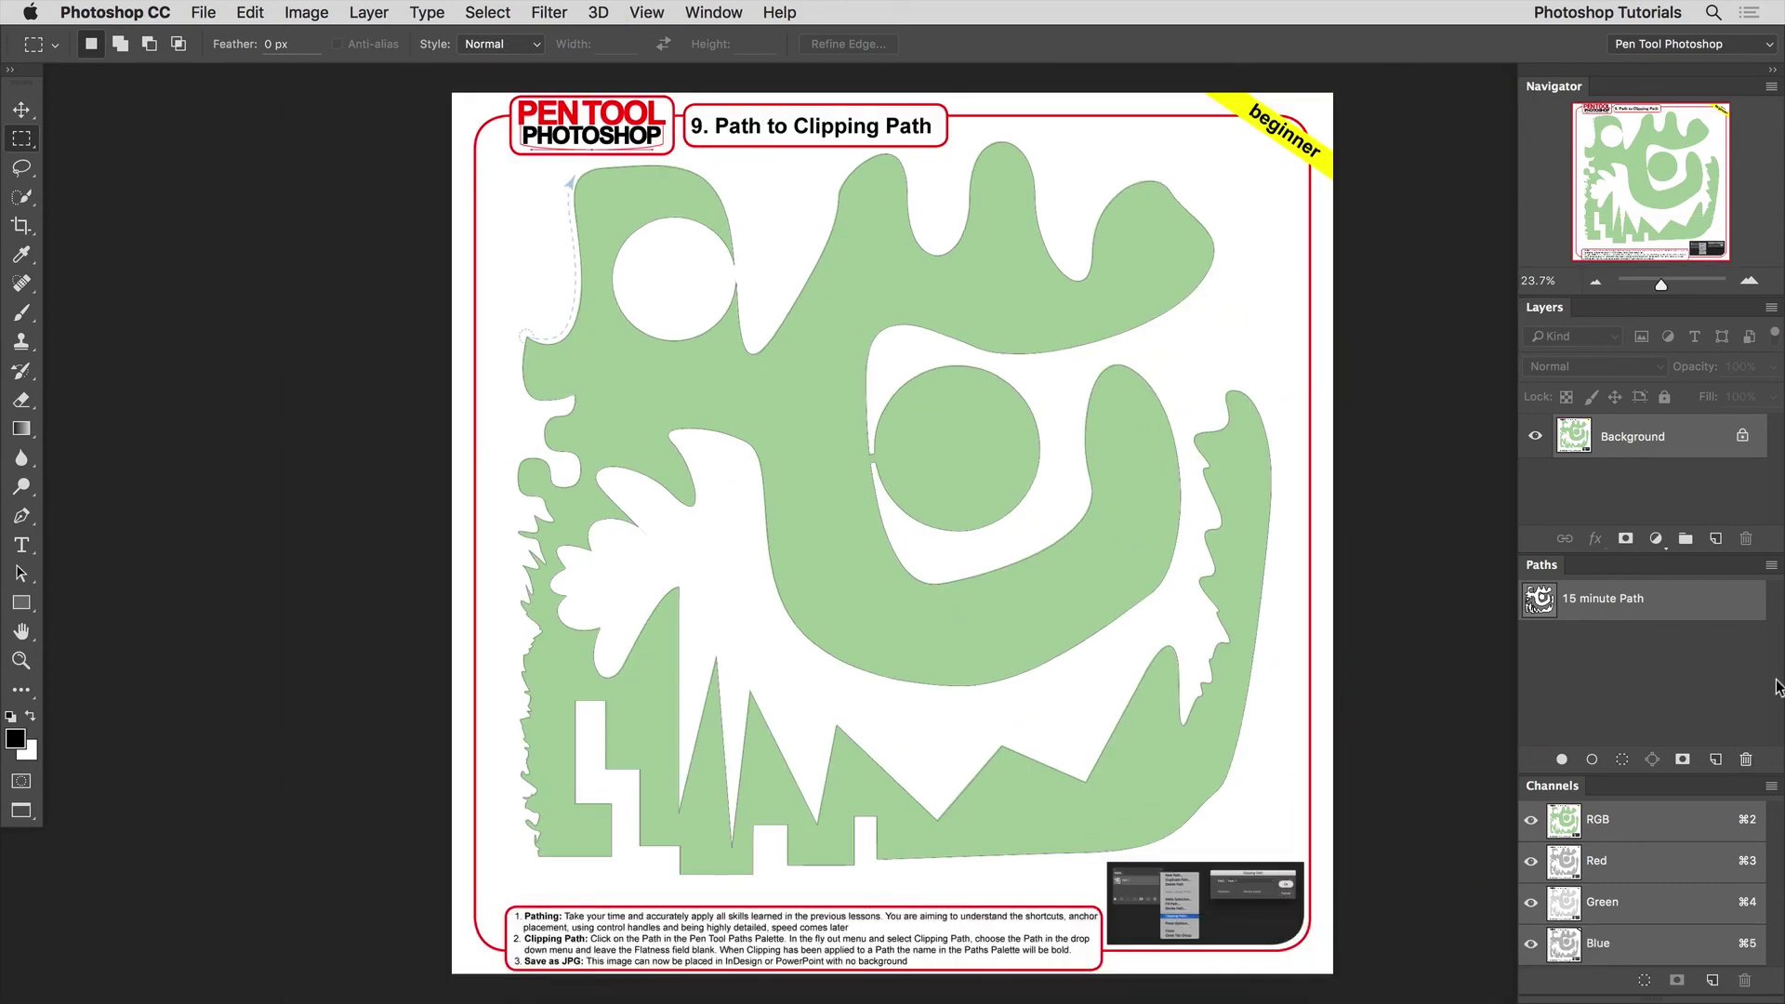
pyautogui.click(1771, 565)
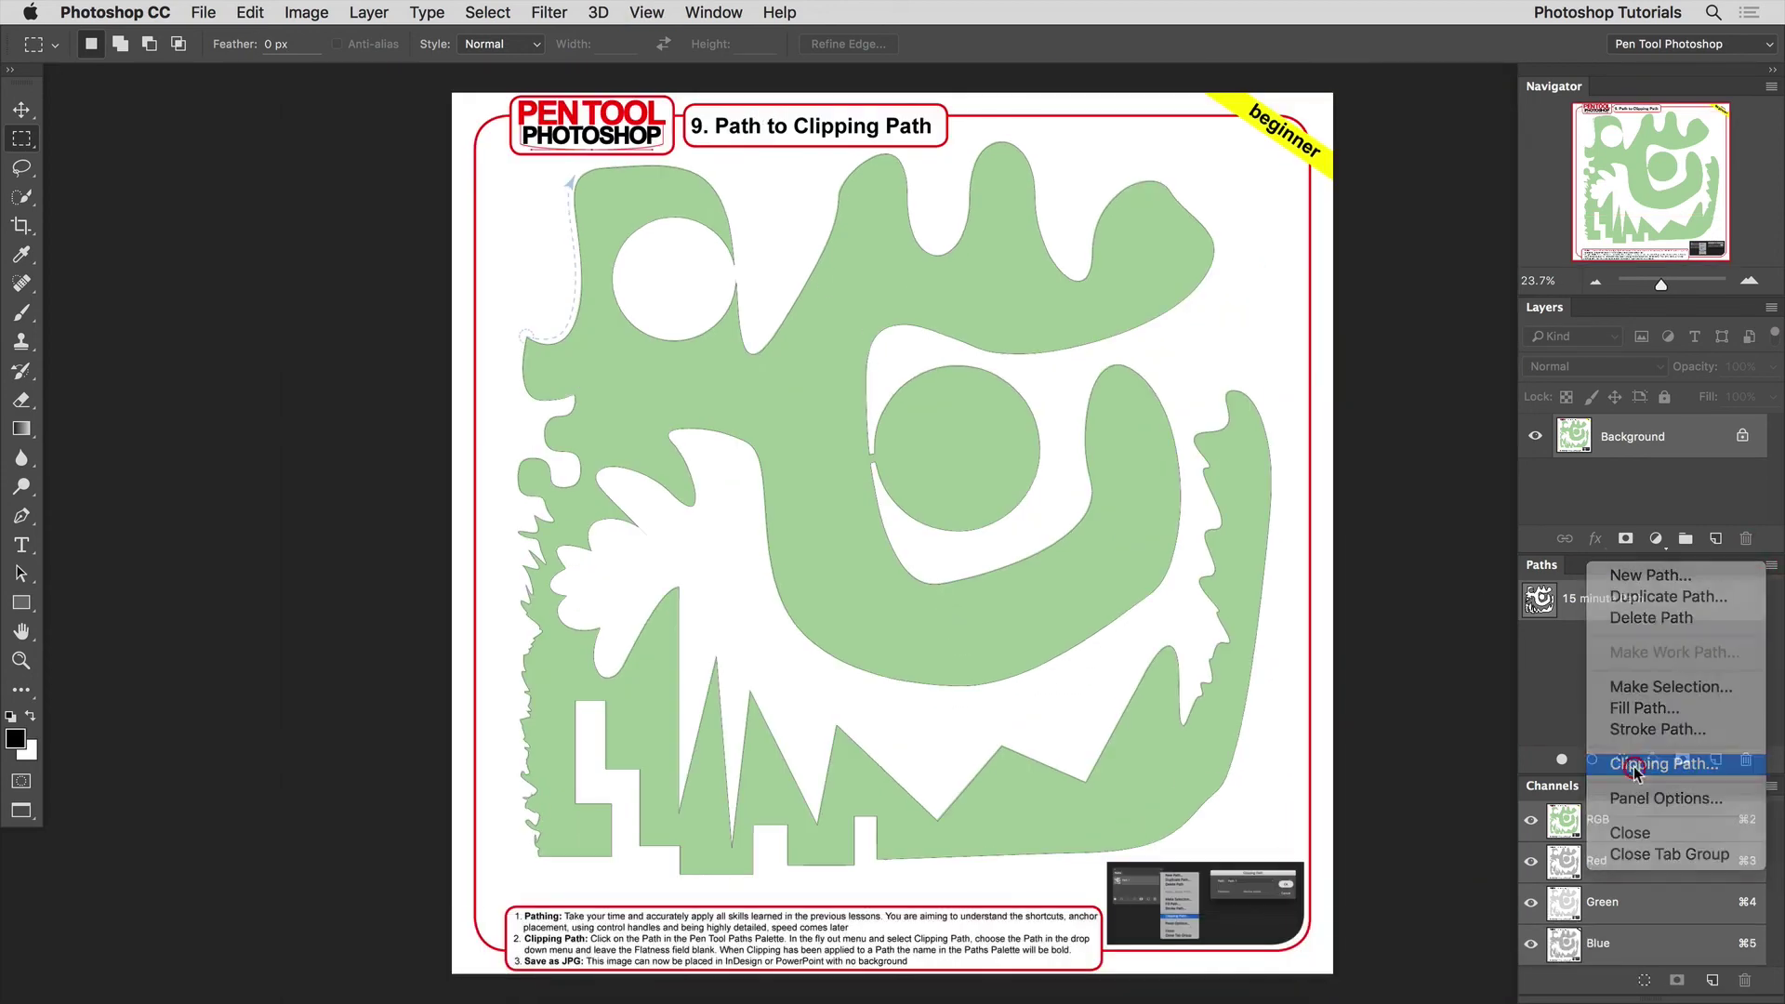
pyautogui.click(1641, 761)
pyautogui.click(1043, 473)
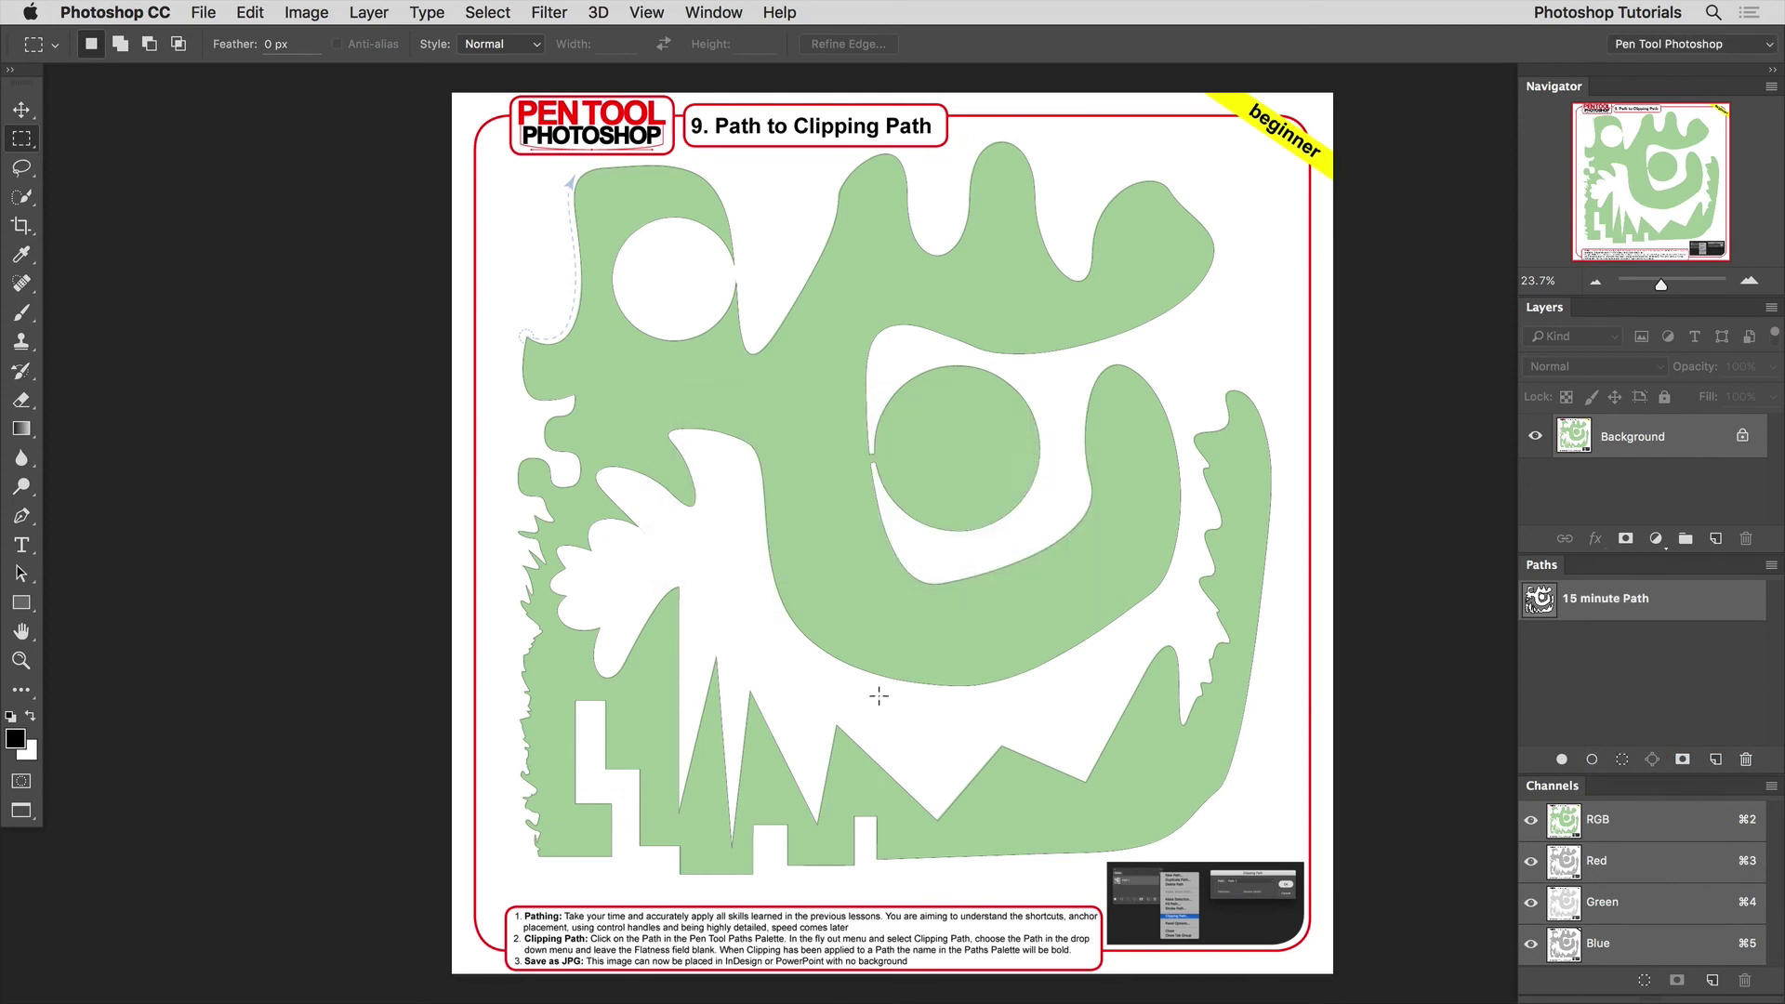